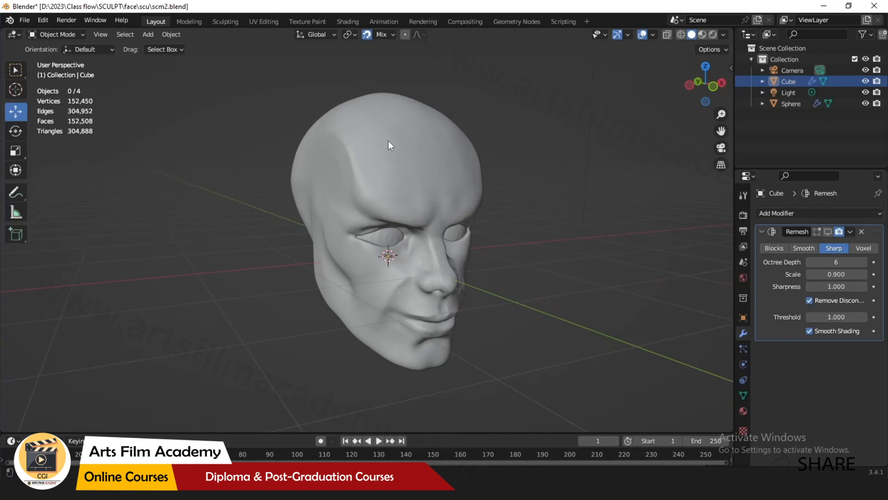
- Select the head mesh, switch it to sculpting, and activate the Paint brush
{"action": "left_click", "coordinate": [388, 140]}
{"action": "scroll", "coordinate": [307, 119], "scroll_direction": "up", "scroll_amount": 1}
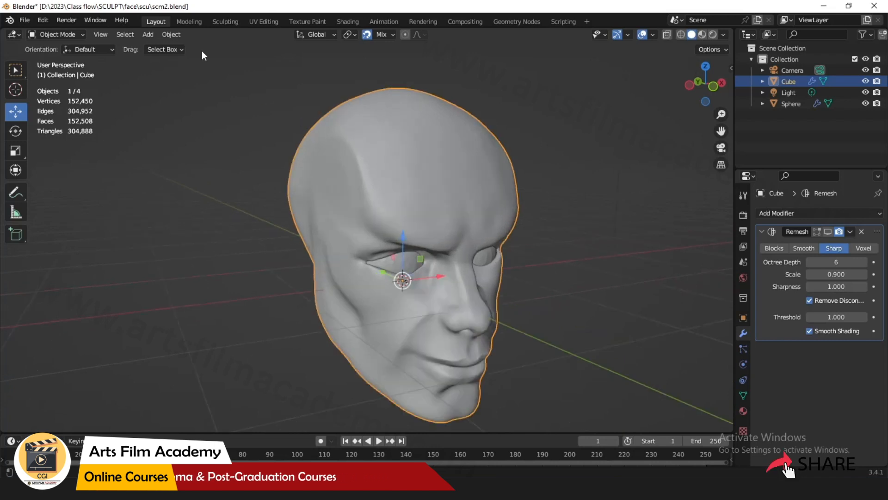
{"action": "left_click", "coordinate": [224, 21]}
{"action": "scroll", "coordinate": [43, 190], "scroll_direction": "down", "scroll_amount": 15}
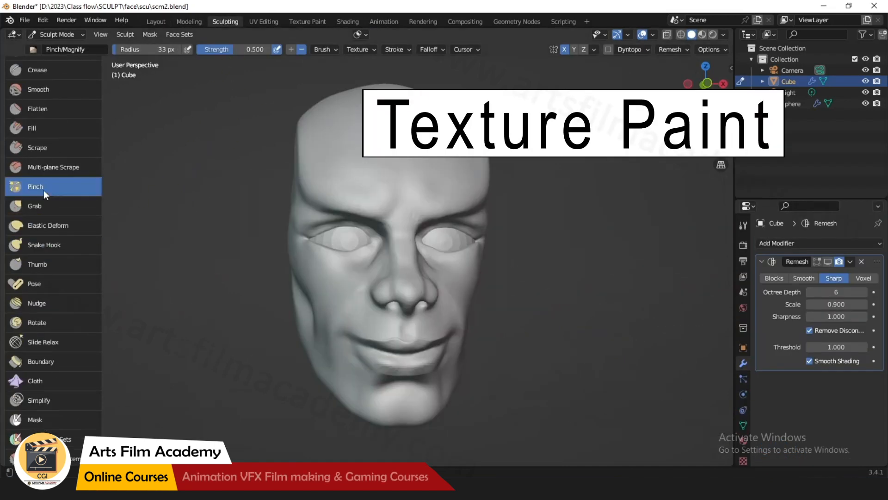
{"action": "scroll", "coordinate": [47, 190], "scroll_direction": "up", "scroll_amount": 3}
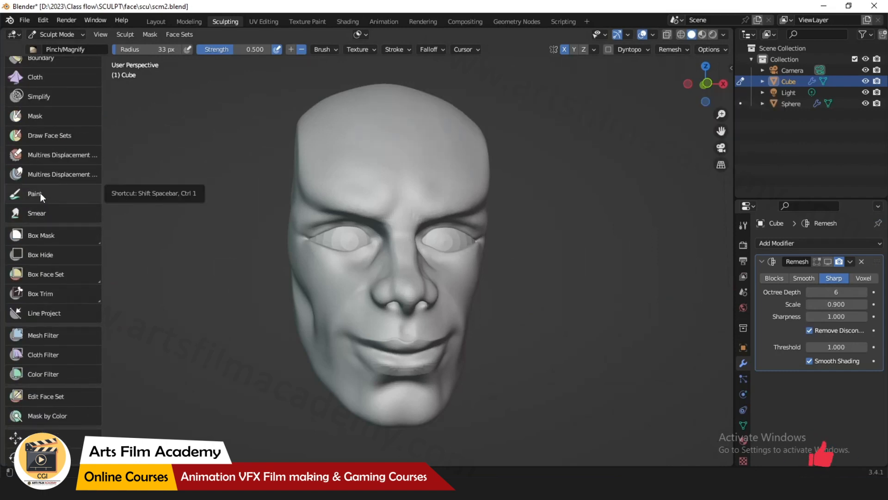
{"action": "left_click", "coordinate": [40, 193]}
- Set the Paint brush's primary colour to red with hue 0.012, saturation 0.682 and value 1.000
{"action": "mouse_move", "coordinate": [511, 240]}
{"action": "left_mouse_down", "text": "alt"}
{"action": "mouse_move", "coordinate": [555, 254]}
{"action": "mouse_move", "coordinate": [532, 249]}
{"action": "left_mouse_up", "text": "alt"}
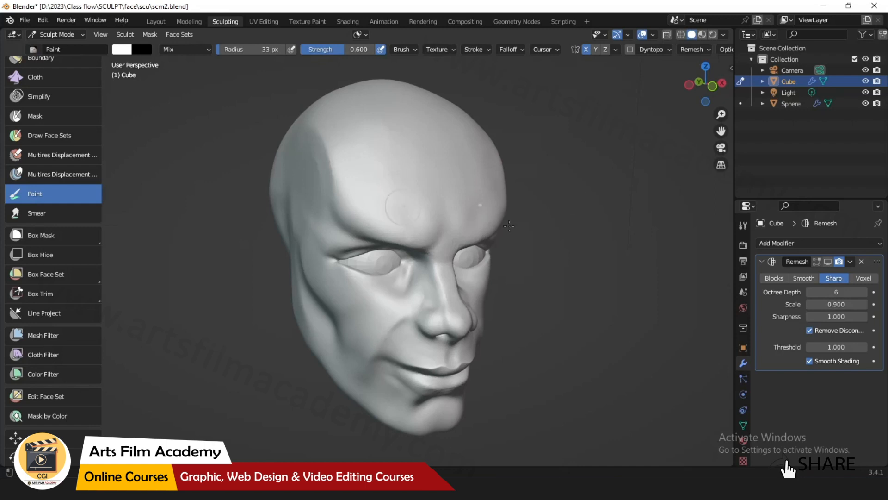
{"action": "mouse_move", "coordinate": [352, 171]}
{"action": "left_mouse_down", "text": "alt"}
{"action": "mouse_move", "coordinate": [544, 252]}
{"action": "mouse_move", "coordinate": [575, 252]}
{"action": "left_mouse_up", "text": "alt"}
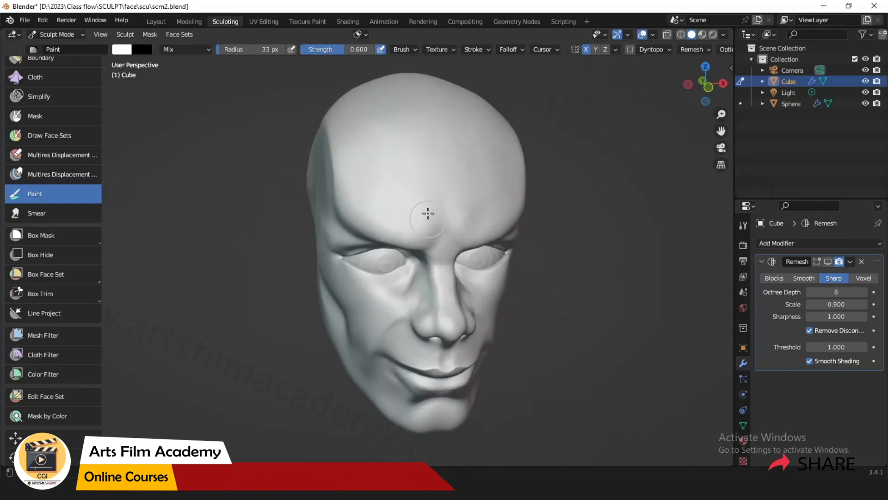
{"action": "mouse_move", "coordinate": [365, 200]}
{"action": "left_mouse_down", "text": "alt"}
{"action": "mouse_move", "coordinate": [394, 178]}
{"action": "mouse_move", "coordinate": [373, 199]}
{"action": "left_mouse_up", "text": "alt"}
{"action": "mouse_move", "coordinate": [559, 234]}
{"action": "left_mouse_down", "text": "alt"}
{"action": "mouse_move", "coordinate": [452, 224]}
{"action": "mouse_move", "coordinate": [390, 194]}
{"action": "left_mouse_up", "text": "alt"}
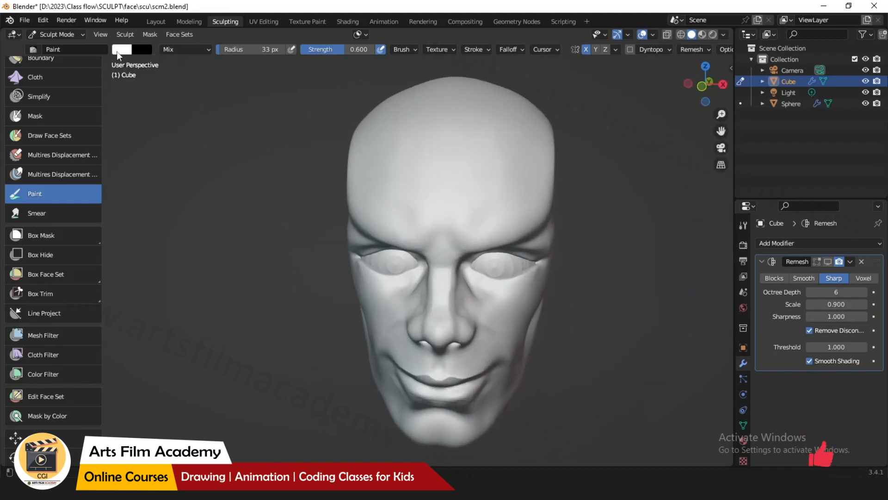
{"action": "left_click", "coordinate": [119, 51]}
{"action": "left_click", "coordinate": [159, 132]}
{"action": "left_click_drag", "start_coordinate": [158, 132], "coordinate": [157, 129]}
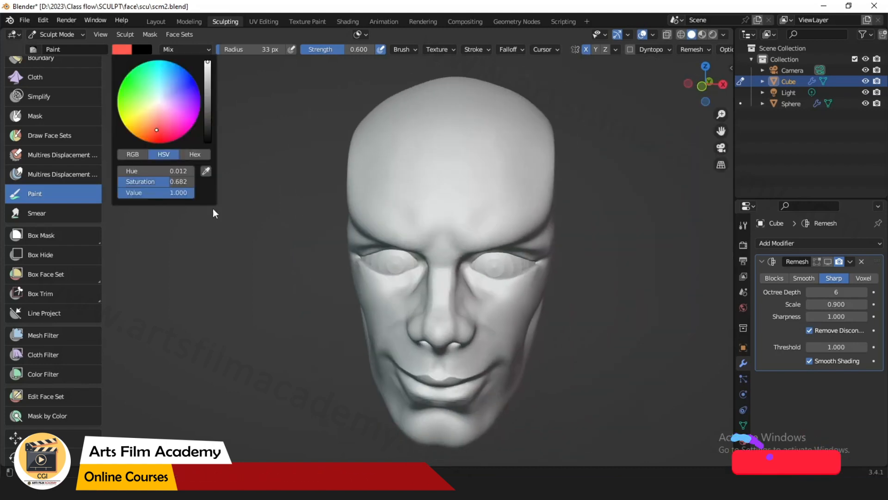
- Paint the forehead red from the brows up to the hairline and out to both temples
{"action": "left_click_drag", "start_coordinate": [279, 283], "coordinate": [307, 288], "text": "alt"}
{"action": "mouse_move", "coordinate": [421, 220]}
{"action": "left_mouse_down"}
{"action": "mouse_move", "coordinate": [391, 226]}
{"action": "mouse_move", "coordinate": [421, 220]}
{"action": "mouse_move", "coordinate": [440, 241]}
{"action": "mouse_move", "coordinate": [373, 214]}
{"action": "mouse_move", "coordinate": [358, 198]}
{"action": "left_mouse_up"}
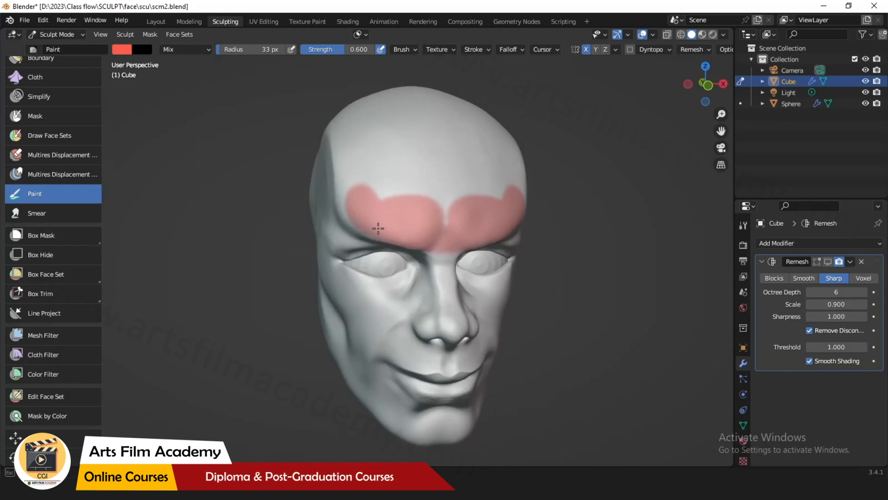
{"action": "left_click_drag", "start_coordinate": [341, 161], "coordinate": [335, 127]}
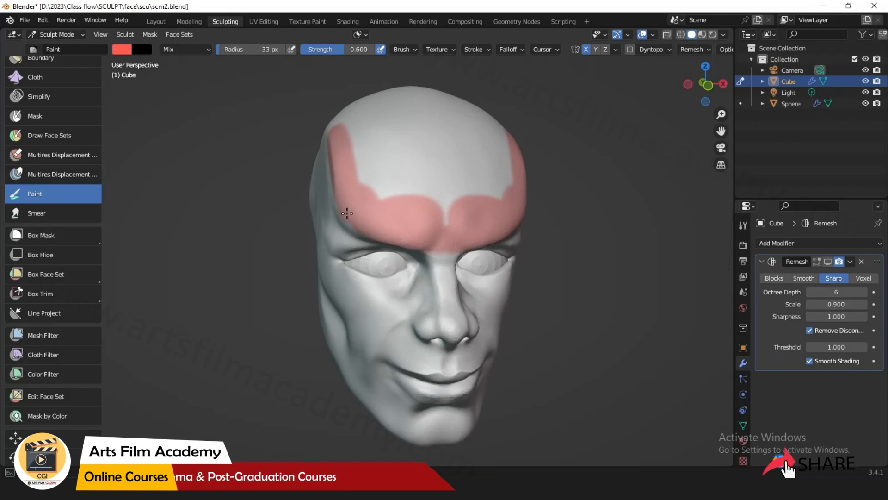
{"action": "mouse_move", "coordinate": [442, 212]}
{"action": "left_mouse_down"}
{"action": "mouse_move", "coordinate": [377, 192]}
{"action": "mouse_move", "coordinate": [446, 188]}
{"action": "mouse_move", "coordinate": [341, 173]}
{"action": "mouse_move", "coordinate": [378, 154]}
{"action": "mouse_move", "coordinate": [351, 158]}
{"action": "mouse_move", "coordinate": [444, 164]}
{"action": "left_mouse_up"}
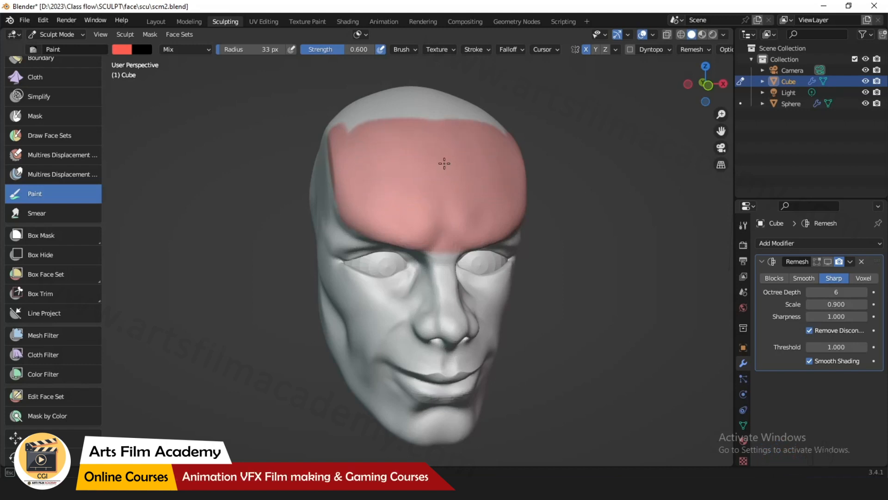
- Paint the nose bridge red and layer extra red strokes over the middle of the forehead
{"action": "mouse_move", "coordinate": [623, 213]}
{"action": "middle_mouse_down"}
{"action": "mouse_move", "coordinate": [565, 234]}
{"action": "mouse_move", "coordinate": [496, 229]}
{"action": "mouse_move", "coordinate": [589, 212]}
{"action": "mouse_move", "coordinate": [509, 250]}
{"action": "middle_mouse_up"}
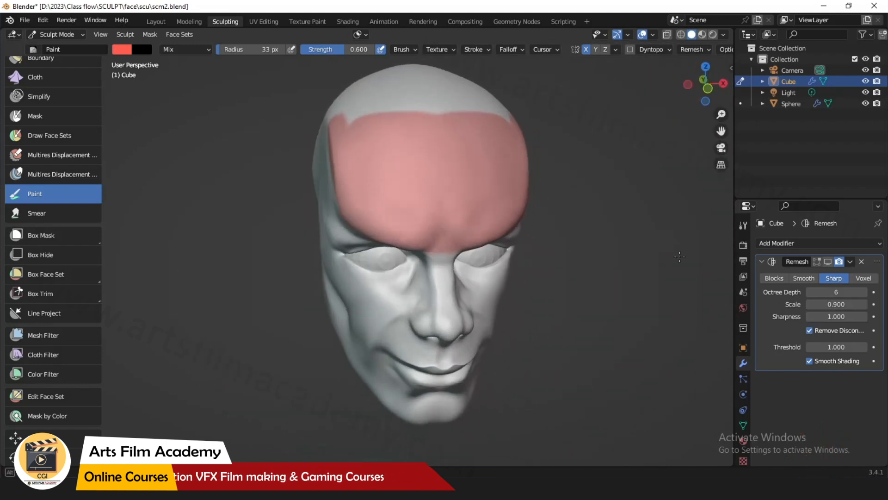
{"action": "mouse_move", "coordinate": [442, 232]}
{"action": "left_mouse_down"}
{"action": "mouse_move", "coordinate": [454, 318]}
{"action": "mouse_move", "coordinate": [438, 212]}
{"action": "left_mouse_up"}
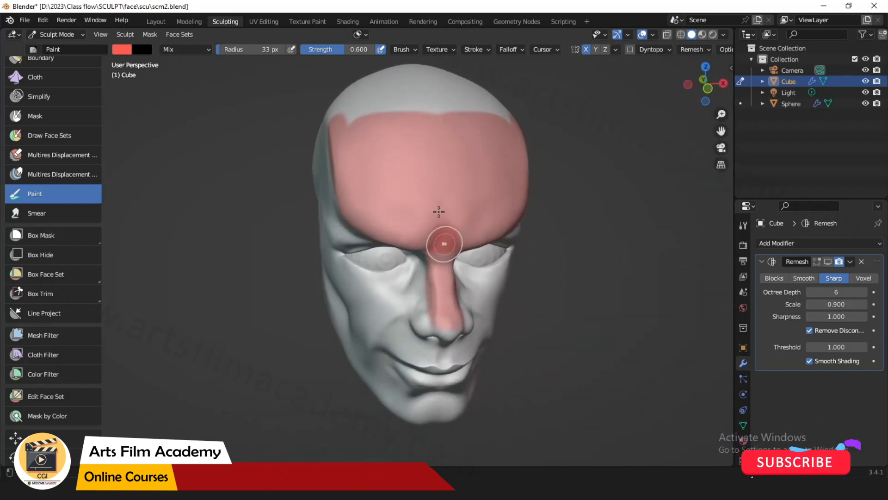
{"action": "left_click_drag", "start_coordinate": [399, 179], "coordinate": [477, 188]}
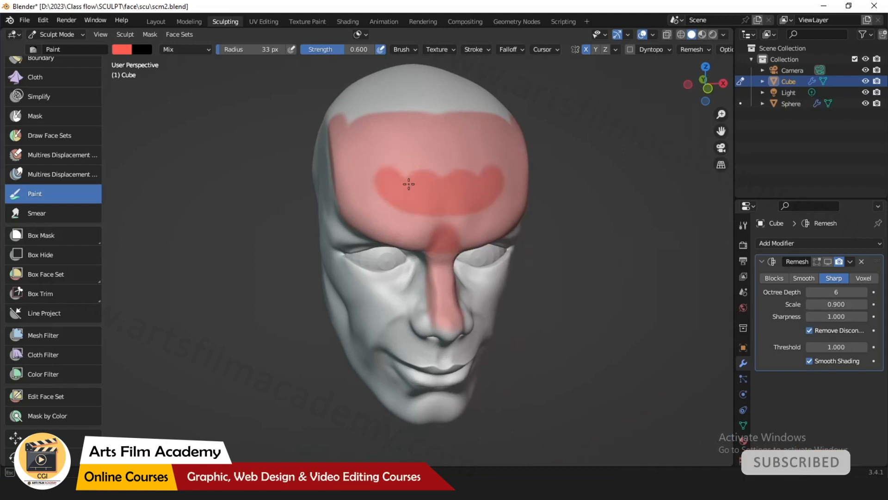
{"action": "middle_click_drag", "start_coordinate": [641, 224], "coordinate": [462, 185]}
{"action": "left_click_drag", "start_coordinate": [417, 179], "coordinate": [421, 178]}
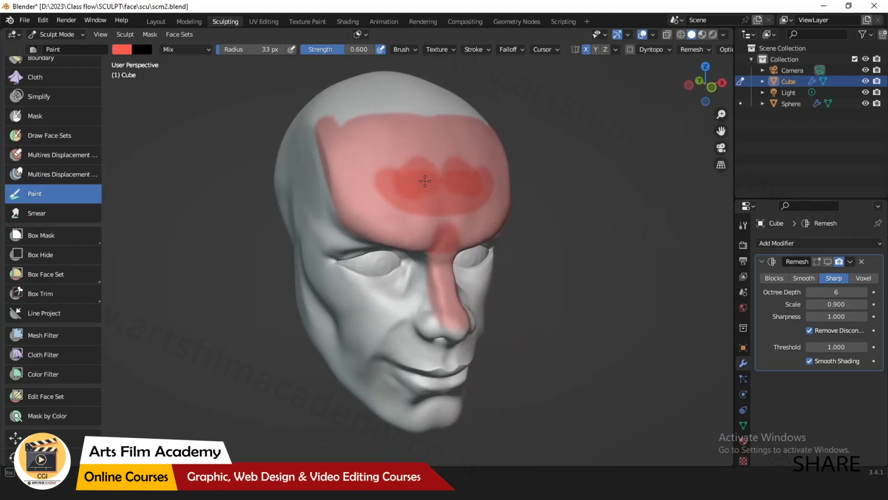
{"action": "middle_click_drag", "start_coordinate": [421, 178], "coordinate": [571, 202]}
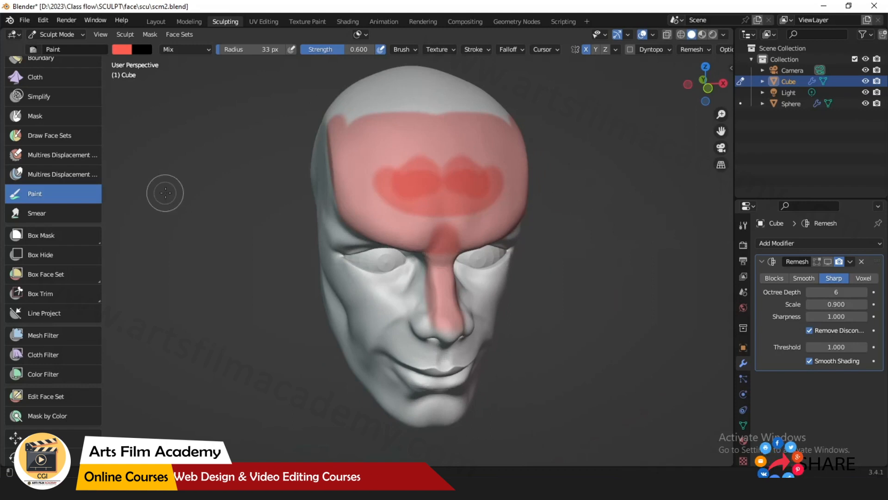
- Raise the Paint brush strength to 1.000 and cover the central forehead with solid red
{"action": "mouse_move", "coordinate": [488, 237]}
{"action": "middle_mouse_down"}
{"action": "mouse_move", "coordinate": [516, 217]}
{"action": "mouse_move", "coordinate": [441, 201]}
{"action": "middle_mouse_up"}
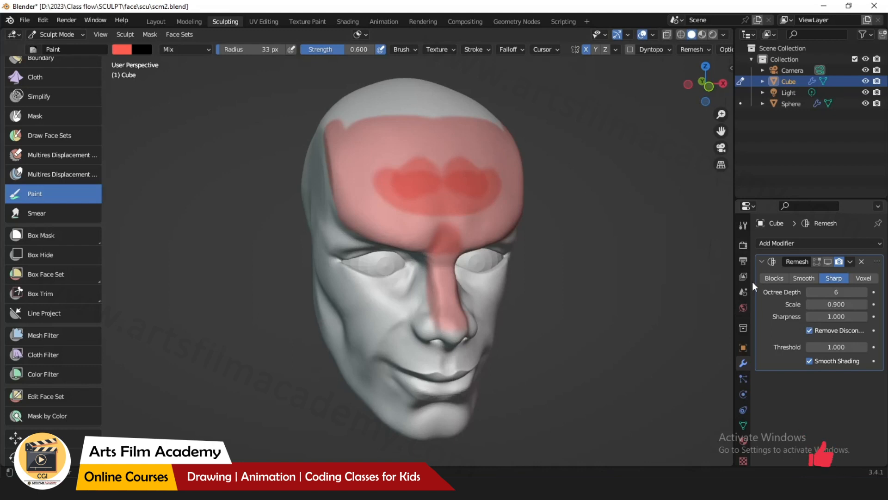
{"action": "left_click", "coordinate": [743, 225]}
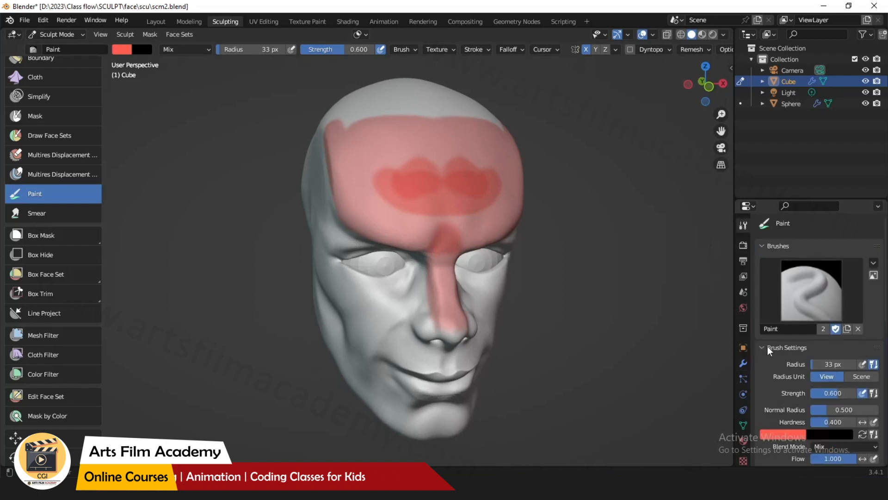
{"action": "scroll", "coordinate": [804, 368], "scroll_direction": "down", "scroll_amount": 5}
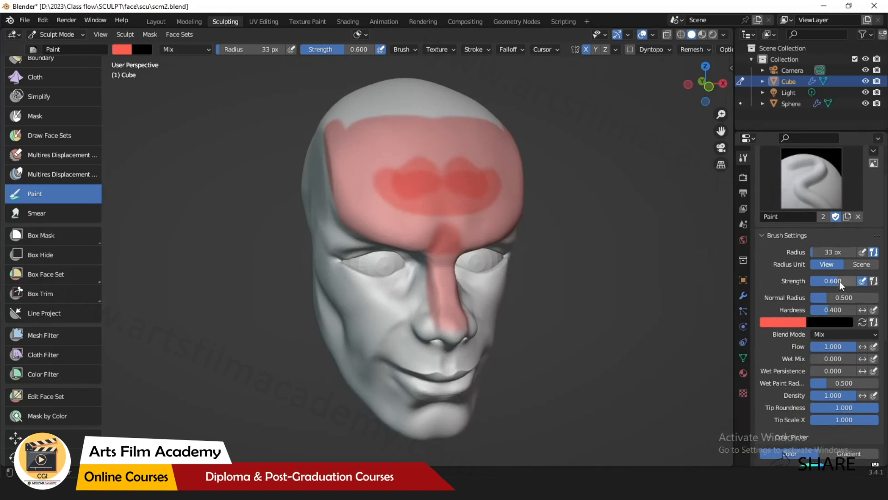
{"action": "left_click_drag", "start_coordinate": [841, 283], "coordinate": [855, 284]}
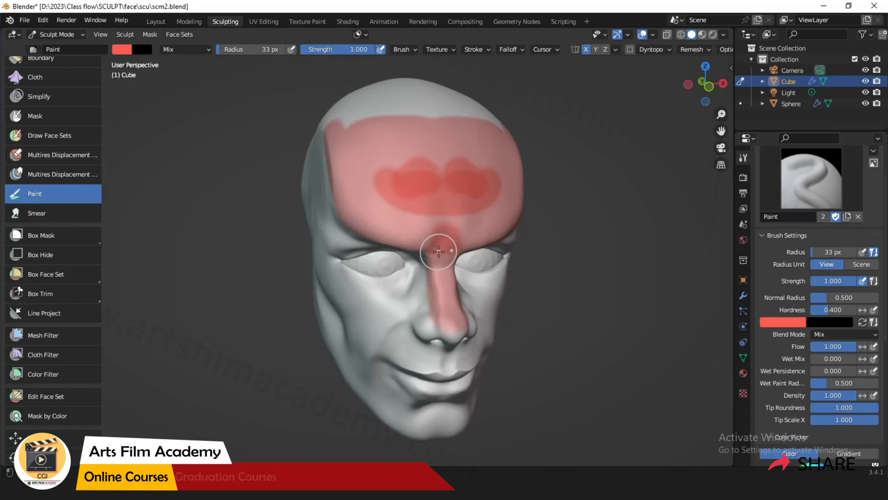
{"action": "mouse_move", "coordinate": [427, 159]}
{"action": "left_mouse_down"}
{"action": "mouse_move", "coordinate": [446, 152]}
{"action": "mouse_move", "coordinate": [419, 197]}
{"action": "mouse_move", "coordinate": [493, 203]}
{"action": "mouse_move", "coordinate": [410, 205]}
{"action": "left_mouse_up"}
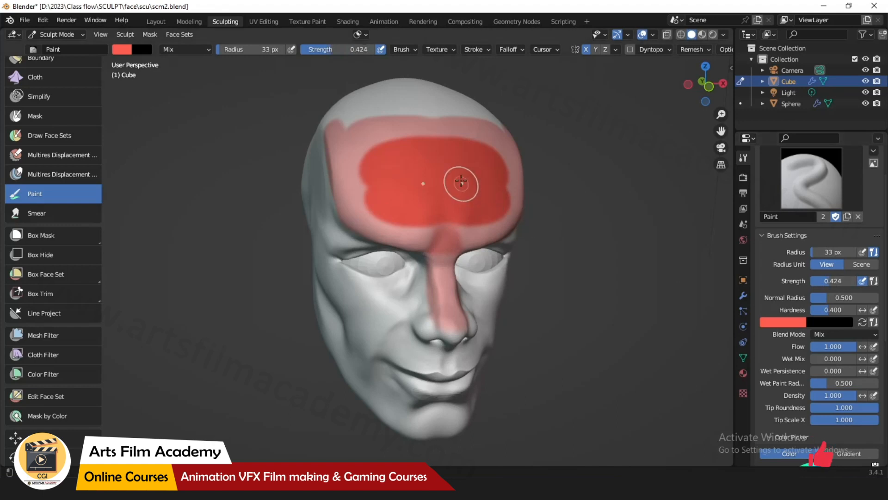
- Add softer red strokes at strength 0.424 around the forehead's upper and outer edges, and enlarge the brush radius to 68 px
{"action": "left_click_drag", "start_coordinate": [365, 150], "coordinate": [374, 163]}
{"action": "middle_click_drag", "start_coordinate": [609, 275], "coordinate": [627, 277]}
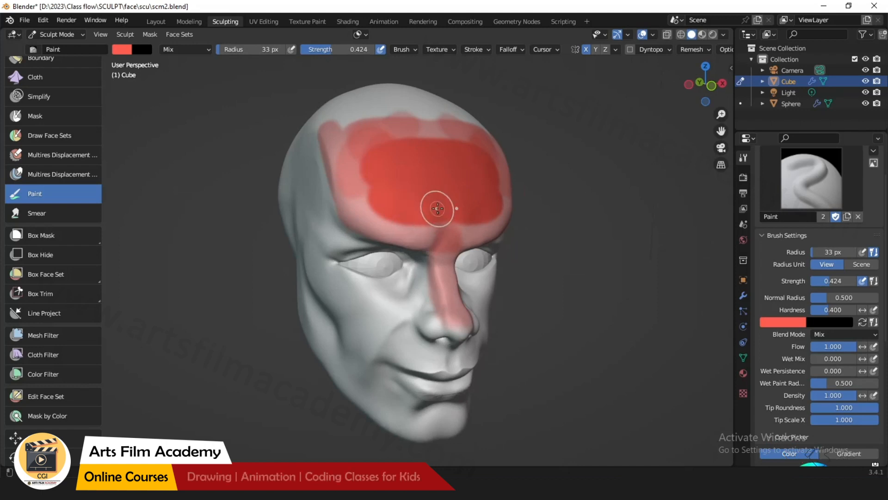
{"action": "key", "text": "f"}
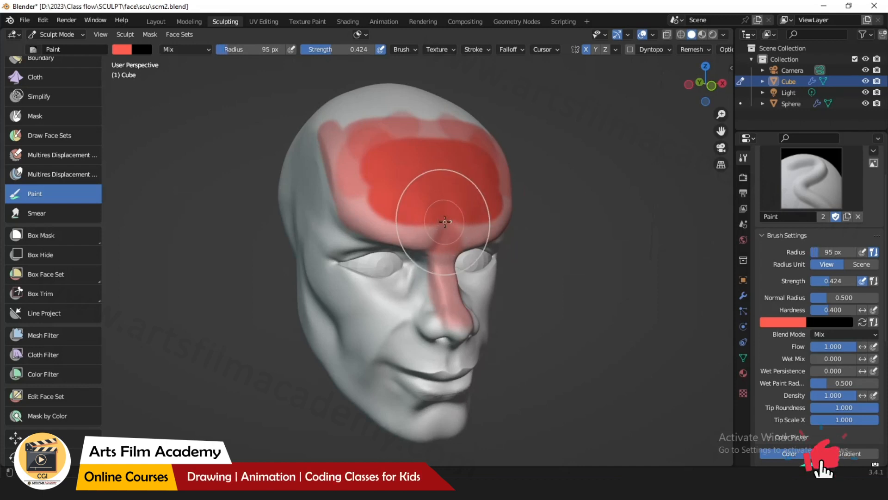
{"action": "left_click", "coordinate": [432, 188]}
- Use the Smear brush at full strength to blend the solid red forehead patch outward toward the temples
{"action": "mouse_move", "coordinate": [538, 251]}
{"action": "middle_mouse_down"}
{"action": "mouse_move", "coordinate": [529, 266]}
{"action": "mouse_move", "coordinate": [544, 264]}
{"action": "middle_mouse_up"}
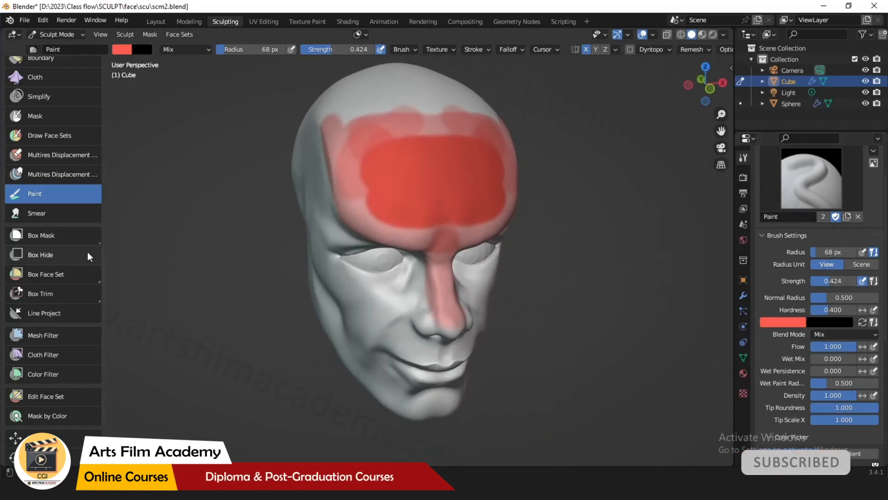
{"action": "middle_click_drag", "start_coordinate": [248, 269], "coordinate": [262, 261]}
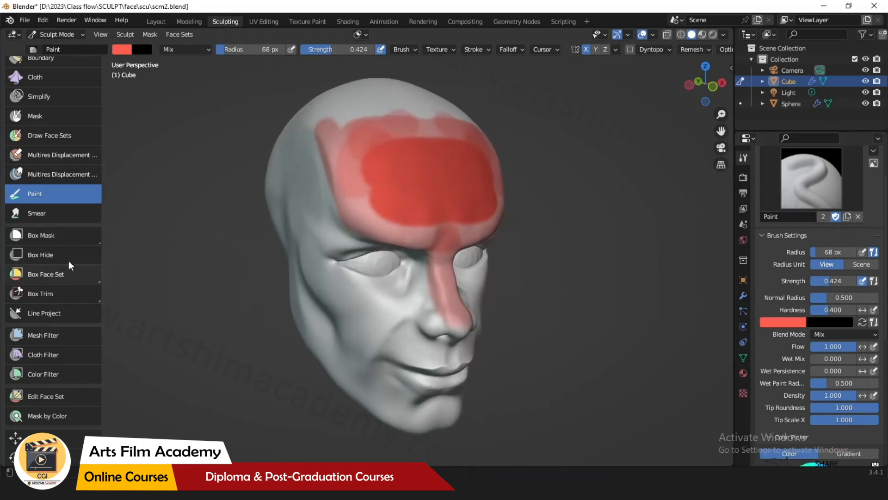
{"action": "left_click", "coordinate": [37, 214]}
{"action": "middle_click_drag", "start_coordinate": [326, 224], "coordinate": [347, 223]}
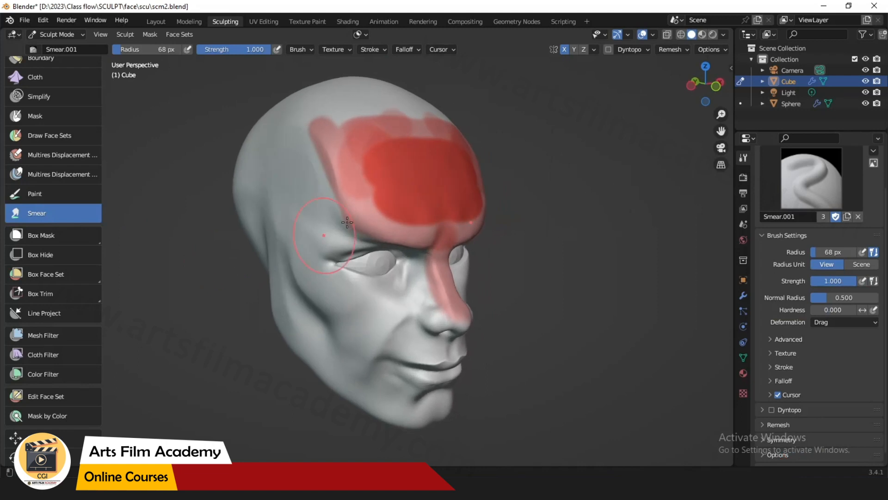
{"action": "left_click_drag", "start_coordinate": [377, 200], "coordinate": [360, 148]}
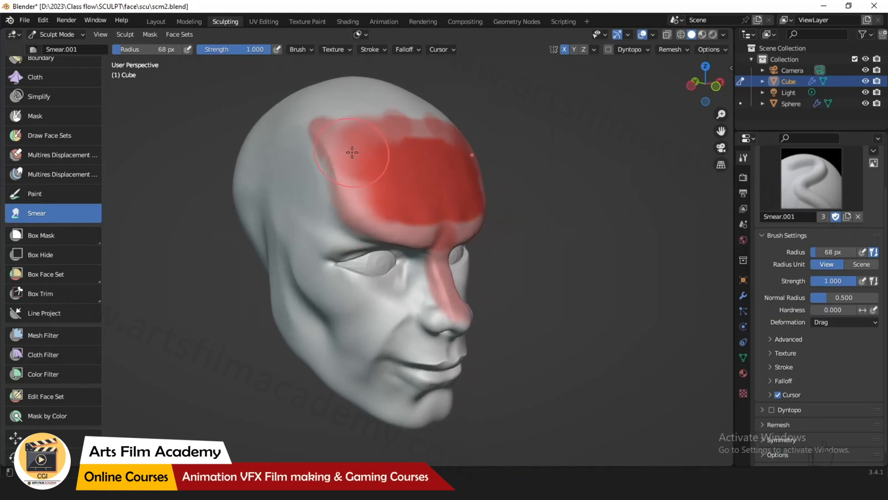
{"action": "mouse_move", "coordinate": [356, 189]}
{"action": "left_mouse_down"}
{"action": "mouse_move", "coordinate": [361, 200]}
{"action": "mouse_move", "coordinate": [427, 217]}
{"action": "left_mouse_up"}
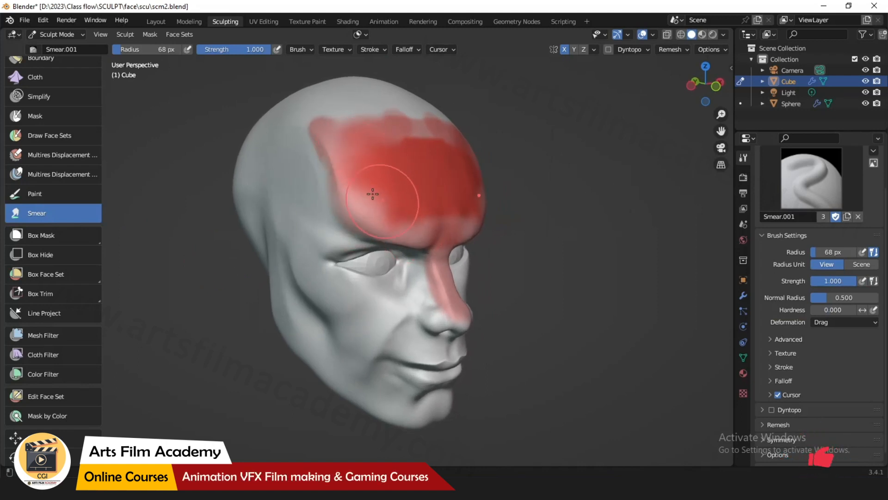
{"action": "left_click_drag", "start_coordinate": [360, 204], "coordinate": [353, 135]}
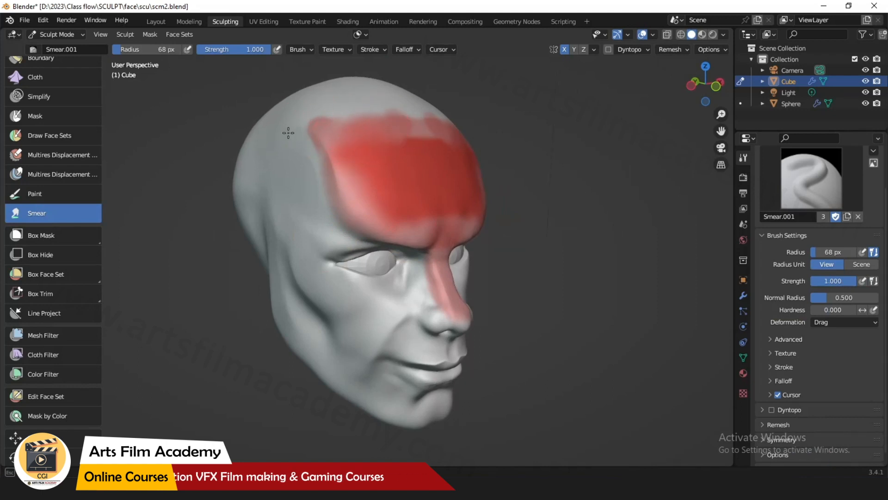
- Lower the Smear brush strength to 0.441 and soften the outer and upper edges of the red forehead paint
{"action": "mouse_move", "coordinate": [582, 252]}
{"action": "left_mouse_down", "text": "alt"}
{"action": "mouse_move", "coordinate": [555, 259]}
{"action": "mouse_move", "coordinate": [594, 248]}
{"action": "left_mouse_up", "text": "alt"}
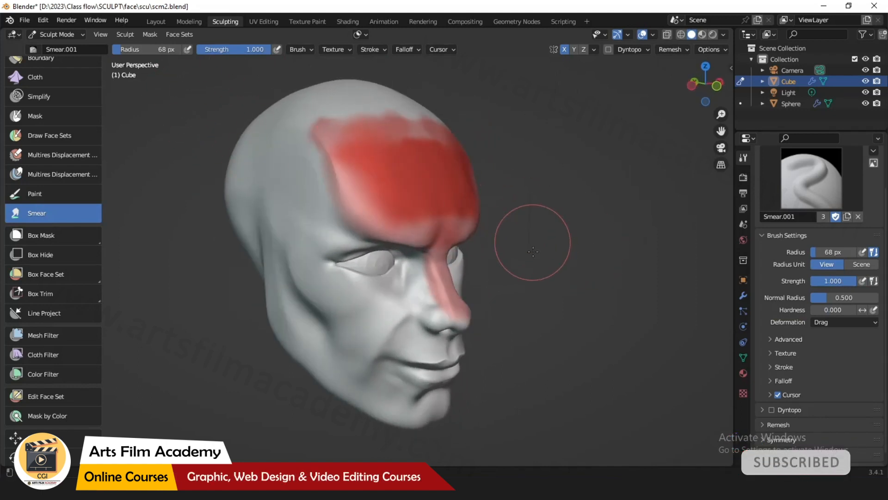
{"action": "mouse_move", "coordinate": [533, 251]}
{"action": "left_mouse_down", "text": "alt"}
{"action": "mouse_move", "coordinate": [504, 255]}
{"action": "mouse_move", "coordinate": [513, 258]}
{"action": "left_mouse_up", "text": "alt"}
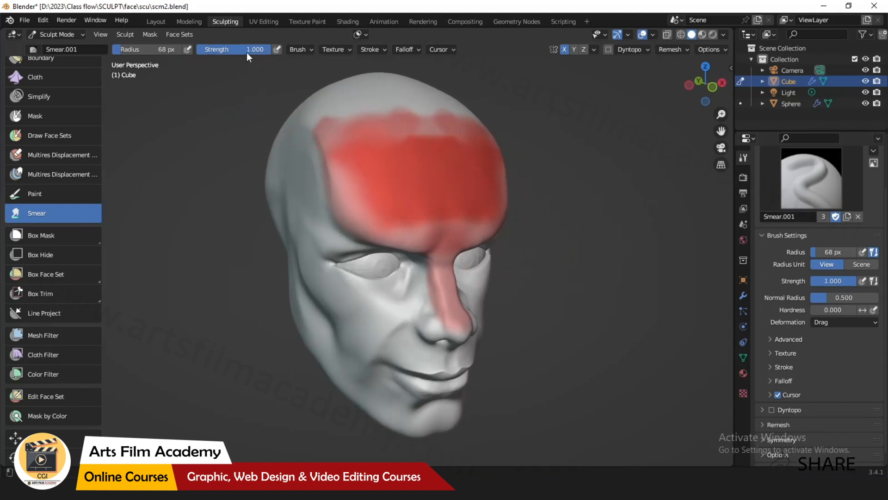
{"action": "left_click_drag", "start_coordinate": [249, 50], "coordinate": [230, 50]}
{"action": "left_click_drag", "start_coordinate": [248, 196], "coordinate": [272, 198], "text": "alt"}
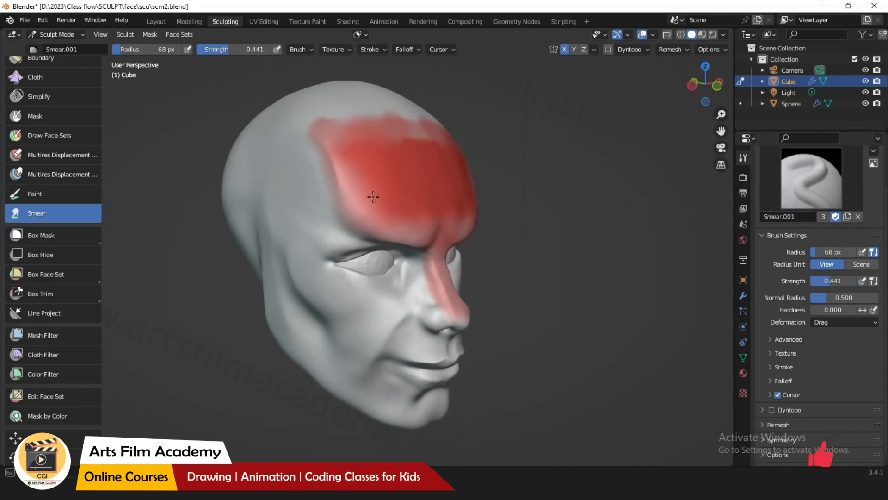
{"action": "middle_click_drag", "start_coordinate": [342, 168], "coordinate": [273, 238]}
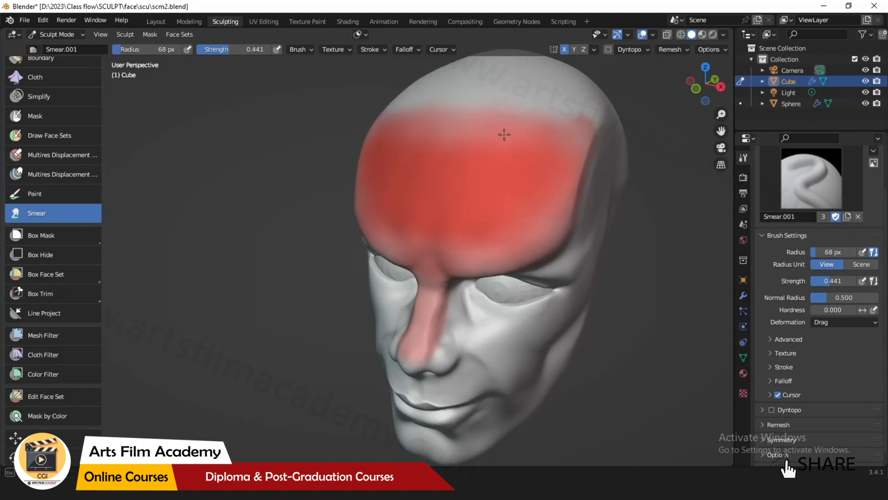
- Smear the red paint from the nose bridge over the nose's sides, tip and nostrils
{"action": "mouse_move", "coordinate": [234, 198]}
{"action": "middle_mouse_down"}
{"action": "mouse_move", "coordinate": [405, 309]}
{"action": "mouse_move", "coordinate": [420, 271]}
{"action": "middle_mouse_up"}
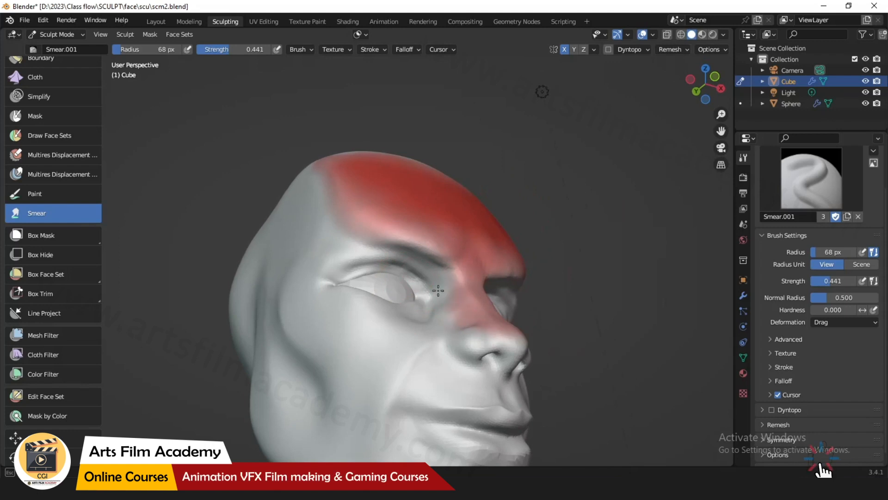
{"action": "mouse_move", "coordinate": [451, 329]}
{"action": "middle_mouse_down"}
{"action": "mouse_move", "coordinate": [429, 371]}
{"action": "mouse_move", "coordinate": [418, 337]}
{"action": "middle_mouse_up"}
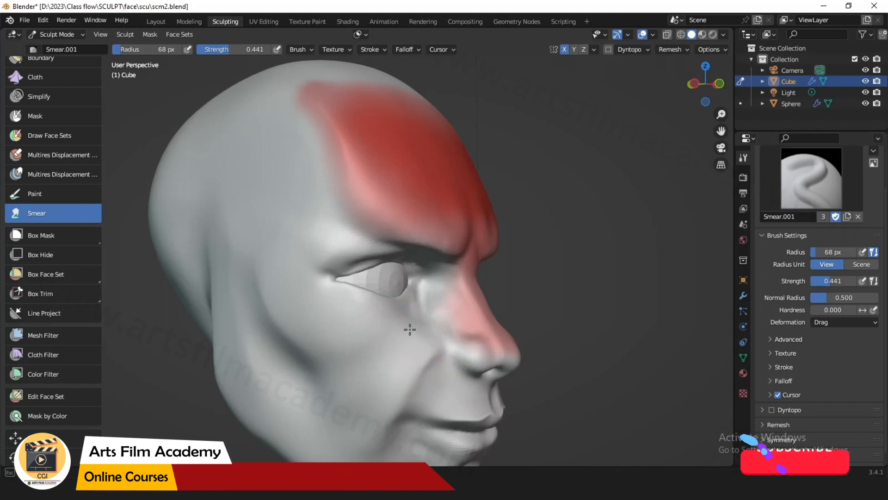
{"action": "middle_click_drag", "start_coordinate": [401, 280], "coordinate": [377, 248]}
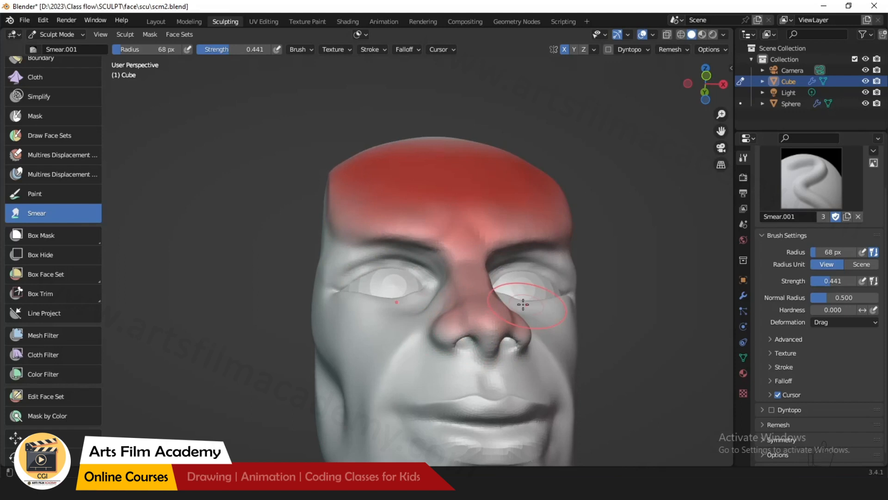
- Open the Shading workspace with the head and its material in view
{"action": "middle_click_drag", "start_coordinate": [454, 341], "coordinate": [438, 285]}
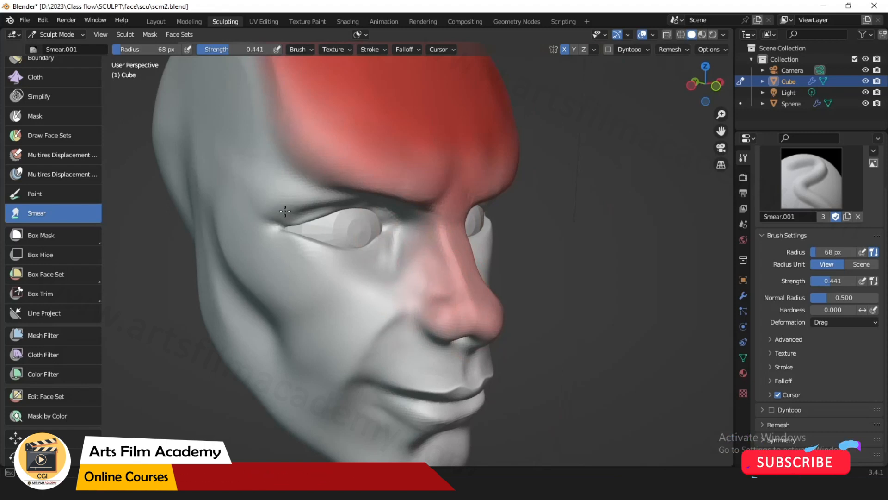
{"action": "middle_click_drag", "start_coordinate": [324, 254], "coordinate": [431, 280]}
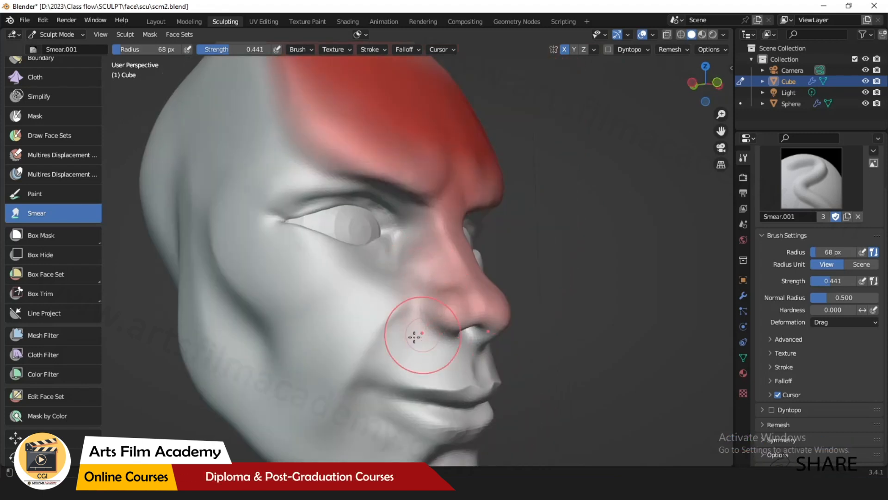
{"action": "middle_click_drag", "start_coordinate": [414, 337], "coordinate": [396, 361]}
{"action": "scroll", "coordinate": [396, 361], "scroll_direction": "down", "scroll_amount": 3}
{"action": "middle_click_drag", "start_coordinate": [592, 321], "coordinate": [555, 319]}
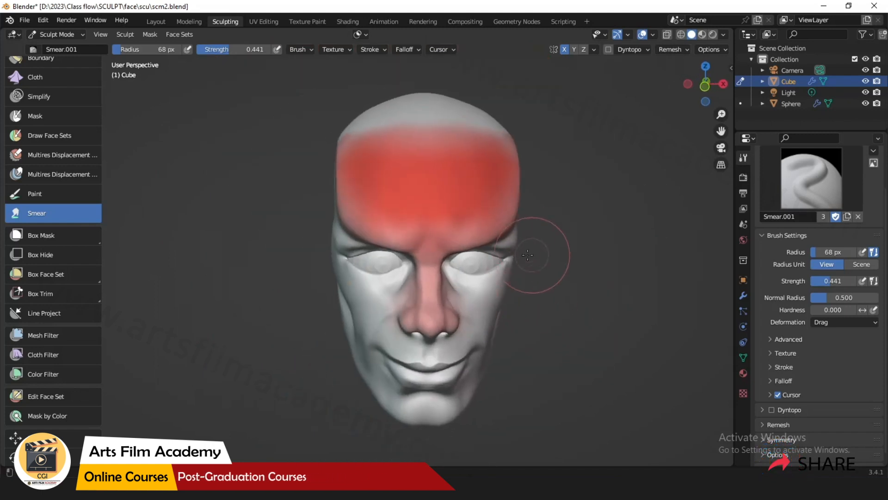
{"action": "left_click", "coordinate": [349, 21]}
{"action": "mouse_move", "coordinate": [452, 179]}
{"action": "middle_mouse_down"}
{"action": "mouse_move", "coordinate": [430, 207]}
{"action": "mouse_move", "coordinate": [475, 190]}
{"action": "mouse_move", "coordinate": [441, 184]}
{"action": "middle_mouse_up"}
{"action": "scroll", "coordinate": [430, 206], "scroll_direction": "up", "scroll_amount": 4}
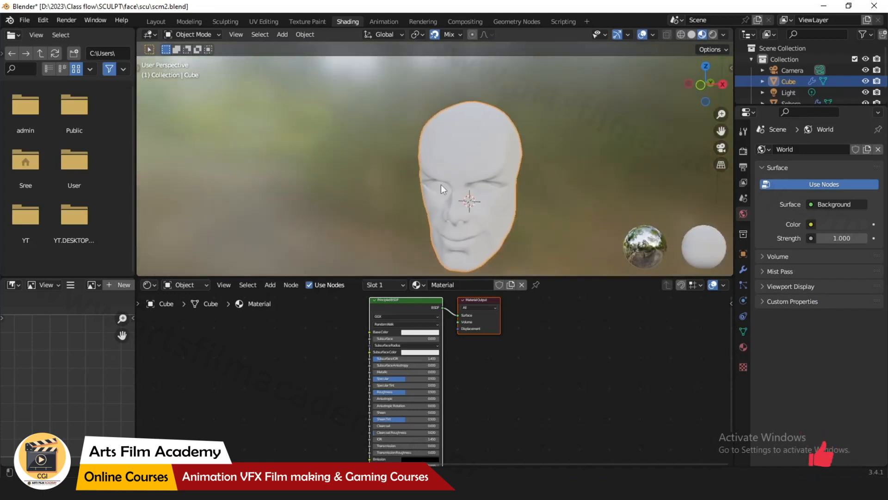
{"action": "scroll", "coordinate": [454, 185], "scroll_direction": "up", "scroll_amount": 1}
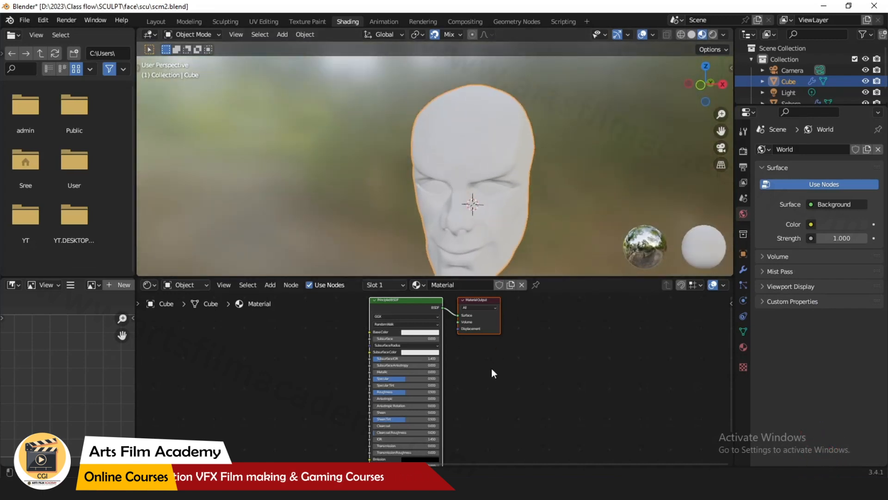
- Add a Color Attribute node beside the Principled BSDF in the head's material
{"action": "middle_click_drag", "start_coordinate": [320, 355], "coordinate": [381, 360]}
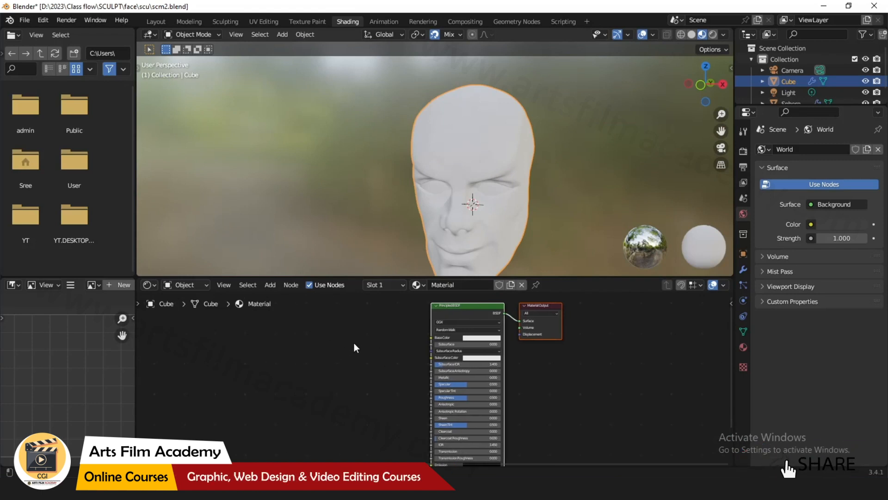
{"action": "key", "text": "shift+a"}
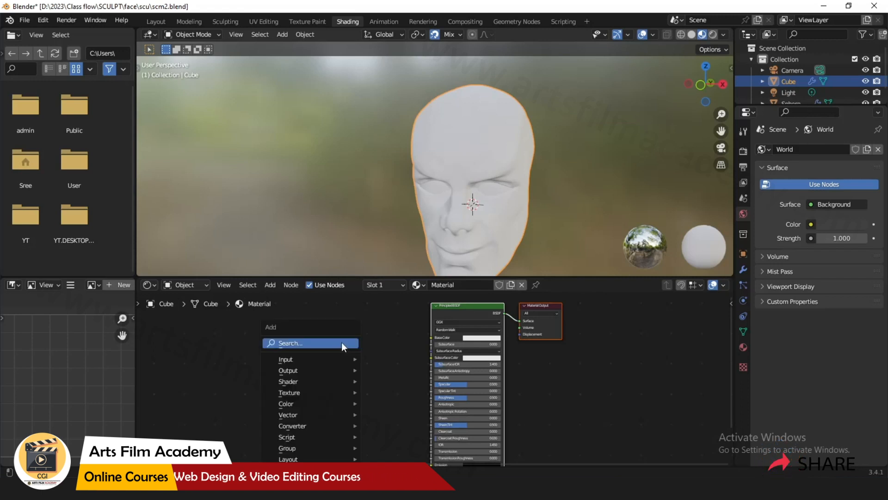
{"action": "left_click", "coordinate": [341, 343]}
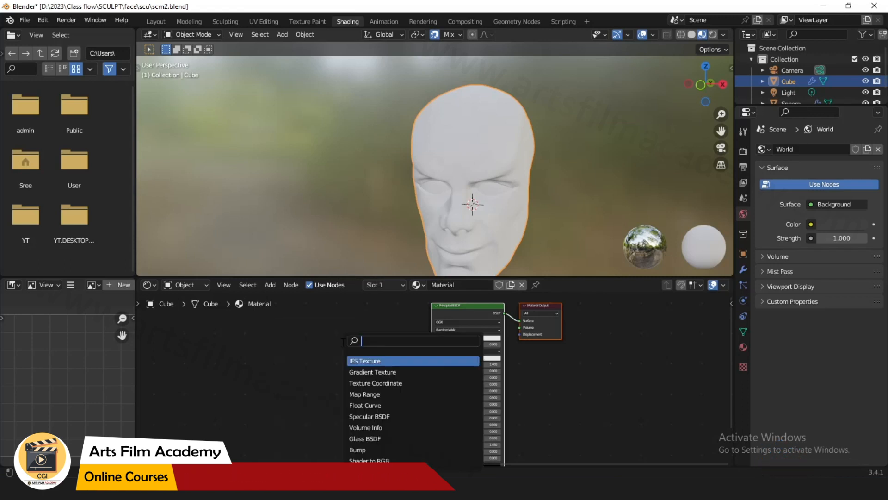
{"action": "type", "text": "colo"}
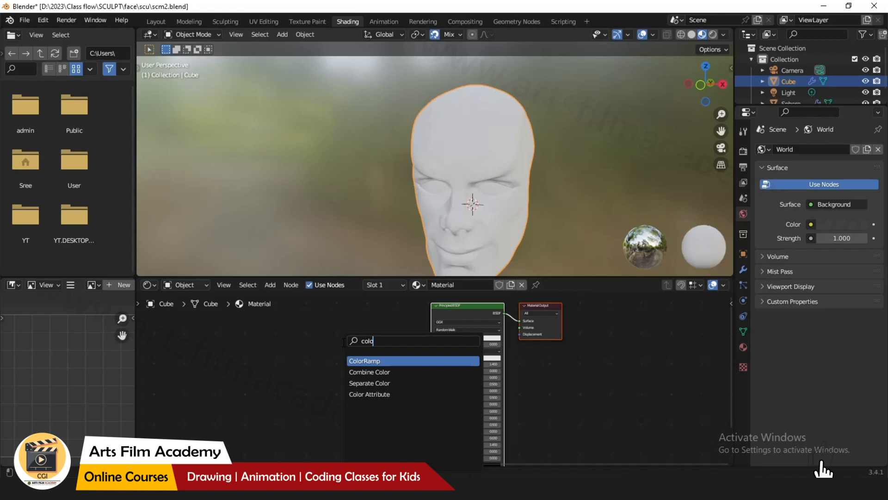
{"action": "left_click", "coordinate": [369, 394]}
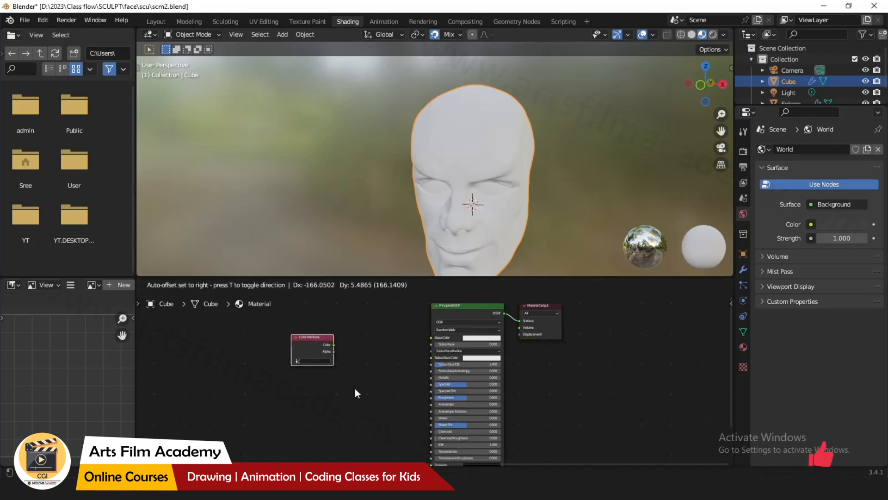
{"action": "left_click", "coordinate": [254, 361]}
- Connect the Color Attribute's Color output to the Principled BSDF's Base Color and check the red paint on the head
{"action": "scroll", "coordinate": [254, 361], "scroll_direction": "up", "scroll_amount": 1}
{"action": "left_click_drag", "start_coordinate": [356, 341], "coordinate": [392, 332]}
{"action": "left_click_drag", "start_coordinate": [494, 149], "coordinate": [567, 150], "text": "alt"}
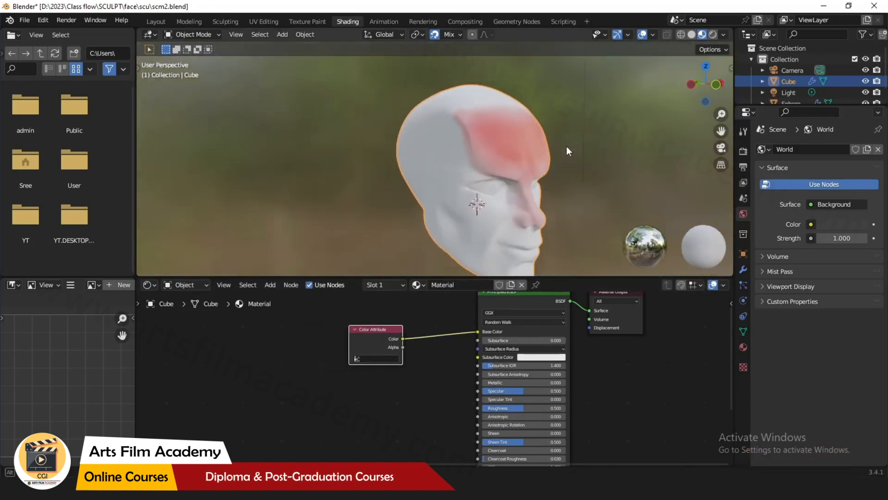
{"action": "left_click_drag", "start_coordinate": [493, 154], "coordinate": [419, 149], "text": "alt"}
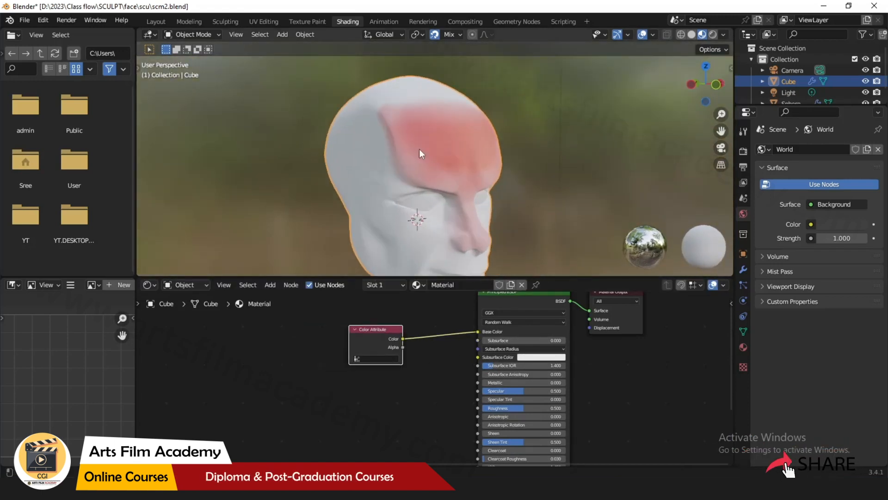
{"action": "left_click_drag", "start_coordinate": [498, 216], "coordinate": [461, 215], "text": "alt"}
{"action": "scroll", "coordinate": [321, 164], "scroll_direction": "down", "scroll_amount": 2}
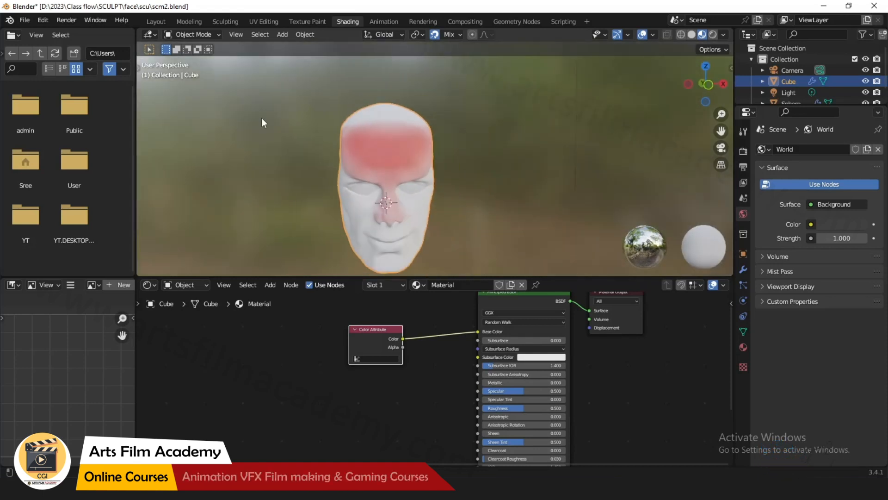
- Return to the Sculpting workspace with the whole painted head in view
{"action": "left_click", "coordinate": [191, 19]}
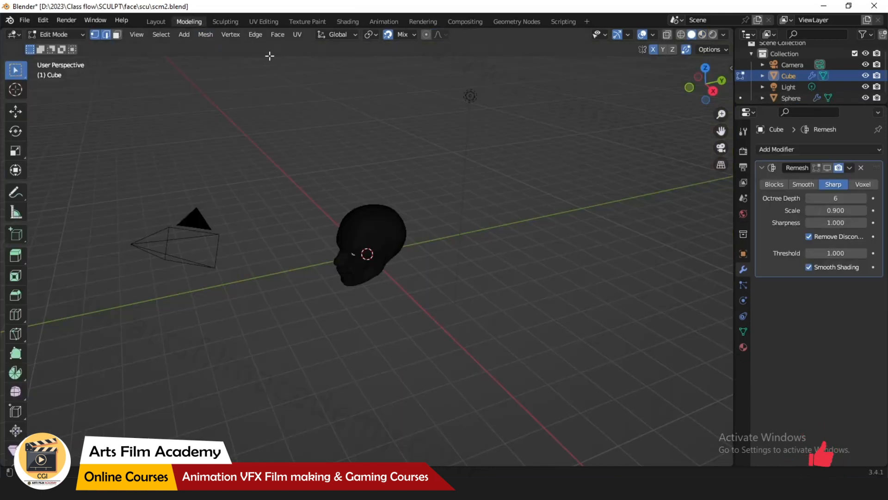
{"action": "left_click", "coordinate": [235, 21]}
{"action": "middle_click_drag", "start_coordinate": [307, 109], "coordinate": [404, 240]}
{"action": "scroll", "coordinate": [295, 232], "scroll_direction": "down", "scroll_amount": 3}
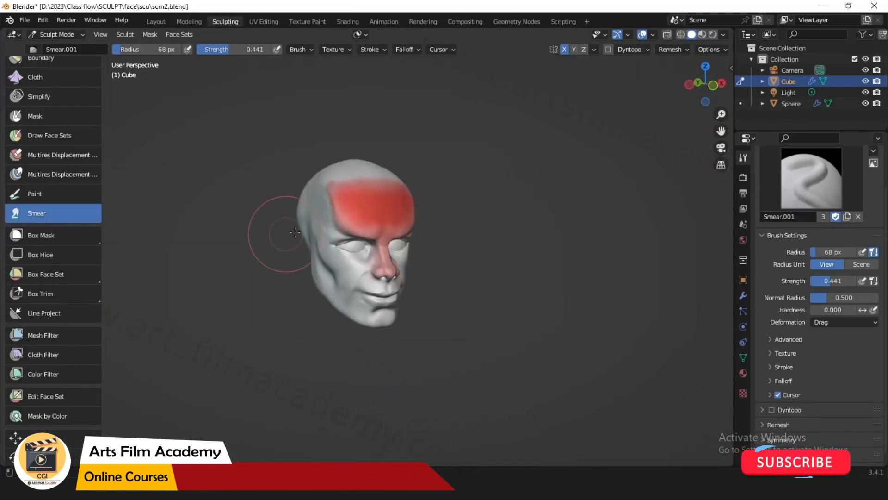
{"action": "scroll", "coordinate": [234, 208], "scroll_direction": "up", "scroll_amount": 1}
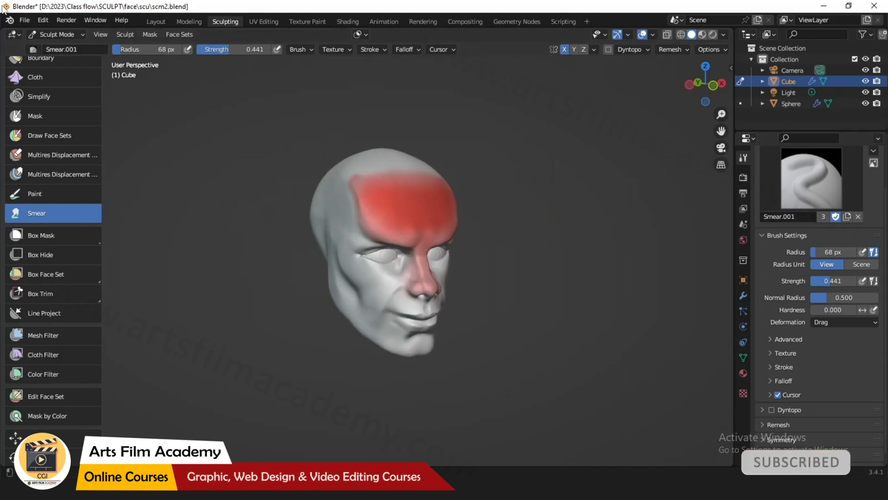
- Reopen scm2.blend from the recent files without saving the current changes
{"action": "left_click", "coordinate": [22, 20]}
{"action": "mouse_move", "coordinate": [78, 54]}
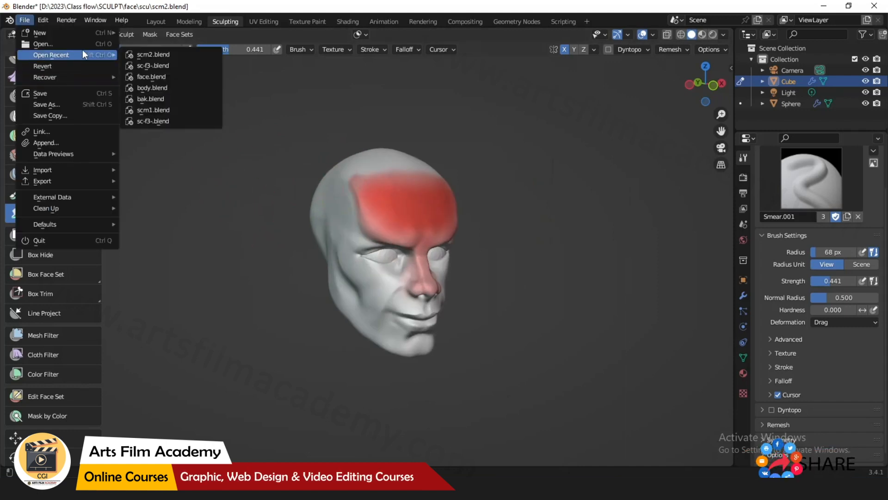
{"action": "left_click", "coordinate": [159, 56]}
{"action": "left_click", "coordinate": [451, 265]}
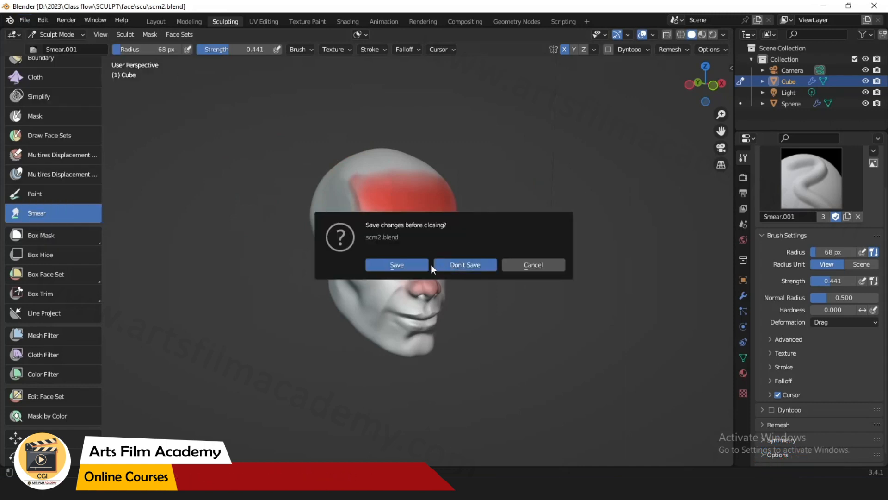
- Select the reloaded head and examine its shape and mesh statistics from several angles
{"action": "scroll", "coordinate": [324, 204], "scroll_direction": "down", "scroll_amount": 3}
{"action": "scroll", "coordinate": [315, 176], "scroll_direction": "up", "scroll_amount": 3}
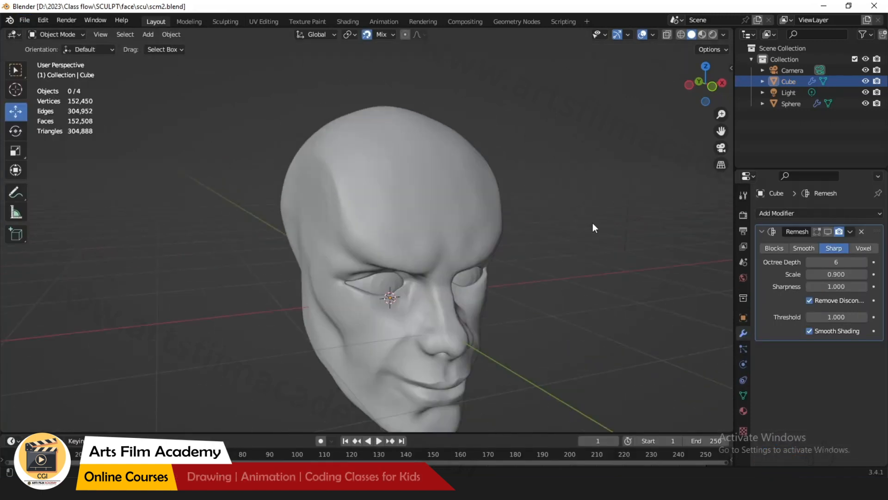
{"action": "middle_click_drag", "start_coordinate": [593, 226], "coordinate": [442, 192]}
{"action": "left_click", "coordinate": [435, 189]}
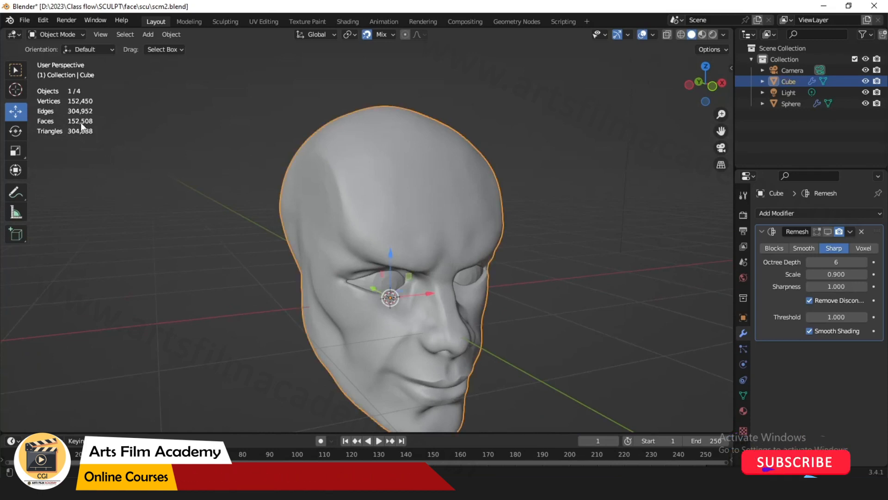
{"action": "scroll", "coordinate": [536, 149], "scroll_direction": "down", "scroll_amount": 3}
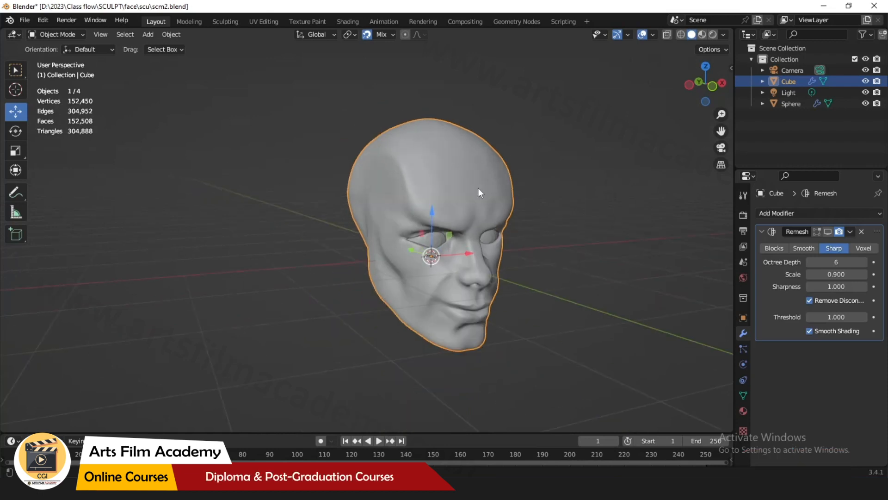
{"action": "middle_click_drag", "start_coordinate": [479, 188], "coordinate": [503, 212]}
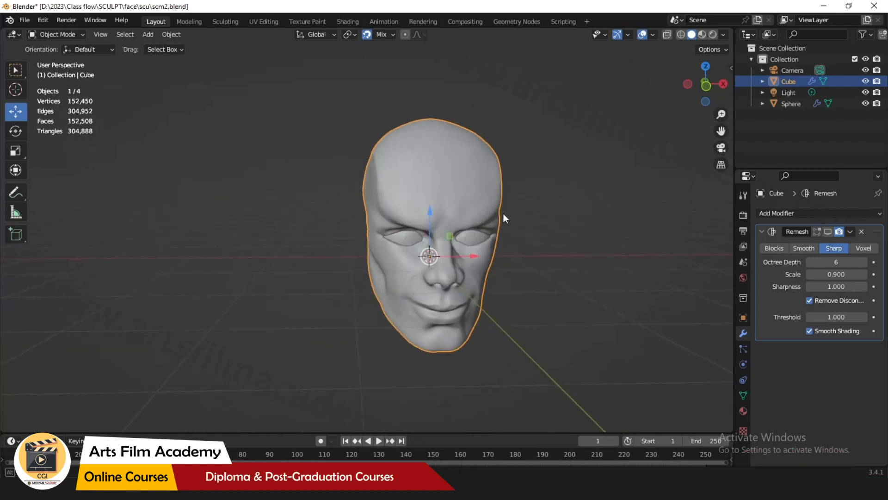
{"action": "scroll", "coordinate": [562, 153], "scroll_direction": "up", "scroll_amount": 1}
{"action": "middle_click_drag", "start_coordinate": [563, 148], "coordinate": [358, 252]}
{"action": "left_click", "coordinate": [560, 162]}
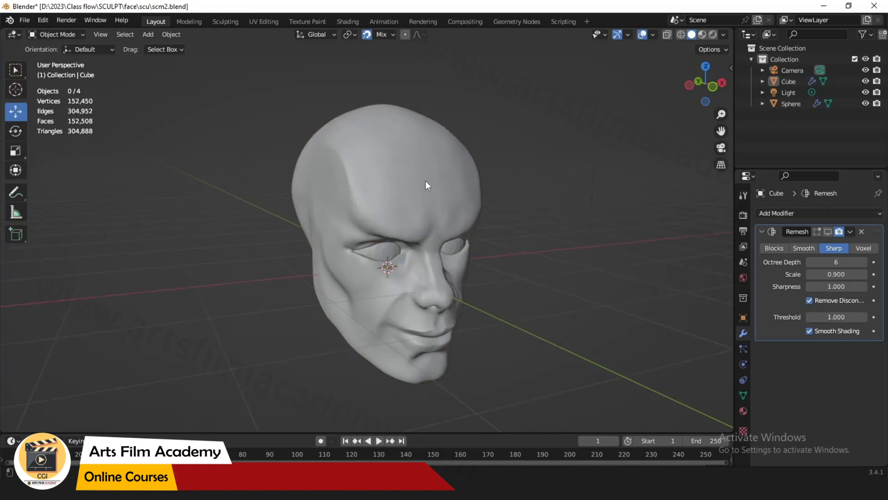
- Apply the Remesh modifier to the head and keep the head selected
{"action": "left_click", "coordinate": [426, 179]}
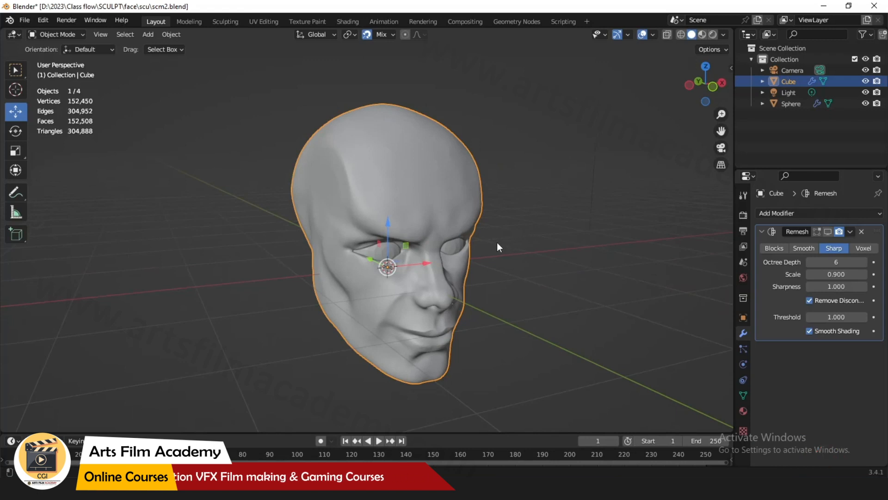
{"action": "left_click", "coordinate": [850, 232]}
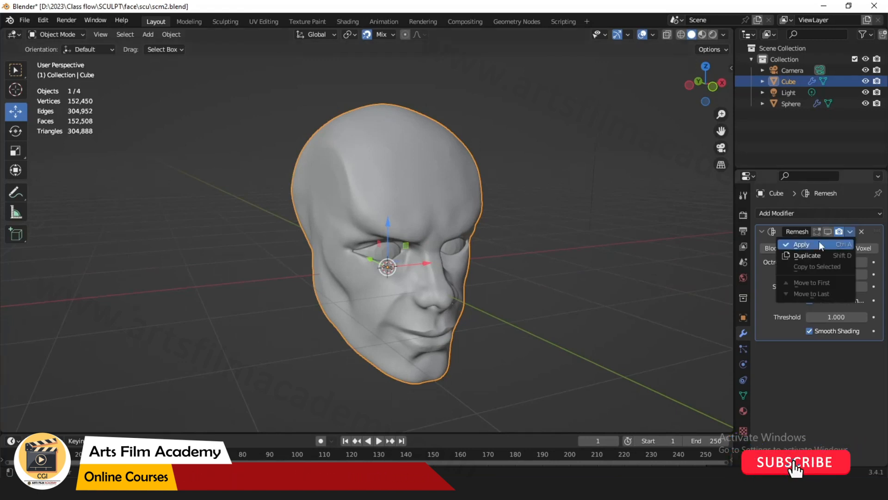
{"action": "left_click", "coordinate": [819, 241]}
{"action": "left_click", "coordinate": [520, 205]}
{"action": "left_click", "coordinate": [375, 188]}
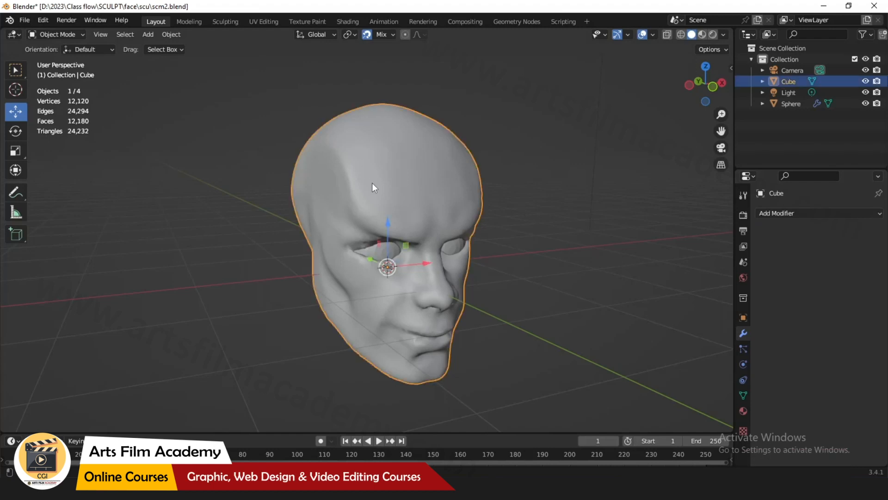
{"action": "left_click", "coordinate": [503, 164]}
{"action": "left_click", "coordinate": [454, 206]}
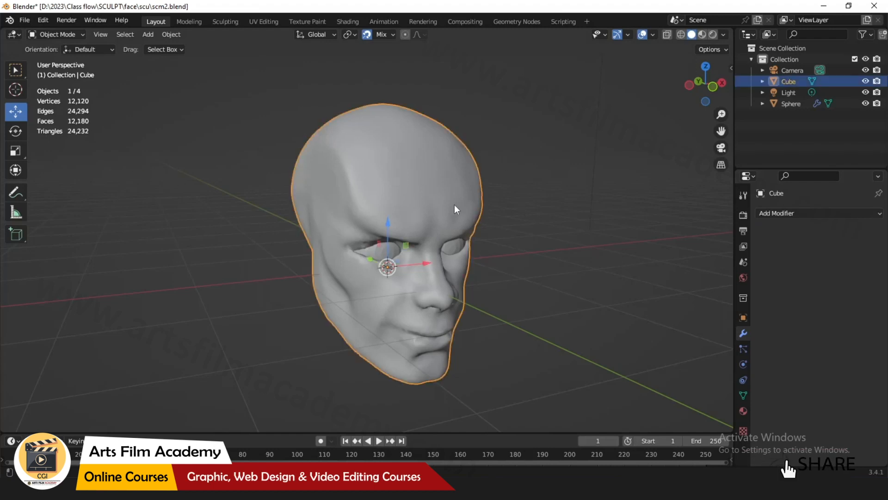
- Add a Decimate modifier to the head
{"action": "middle_click_drag", "start_coordinate": [455, 206], "coordinate": [425, 218]}
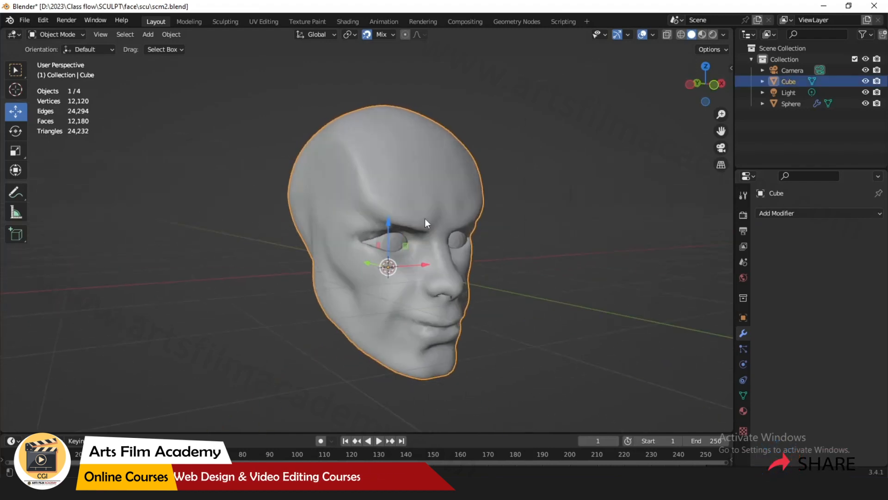
{"action": "scroll", "coordinate": [458, 224], "scroll_direction": "up", "scroll_amount": 2}
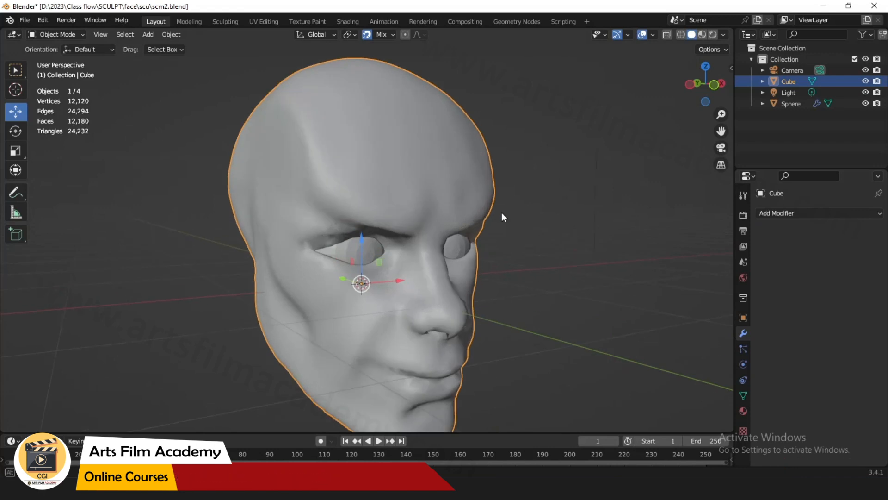
{"action": "middle_click_drag", "start_coordinate": [503, 218], "coordinate": [470, 199]}
{"action": "middle_click_drag", "start_coordinate": [445, 250], "coordinate": [309, 220]}
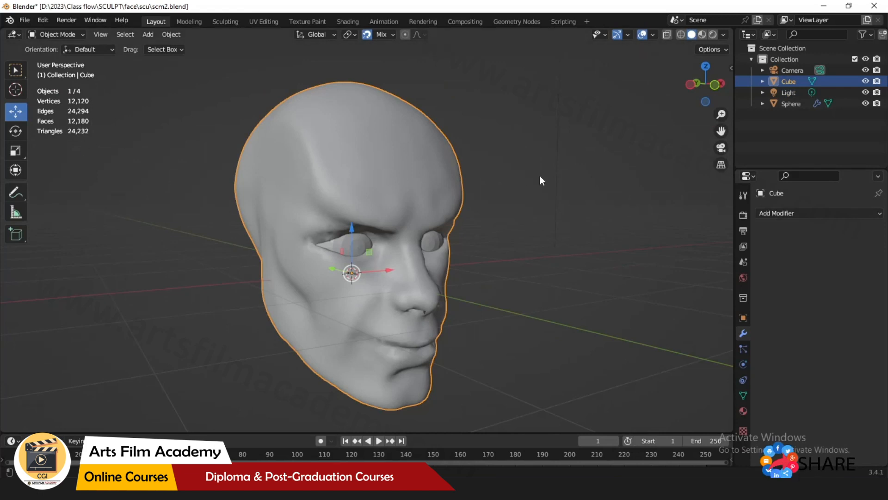
{"action": "left_click", "coordinate": [812, 213]}
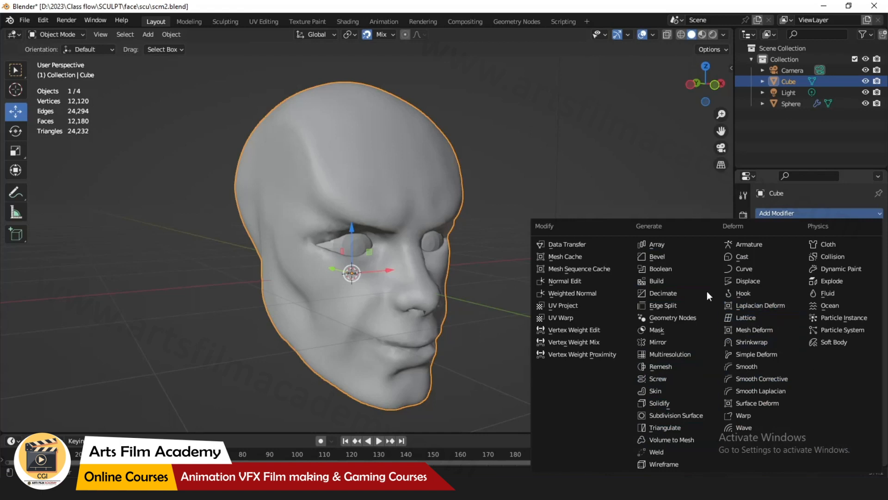
{"action": "left_click", "coordinate": [674, 296]}
- Examine the head's surface together with the Decimate modifier's ratio and face count
{"action": "middle_click_drag", "start_coordinate": [593, 276], "coordinate": [580, 285]}
{"action": "scroll", "coordinate": [632, 260], "scroll_direction": "down", "scroll_amount": 2}
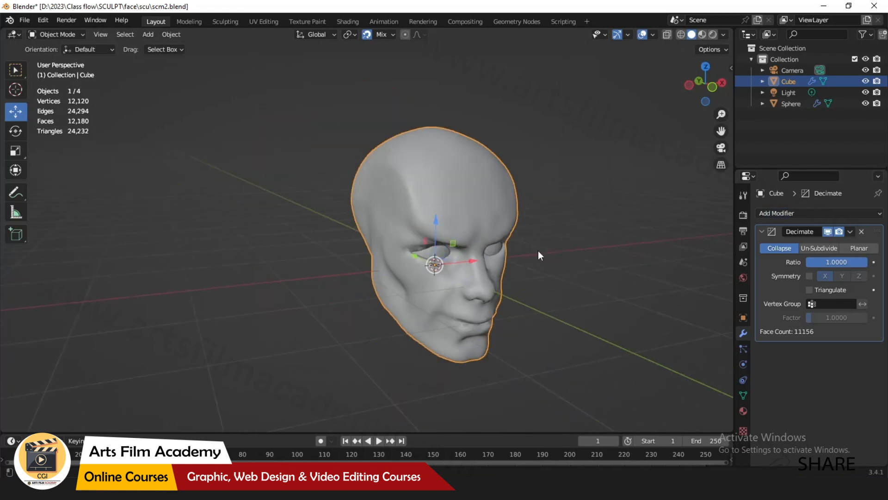
{"action": "scroll", "coordinate": [476, 248], "scroll_direction": "up", "scroll_amount": 2}
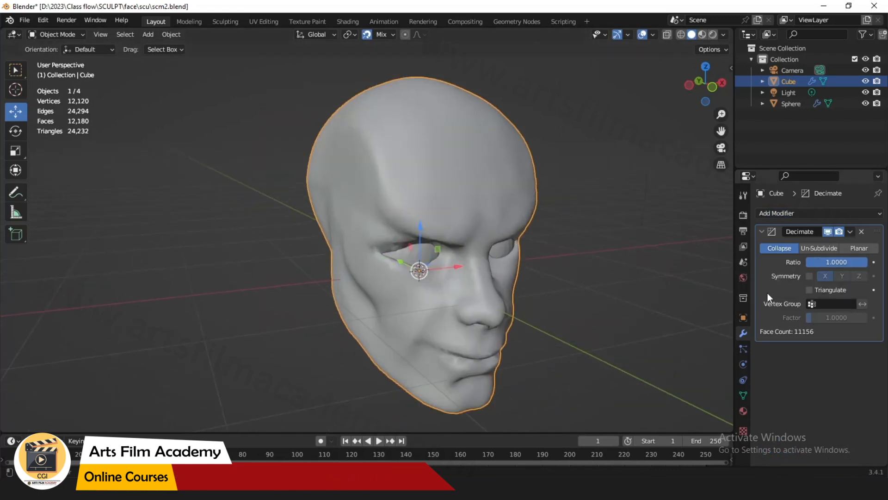
{"action": "middle_click_drag", "start_coordinate": [596, 271], "coordinate": [607, 275]}
{"action": "scroll", "coordinate": [310, 223], "scroll_direction": "down", "scroll_amount": 2}
{"action": "scroll", "coordinate": [499, 246], "scroll_direction": "up", "scroll_amount": 2}
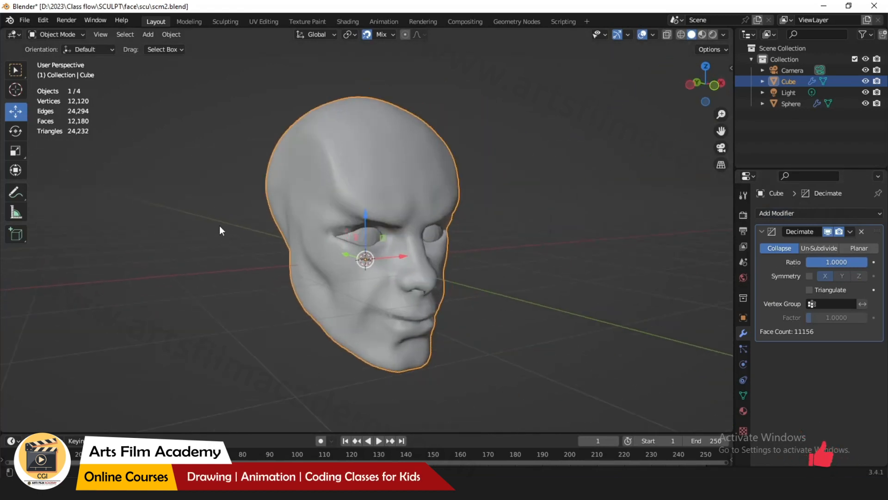
{"action": "scroll", "coordinate": [329, 221], "scroll_direction": "up", "scroll_amount": 1}
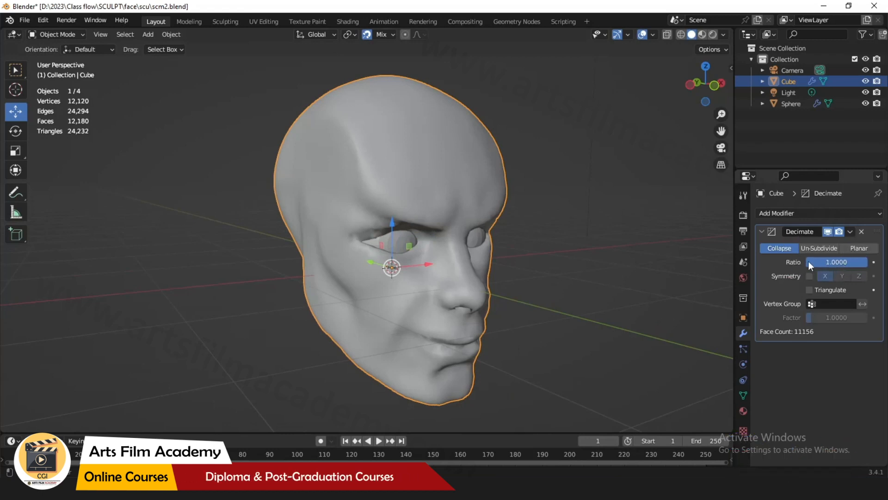
- Lower the head's Decimate collapse ratio to 0.2035 and examine the reduced mesh
{"action": "left_click_drag", "start_coordinate": [842, 262], "coordinate": [819, 261]}
{"action": "middle_click_drag", "start_coordinate": [586, 277], "coordinate": [480, 240], "text": "alt"}
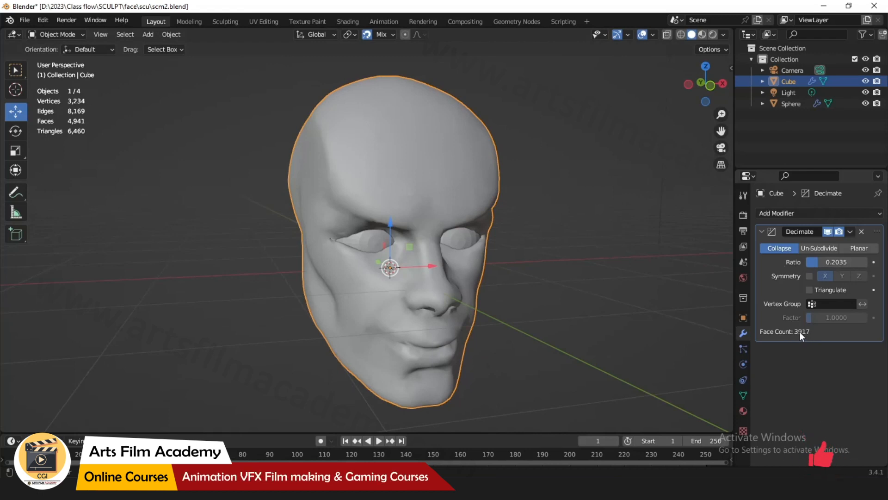
{"action": "left_click", "coordinate": [839, 232]}
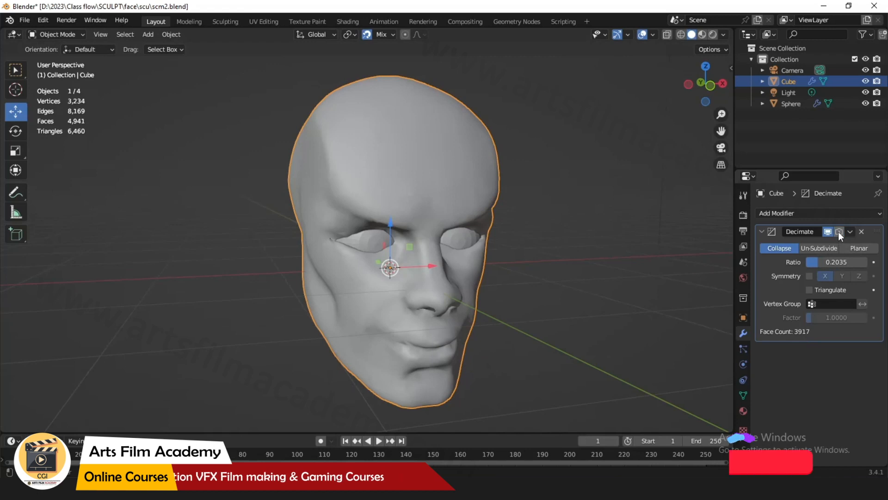
{"action": "left_click", "coordinate": [839, 231]}
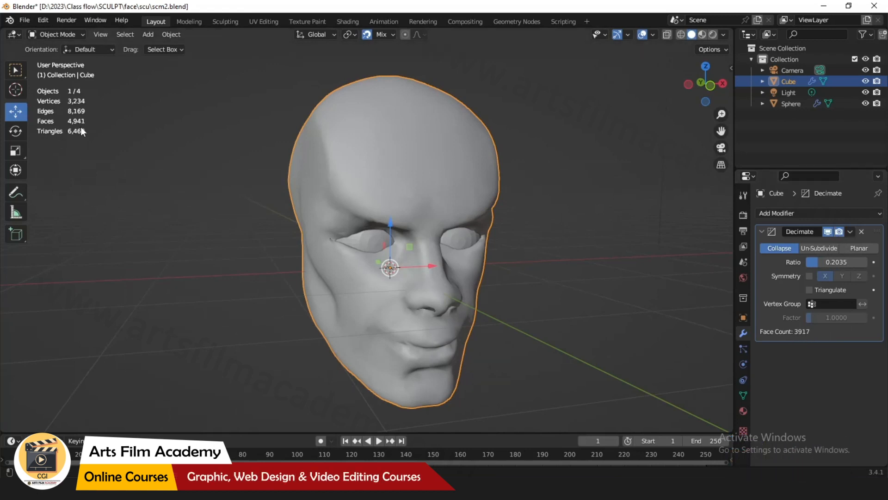
{"action": "middle_click_drag", "start_coordinate": [521, 273], "coordinate": [530, 283]}
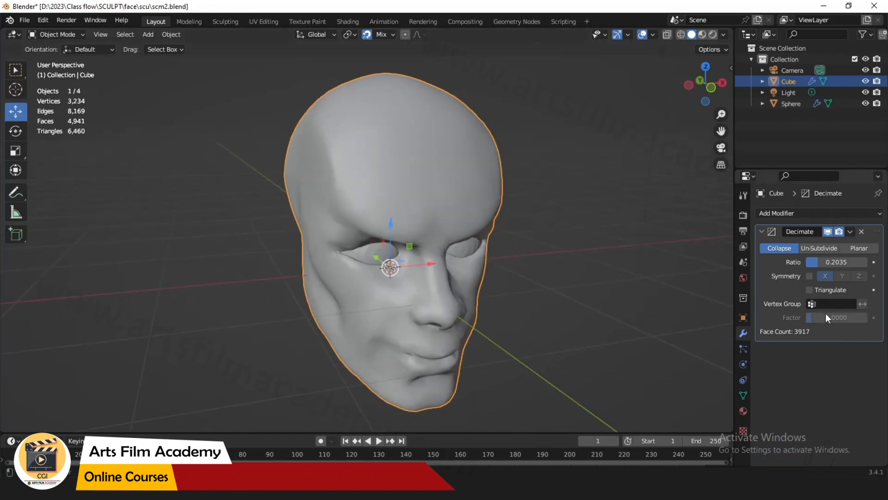
- Replace the head's Decimate modifier with a fresh one and lower its collapse ratio to 0.3009
{"action": "left_click", "coordinate": [861, 232]}
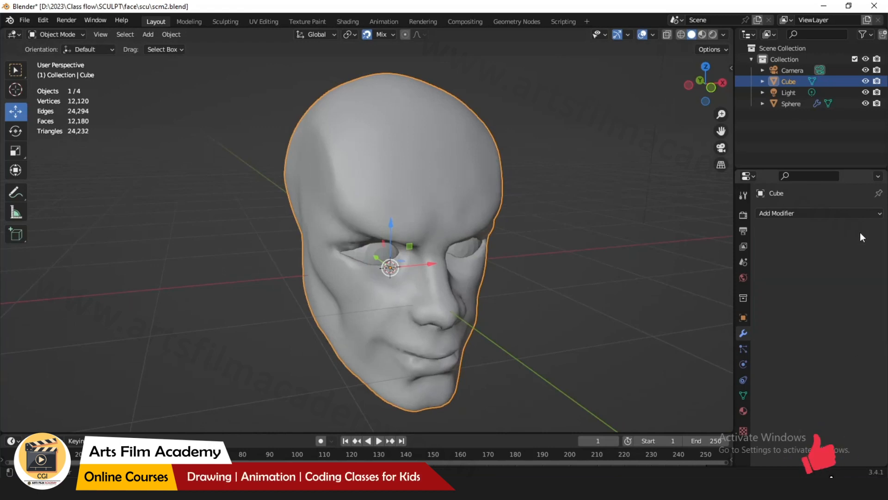
{"action": "left_click", "coordinate": [813, 217]}
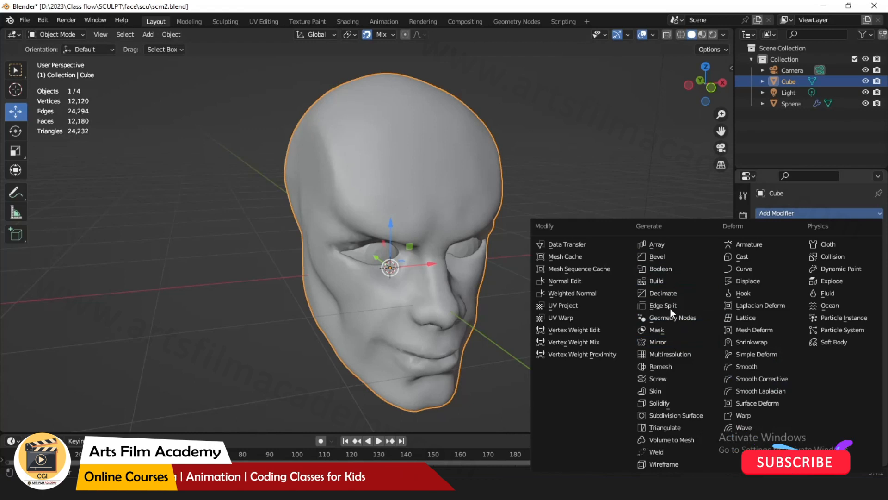
{"action": "left_click", "coordinate": [674, 293]}
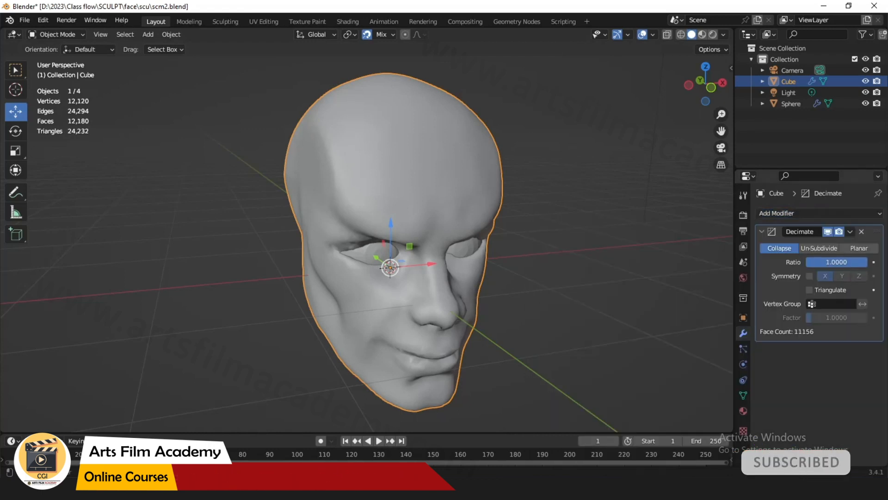
{"action": "left_click_drag", "start_coordinate": [837, 262], "coordinate": [794, 261]}
{"action": "left_click_drag", "start_coordinate": [854, 262], "coordinate": [820, 262]}
- Switch the Decimate modifier to Un-Subdivide and raise its iterations to 68
{"action": "left_click", "coordinate": [819, 248]}
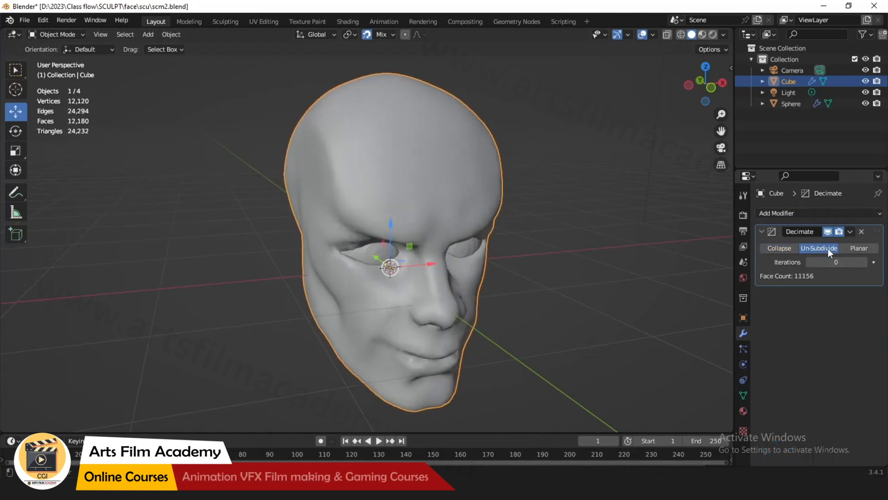
{"action": "left_click", "coordinate": [859, 248]}
{"action": "left_click", "coordinate": [821, 249]}
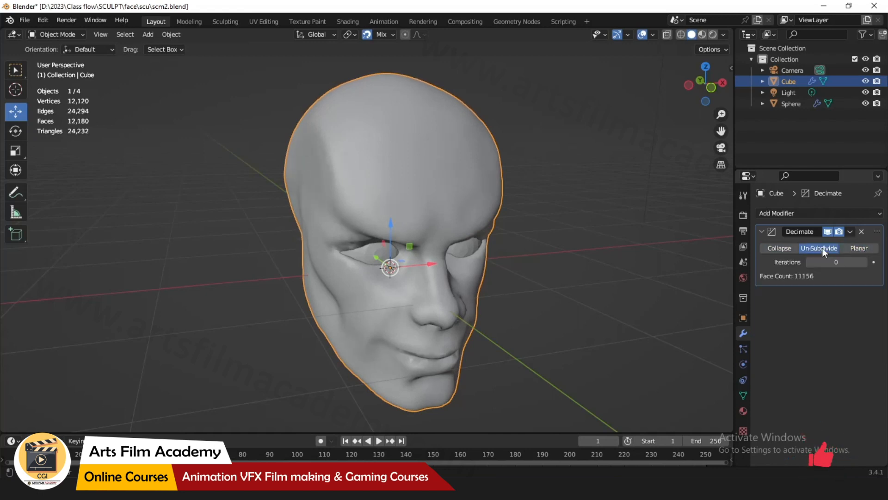
{"action": "left_click_drag", "start_coordinate": [852, 262], "coordinate": [879, 262]}
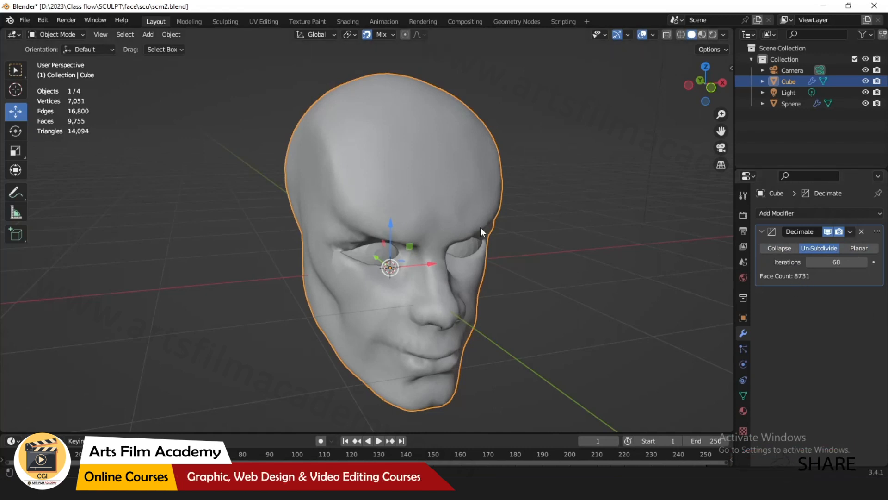
- Inspect the un-subdivided head's mesh structure in X-ray and wireframe display
{"action": "left_click", "coordinate": [668, 35]}
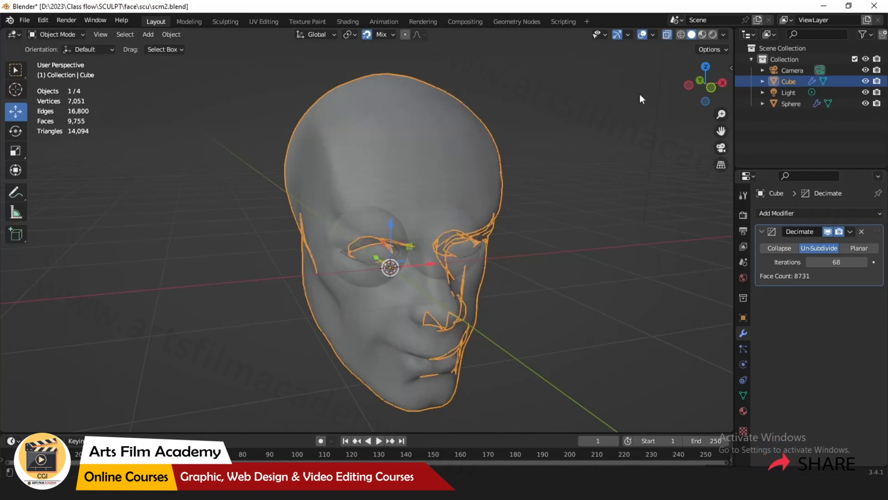
{"action": "mouse_move", "coordinate": [519, 231]}
{"action": "middle_mouse_down"}
{"action": "mouse_move", "coordinate": [523, 261]}
{"action": "mouse_move", "coordinate": [551, 250]}
{"action": "mouse_move", "coordinate": [544, 254]}
{"action": "mouse_move", "coordinate": [579, 270]}
{"action": "middle_mouse_up"}
{"action": "left_click", "coordinate": [682, 35]}
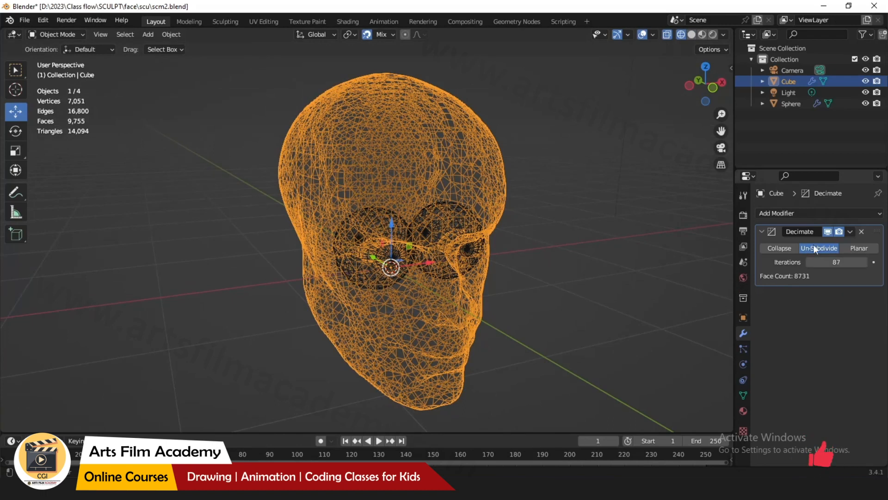
- Switch the Decimate modifier back to Collapse and return the viewport to opaque solid shading
{"action": "left_click", "coordinate": [787, 249]}
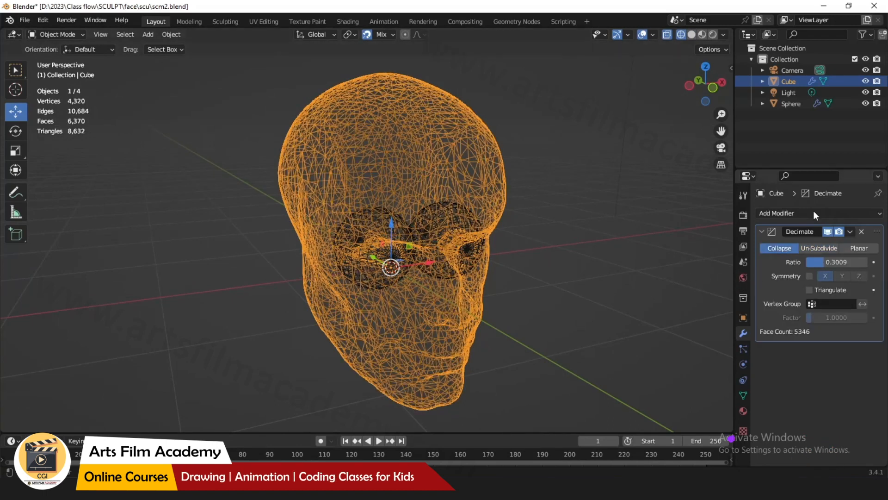
{"action": "left_click", "coordinate": [693, 34]}
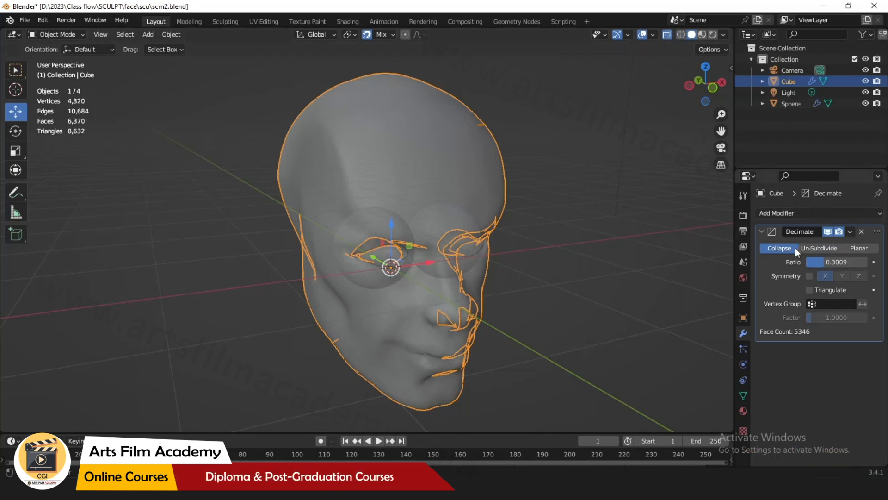
{"action": "left_click", "coordinate": [667, 35]}
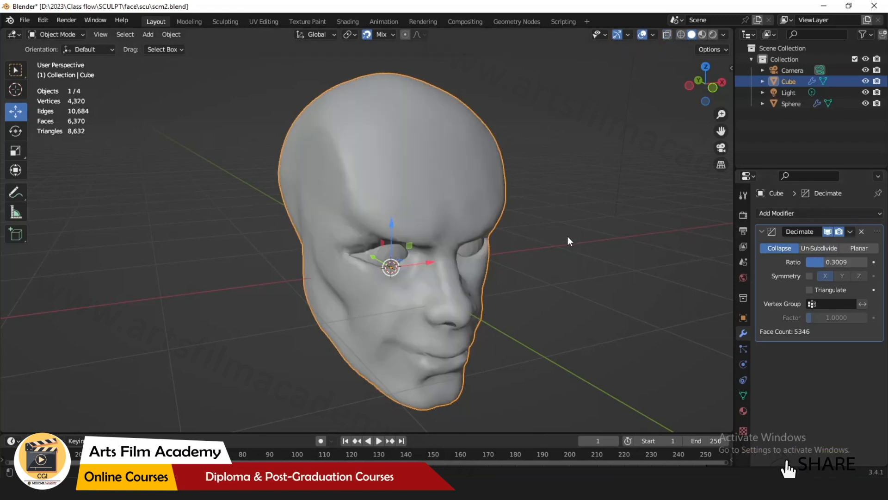
- Remove the Decimate modifier from the head and check the full-resolution shape from several angles, keeping the head selected
{"action": "left_click", "coordinate": [861, 232]}
{"action": "middle_click_drag", "start_coordinate": [517, 305], "coordinate": [483, 337]}
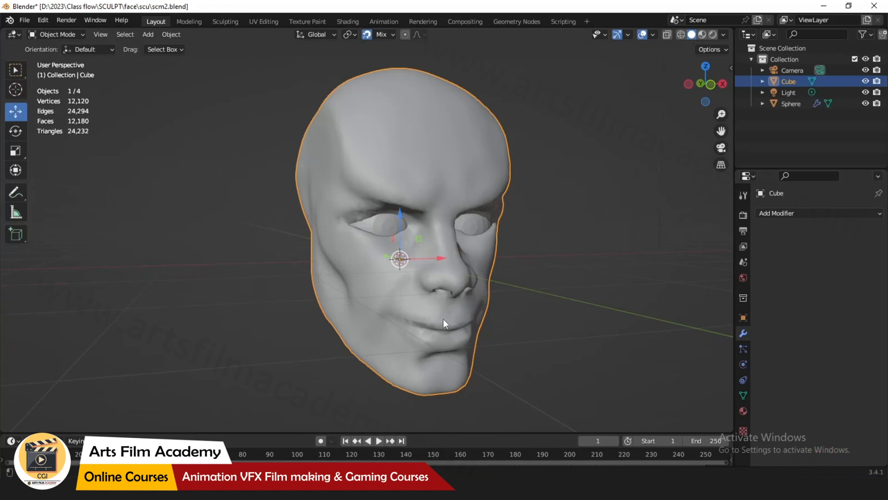
{"action": "middle_click_drag", "start_coordinate": [584, 317], "coordinate": [555, 330]}
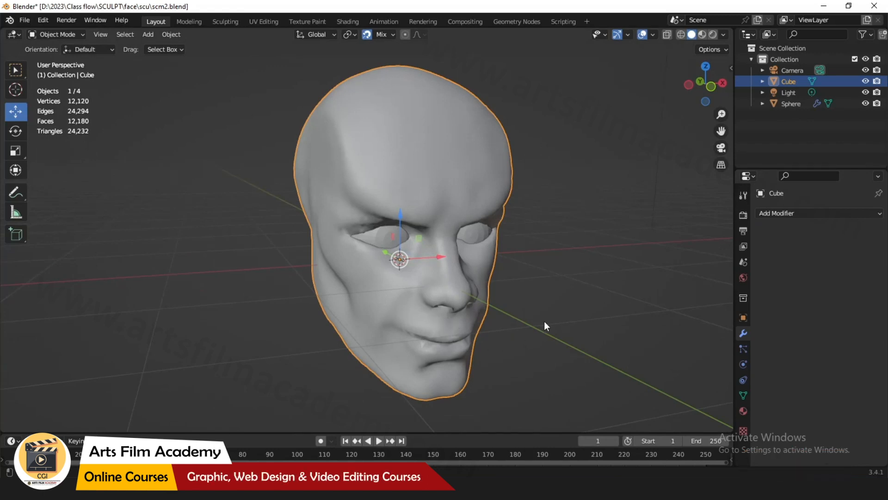
{"action": "middle_click_drag", "start_coordinate": [544, 322], "coordinate": [555, 318]}
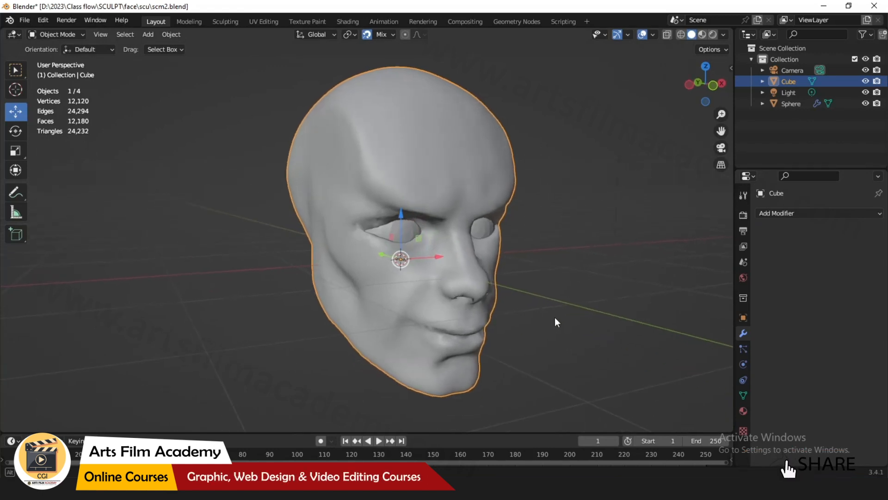
{"action": "left_click", "coordinate": [146, 257]}
{"action": "left_click", "coordinate": [405, 115]}
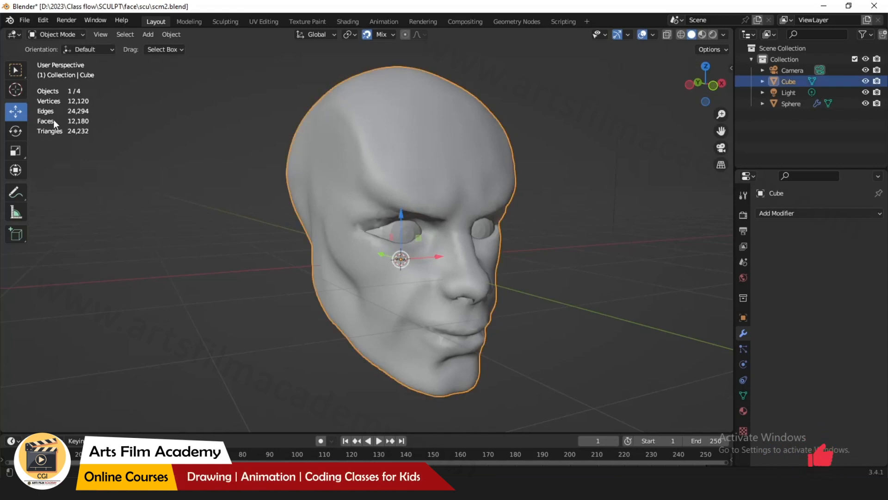
- Annotate edge-flow curves from crown to chin, from forehead to mouth, and in two loops around the eye
{"action": "left_click", "coordinate": [16, 193]}
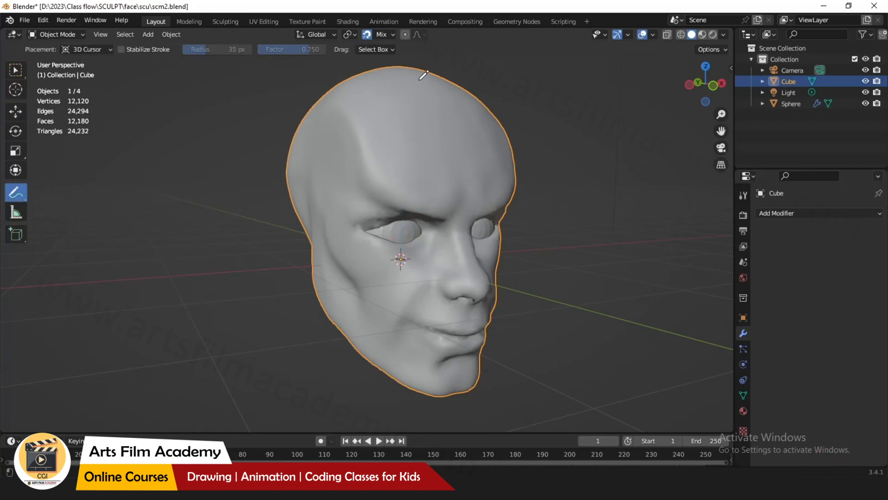
{"action": "mouse_move", "coordinate": [414, 68]}
{"action": "left_mouse_down"}
{"action": "mouse_move", "coordinate": [365, 102]}
{"action": "mouse_move", "coordinate": [337, 148]}
{"action": "mouse_move", "coordinate": [320, 205]}
{"action": "mouse_move", "coordinate": [316, 273]}
{"action": "mouse_move", "coordinate": [324, 306]}
{"action": "left_mouse_up"}
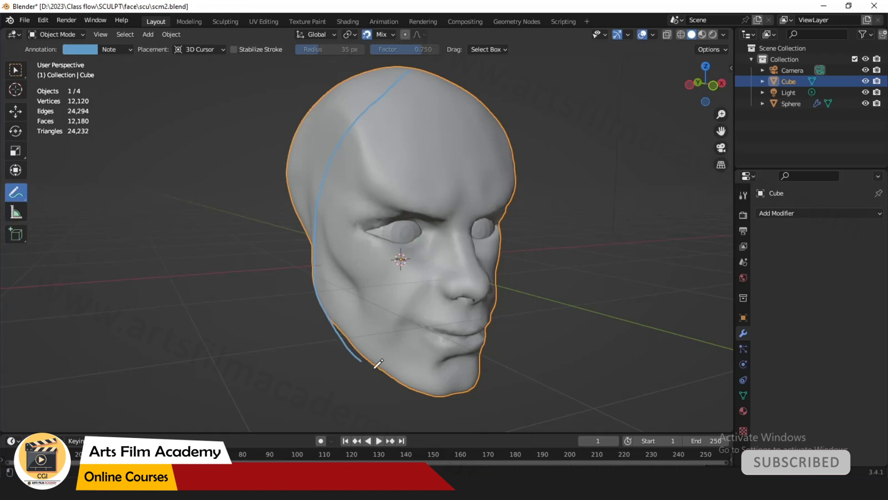
{"action": "left_click_drag", "start_coordinate": [379, 363], "coordinate": [448, 392]}
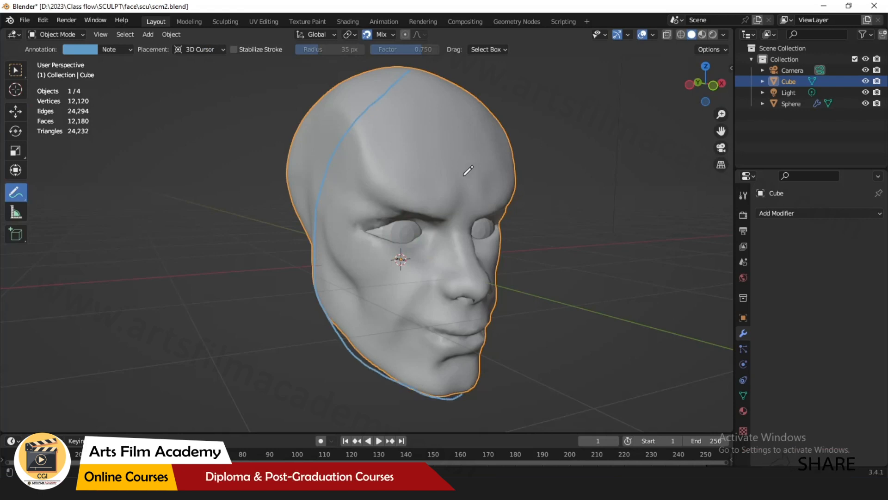
{"action": "mouse_move", "coordinate": [430, 124]}
{"action": "left_mouse_down"}
{"action": "mouse_move", "coordinate": [358, 172]}
{"action": "mouse_move", "coordinate": [334, 298]}
{"action": "mouse_move", "coordinate": [426, 329]}
{"action": "mouse_move", "coordinate": [464, 330]}
{"action": "left_mouse_up"}
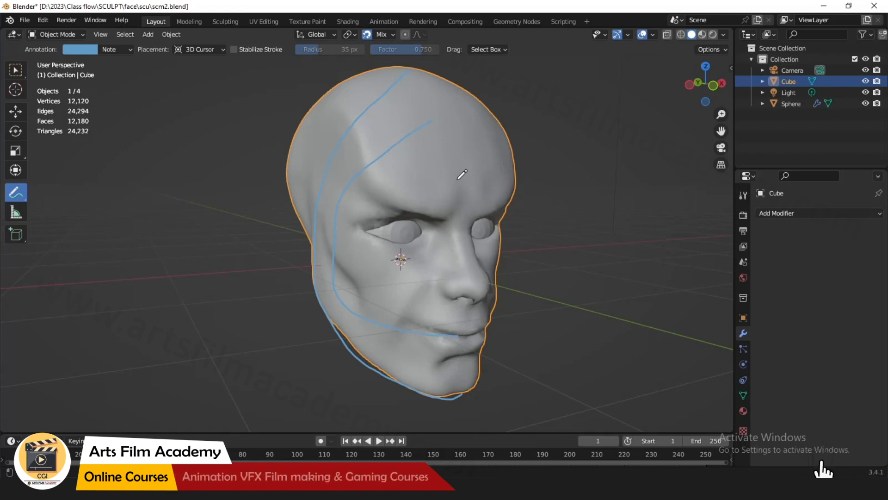
{"action": "left_click_drag", "start_coordinate": [463, 188], "coordinate": [422, 184]}
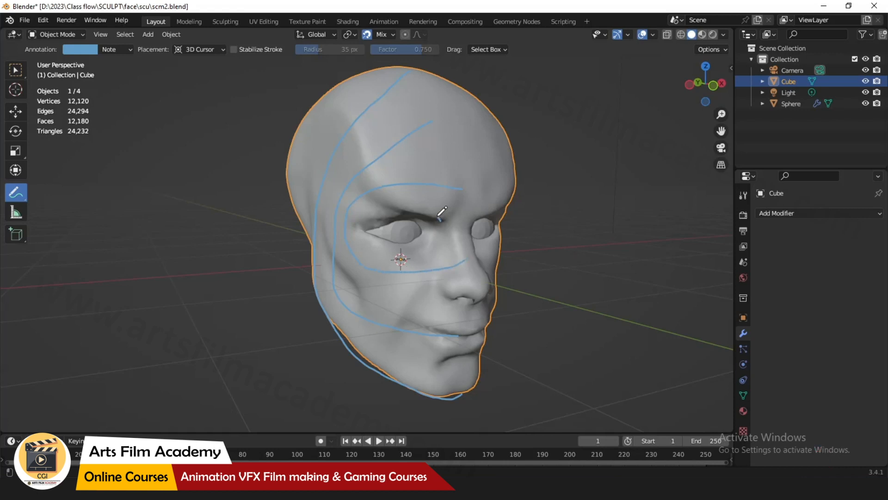
{"action": "mouse_move", "coordinate": [439, 216]}
{"action": "left_mouse_down"}
{"action": "mouse_move", "coordinate": [407, 250]}
{"action": "mouse_move", "coordinate": [432, 238]}
{"action": "mouse_move", "coordinate": [443, 219]}
{"action": "left_mouse_up"}
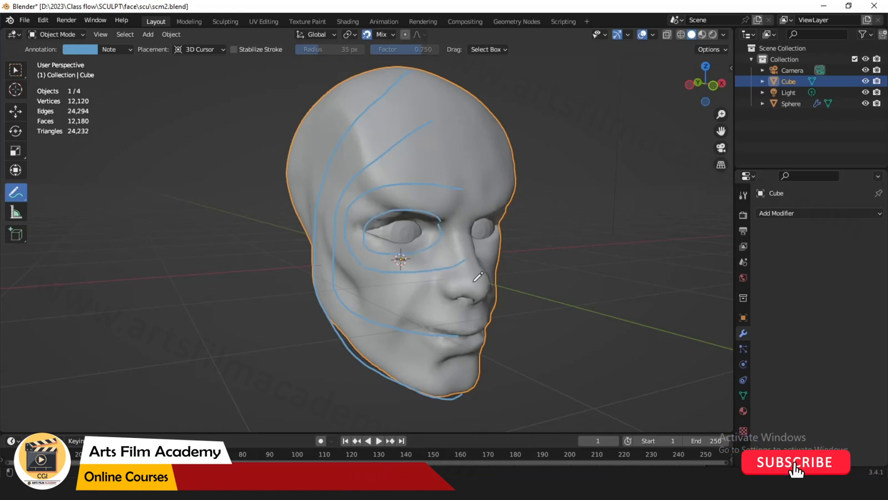
- Annotate edge-flow curves from the nose around to the chin and around the mouth
{"action": "left_click_drag", "start_coordinate": [477, 259], "coordinate": [423, 281]}
{"action": "left_click_drag", "start_coordinate": [394, 312], "coordinate": [406, 361]}
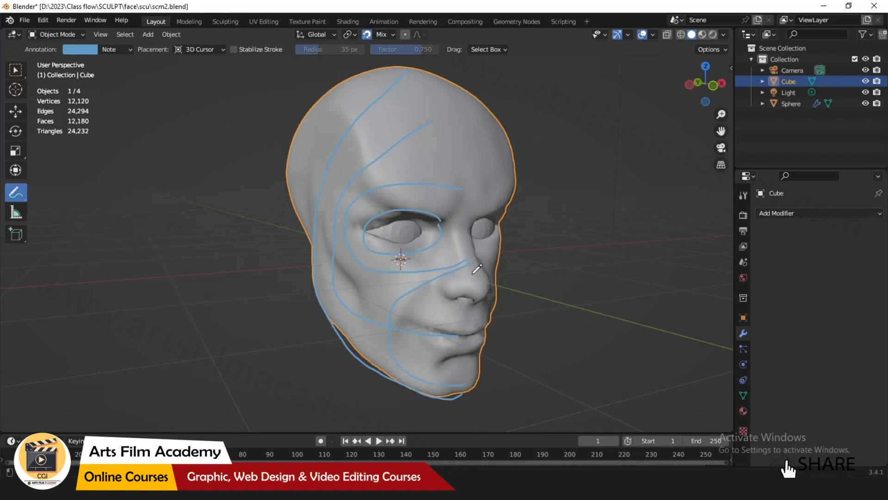
{"action": "mouse_move", "coordinate": [474, 305]}
{"action": "left_mouse_down"}
{"action": "mouse_move", "coordinate": [412, 319]}
{"action": "mouse_move", "coordinate": [406, 341]}
{"action": "left_mouse_up"}
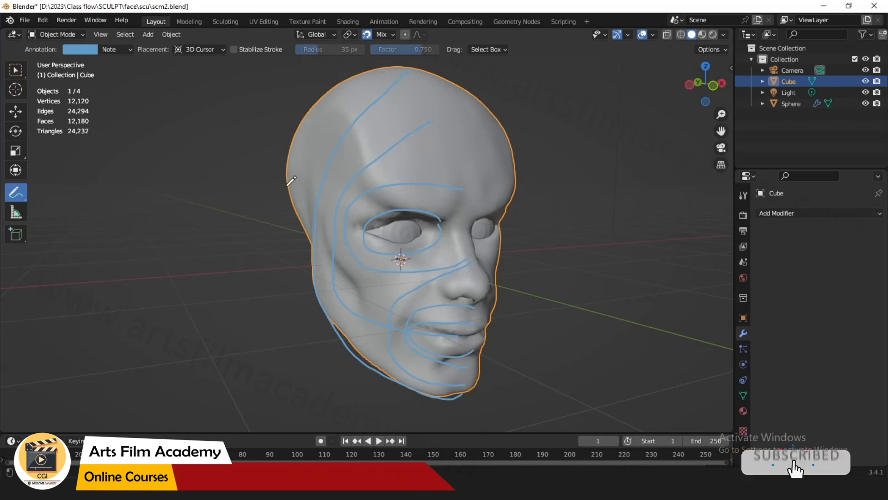
- Undo all annotation strokes on the face and switch back to the Move tool
{"action": "key", "text": "ctrl+z"}
{"action": "key", "text": "ctrl+z"}
{"action": "key", "text": "ctrl+z"}
{"action": "key", "text": "ctrl+z"}
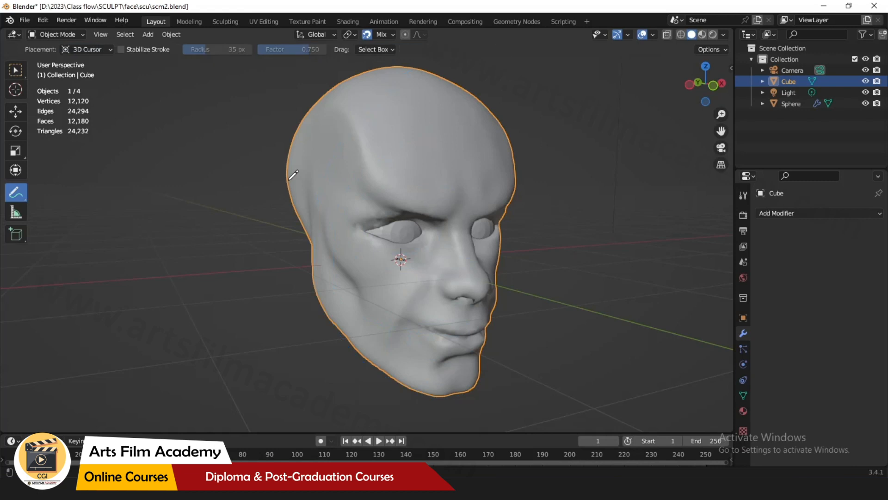
{"action": "left_click", "coordinate": [23, 111]}
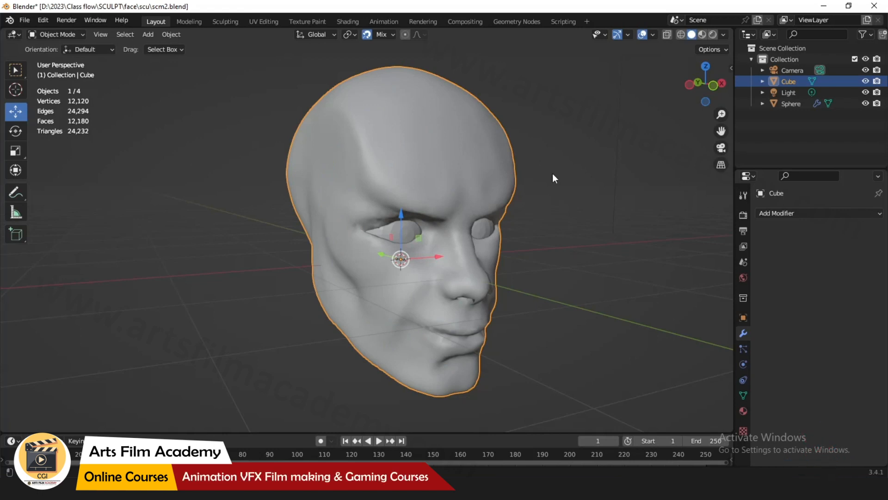
- Display the head in wireframe and examine its mesh topology from the front
{"action": "mouse_move", "coordinate": [563, 217]}
{"action": "middle_mouse_down"}
{"action": "mouse_move", "coordinate": [539, 222]}
{"action": "mouse_move", "coordinate": [558, 219]}
{"action": "middle_mouse_up"}
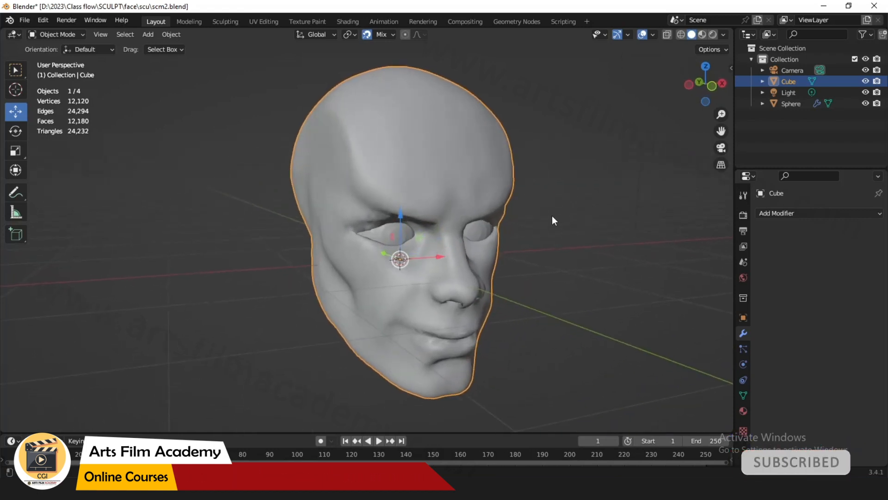
{"action": "middle_click_drag", "start_coordinate": [554, 221], "coordinate": [536, 227]}
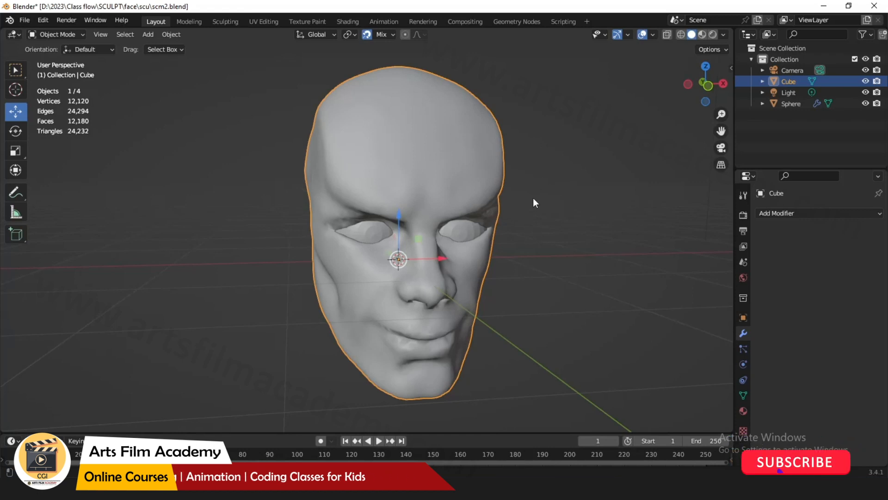
{"action": "middle_click_drag", "start_coordinate": [509, 198], "coordinate": [483, 208]}
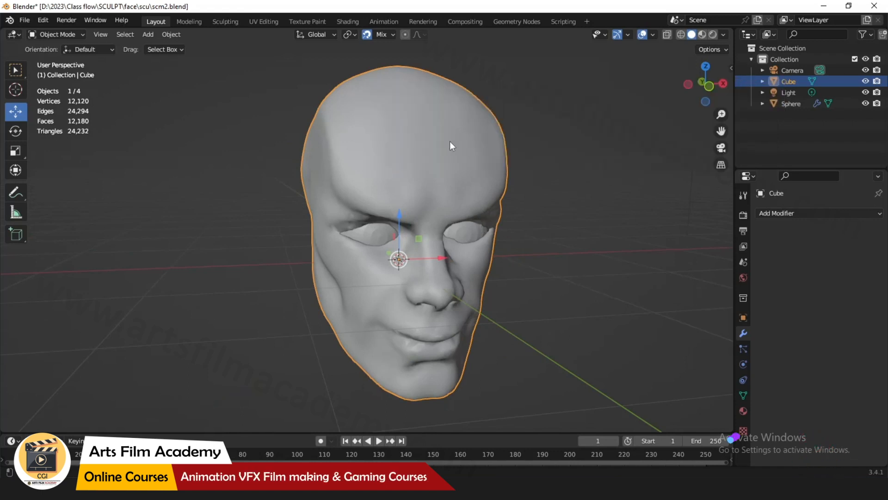
{"action": "left_click", "coordinate": [667, 34]}
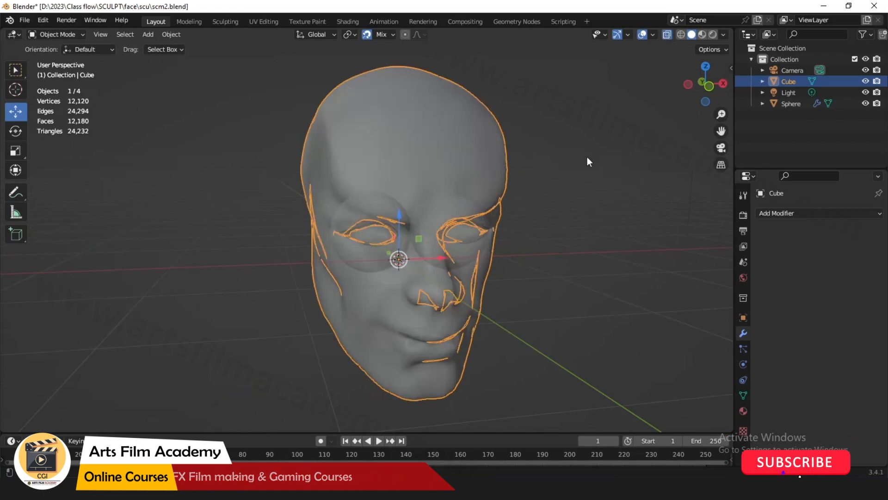
{"action": "left_click", "coordinate": [669, 36]}
{"action": "left_click", "coordinate": [684, 34]}
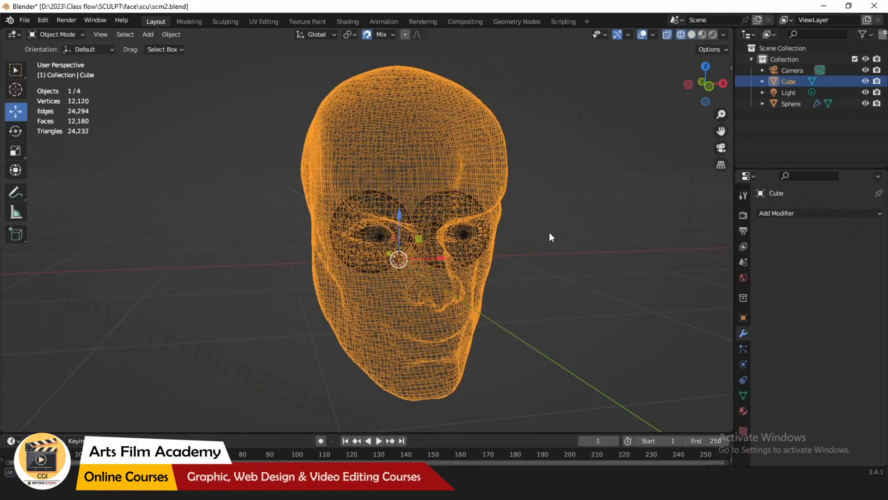
{"action": "mouse_move", "coordinate": [549, 233]}
{"action": "middle_mouse_down"}
{"action": "mouse_move", "coordinate": [452, 225]}
{"action": "mouse_move", "coordinate": [509, 224]}
{"action": "mouse_move", "coordinate": [577, 194]}
{"action": "mouse_move", "coordinate": [595, 228]}
{"action": "mouse_move", "coordinate": [571, 241]}
{"action": "mouse_move", "coordinate": [329, 248]}
{"action": "mouse_move", "coordinate": [332, 305]}
{"action": "mouse_move", "coordinate": [529, 203]}
{"action": "mouse_move", "coordinate": [557, 216]}
{"action": "mouse_move", "coordinate": [612, 154]}
{"action": "middle_mouse_up"}
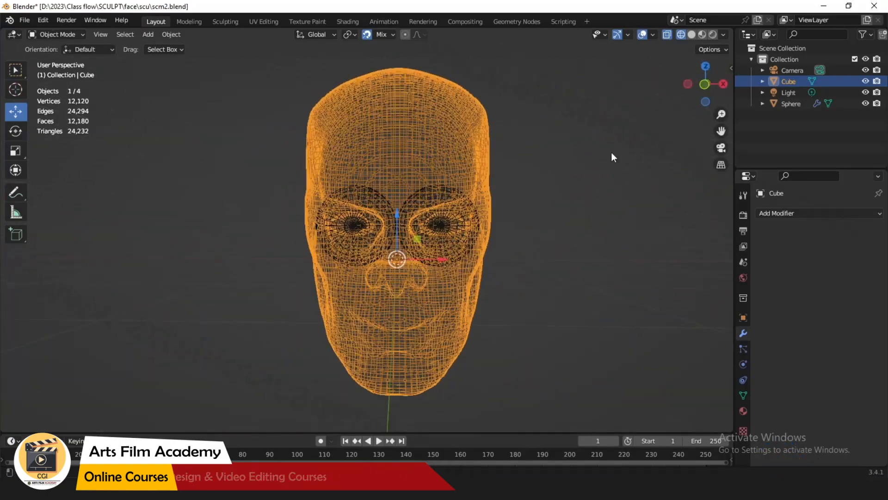
- Return the head to solid shading and view it from a three-quarter angle
{"action": "left_click", "coordinate": [693, 34]}
{"action": "middle_click_drag", "start_coordinate": [526, 199], "coordinate": [543, 289]}
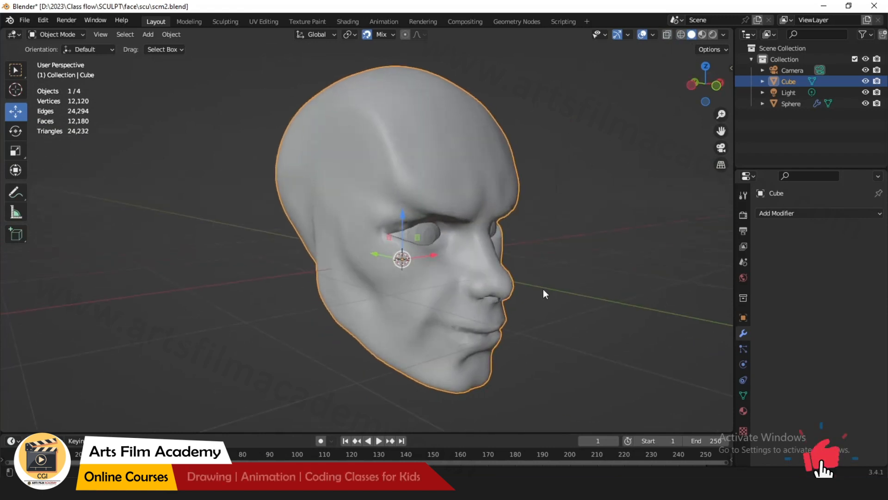
{"action": "scroll", "coordinate": [235, 157], "scroll_direction": "down", "scroll_amount": 2}
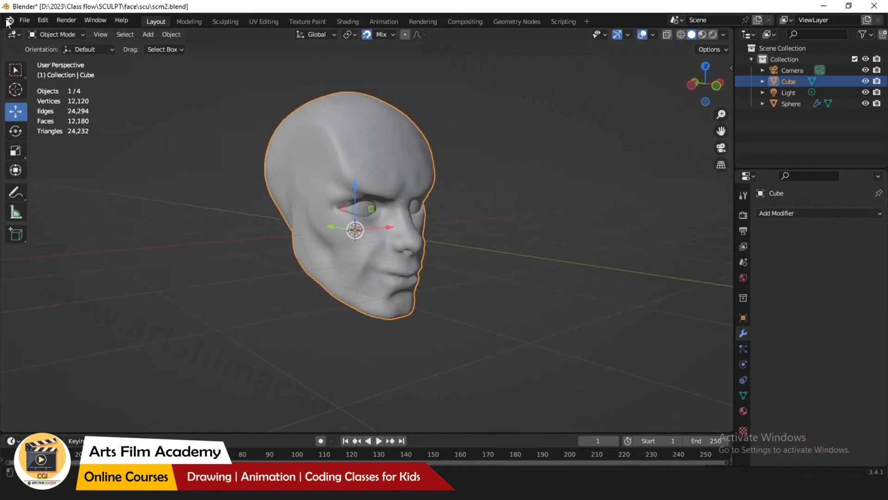
- Start a new file from the General template
{"action": "left_click", "coordinate": [24, 21]}
{"action": "mouse_move", "coordinate": [32, 32]}
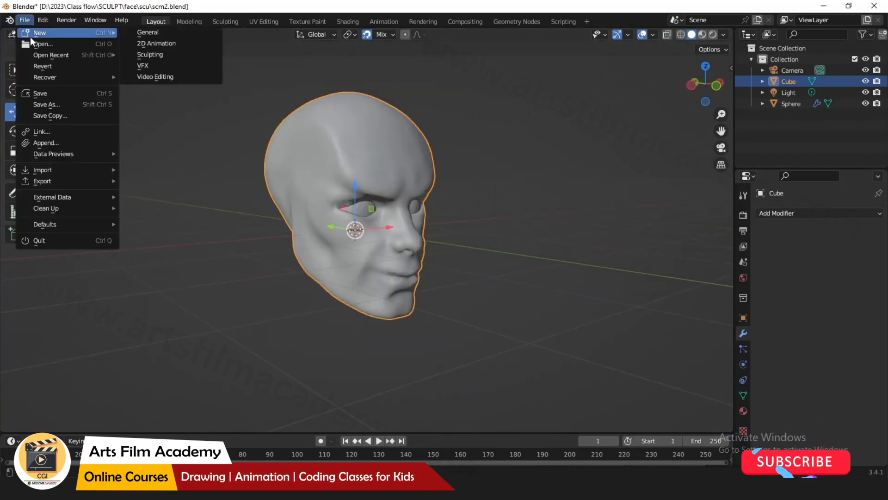
{"action": "left_click", "coordinate": [138, 34]}
{"action": "left_click", "coordinate": [481, 265]}
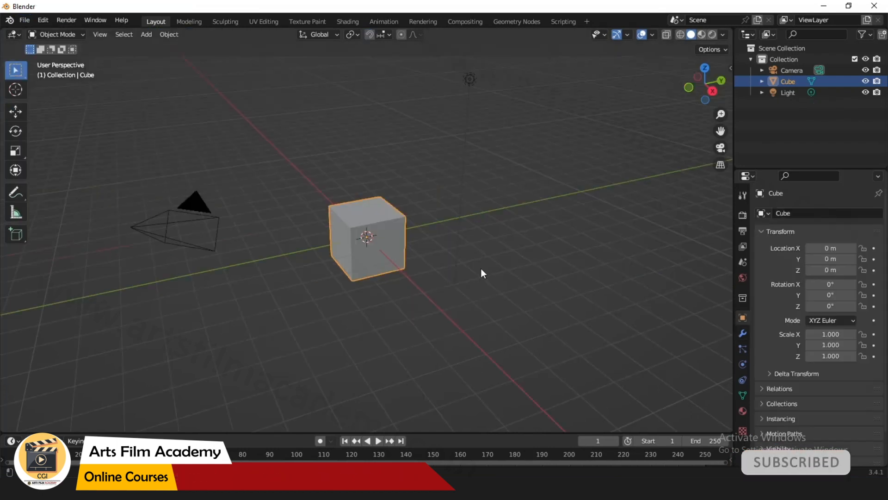
- Delete the default cube from the new scene
{"action": "middle_click_drag", "start_coordinate": [424, 245], "coordinate": [324, 234]}
{"action": "scroll", "coordinate": [324, 230], "scroll_direction": "up", "scroll_amount": 2}
{"action": "scroll", "coordinate": [382, 203], "scroll_direction": "up", "scroll_amount": 3}
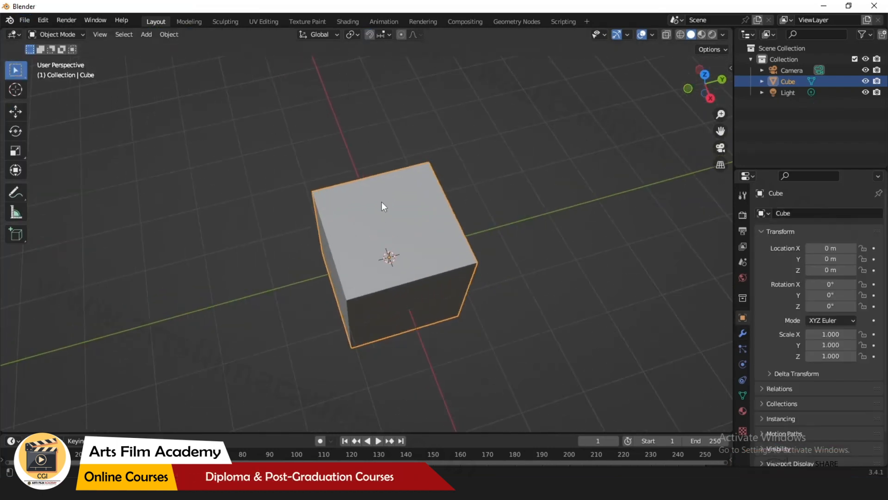
{"action": "middle_click_drag", "start_coordinate": [429, 233], "coordinate": [449, 211]}
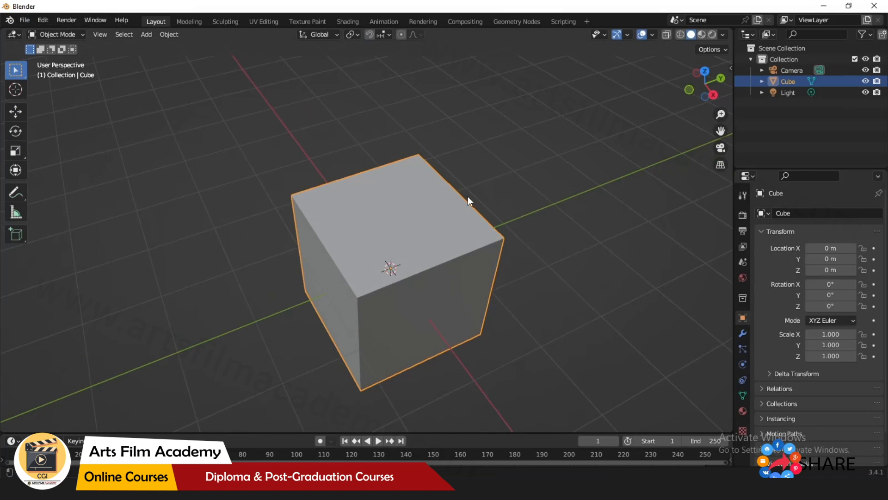
{"action": "key", "text": "Delete"}
- Add a mesh plane at the origin and look at it straight from above
{"action": "middle_click_drag", "start_coordinate": [407, 178], "coordinate": [419, 251]}
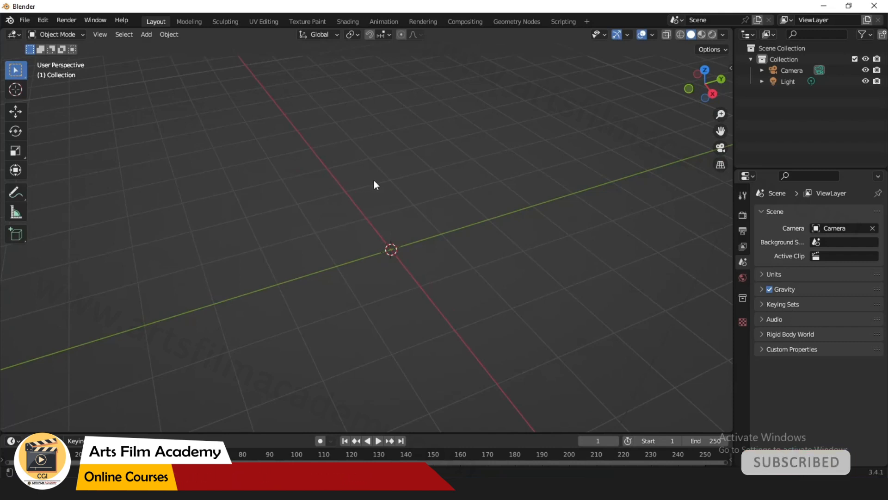
{"action": "left_click", "coordinate": [147, 36]}
{"action": "mouse_move", "coordinate": [164, 49]}
{"action": "left_click", "coordinate": [245, 49]}
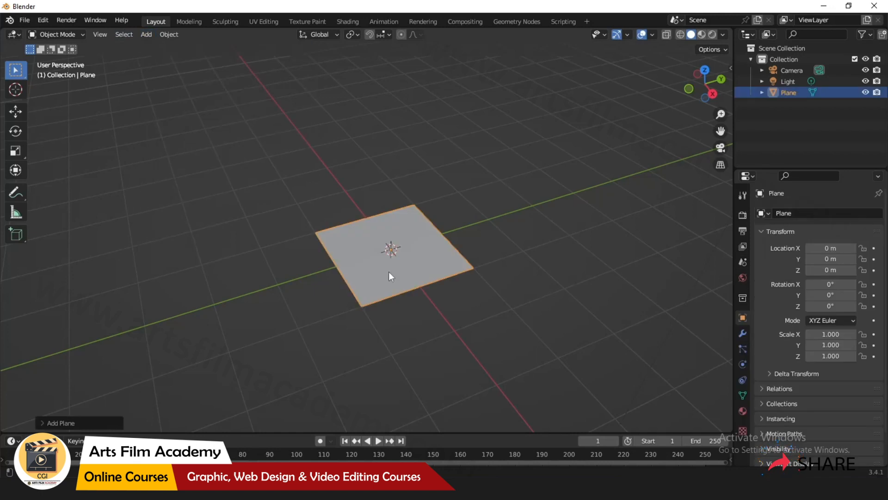
{"action": "middle_click_drag", "start_coordinate": [389, 276], "coordinate": [394, 343]}
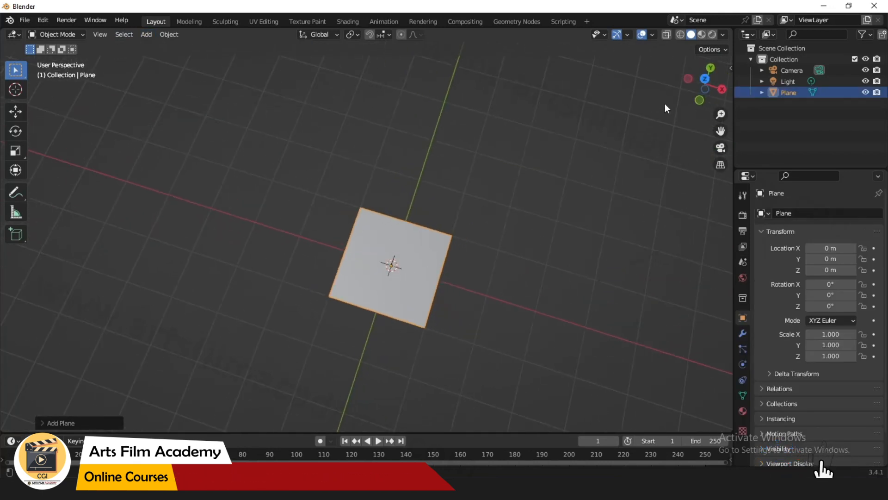
{"action": "left_click", "coordinate": [704, 79]}
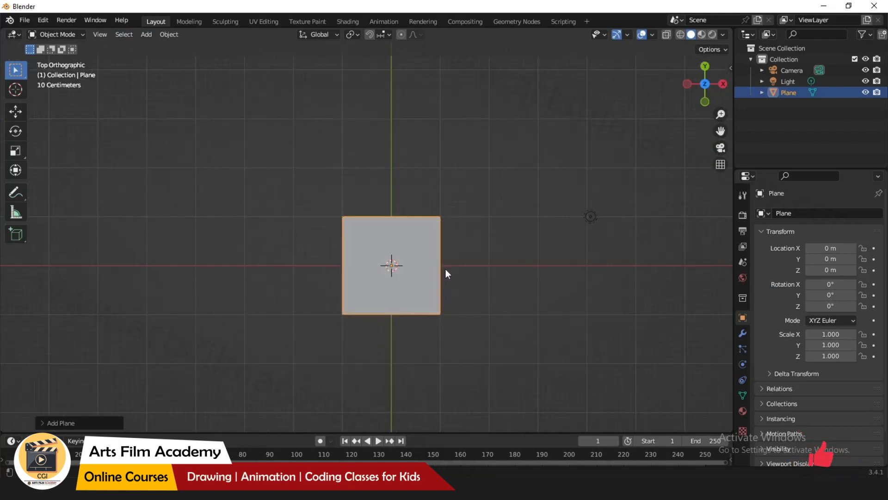
{"action": "scroll", "coordinate": [392, 264], "scroll_direction": "down", "scroll_amount": 3}
{"action": "scroll", "coordinate": [394, 264], "scroll_direction": "up", "scroll_amount": 5}
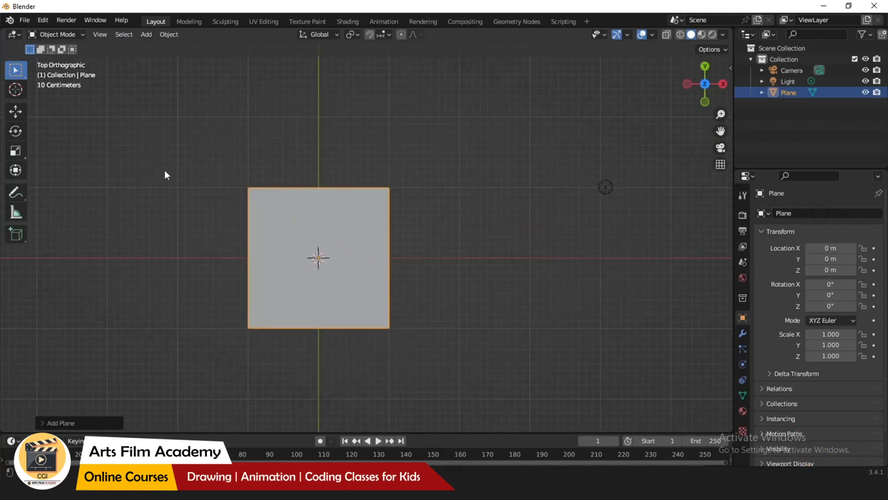
- In Edit Mode, extrude the plane's +X edge outward to add a second quad of nearly the same width
{"action": "key", "text": "Tab"}
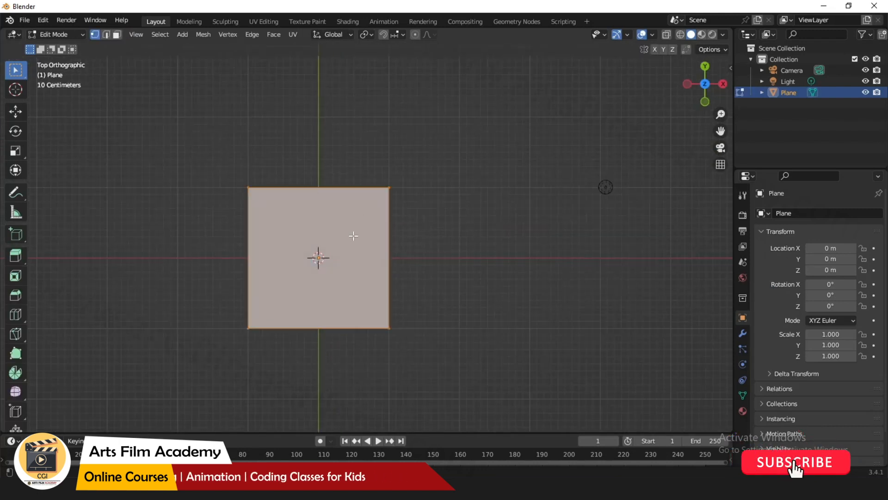
{"action": "key", "text": "2"}
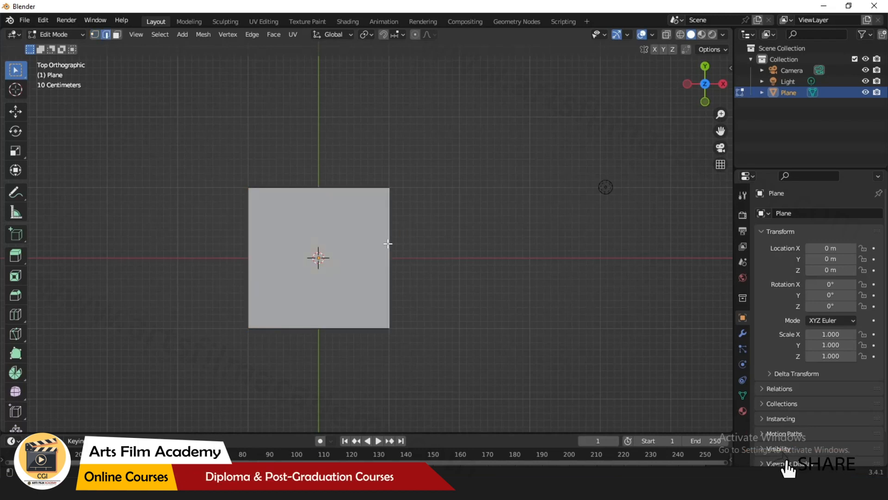
{"action": "key", "text": "e"}
{"action": "left_click", "coordinate": [519, 241]}
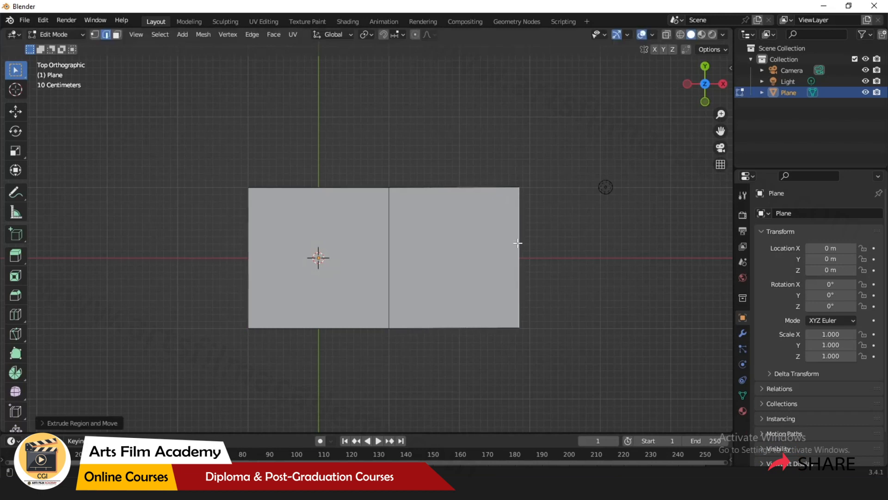
{"action": "scroll", "coordinate": [250, 188], "scroll_direction": "down", "scroll_amount": 3}
{"action": "scroll", "coordinate": [448, 204], "scroll_direction": "down", "scroll_amount": 3}
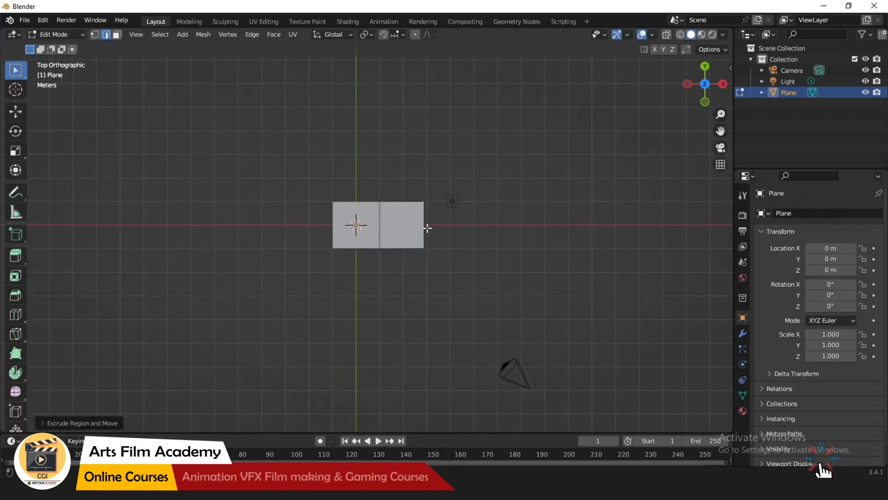
{"action": "scroll", "coordinate": [426, 227], "scroll_direction": "up", "scroll_amount": 2}
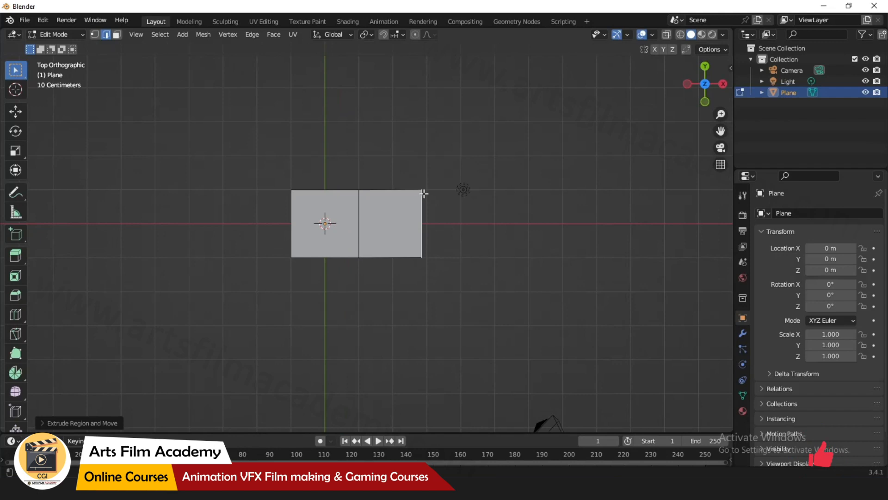
- Move the second quad's two outer vertices down and outward so the strip bends diagonally
{"action": "key", "text": "1"}
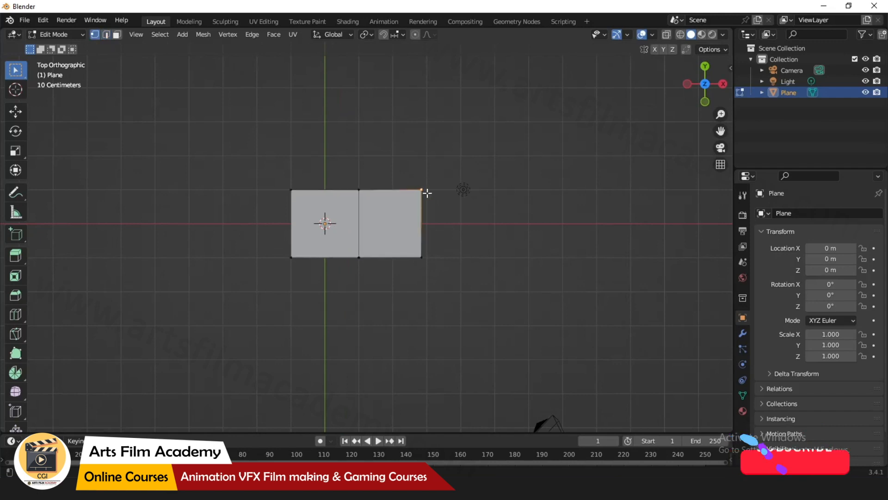
{"action": "key", "text": "g"}
{"action": "left_click", "coordinate": [487, 228]}
{"action": "left_click", "coordinate": [418, 263]}
{"action": "key", "text": "g"}
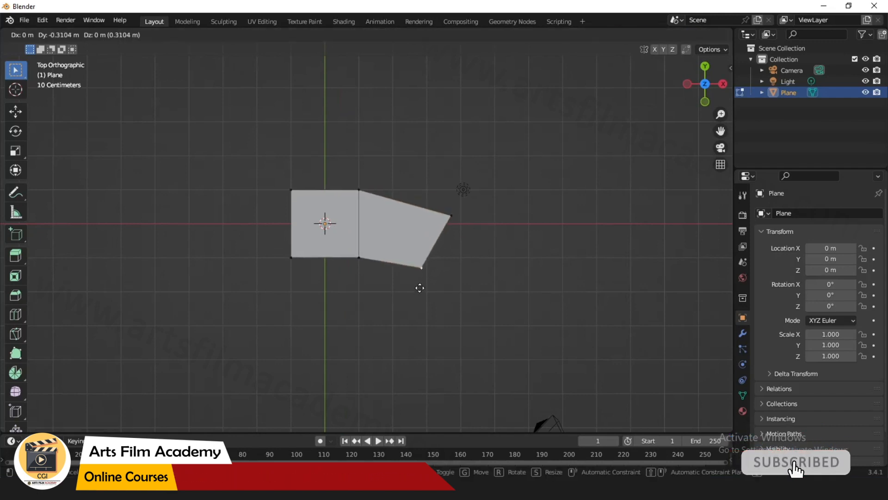
{"action": "left_click", "coordinate": [409, 289]}
{"action": "left_click", "coordinate": [451, 215]}
{"action": "key", "text": "g"}
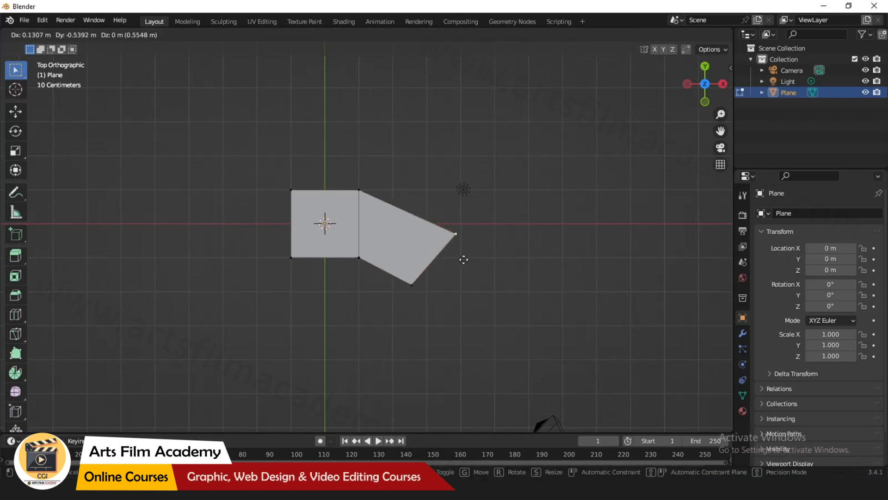
{"action": "left_click", "coordinate": [460, 234]}
- Extrude the slanted end edge downward into a third quad and pull its outer vertex down and outward
{"action": "key", "text": "2"}
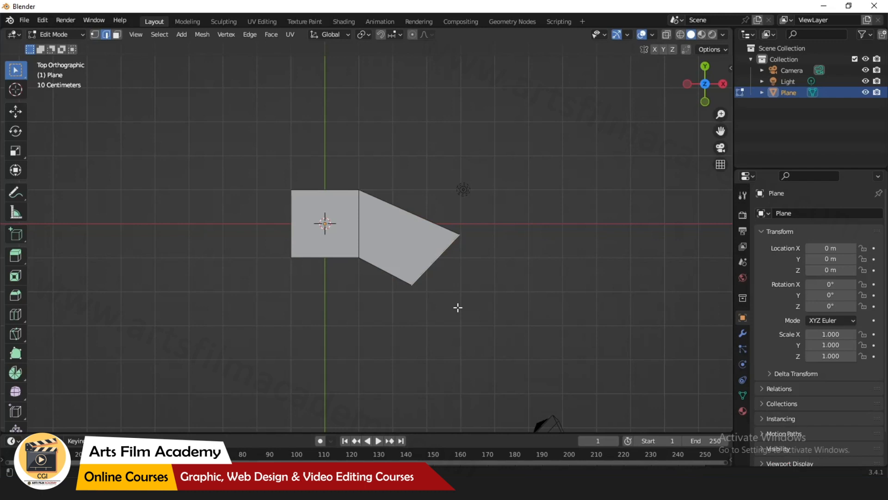
{"action": "key", "text": "e"}
{"action": "left_click", "coordinate": [469, 371]}
{"action": "left_click", "coordinate": [484, 334]}
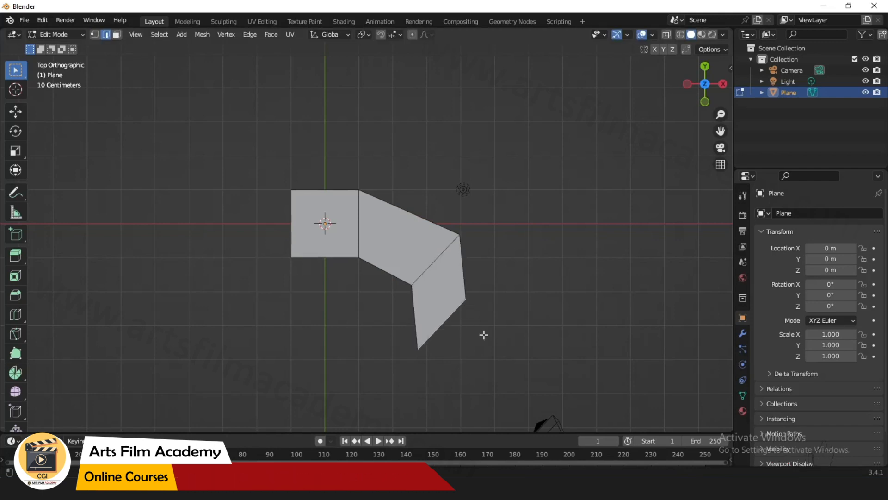
{"action": "left_click_drag", "start_coordinate": [469, 302], "coordinate": [498, 343]}
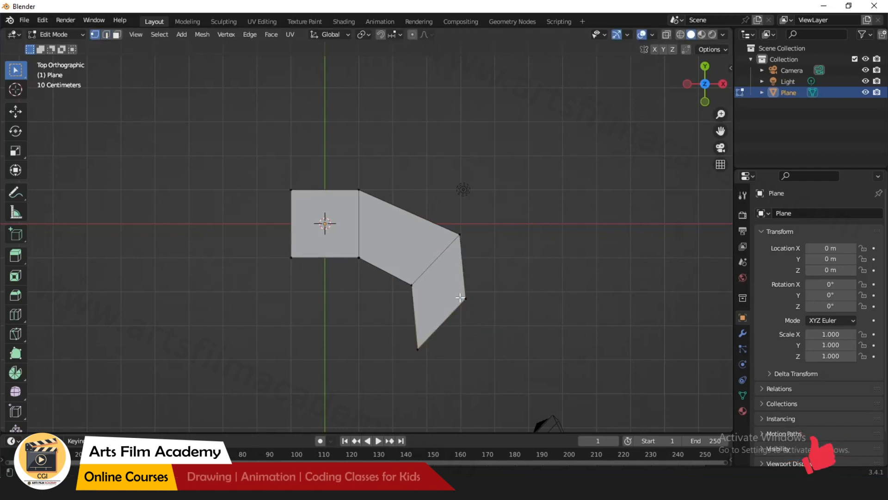
{"action": "key", "text": "g"}
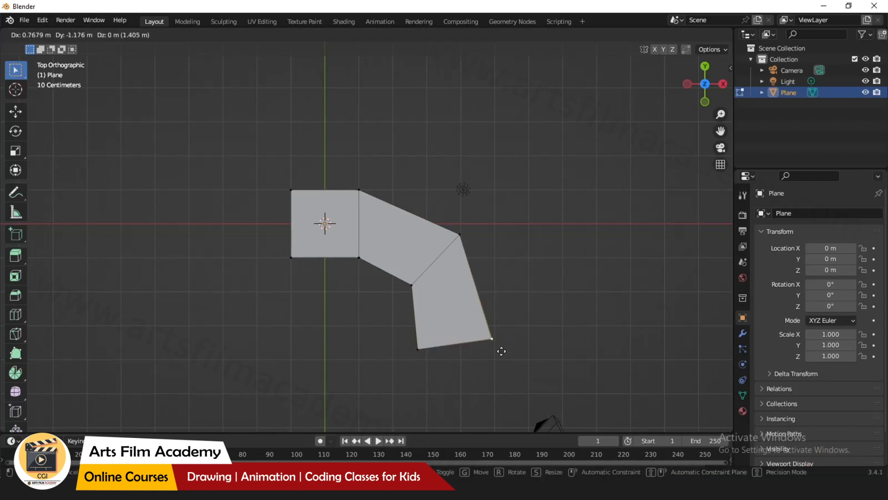
{"action": "left_click", "coordinate": [502, 350]}
- Use the Poly Build tool to reposition the third quad's outer end vertex and both vertices of the edge above it
{"action": "scroll", "coordinate": [289, 204], "scroll_direction": "down", "scroll_amount": 3}
{"action": "scroll", "coordinate": [197, 206], "scroll_direction": "up", "scroll_amount": 2}
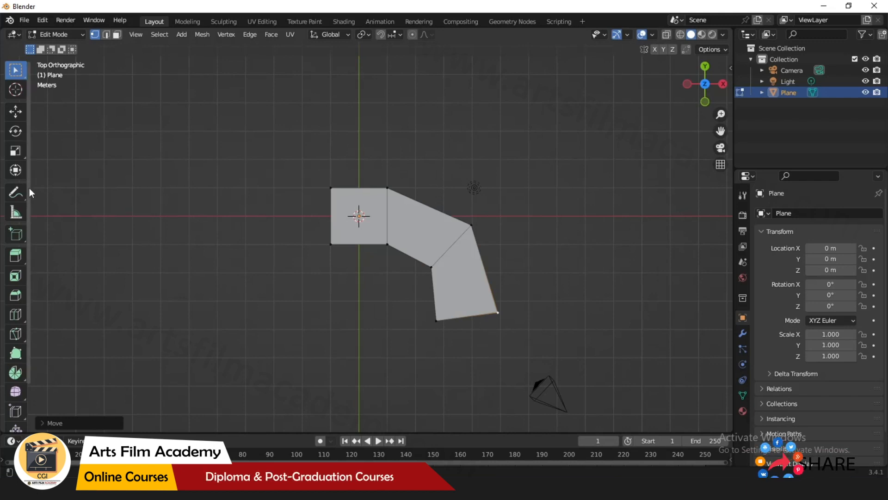
{"action": "left_click_drag", "start_coordinate": [35, 186], "coordinate": [71, 187]}
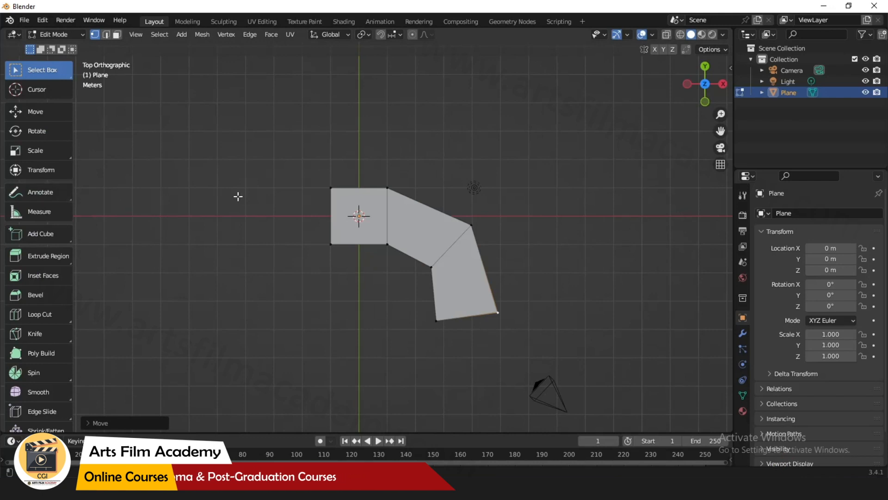
{"action": "scroll", "coordinate": [194, 161], "scroll_direction": "down", "scroll_amount": 2}
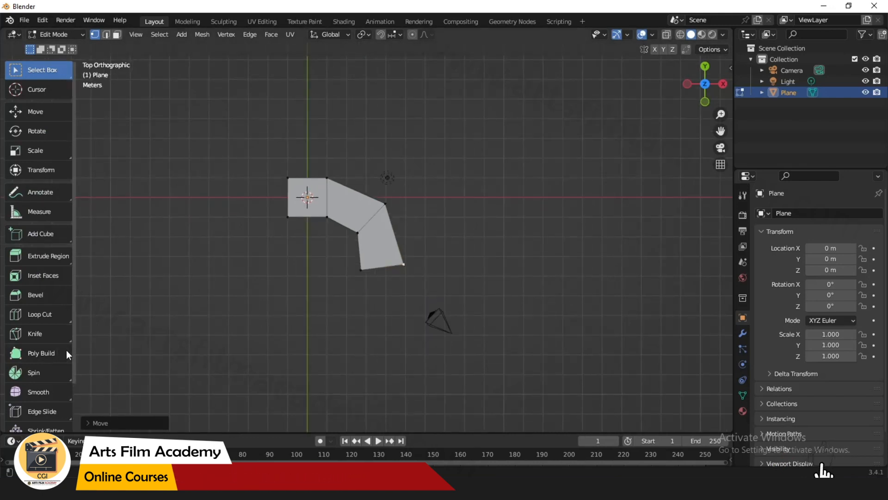
{"action": "left_click", "coordinate": [40, 353]}
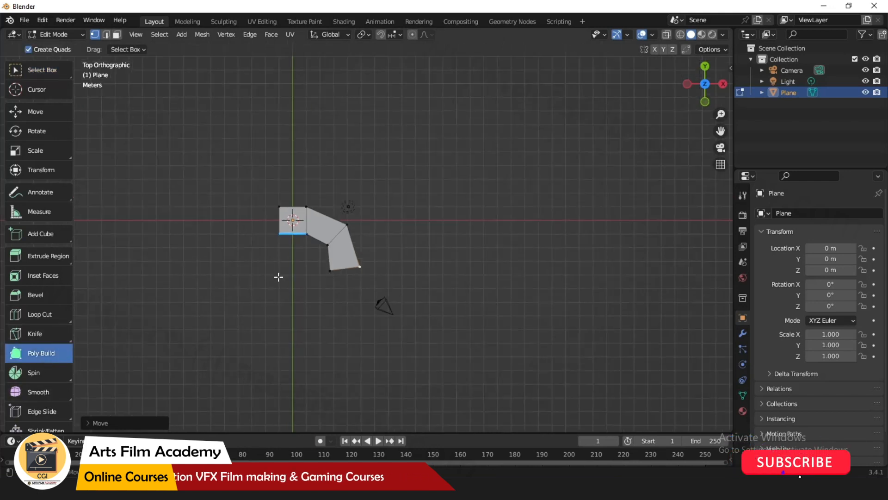
{"action": "scroll", "coordinate": [258, 172], "scroll_direction": "up", "scroll_amount": 2}
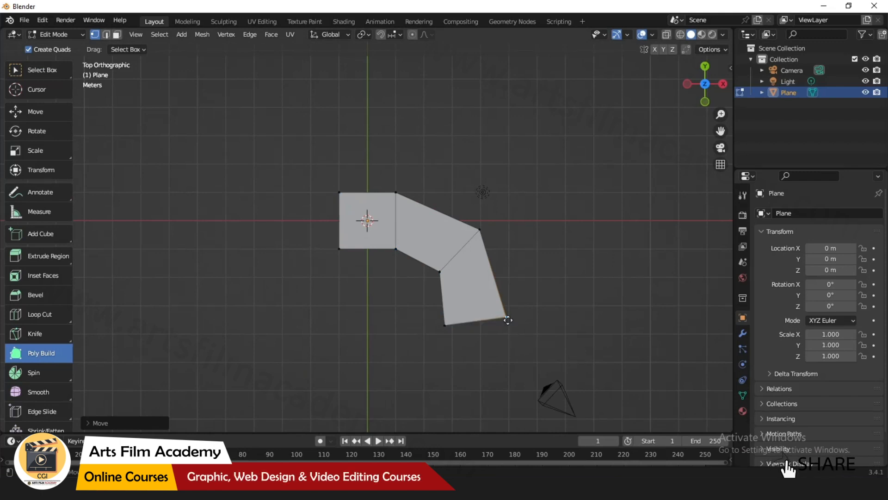
{"action": "left_click_drag", "start_coordinate": [507, 320], "coordinate": [501, 322]}
{"action": "left_click_drag", "start_coordinate": [480, 229], "coordinate": [490, 233]}
{"action": "left_click_drag", "start_coordinate": [440, 271], "coordinate": [441, 273]}
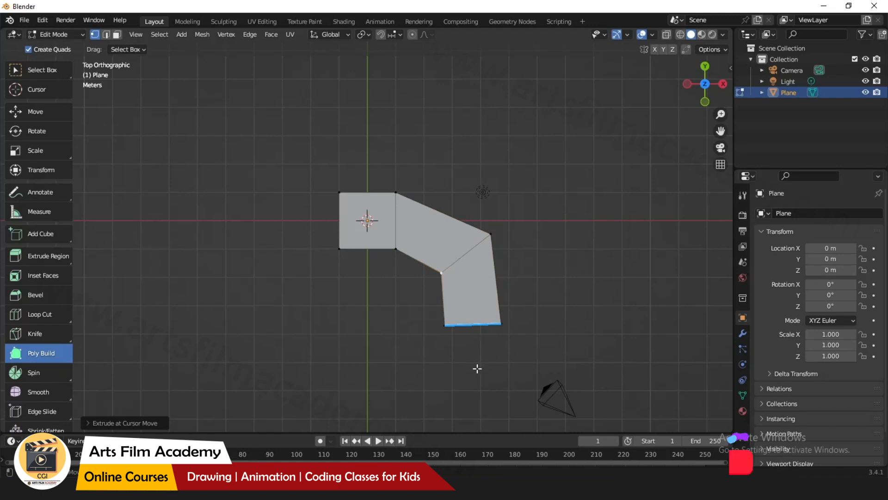
- Extrude a fourth quad from the strip's lower edge with Poly Build and shift its free vertices to curve inward
{"action": "left_click_drag", "start_coordinate": [478, 341], "coordinate": [474, 422]}
{"action": "left_click_drag", "start_coordinate": [420, 389], "coordinate": [419, 369]}
{"action": "mouse_move", "coordinate": [372, 372]}
{"action": "middle_mouse_down"}
{"action": "mouse_move", "coordinate": [370, 361]}
{"action": "mouse_move", "coordinate": [367, 371]}
{"action": "middle_mouse_up"}
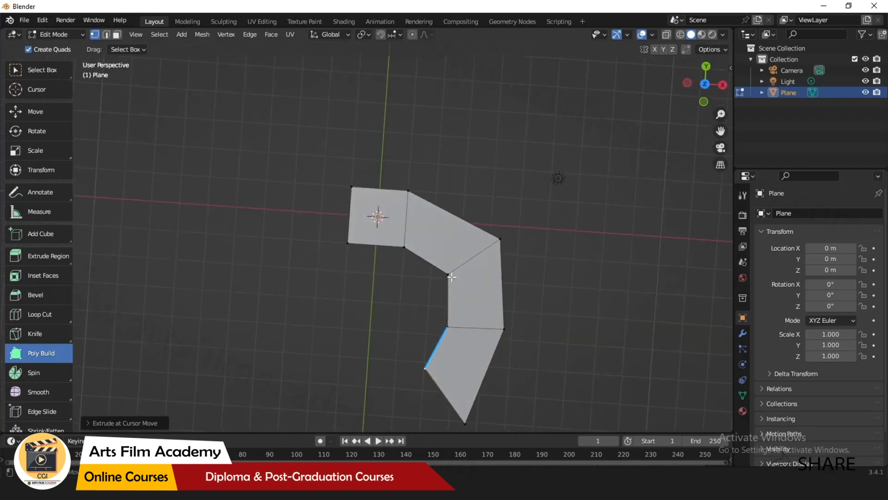
{"action": "left_click", "coordinate": [705, 84]}
{"action": "scroll", "coordinate": [458, 121], "scroll_direction": "down", "scroll_amount": 4}
{"action": "scroll", "coordinate": [418, 245], "scroll_direction": "up", "scroll_amount": 4}
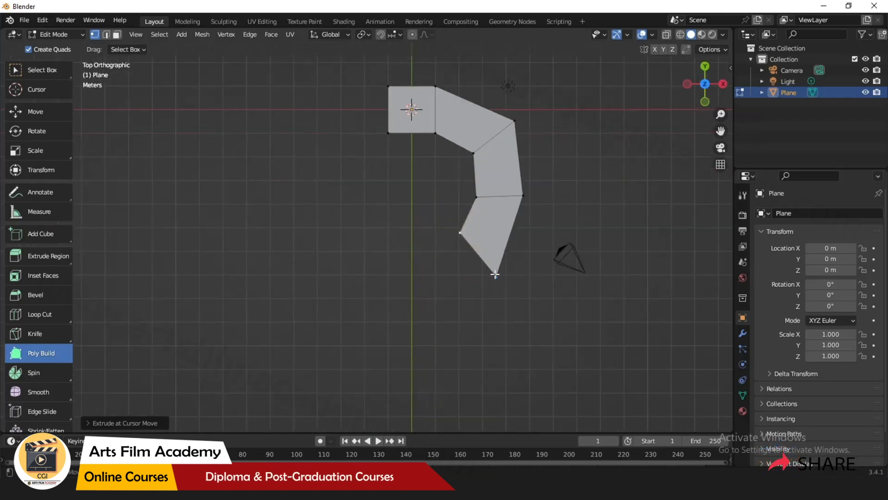
{"action": "mouse_move", "coordinate": [495, 274]}
{"action": "left_mouse_down"}
{"action": "mouse_move", "coordinate": [472, 277]}
{"action": "mouse_move", "coordinate": [483, 278]}
{"action": "left_mouse_up"}
{"action": "left_click_drag", "start_coordinate": [461, 230], "coordinate": [446, 232]}
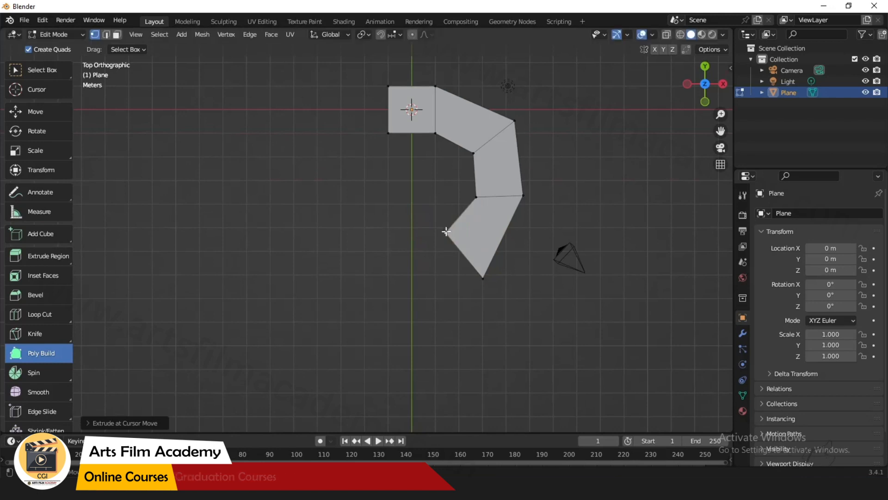
{"action": "left_click_drag", "start_coordinate": [483, 274], "coordinate": [474, 267]}
- Adjust two vertices on the curve's outer side to even the quads, and extrude two more quads from its open end toward the Y axis
{"action": "left_click_drag", "start_coordinate": [515, 189], "coordinate": [511, 213]}
{"action": "left_click_drag", "start_coordinate": [437, 90], "coordinate": [458, 87]}
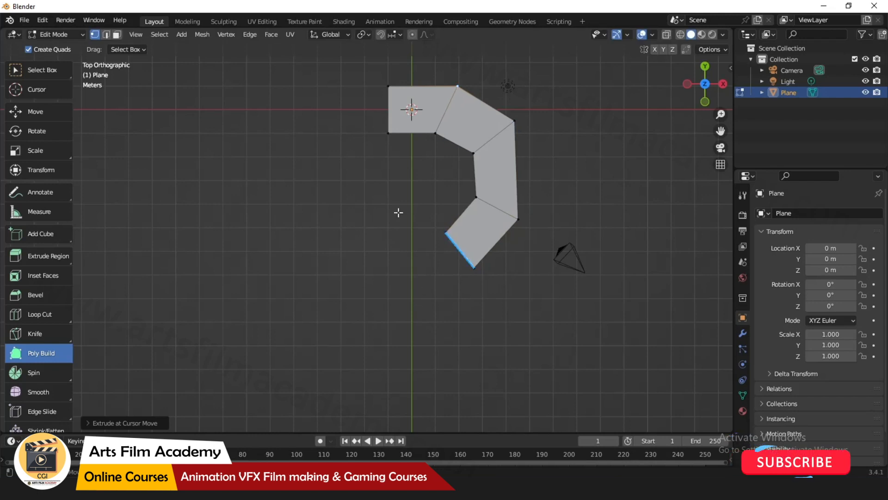
{"action": "left_click_drag", "start_coordinate": [443, 272], "coordinate": [386, 309]}
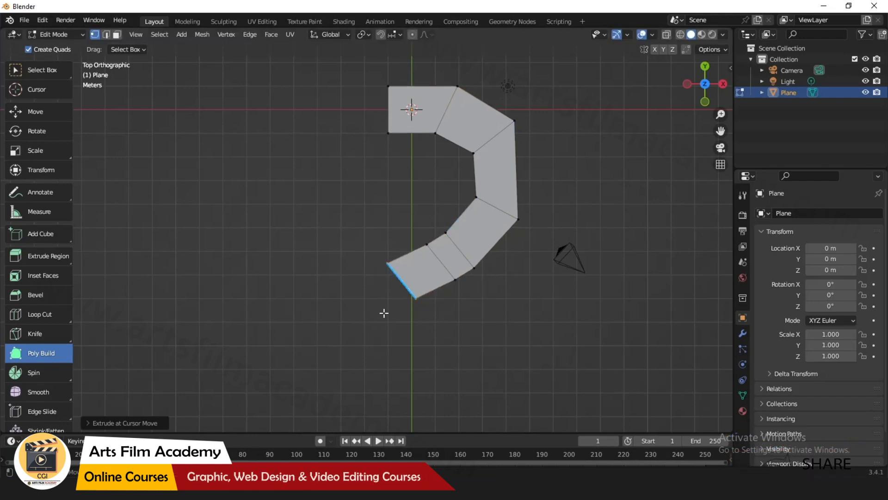
{"action": "scroll", "coordinate": [386, 309], "scroll_direction": "up", "scroll_amount": 2}
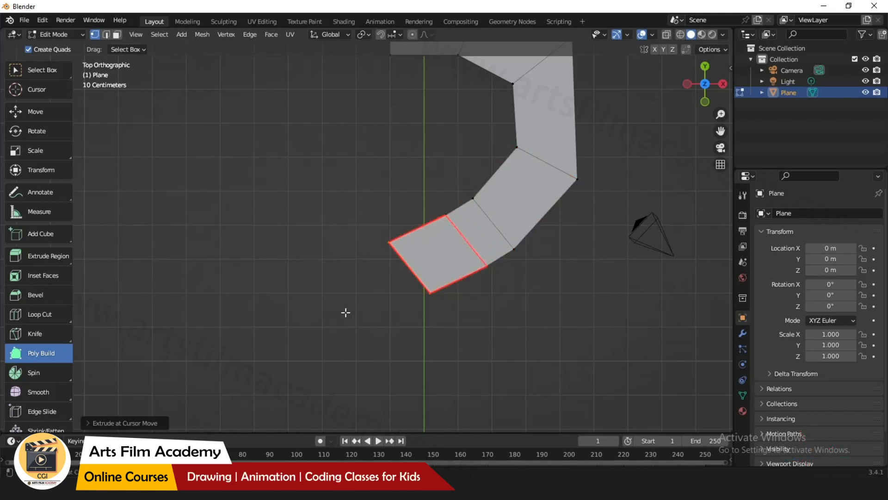
- Delete the strip's end quad with Poly Build, try dissolving the two vertices across the middle bend, and undo the dissolves
{"action": "left_click", "coordinate": [440, 253], "text": "shift"}
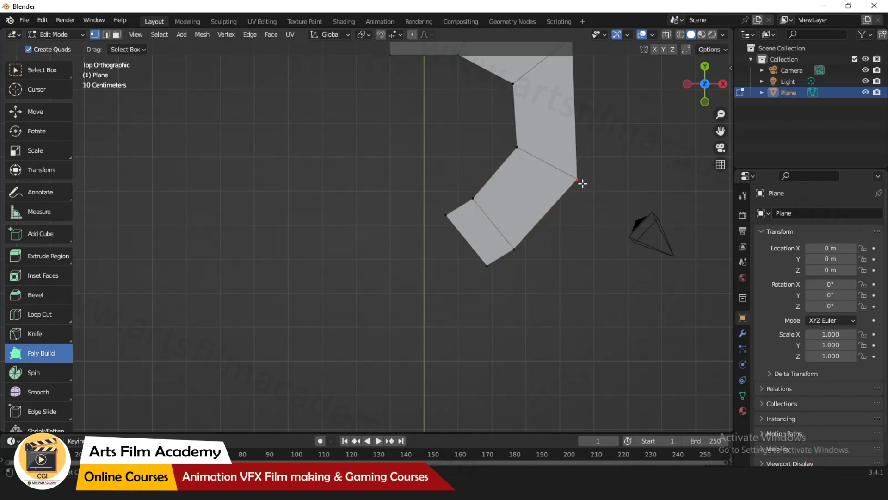
{"action": "left_click_drag", "start_coordinate": [580, 181], "coordinate": [514, 150]}
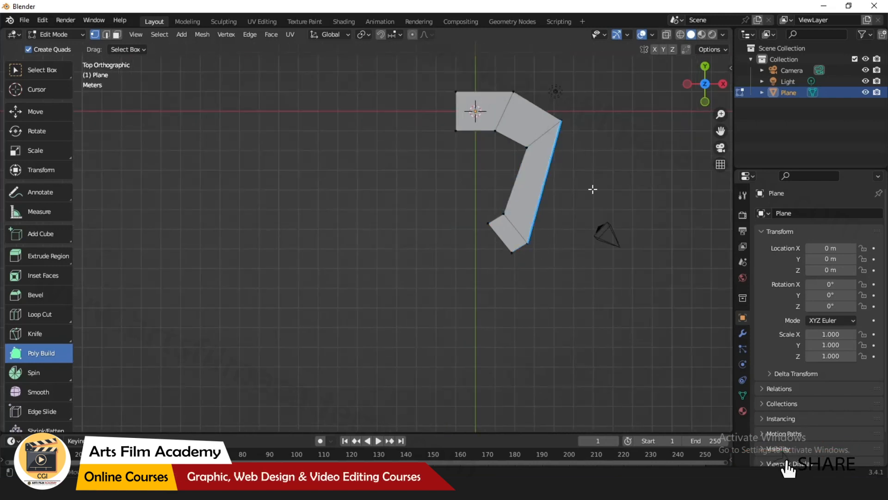
{"action": "key", "text": "ctrl+z"}
{"action": "key", "text": "ctrl+z"}
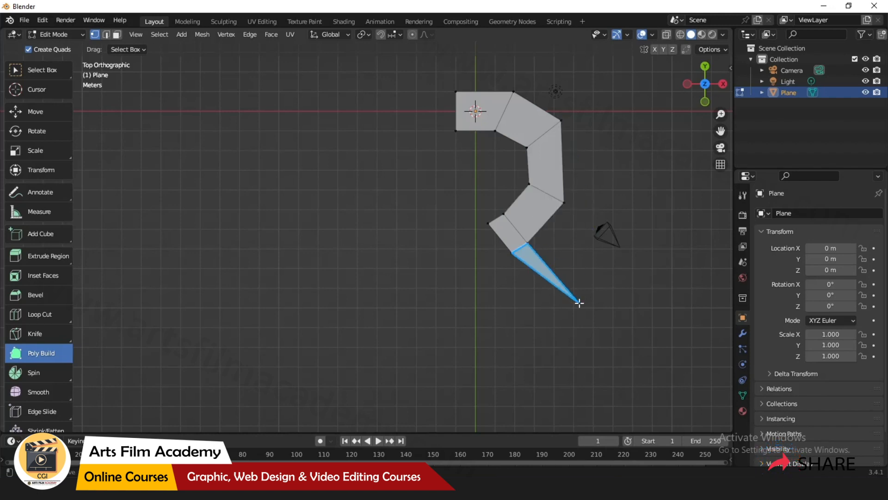
- Pull the end quad's free vertices to the Y axis and shift its inner shared vertex downward with Poly Build
{"action": "scroll", "coordinate": [499, 273], "scroll_direction": "up", "scroll_amount": 1}
{"action": "left_click_drag", "start_coordinate": [502, 258], "coordinate": [474, 232]}
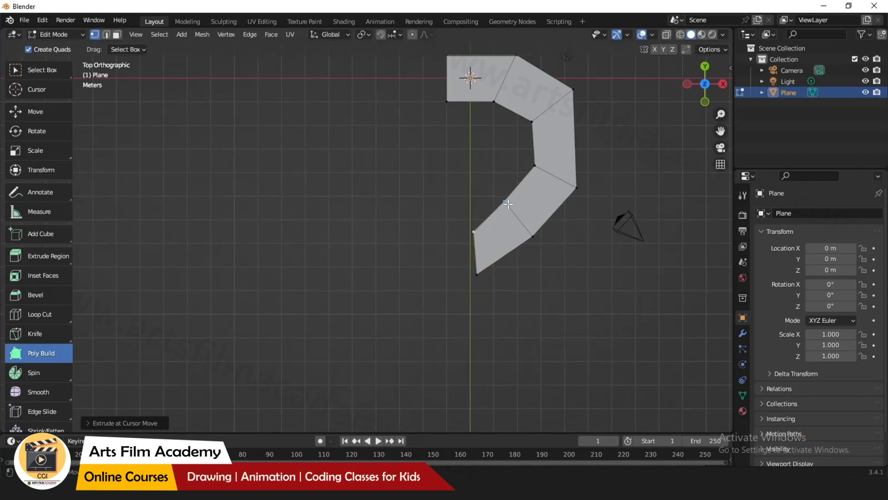
{"action": "left_click_drag", "start_coordinate": [508, 204], "coordinate": [470, 215]}
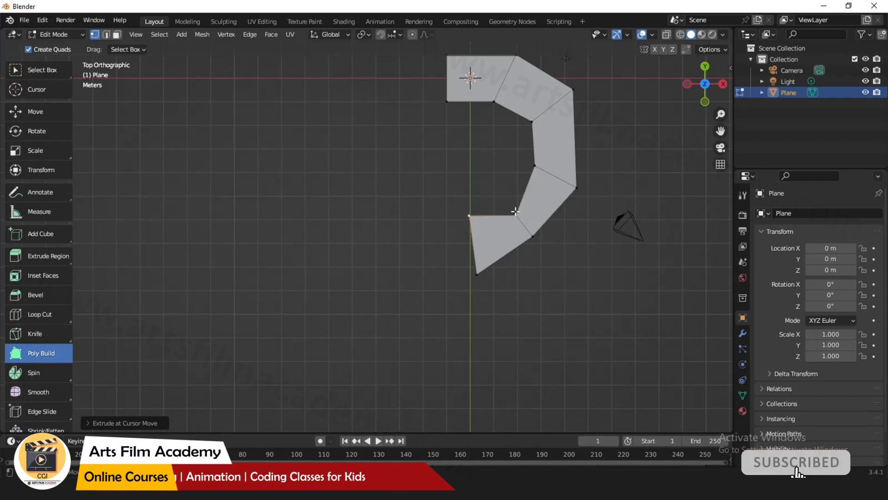
- Build a quad in the inner corner out to the Y axis and adjust the strip's lower outer and inner vertices to even the shape
{"action": "scroll", "coordinate": [515, 211], "scroll_direction": "up", "scroll_amount": 2}
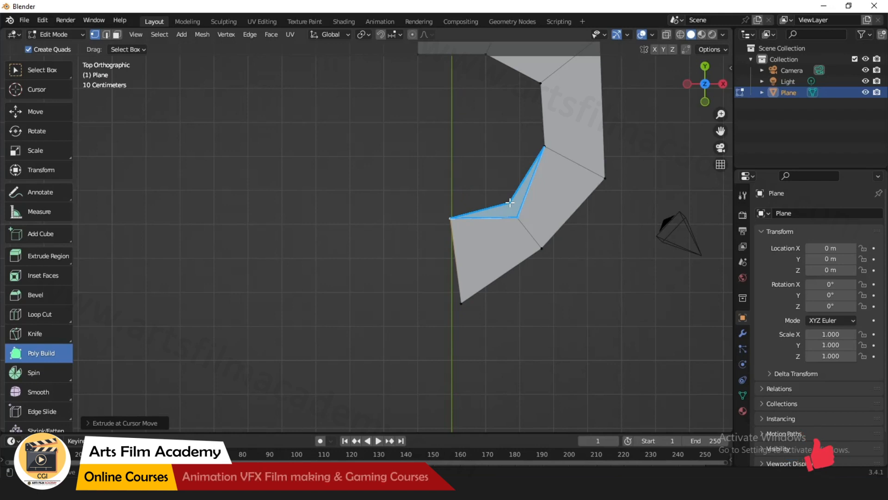
{"action": "left_click_drag", "start_coordinate": [510, 202], "coordinate": [452, 155]}
{"action": "left_click_drag", "start_coordinate": [461, 305], "coordinate": [454, 304]}
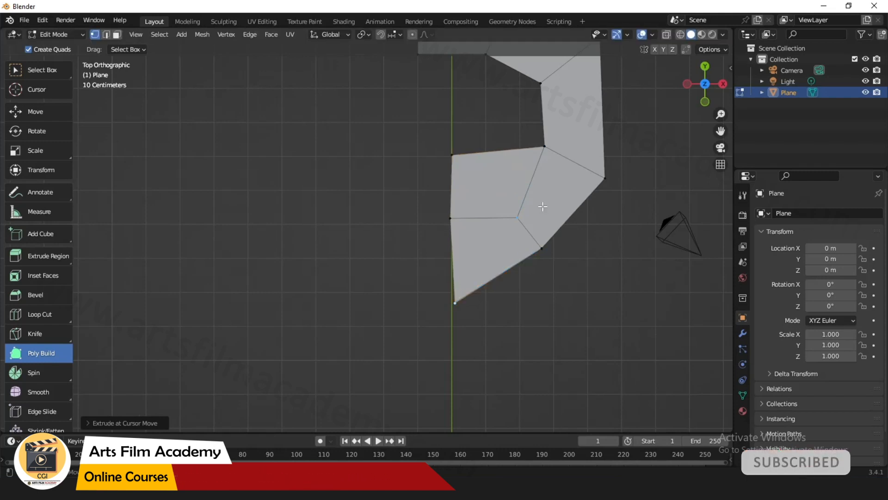
{"action": "left_click_drag", "start_coordinate": [540, 249], "coordinate": [555, 277]}
{"action": "left_click_drag", "start_coordinate": [544, 147], "coordinate": [544, 159]}
- Fill the remaining inner opening with two Poly Build quads, one from the lower corner and one from the upper, meeting at the Y axis
{"action": "scroll", "coordinate": [587, 275], "scroll_direction": "down", "scroll_amount": 3}
{"action": "scroll", "coordinate": [596, 134], "scroll_direction": "up", "scroll_amount": 3}
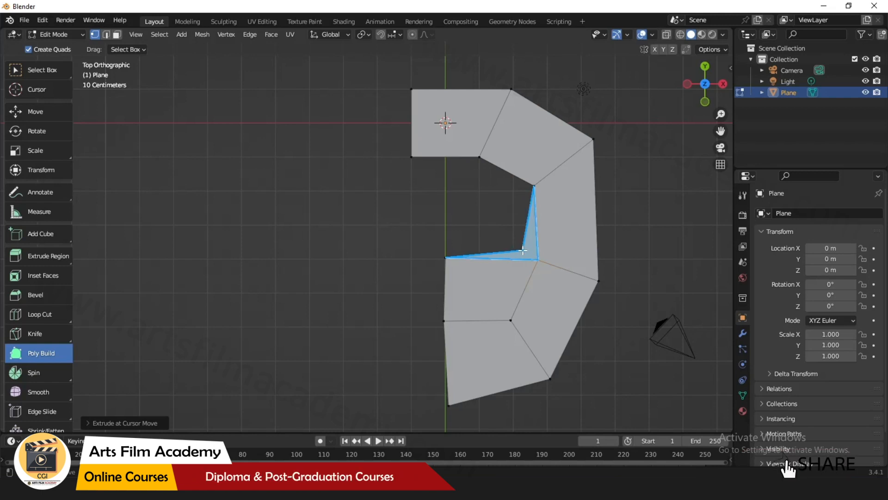
{"action": "left_click", "coordinate": [523, 250]}
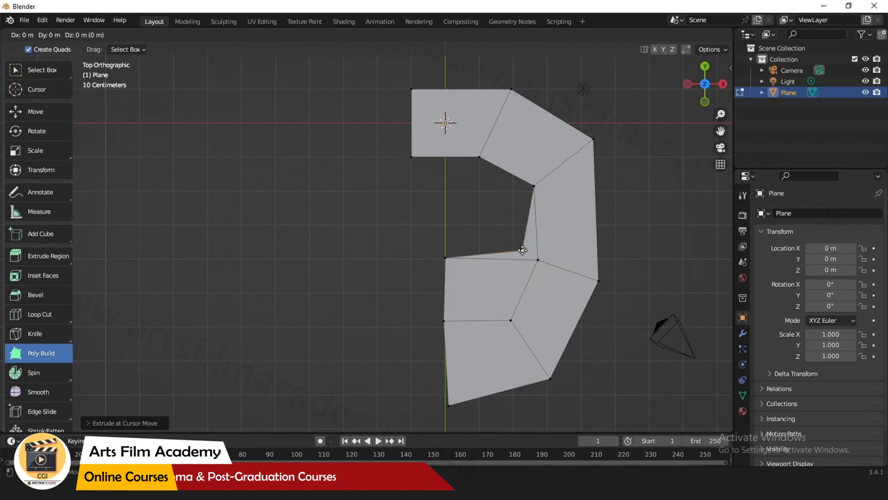
{"action": "left_click_drag", "start_coordinate": [523, 250], "coordinate": [446, 196]}
{"action": "left_click_drag", "start_coordinate": [475, 167], "coordinate": [448, 184]}
{"action": "scroll", "coordinate": [449, 184], "scroll_direction": "up", "scroll_amount": 3}
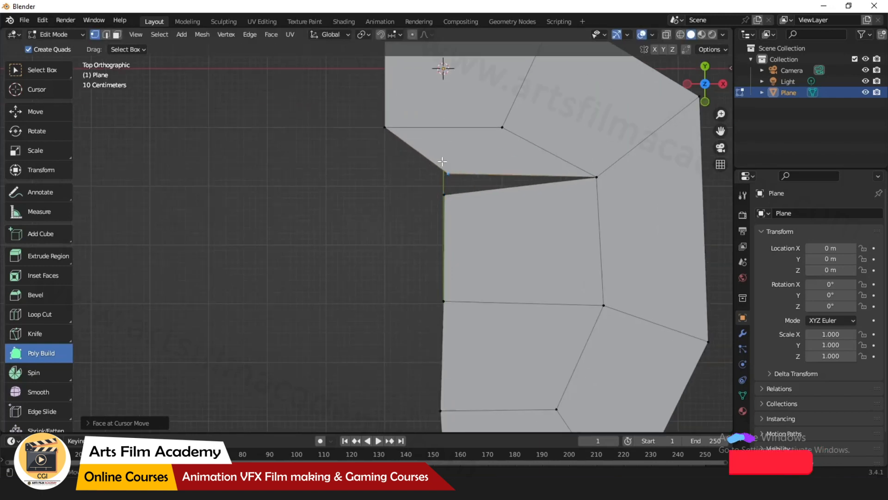
- Enable snapping with Vertex as the target and activate Auto Merge in the Poly Build tool options
{"action": "left_click", "coordinate": [380, 35]}
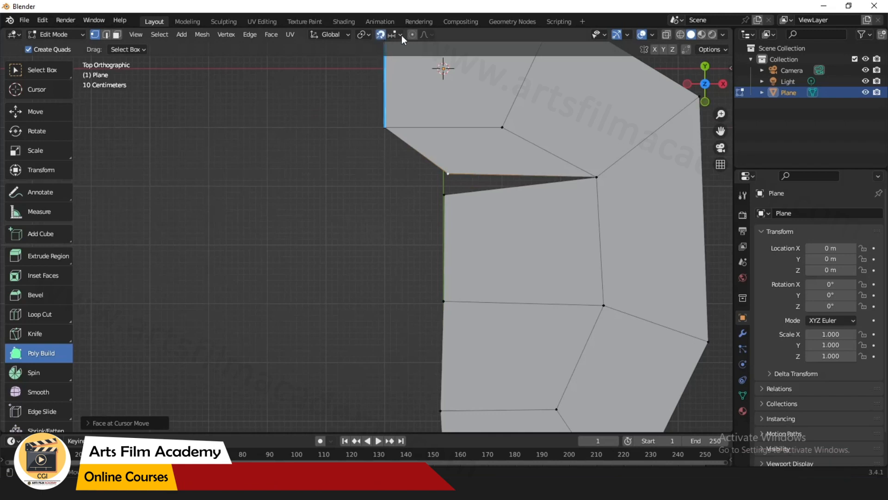
{"action": "left_click", "coordinate": [391, 34]}
{"action": "left_click", "coordinate": [363, 80]}
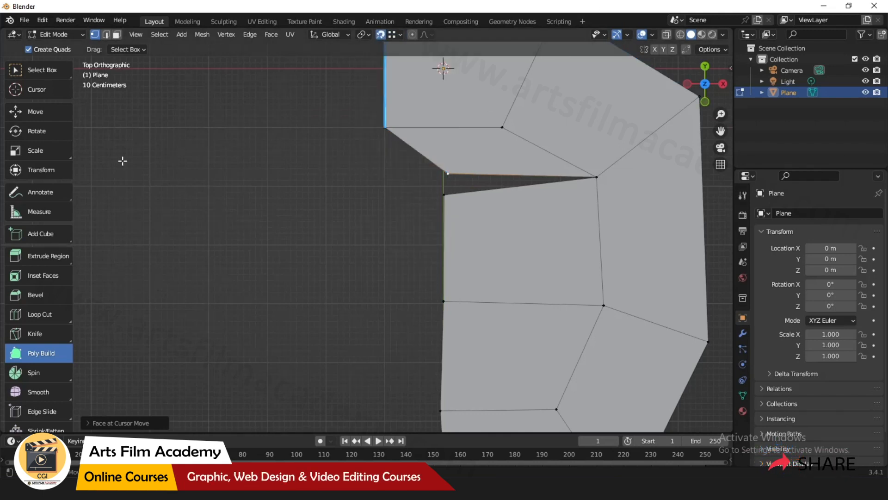
{"action": "left_click", "coordinate": [743, 195]}
{"action": "left_click", "coordinate": [787, 241]}
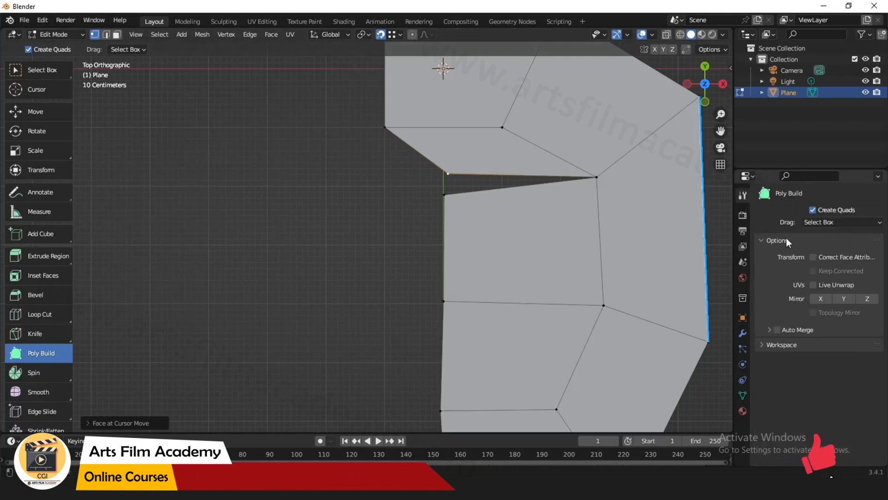
{"action": "left_click", "coordinate": [778, 329]}
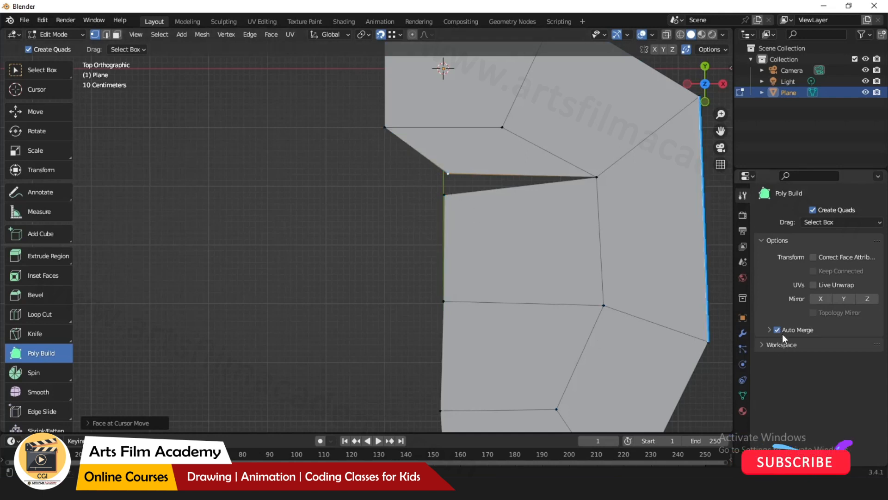
- Snap the gap's loose vertex onto the vertex below to merge them, and reposition the merged vertex and the first quad's two left corners
{"action": "mouse_move", "coordinate": [449, 176]}
{"action": "left_mouse_down"}
{"action": "mouse_move", "coordinate": [451, 188]}
{"action": "mouse_move", "coordinate": [452, 169]}
{"action": "mouse_move", "coordinate": [445, 194]}
{"action": "left_mouse_up"}
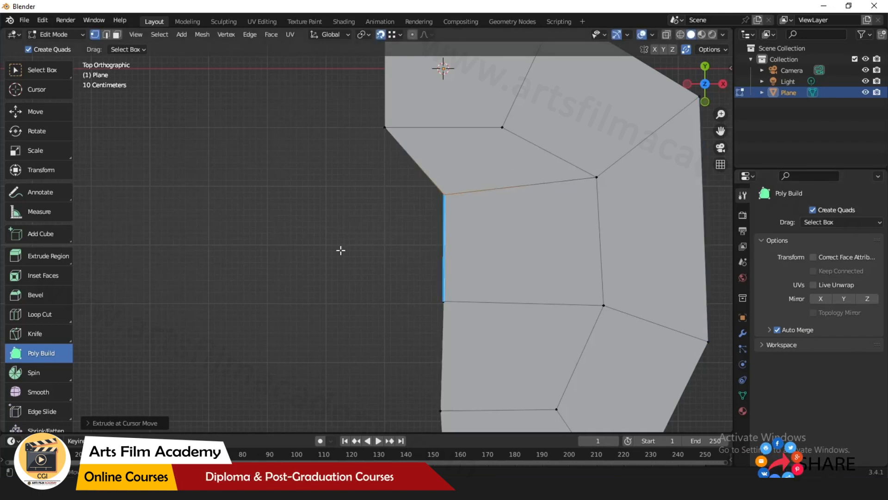
{"action": "mouse_move", "coordinate": [442, 197]}
{"action": "left_mouse_down"}
{"action": "mouse_move", "coordinate": [361, 208]}
{"action": "mouse_move", "coordinate": [483, 214]}
{"action": "mouse_move", "coordinate": [411, 203]}
{"action": "mouse_move", "coordinate": [431, 207]}
{"action": "left_mouse_up"}
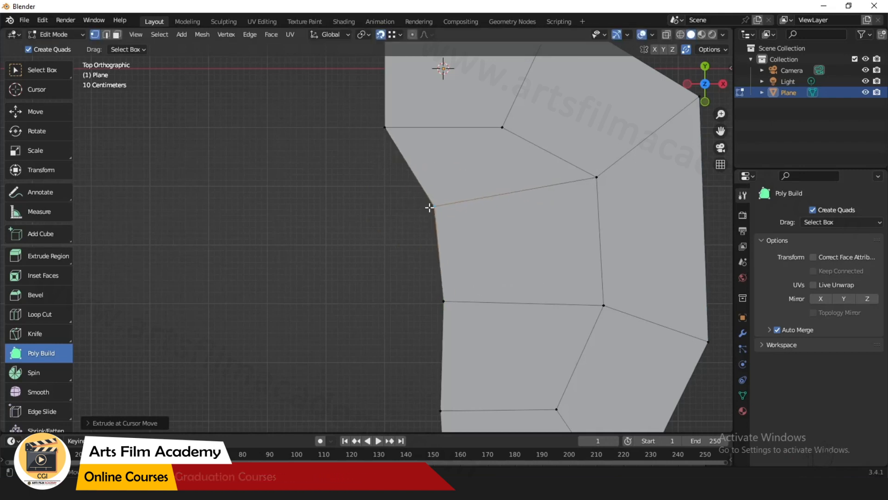
{"action": "scroll", "coordinate": [318, 212], "scroll_direction": "down", "scroll_amount": 5}
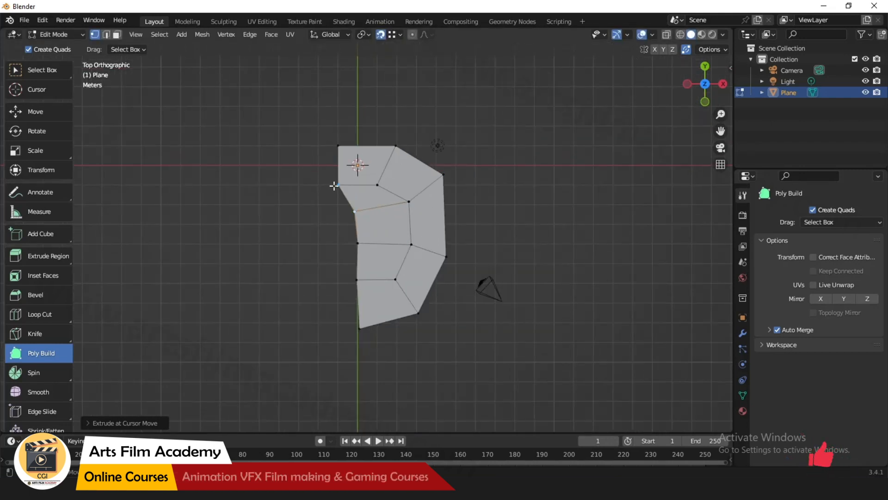
{"action": "left_click_drag", "start_coordinate": [334, 185], "coordinate": [354, 179]}
{"action": "left_click_drag", "start_coordinate": [343, 147], "coordinate": [342, 137]}
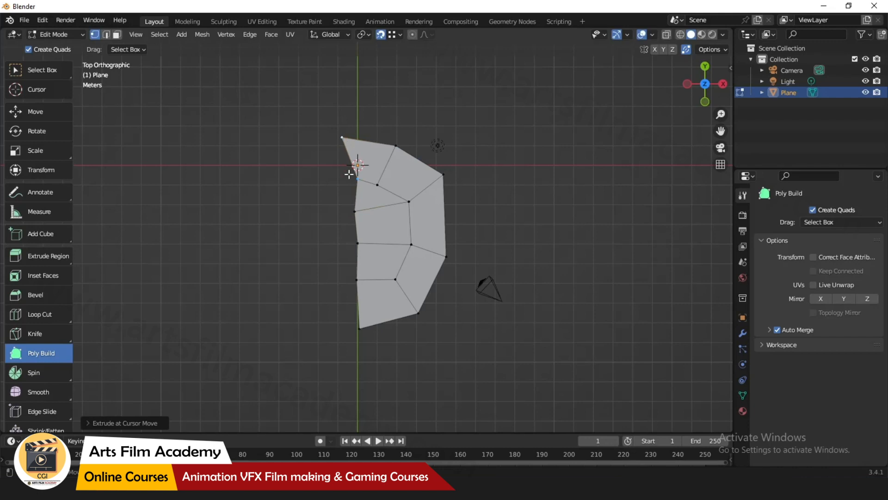
{"action": "left_click_drag", "start_coordinate": [357, 179], "coordinate": [334, 187]}
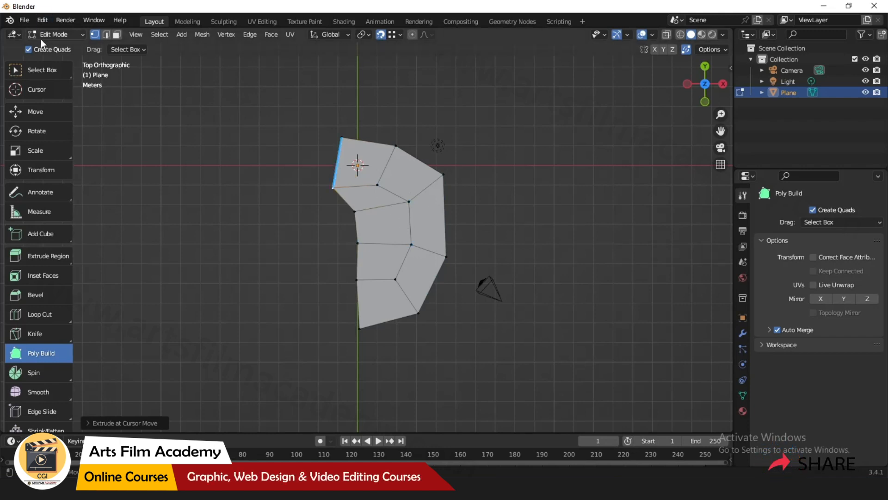
- Start a new General file without saving the plane exercise, and open the recent file scm2.blend
{"action": "left_click", "coordinate": [22, 21]}
{"action": "mouse_move", "coordinate": [101, 33]}
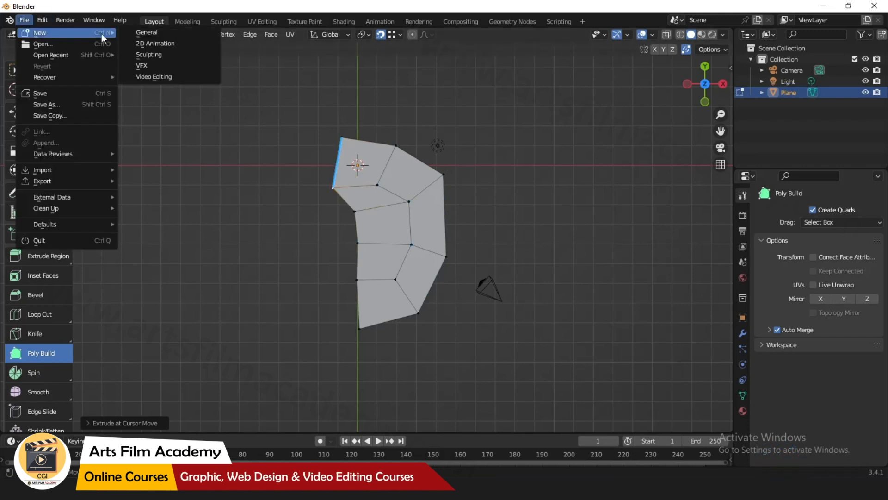
{"action": "left_click", "coordinate": [153, 34]}
{"action": "left_click", "coordinate": [469, 264]}
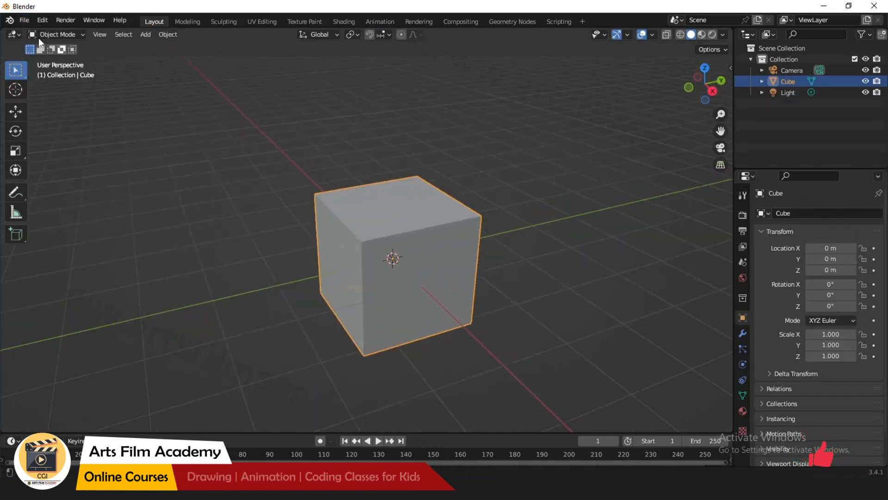
{"action": "left_click", "coordinate": [24, 20]}
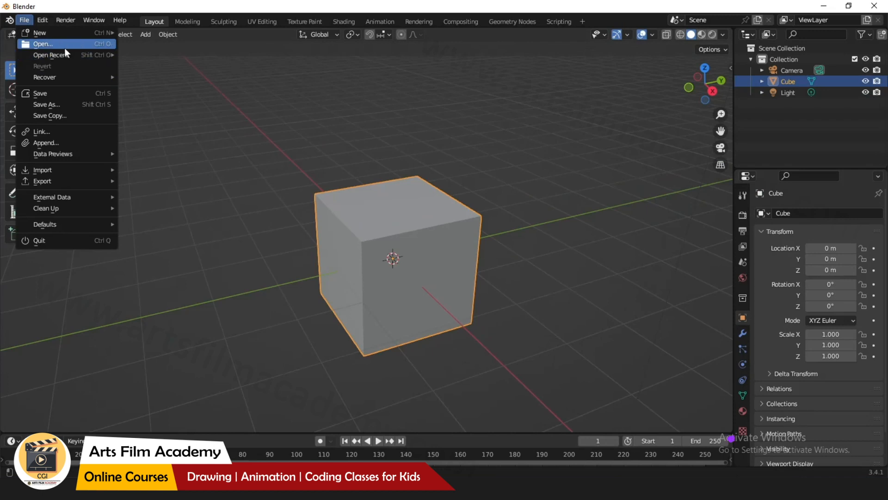
{"action": "mouse_move", "coordinate": [84, 55]}
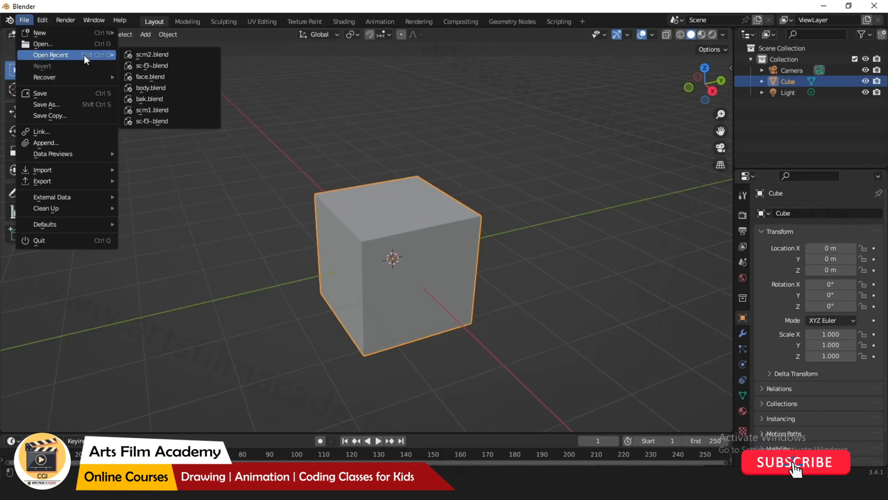
{"action": "left_click", "coordinate": [185, 56]}
- Add a plane mesh to the head scene and rotate it 90° about the X axis so it stands upright
{"action": "scroll", "coordinate": [403, 218], "scroll_direction": "down", "scroll_amount": 3}
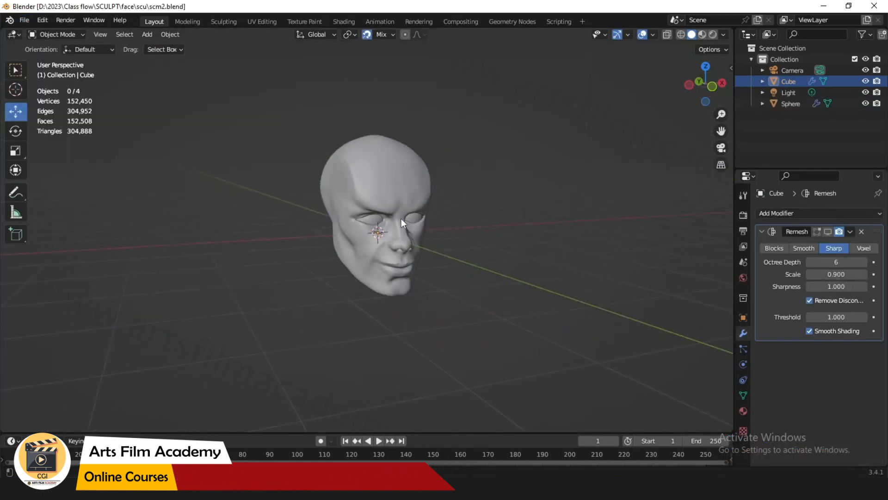
{"action": "scroll", "coordinate": [309, 145], "scroll_direction": "up", "scroll_amount": 2}
{"action": "left_click", "coordinate": [147, 34]}
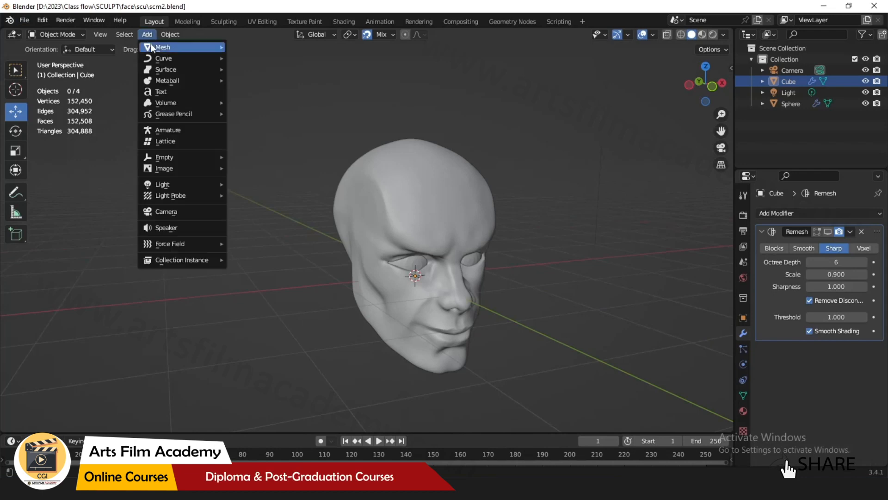
{"action": "mouse_move", "coordinate": [151, 44]}
{"action": "left_click", "coordinate": [258, 45]}
{"action": "scroll", "coordinate": [290, 207], "scroll_direction": "down", "scroll_amount": 1}
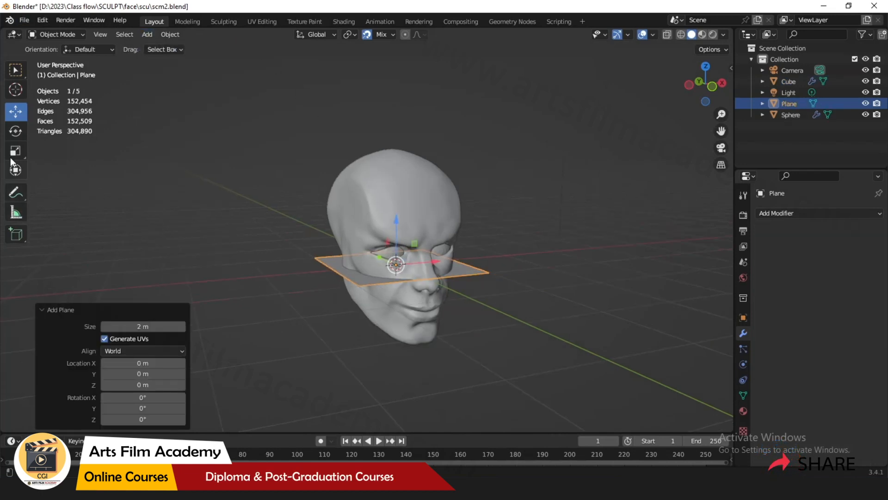
{"action": "left_click", "coordinate": [16, 131]}
{"action": "left_click_drag", "start_coordinate": [407, 236], "coordinate": [413, 261]}
- Move the plane in front of the face, about -1.22 m in Y and 0.71 m in Z, and view it from the front
{"action": "middle_click_drag", "start_coordinate": [125, 236], "coordinate": [145, 209]}
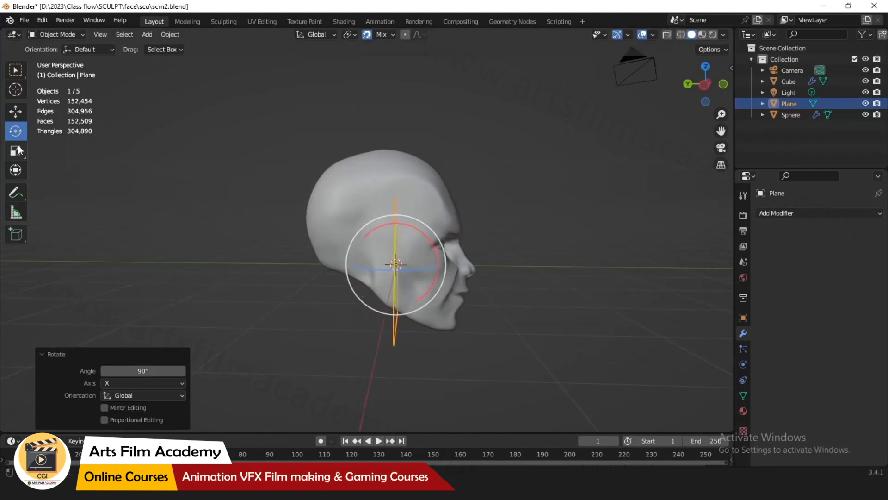
{"action": "left_click", "coordinate": [18, 113]}
{"action": "left_click_drag", "start_coordinate": [395, 264], "coordinate": [480, 213]}
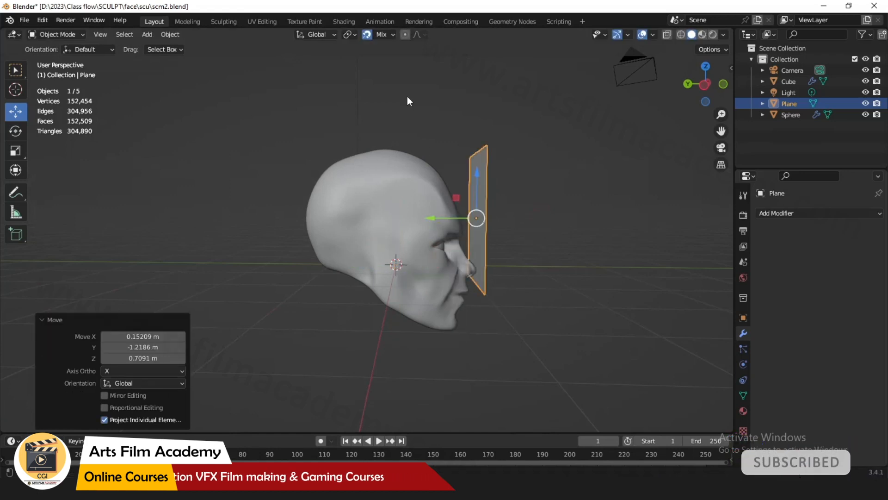
{"action": "middle_click_drag", "start_coordinate": [592, 296], "coordinate": [463, 317]}
{"action": "left_click", "coordinate": [709, 88]}
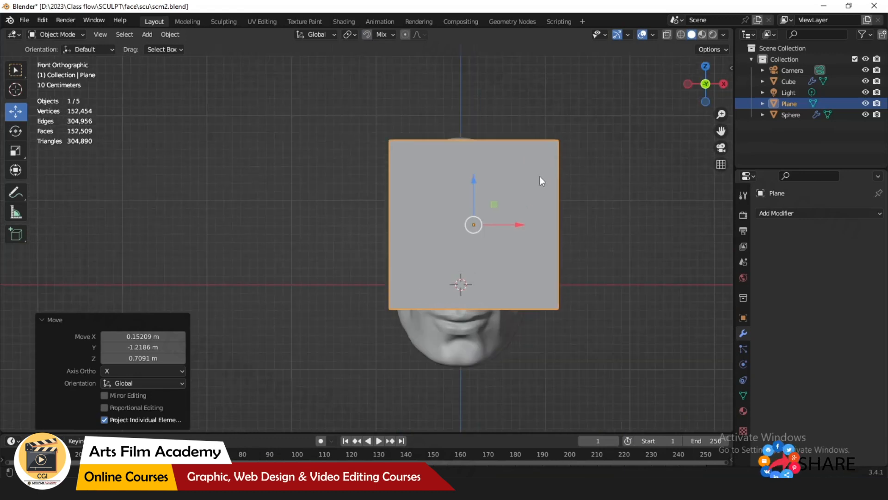
- Try to centre the plane on the head by nudging it along X and setting the move's X offset to 0 m
{"action": "mouse_move", "coordinate": [504, 233]}
{"action": "left_mouse_down"}
{"action": "mouse_move", "coordinate": [518, 234]}
{"action": "mouse_move", "coordinate": [503, 234]}
{"action": "left_mouse_up"}
{"action": "left_click", "coordinate": [148, 348]}
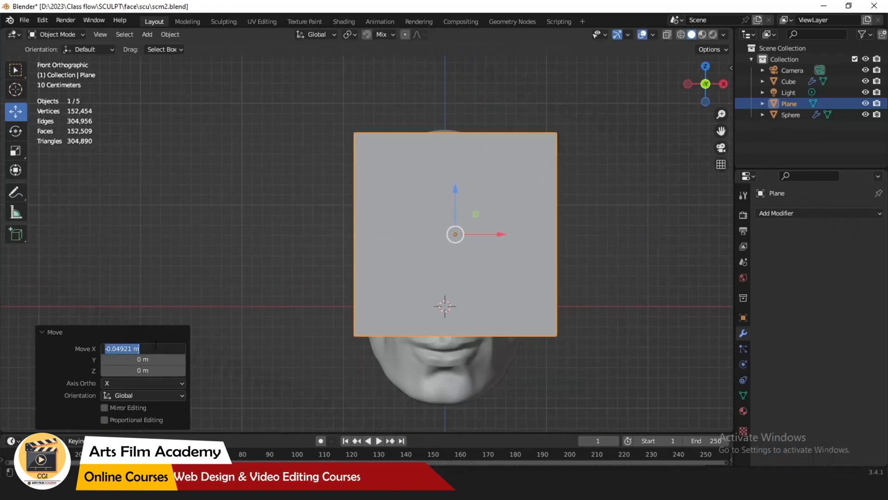
{"action": "type", "text": "0"}
{"action": "key", "text": "Return"}
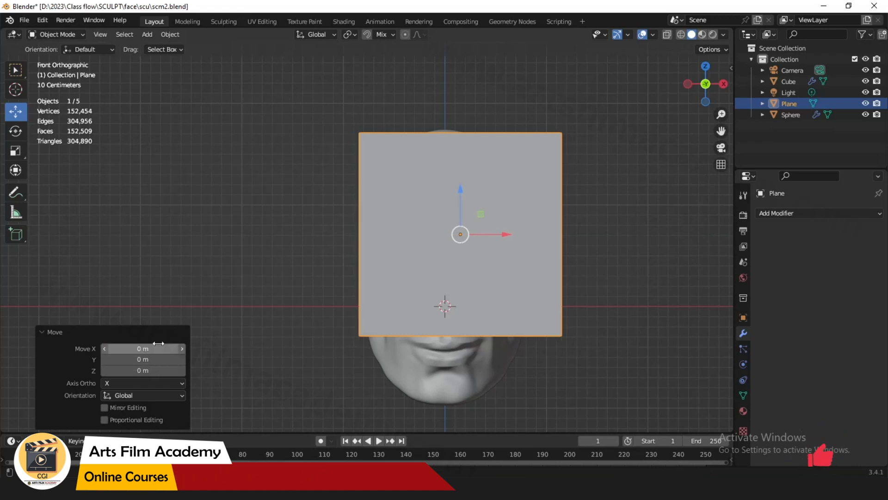
- Shift the plane about -0.10 m along X toward the head's centre and scale it by about -0.117 into a small square on the forehead
{"action": "scroll", "coordinate": [515, 229], "scroll_direction": "up", "scroll_amount": 3}
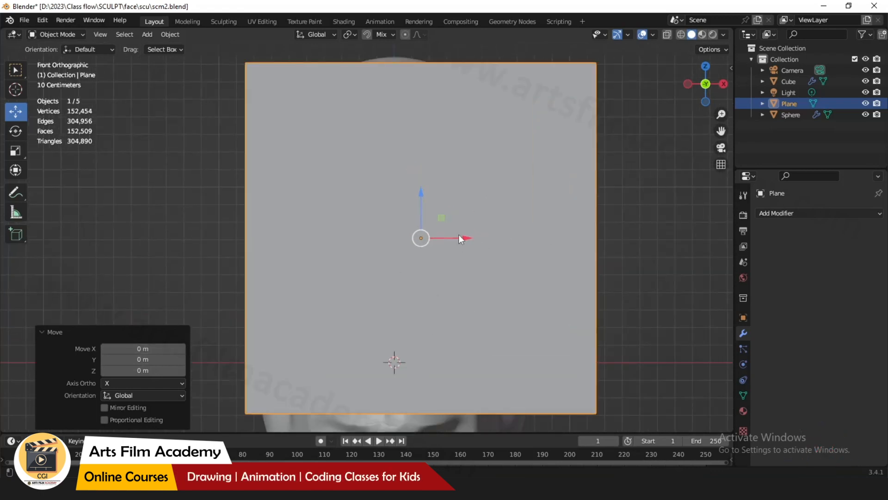
{"action": "left_click_drag", "start_coordinate": [460, 238], "coordinate": [437, 237]}
{"action": "scroll", "coordinate": [401, 199], "scroll_direction": "down", "scroll_amount": 4}
{"action": "scroll", "coordinate": [393, 196], "scroll_direction": "up", "scroll_amount": 2}
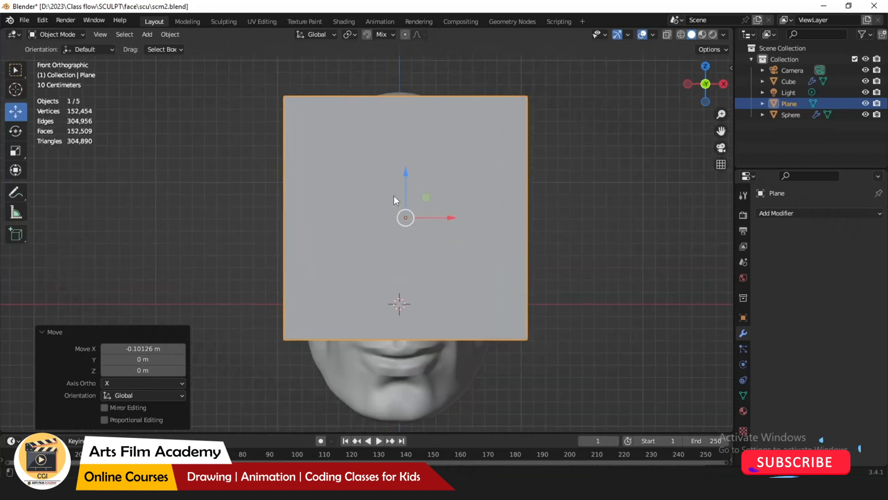
{"action": "key", "text": "s"}
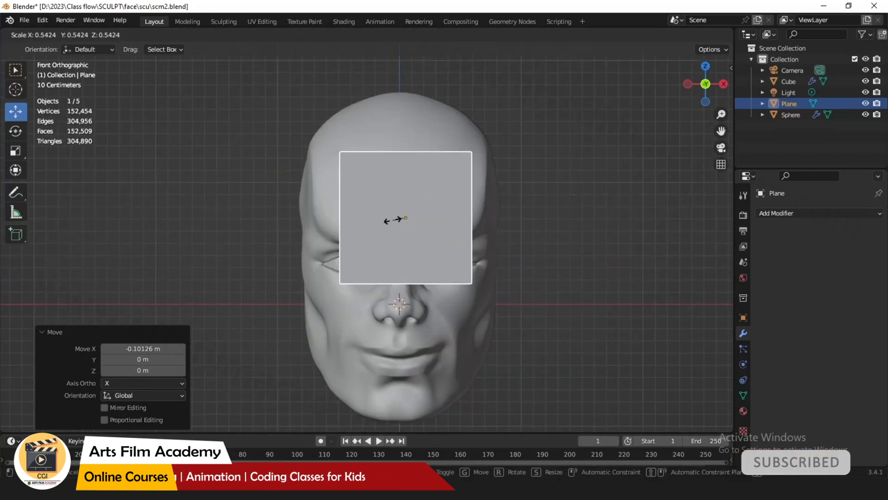
{"action": "left_click", "coordinate": [409, 218]}
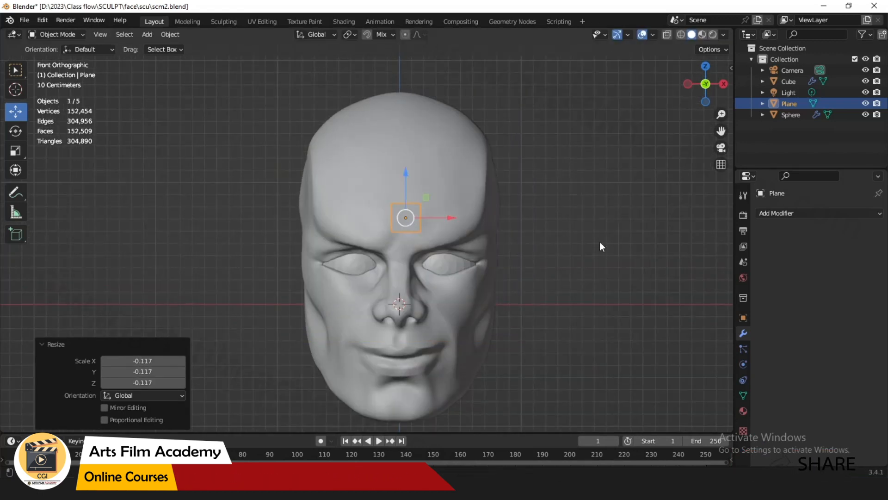
- Move the small plane down between the eyebrows, about -0.05 m along X and -0.18 m along Z
{"action": "scroll", "coordinate": [600, 242], "scroll_direction": "up", "scroll_amount": 1}
{"action": "left_click", "coordinate": [518, 229]}
{"action": "scroll", "coordinate": [298, 206], "scroll_direction": "up", "scroll_amount": 5}
{"action": "left_click", "coordinate": [500, 237]}
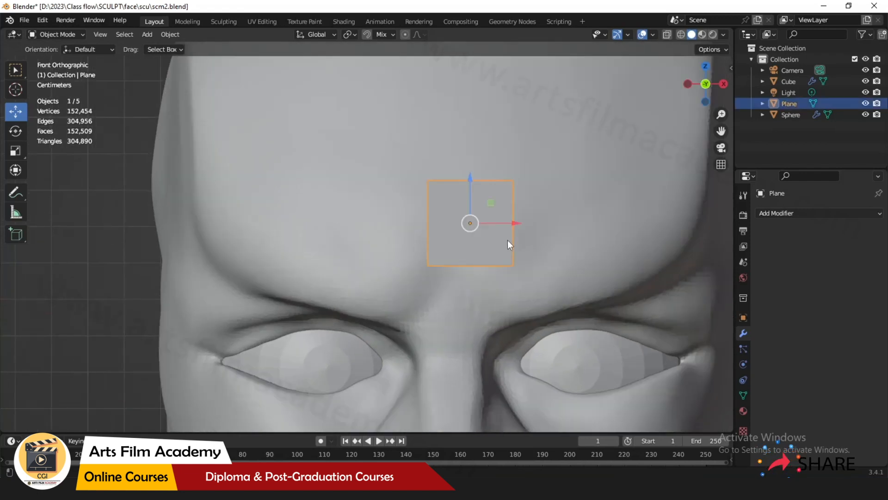
{"action": "left_click_drag", "start_coordinate": [479, 216], "coordinate": [461, 280]}
{"action": "scroll", "coordinate": [410, 254], "scroll_direction": "down", "scroll_amount": 4}
{"action": "scroll", "coordinate": [352, 199], "scroll_direction": "down", "scroll_amount": 2}
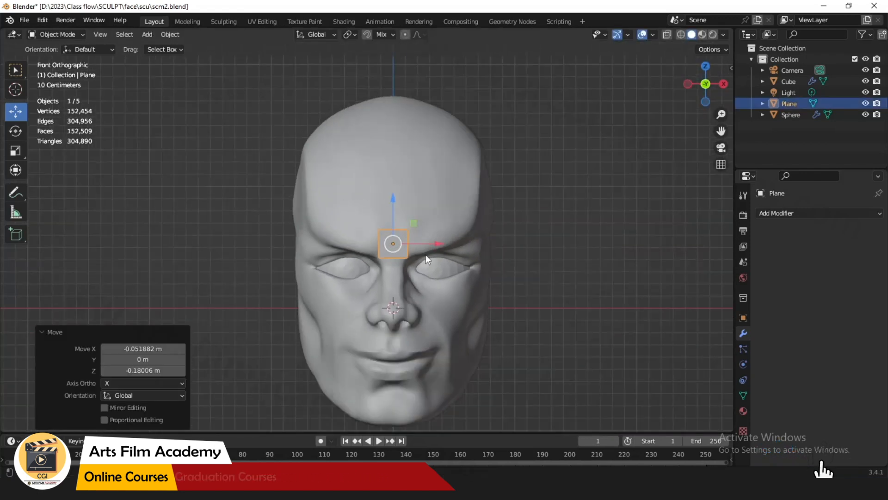
- Move the plane about 0.20 m along Y so it sits close to the face
{"action": "scroll", "coordinate": [391, 246], "scroll_direction": "up", "scroll_amount": 3}
{"action": "middle_click_drag", "start_coordinate": [388, 248], "coordinate": [440, 296]}
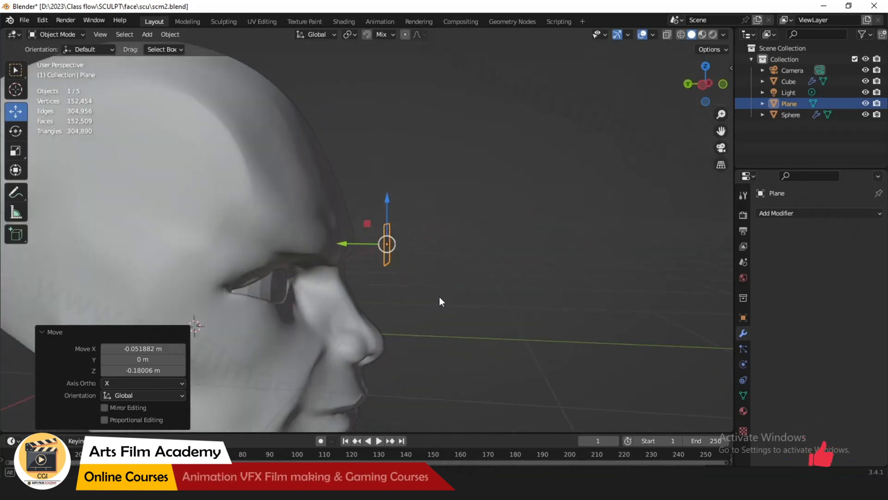
{"action": "left_click_drag", "start_coordinate": [354, 242], "coordinate": [325, 243]}
{"action": "middle_click_drag", "start_coordinate": [387, 275], "coordinate": [242, 272]}
{"action": "scroll", "coordinate": [295, 236], "scroll_direction": "up", "scroll_amount": 2}
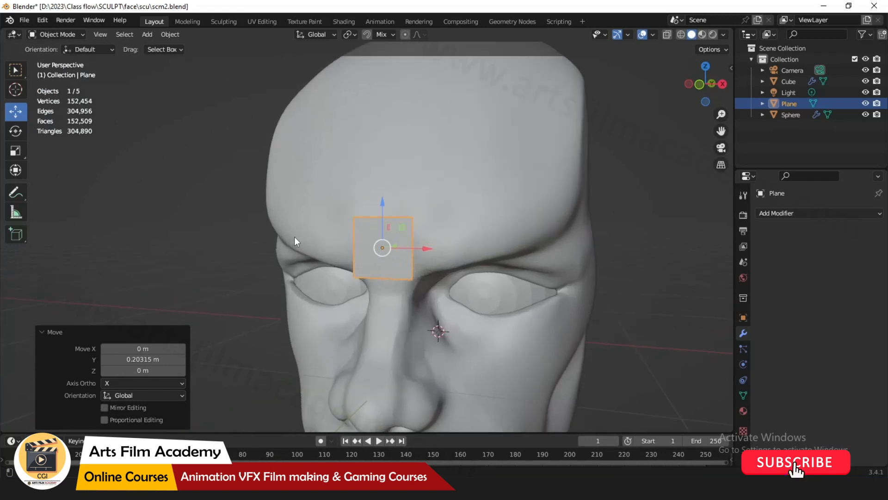
{"action": "middle_click_drag", "start_coordinate": [295, 237], "coordinate": [359, 215]}
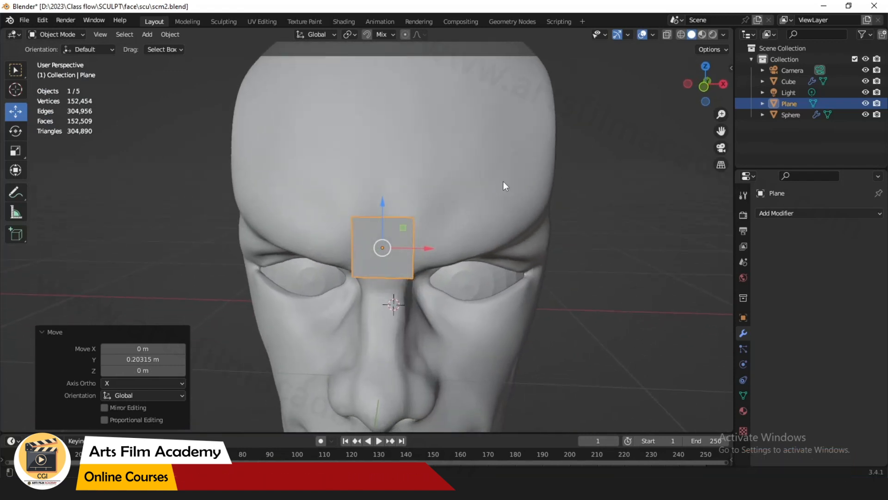
- In Edit Mode, split the plane into two halves with a centred vertical loop cut, seen from the front
{"action": "left_click", "coordinate": [707, 84]}
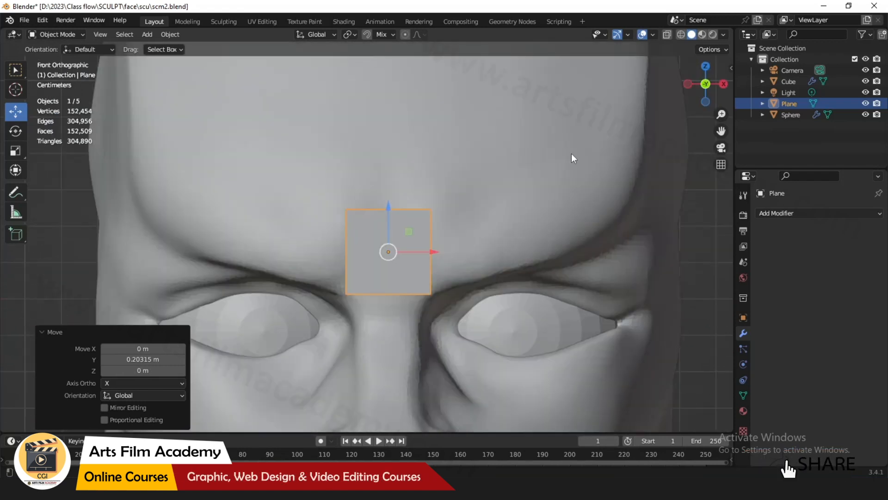
{"action": "scroll", "coordinate": [397, 239], "scroll_direction": "up", "scroll_amount": 2}
{"action": "scroll", "coordinate": [398, 240], "scroll_direction": "down", "scroll_amount": 2}
{"action": "key", "text": "Tab"}
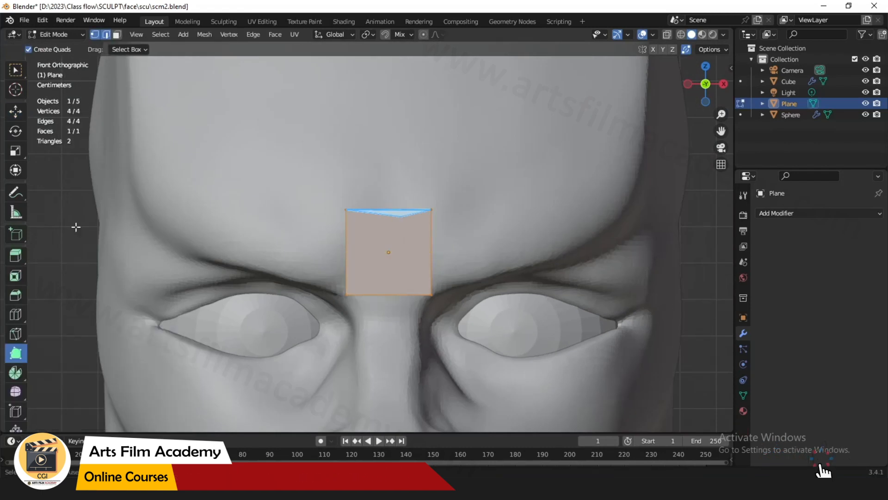
{"action": "left_click", "coordinate": [17, 114]}
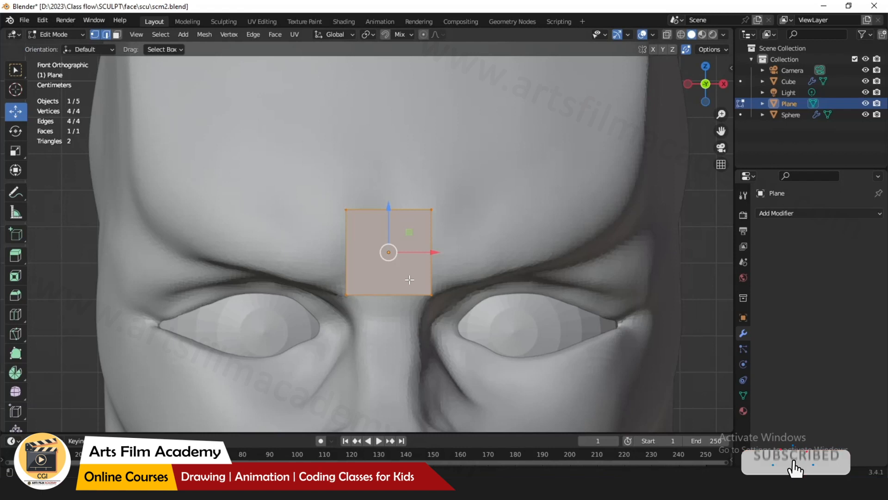
{"action": "key", "text": "ctrl+r"}
{"action": "left_click", "coordinate": [394, 227]}
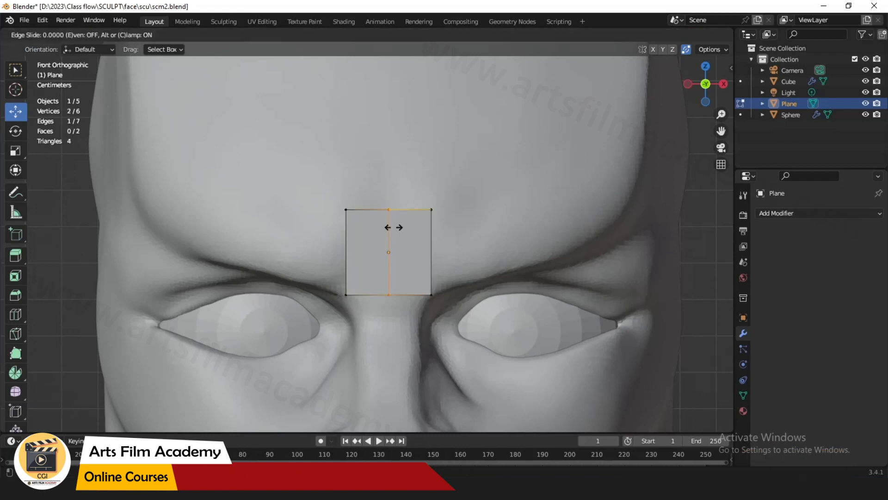
{"action": "right_click", "coordinate": [394, 227]}
{"action": "key", "text": "alt+a"}
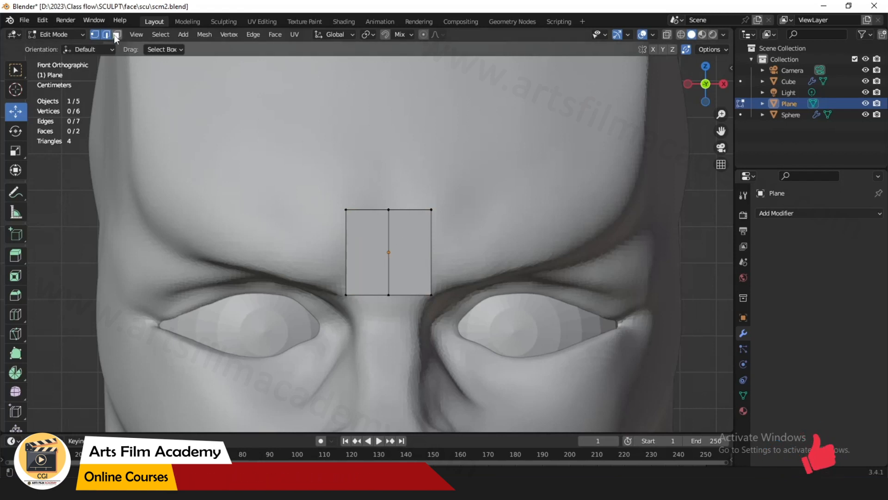
- Delete the right-hand face of the split plane in front view
{"action": "key", "text": "3"}
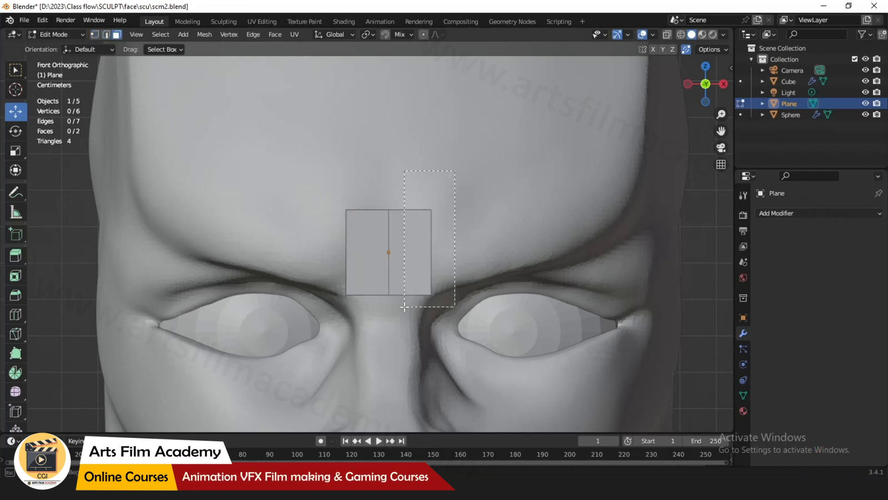
{"action": "key", "text": "x"}
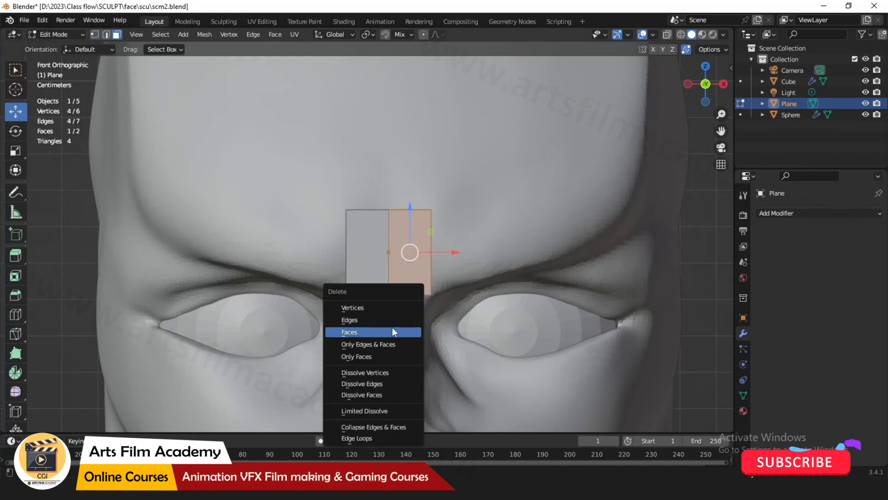
{"action": "left_click", "coordinate": [392, 326]}
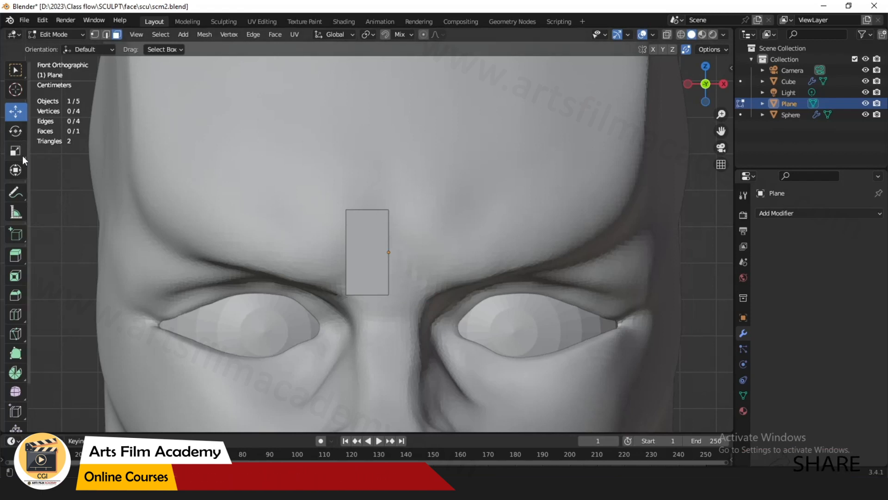
- Add a Mirror modifier on the X axis to the half plane, test it by moving the upper outer vertex, and undo that move
{"action": "left_click", "coordinate": [782, 213]}
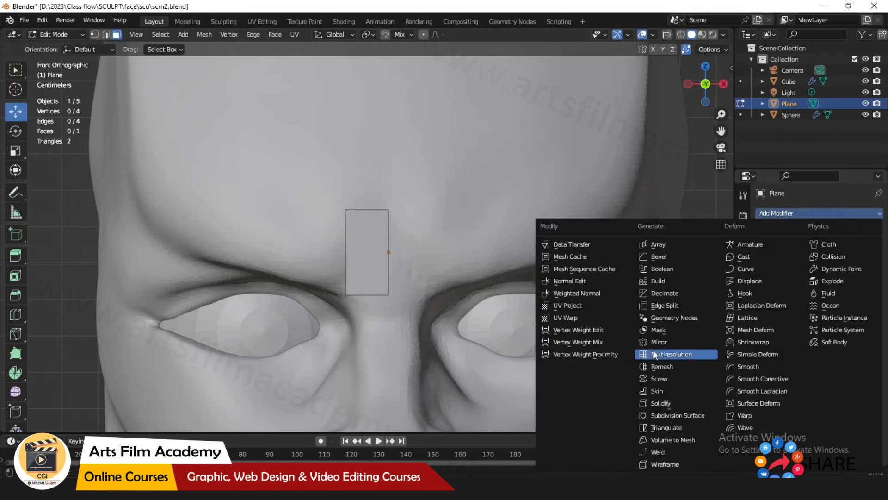
{"action": "left_click", "coordinate": [670, 341]}
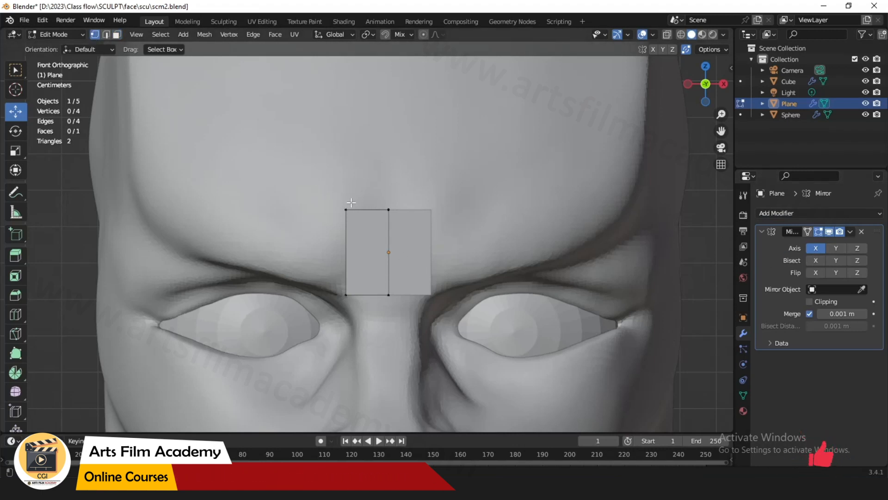
{"action": "left_click_drag", "start_coordinate": [360, 231], "coordinate": [340, 233]}
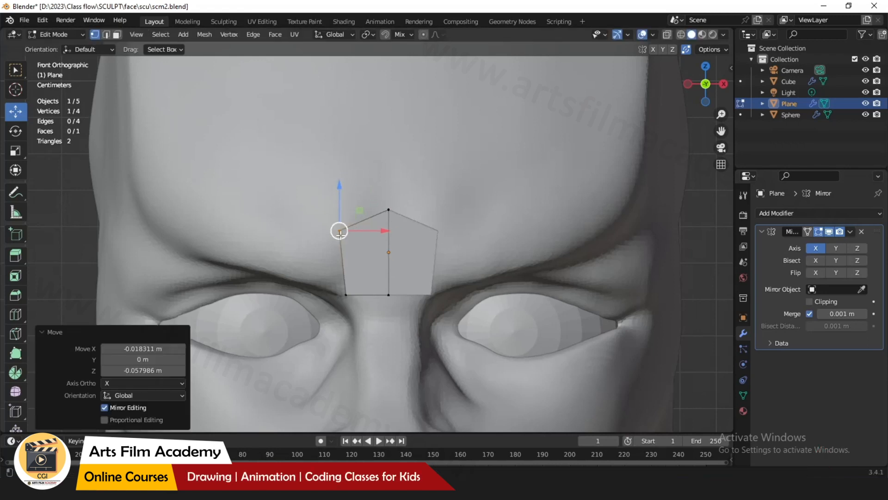
{"action": "key", "text": "ctrl+z"}
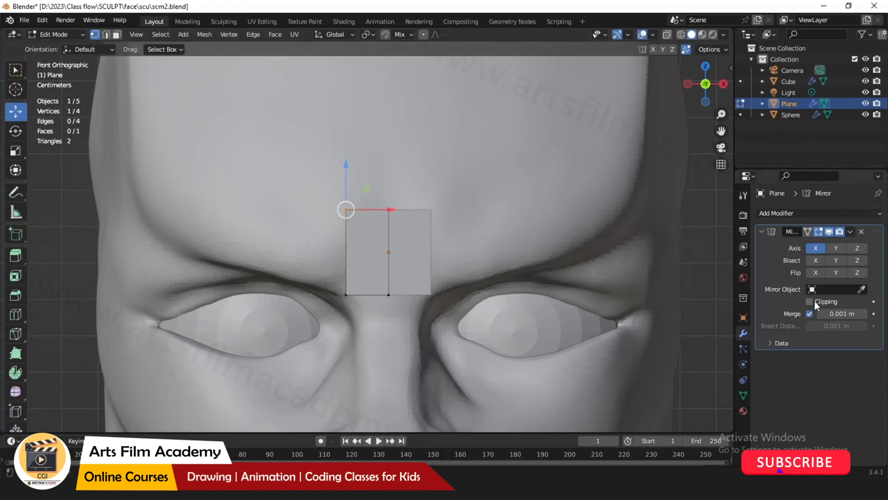
- Enable Clipping on the Mirror modifier and lower the half plane's two upper vertices by about 0.08 m
{"action": "left_click", "coordinate": [390, 194]}
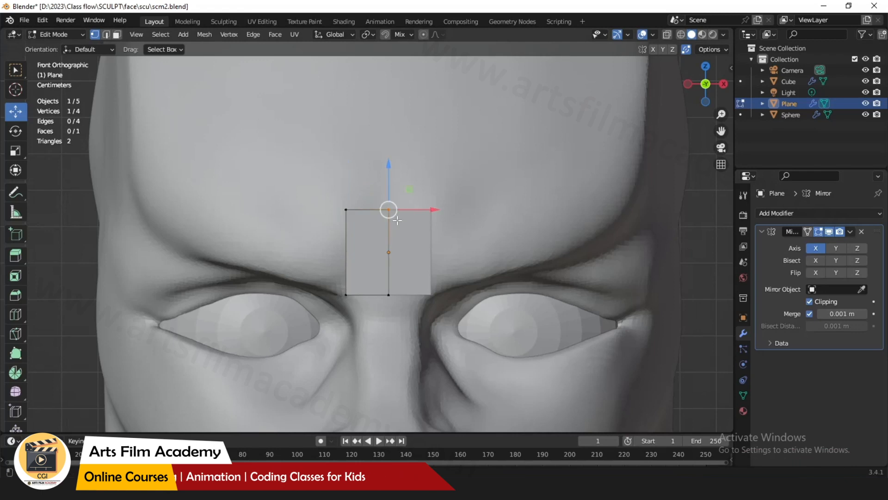
{"action": "left_click_drag", "start_coordinate": [390, 192], "coordinate": [350, 248]}
{"action": "left_click", "coordinate": [319, 185]}
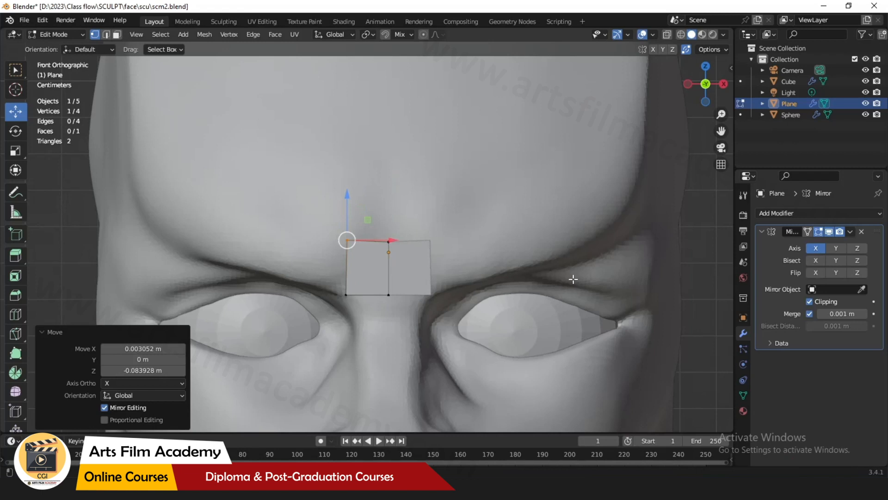
- Turn on snapping and set it to snap to both Vertex and Face Project
{"action": "scroll", "coordinate": [430, 397], "scroll_direction": "down", "scroll_amount": 2}
{"action": "middle_click_drag", "start_coordinate": [431, 396], "coordinate": [445, 341]}
{"action": "scroll", "coordinate": [334, 321], "scroll_direction": "up", "scroll_amount": 2}
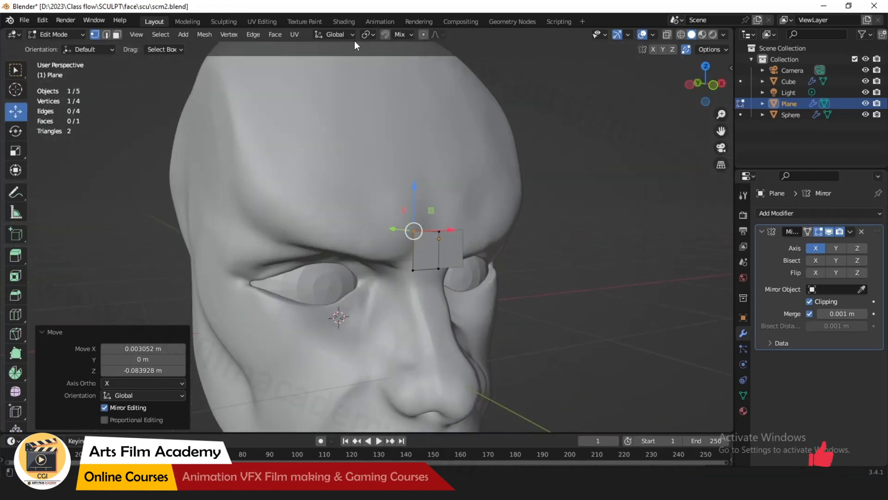
{"action": "left_click", "coordinate": [387, 32]}
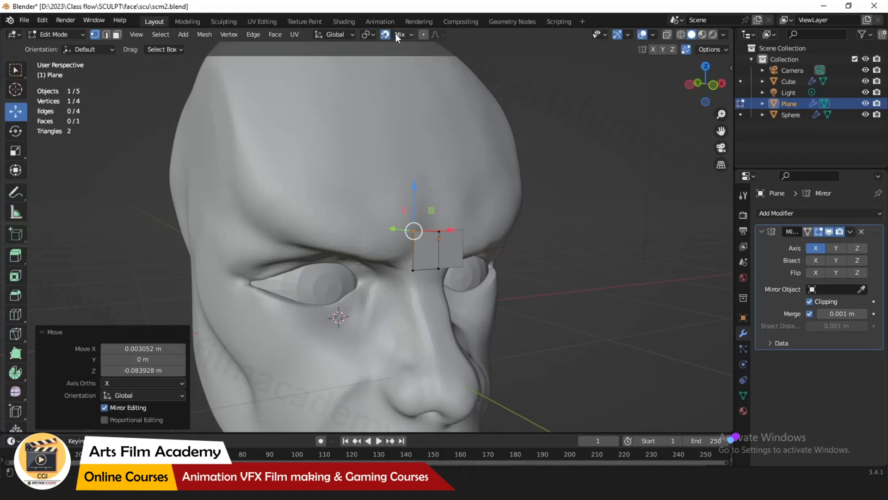
{"action": "left_click", "coordinate": [395, 33]}
{"action": "left_click", "coordinate": [377, 78]}
{"action": "left_click", "coordinate": [379, 100]}
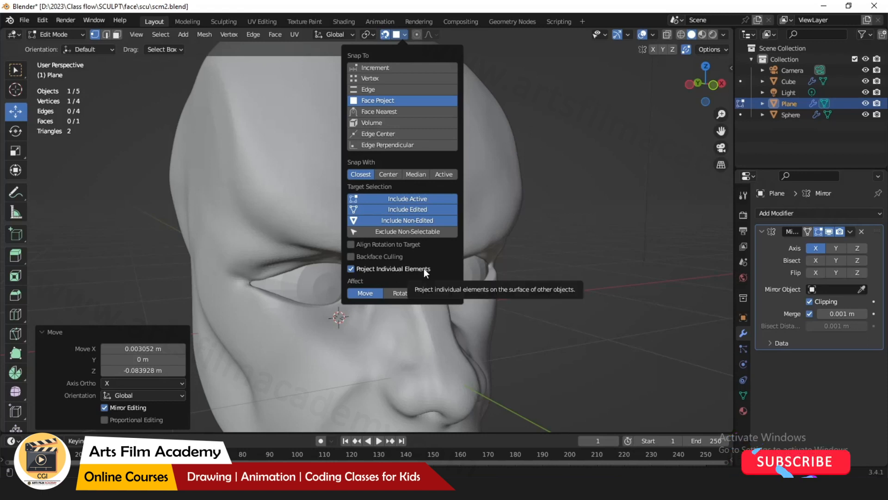
{"action": "left_click", "coordinate": [378, 78]}
{"action": "left_click", "coordinate": [382, 100]}
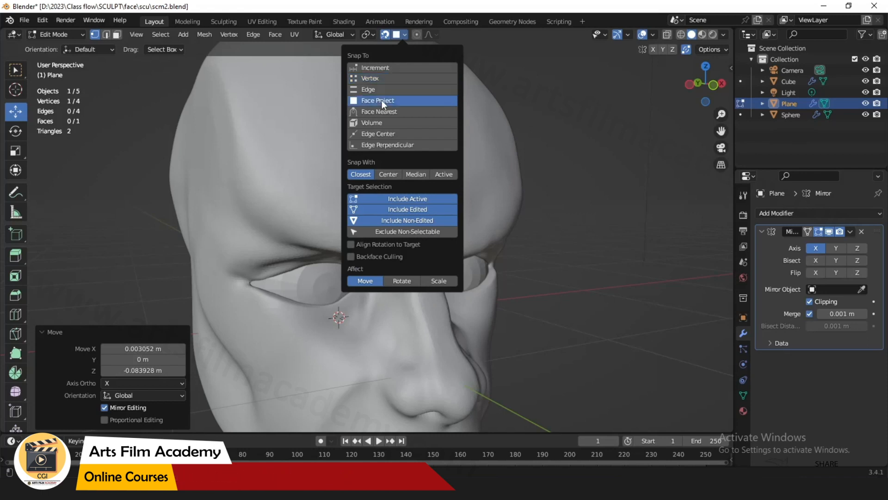
{"action": "left_click", "coordinate": [378, 77]}
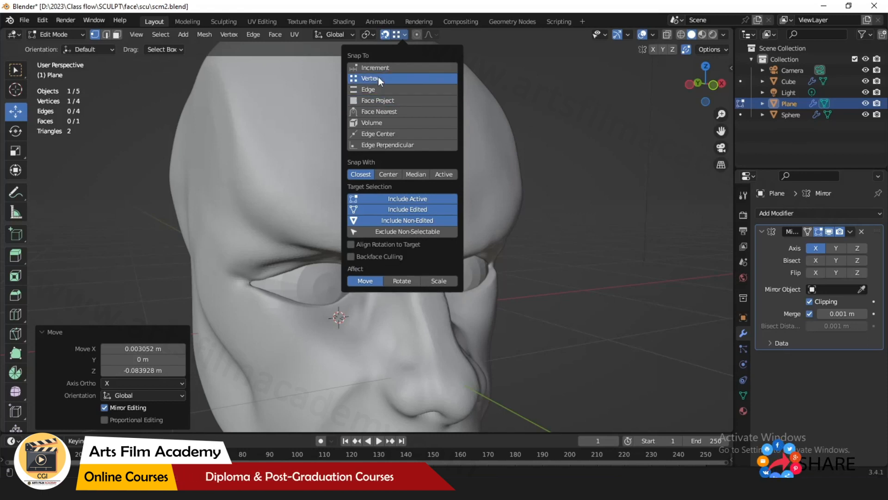
{"action": "left_click", "coordinate": [382, 100], "text": "shift"}
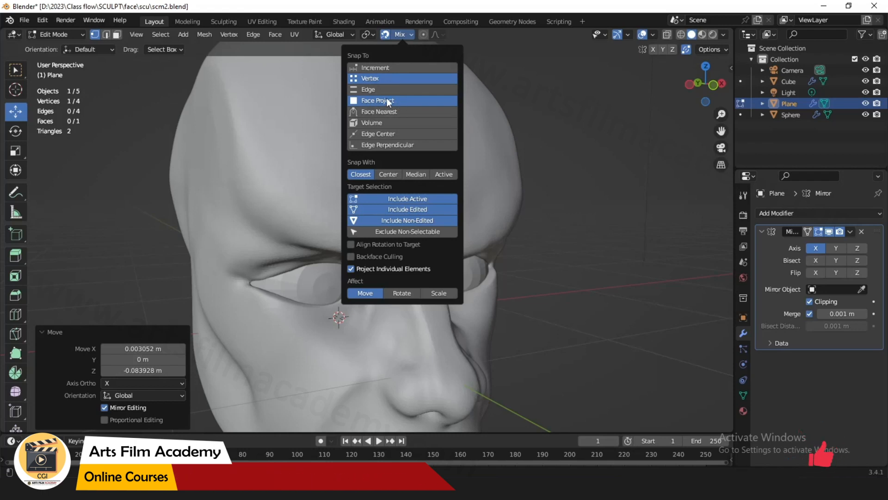
{"action": "left_click", "coordinate": [400, 35]}
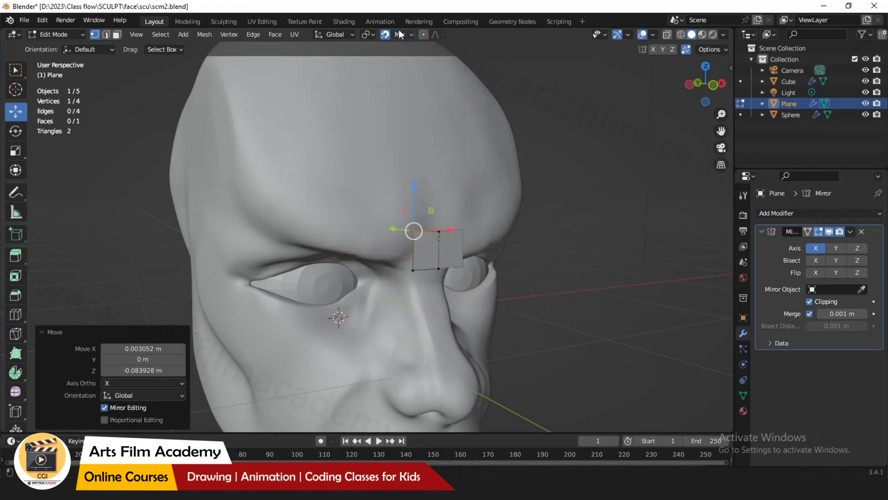
- With Poly Build, snap the four vertices of the half plane onto the head surface between the eyebrows
{"action": "left_click", "coordinate": [744, 195]}
{"action": "left_click", "coordinate": [17, 353]}
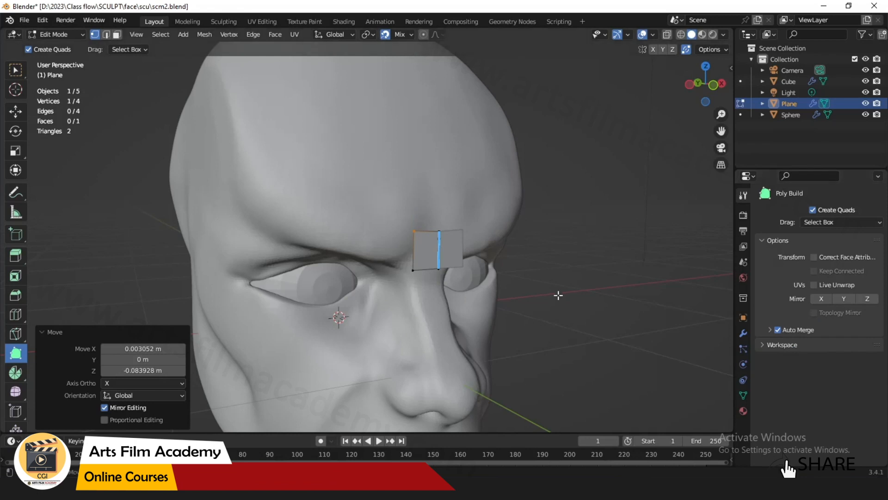
{"action": "middle_click_drag", "start_coordinate": [551, 299], "coordinate": [531, 307]}
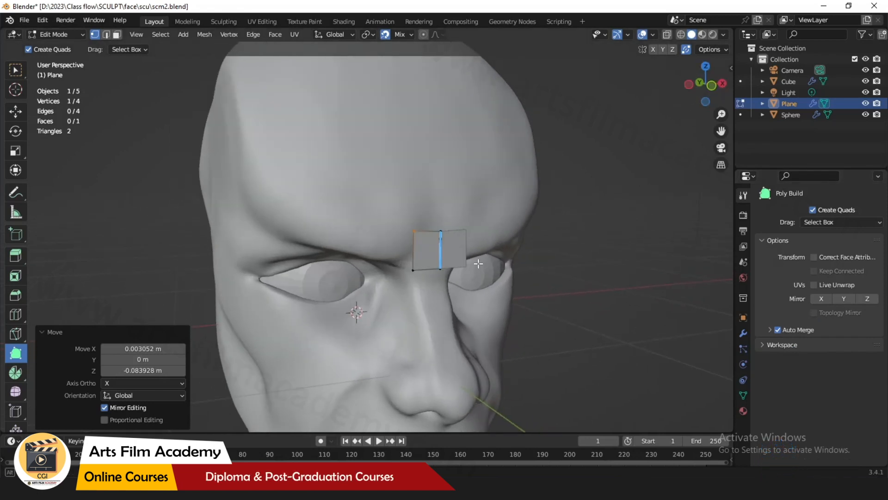
{"action": "left_click_drag", "start_coordinate": [709, 85], "coordinate": [701, 86]}
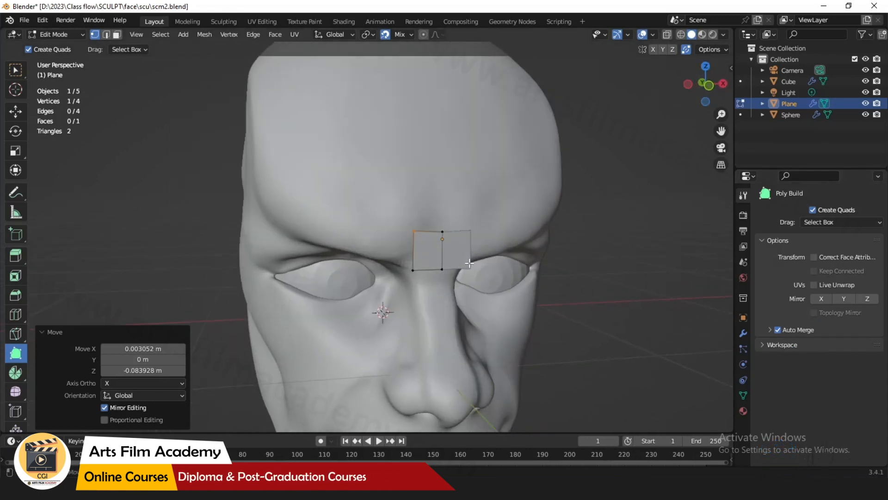
{"action": "left_click", "coordinate": [710, 87]}
{"action": "mouse_move", "coordinate": [432, 228]}
{"action": "left_mouse_down"}
{"action": "mouse_move", "coordinate": [416, 228]}
{"action": "mouse_move", "coordinate": [431, 234]}
{"action": "left_mouse_up"}
{"action": "left_click_drag", "start_coordinate": [435, 289], "coordinate": [430, 285]}
{"action": "left_click_drag", "start_coordinate": [482, 233], "coordinate": [474, 241]}
{"action": "left_click_drag", "start_coordinate": [483, 298], "coordinate": [475, 296]}
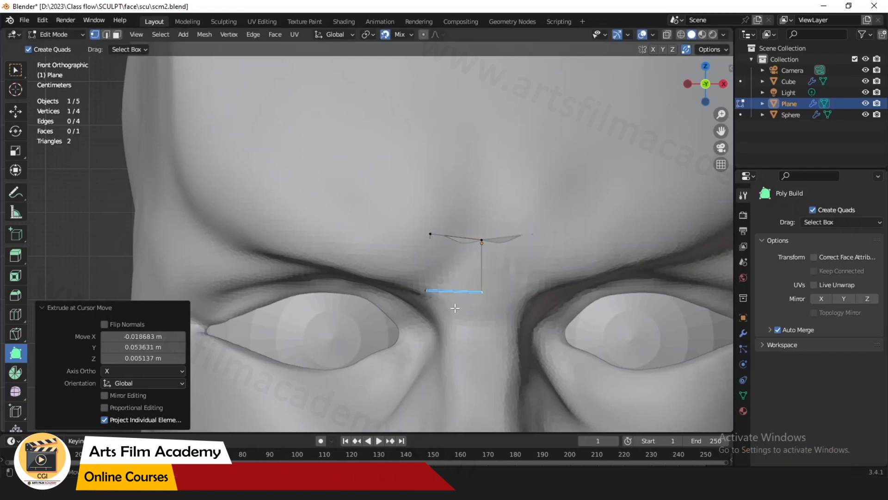
- Turn on X-Ray and pull the quad's two outer vertices outward along the brow, the lower one about -0.09 m in X
{"action": "scroll", "coordinate": [410, 306], "scroll_direction": "down", "scroll_amount": 3}
{"action": "mouse_move", "coordinate": [559, 345]}
{"action": "middle_mouse_down"}
{"action": "mouse_move", "coordinate": [615, 346]}
{"action": "mouse_move", "coordinate": [532, 347]}
{"action": "mouse_move", "coordinate": [654, 347]}
{"action": "mouse_move", "coordinate": [510, 351]}
{"action": "mouse_move", "coordinate": [569, 347]}
{"action": "mouse_move", "coordinate": [581, 355]}
{"action": "mouse_move", "coordinate": [641, 319]}
{"action": "mouse_move", "coordinate": [566, 351]}
{"action": "middle_mouse_up"}
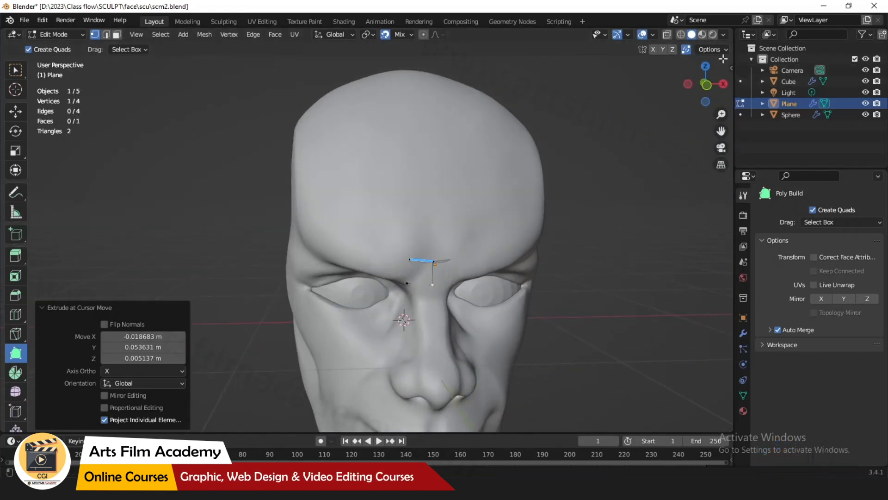
{"action": "left_click", "coordinate": [668, 35]}
{"action": "middle_click_drag", "start_coordinate": [515, 263], "coordinate": [478, 131]}
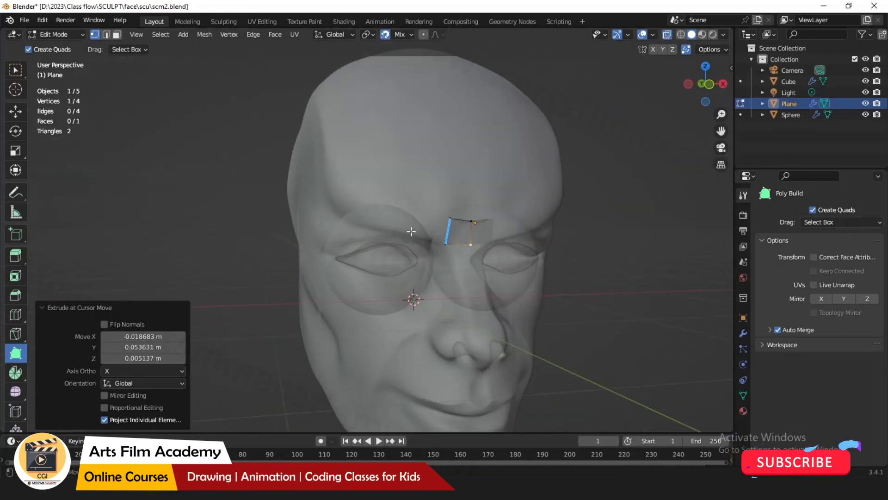
{"action": "scroll", "coordinate": [411, 227], "scroll_direction": "up", "scroll_amount": 2}
{"action": "left_click_drag", "start_coordinate": [463, 215], "coordinate": [439, 215]}
{"action": "left_click_drag", "start_coordinate": [458, 250], "coordinate": [435, 245]}
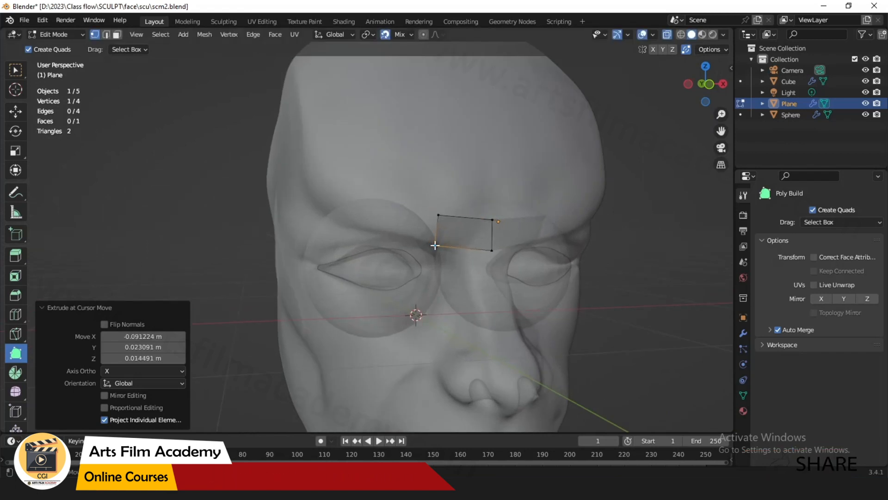
- Extrude five more quads from the outer edge with Poly Build, following the brow and continuing around the outer side of the eye
{"action": "middle_click_drag", "start_coordinate": [404, 248], "coordinate": [437, 309]}
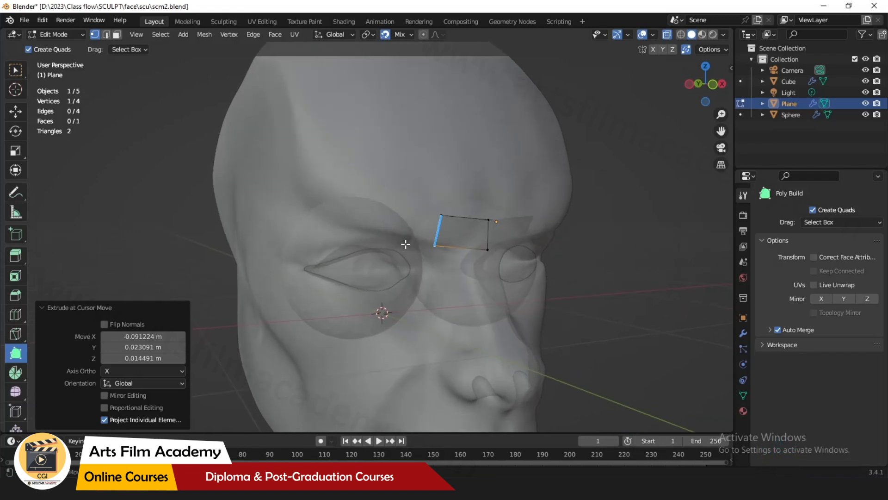
{"action": "middle_click_drag", "start_coordinate": [406, 244], "coordinate": [520, 312]}
{"action": "left_click_drag", "start_coordinate": [406, 232], "coordinate": [327, 331]}
{"action": "middle_click_drag", "start_coordinate": [363, 333], "coordinate": [378, 222]}
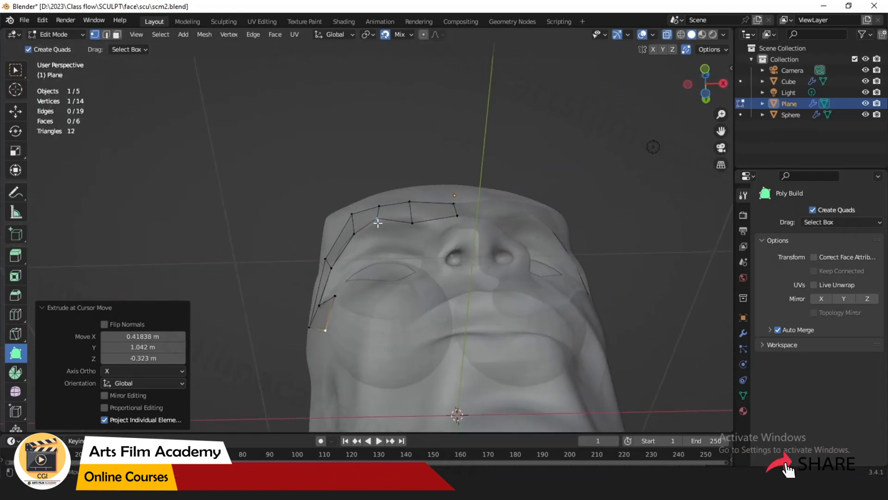
- Reposition the two inner vertices on the lower edge of the brow strip with Poly Build to straighten it along the brow
{"action": "left_click_drag", "start_coordinate": [378, 222], "coordinate": [381, 226]}
{"action": "middle_click_drag", "start_coordinate": [388, 256], "coordinate": [389, 293]}
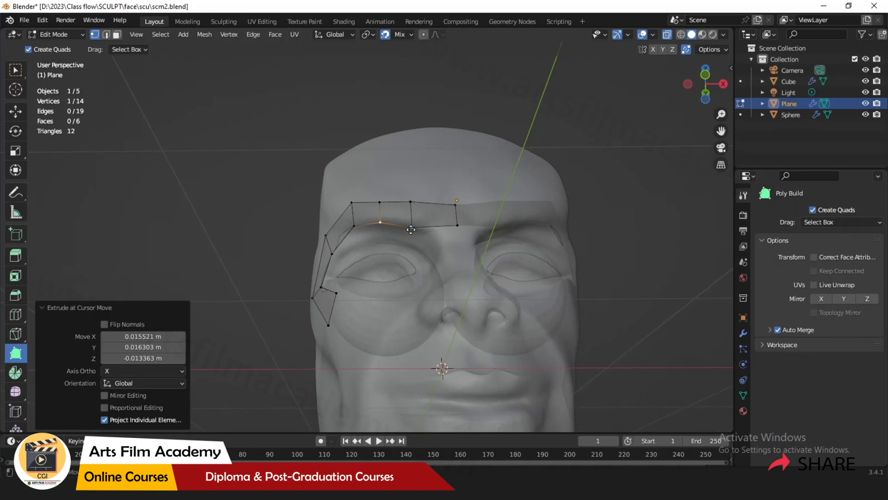
{"action": "left_click_drag", "start_coordinate": [411, 230], "coordinate": [410, 227]}
{"action": "middle_click_drag", "start_coordinate": [417, 294], "coordinate": [324, 254]}
{"action": "middle_click_drag", "start_coordinate": [406, 238], "coordinate": [418, 222]}
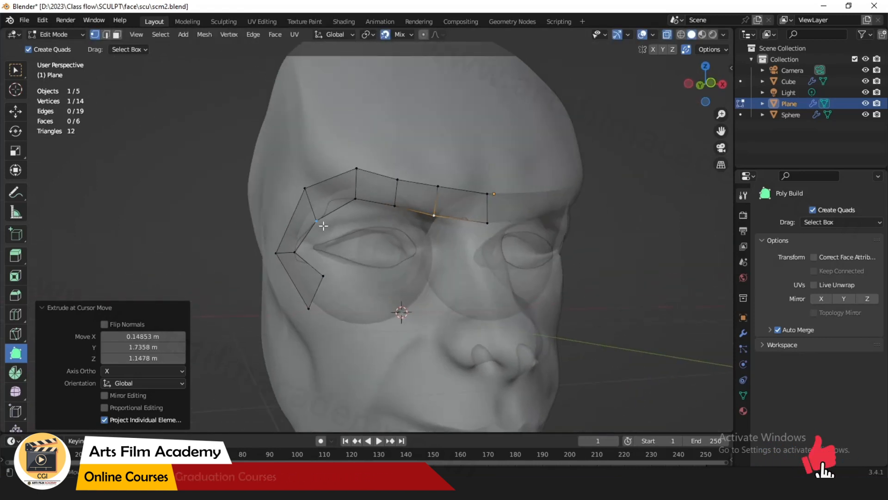
- Shift the strip's two vertices at the brow's outer corner, and remove both vertices of the brow's middle crosswise edge
{"action": "left_click_drag", "start_coordinate": [307, 195], "coordinate": [300, 191]}
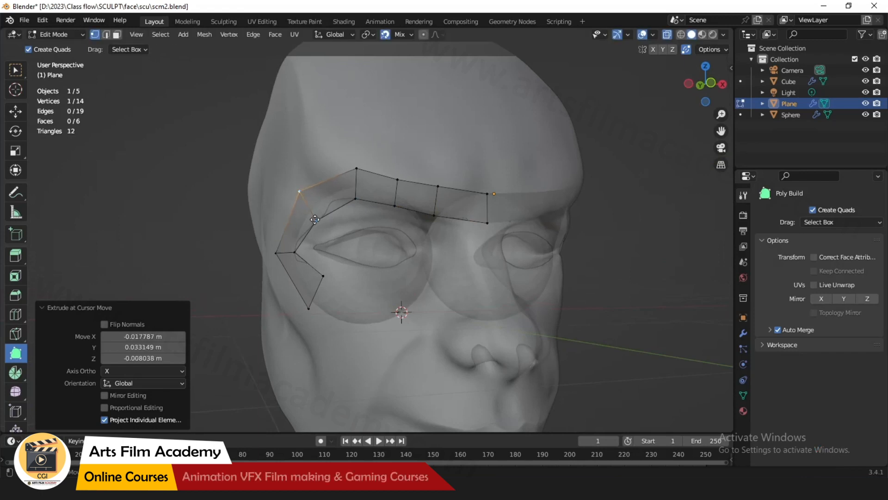
{"action": "left_click_drag", "start_coordinate": [315, 221], "coordinate": [314, 213]}
{"action": "middle_click_drag", "start_coordinate": [359, 250], "coordinate": [386, 189]}
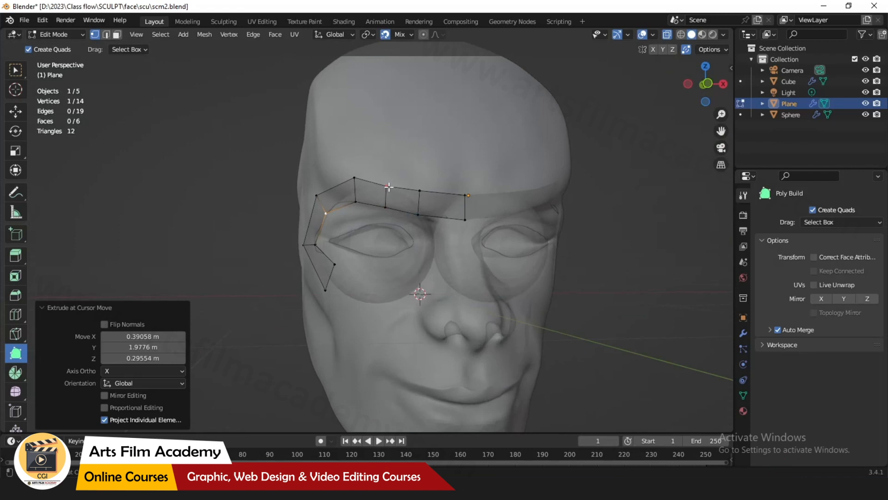
{"action": "left_click", "coordinate": [387, 186], "text": "shift"}
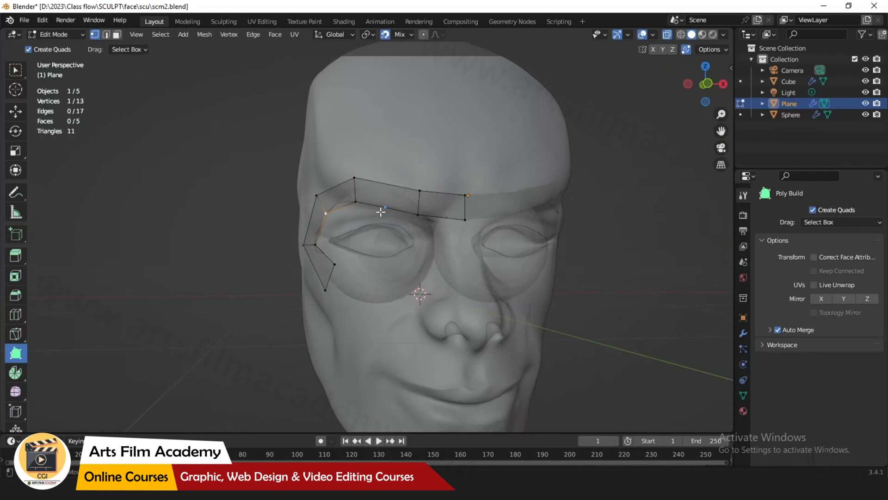
{"action": "left_click", "coordinate": [384, 214], "text": "shift"}
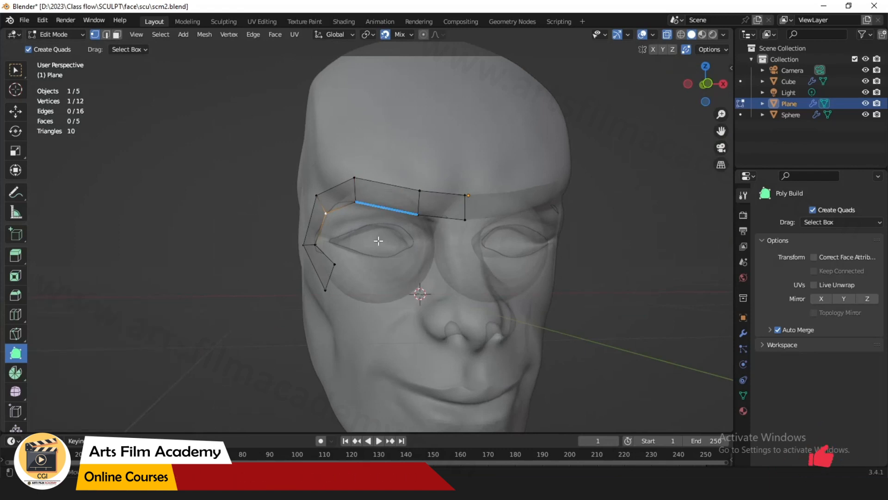
- Extrude four more quads with Poly Build from the strip's lower end, running under the eye to the side of the nose bridge
{"action": "middle_click_drag", "start_coordinate": [378, 240], "coordinate": [357, 305]}
{"action": "left_click_drag", "start_coordinate": [343, 287], "coordinate": [399, 263], "text": "ctrl"}
{"action": "scroll", "coordinate": [409, 280], "scroll_direction": "up", "scroll_amount": 2}
{"action": "left_click_drag", "start_coordinate": [412, 305], "coordinate": [433, 263]}
{"action": "left_click_drag", "start_coordinate": [433, 263], "coordinate": [432, 285]}
{"action": "middle_click_drag", "start_coordinate": [438, 321], "coordinate": [493, 319]}
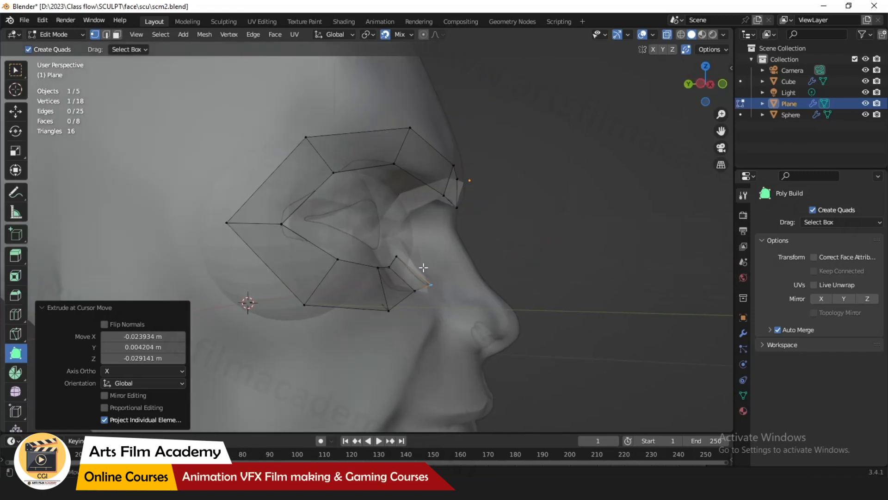
{"action": "left_click_drag", "start_coordinate": [423, 269], "coordinate": [433, 251]}
{"action": "mouse_move", "coordinate": [465, 279]}
{"action": "left_mouse_down"}
{"action": "mouse_move", "coordinate": [448, 271]}
{"action": "mouse_move", "coordinate": [446, 251]}
{"action": "mouse_move", "coordinate": [462, 248]}
{"action": "mouse_move", "coordinate": [473, 270]}
{"action": "left_mouse_up"}
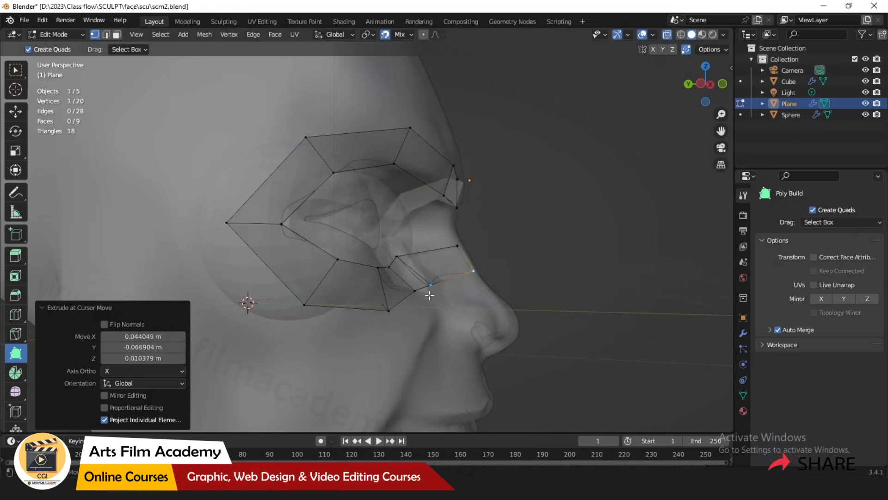
- Adjust the strip under the inner eye, and delete both vertices of its extra crosswise edge to leave one wider quad
{"action": "left_click_drag", "start_coordinate": [397, 256], "coordinate": [415, 304]}
{"action": "middle_click_drag", "start_coordinate": [415, 303], "coordinate": [416, 318]}
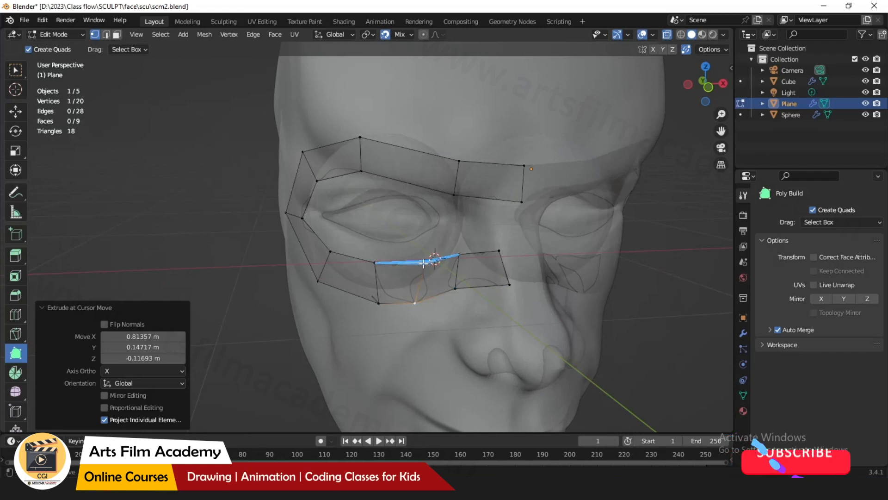
{"action": "left_click", "coordinate": [426, 262], "text": "shift"}
{"action": "left_click", "coordinate": [414, 303], "text": "shift"}
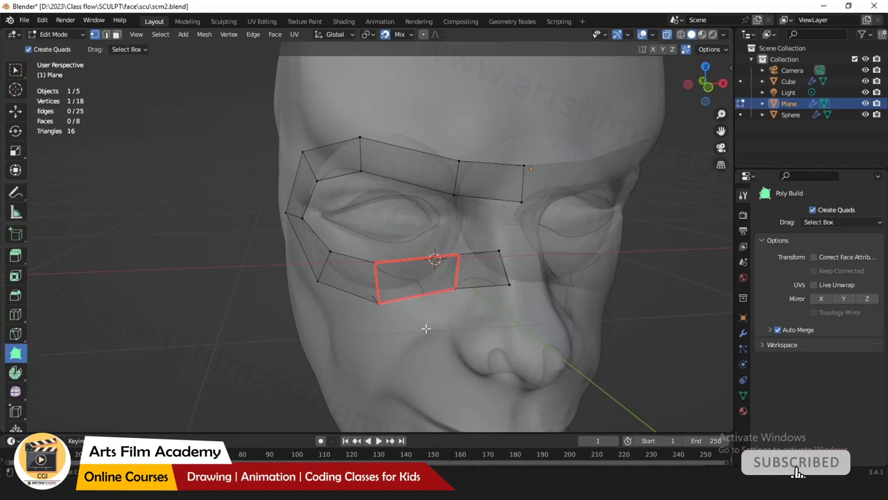
- Reposition the upper and lower vertices of the two crosswise edges under the eye so the quads are evenly spaced
{"action": "left_click_drag", "start_coordinate": [375, 262], "coordinate": [399, 260]}
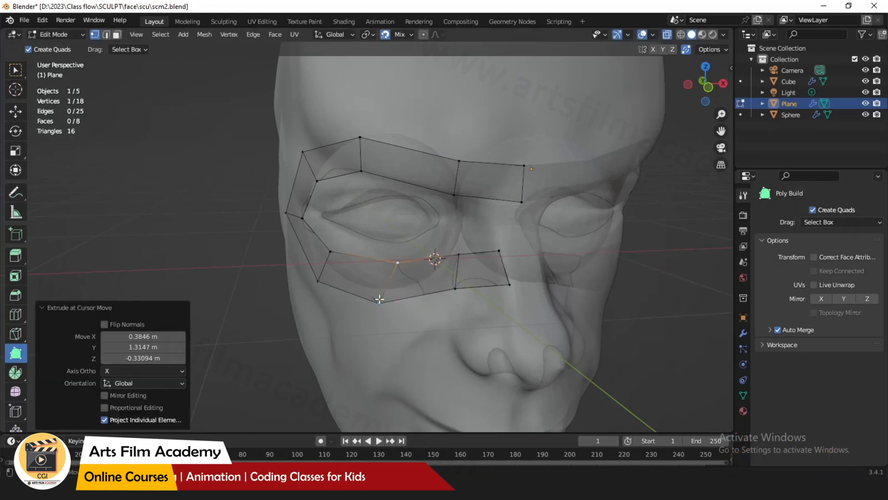
{"action": "left_click_drag", "start_coordinate": [378, 303], "coordinate": [392, 303]}
{"action": "mouse_move", "coordinate": [457, 257]}
{"action": "left_mouse_down"}
{"action": "mouse_move", "coordinate": [432, 258]}
{"action": "mouse_move", "coordinate": [444, 255]}
{"action": "left_mouse_up"}
{"action": "left_click_drag", "start_coordinate": [454, 289], "coordinate": [454, 289]}
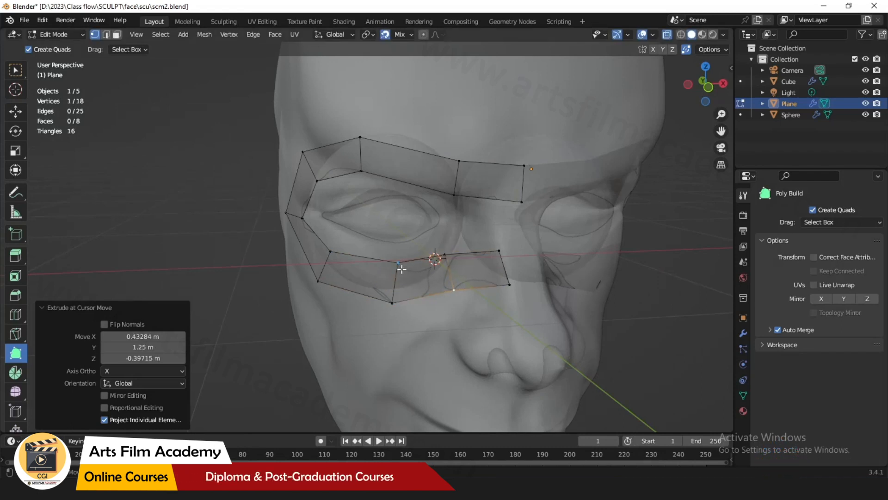
{"action": "left_click_drag", "start_coordinate": [398, 262], "coordinate": [392, 265]}
{"action": "mouse_move", "coordinate": [439, 325]}
{"action": "middle_mouse_down"}
{"action": "mouse_move", "coordinate": [418, 317]}
{"action": "mouse_move", "coordinate": [434, 321]}
{"action": "middle_mouse_up"}
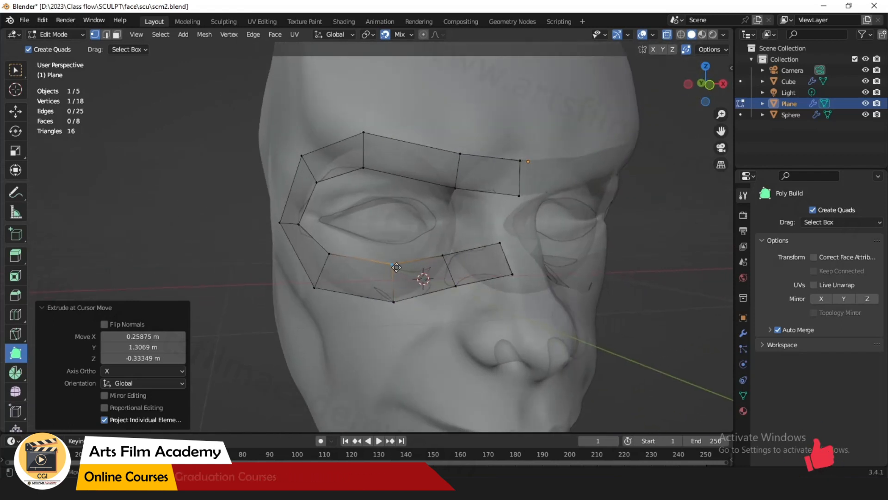
{"action": "mouse_move", "coordinate": [393, 265]}
{"action": "left_mouse_down"}
{"action": "mouse_move", "coordinate": [407, 265]}
{"action": "mouse_move", "coordinate": [378, 263]}
{"action": "left_mouse_up"}
{"action": "mouse_move", "coordinate": [394, 302]}
{"action": "left_mouse_down"}
{"action": "mouse_move", "coordinate": [371, 297]}
{"action": "mouse_move", "coordinate": [387, 301]}
{"action": "left_mouse_up"}
{"action": "left_click_drag", "start_coordinate": [384, 302], "coordinate": [389, 304]}
{"action": "middle_click_drag", "start_coordinate": [479, 343], "coordinate": [463, 337]}
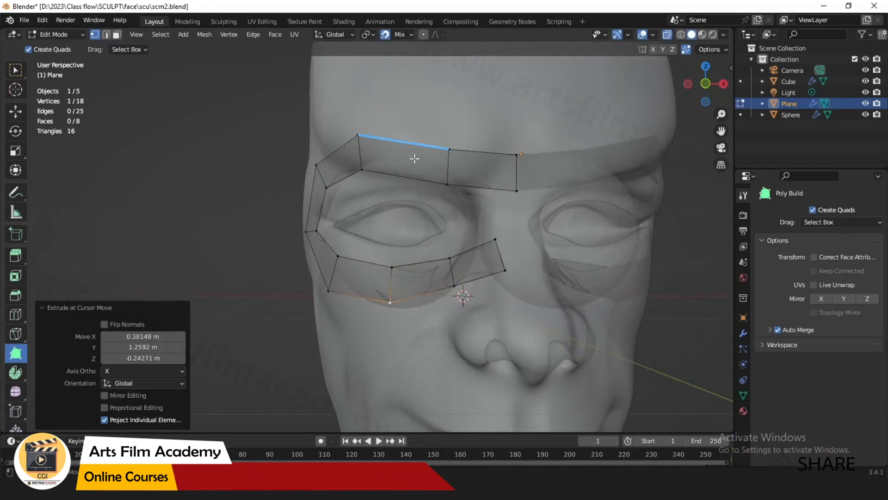
- Try to add a sliding loop cut across the long brow quad with snapping on
{"action": "key", "text": "shift+space"}
{"action": "key", "text": "g"}
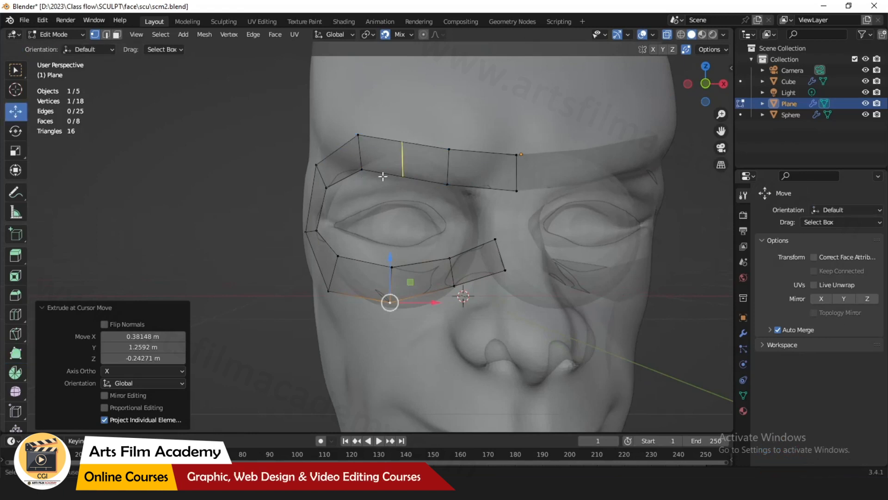
{"action": "left_click", "coordinate": [407, 156]}
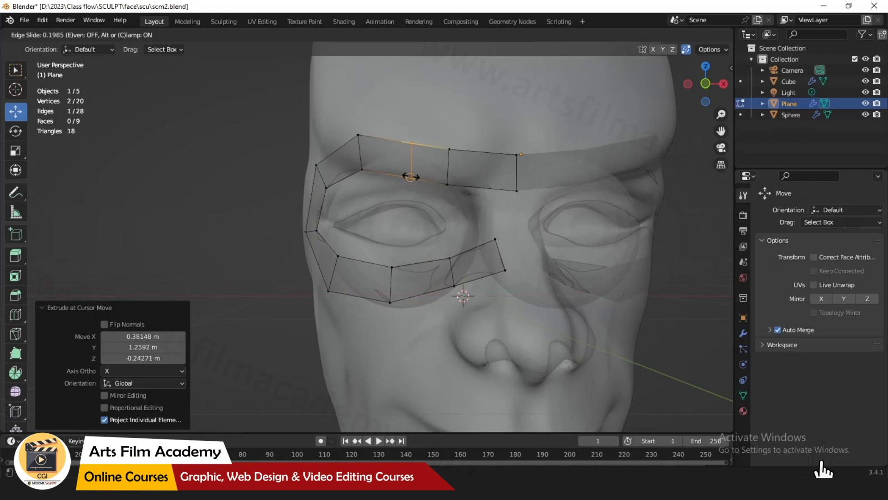
{"action": "left_click", "coordinate": [404, 160]}
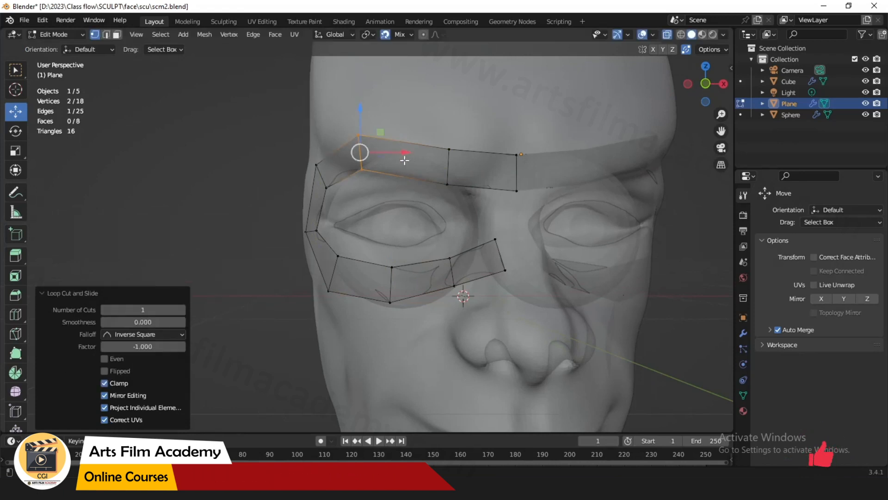
{"action": "scroll", "coordinate": [390, 184], "scroll_direction": "up", "scroll_amount": 1}
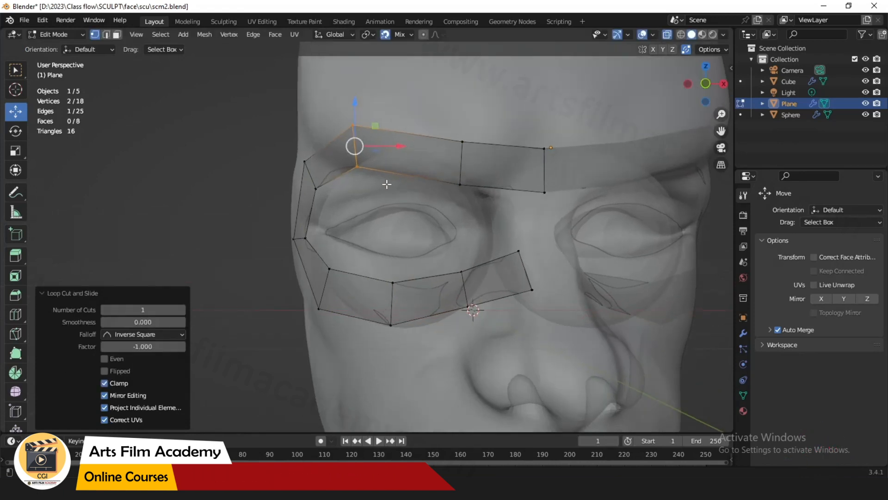
- Turn snapping off, add one centred loop cut across the long brow quad, and turn snapping back on
{"action": "left_click", "coordinate": [386, 36]}
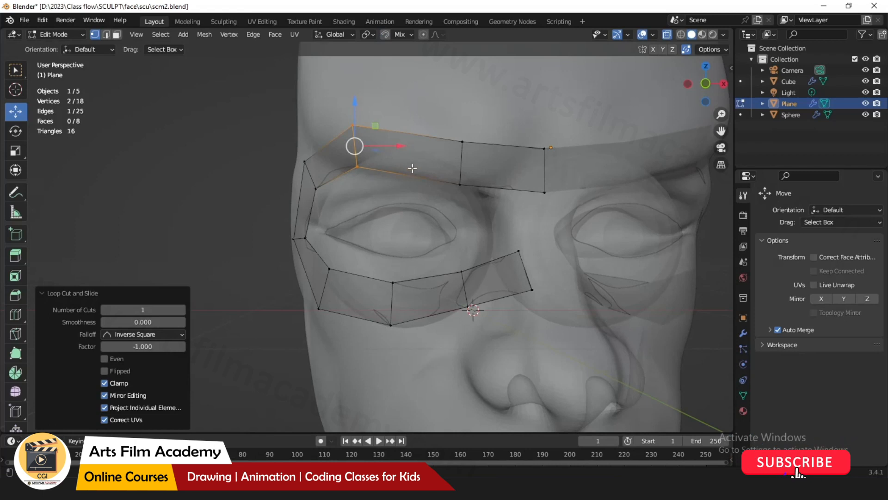
{"action": "key", "text": "ctrl+r"}
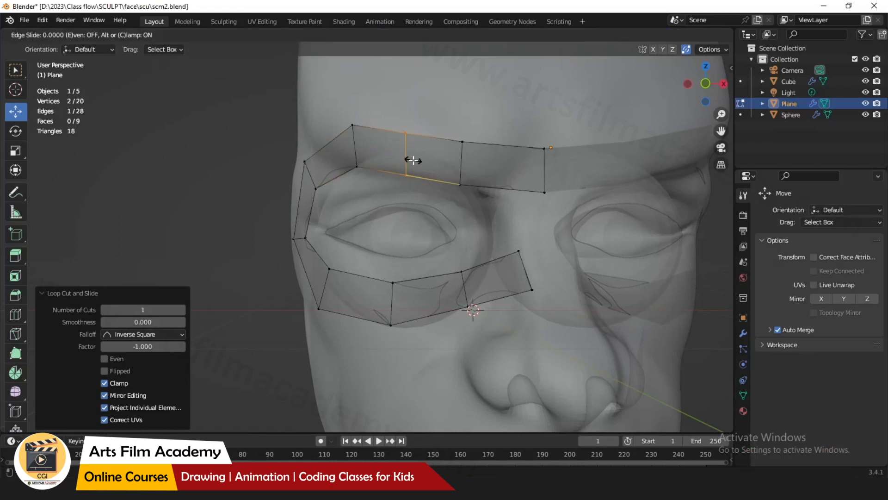
{"action": "left_click", "coordinate": [406, 155]}
{"action": "right_click", "coordinate": [406, 155]}
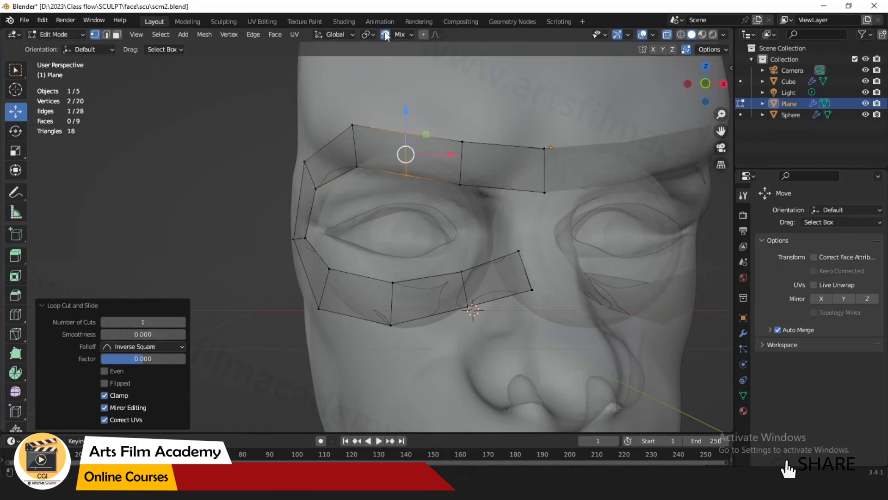
- With Poly Build, snap the new brow edge's two vertices to the surface and lower the upper vertex at the brow's outer end
{"action": "left_click", "coordinate": [15, 353]}
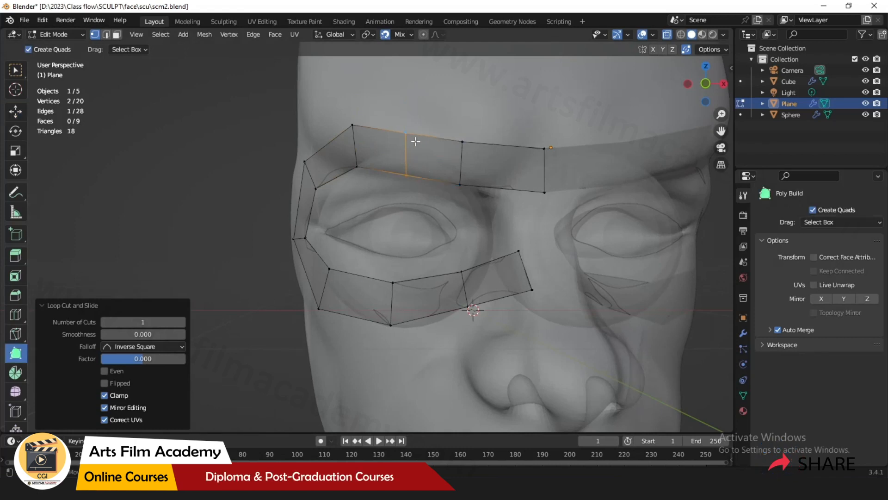
{"action": "left_click_drag", "start_coordinate": [415, 133], "coordinate": [415, 134]}
{"action": "left_click_drag", "start_coordinate": [408, 174], "coordinate": [412, 172]}
{"action": "left_click_drag", "start_coordinate": [352, 122], "coordinate": [351, 131]}
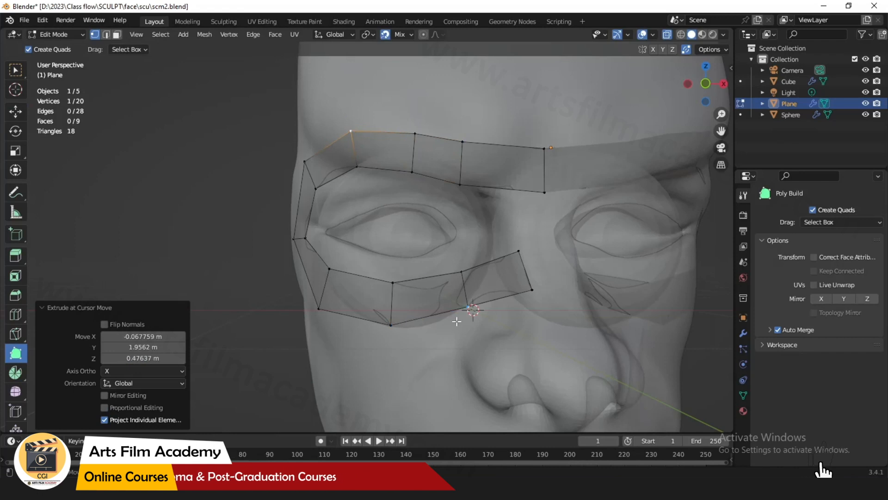
- Extrude one quad from the under-eye strip onto the nose bridge and two more down the nose to its tip
{"action": "mouse_move", "coordinate": [472, 364]}
{"action": "middle_mouse_down"}
{"action": "mouse_move", "coordinate": [460, 365]}
{"action": "mouse_move", "coordinate": [486, 357]}
{"action": "middle_mouse_up"}
{"action": "left_click_drag", "start_coordinate": [542, 277], "coordinate": [545, 255]}
{"action": "middle_click_drag", "start_coordinate": [548, 301], "coordinate": [544, 337]}
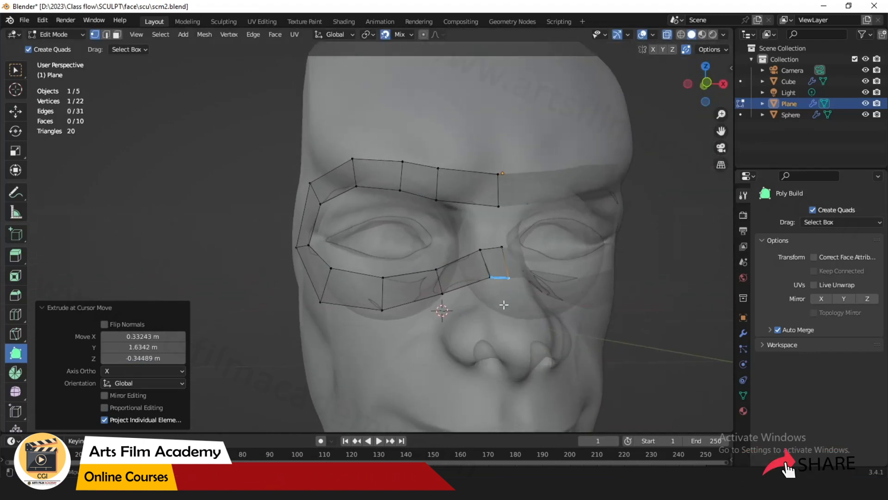
{"action": "mouse_move", "coordinate": [504, 304]}
{"action": "left_mouse_down"}
{"action": "mouse_move", "coordinate": [509, 323]}
{"action": "mouse_move", "coordinate": [506, 305]}
{"action": "left_mouse_up"}
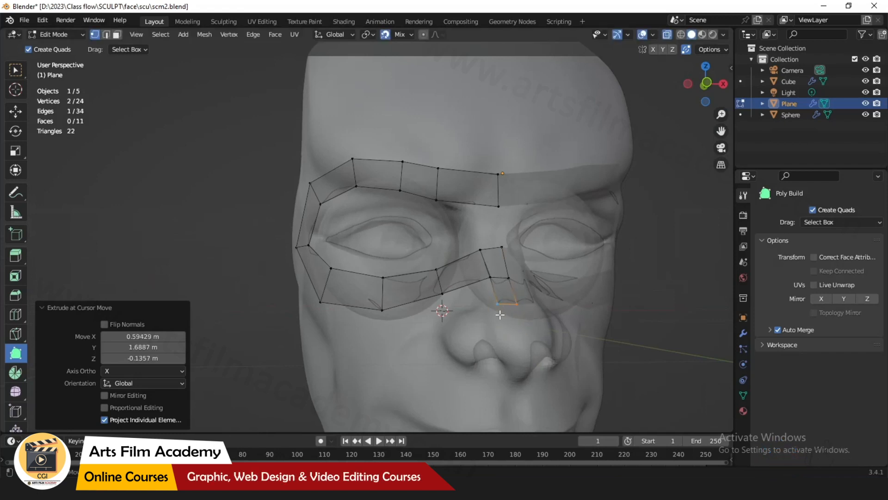
{"action": "left_click_drag", "start_coordinate": [503, 340], "coordinate": [508, 360]}
{"action": "middle_click_drag", "start_coordinate": [492, 378], "coordinate": [452, 347]}
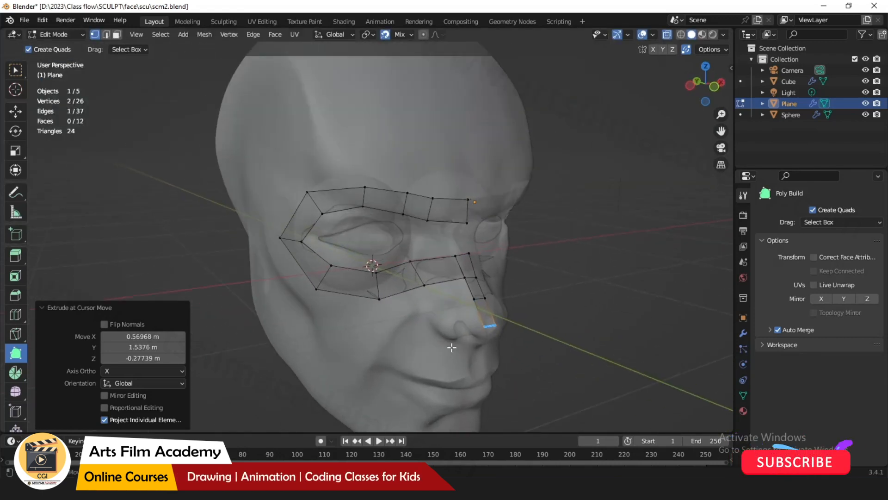
{"action": "scroll", "coordinate": [476, 292], "scroll_direction": "up", "scroll_amount": 2}
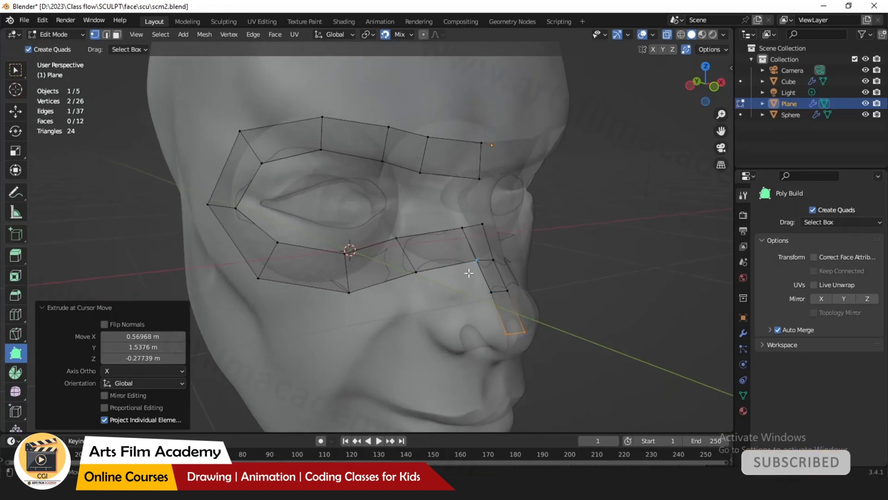
{"action": "left_click_drag", "start_coordinate": [477, 261], "coordinate": [460, 288]}
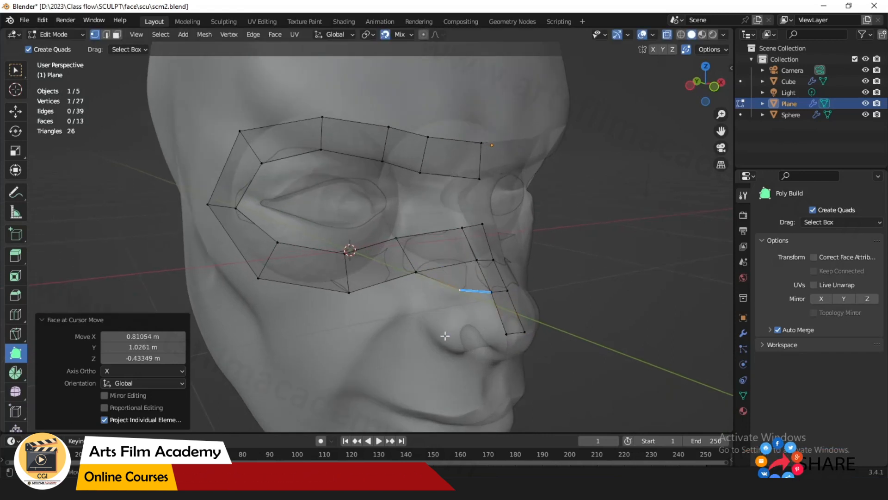
{"action": "key", "text": "ctrl+z"}
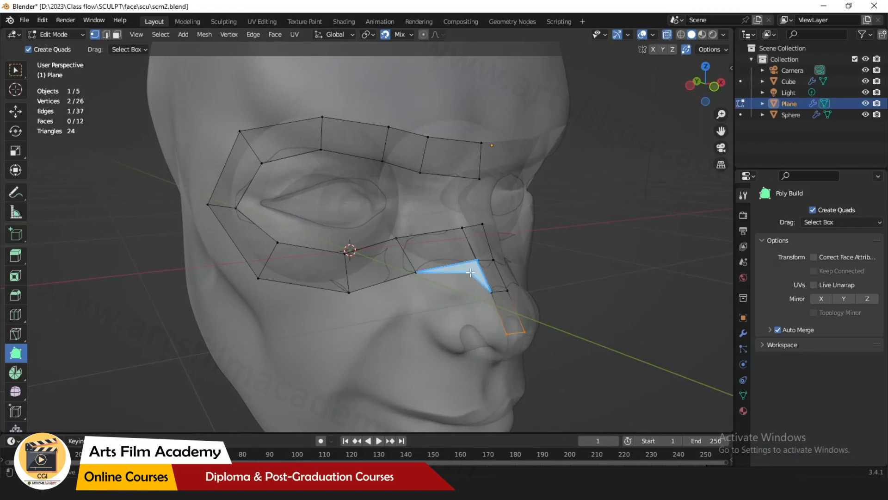
- Build quads below the under-eye strip along the side of the nose and cheek, and extrude two quads down beside the smile line
{"action": "left_click_drag", "start_coordinate": [470, 272], "coordinate": [433, 307]}
{"action": "scroll", "coordinate": [516, 236], "scroll_direction": "down", "scroll_amount": 2}
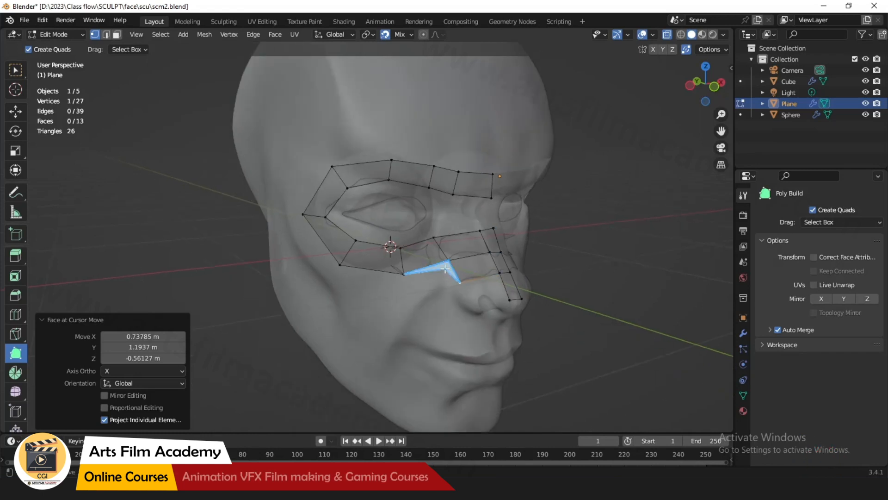
{"action": "left_click_drag", "start_coordinate": [446, 277], "coordinate": [398, 325]}
{"action": "mouse_move", "coordinate": [417, 355]}
{"action": "middle_mouse_down"}
{"action": "mouse_move", "coordinate": [359, 277]}
{"action": "mouse_move", "coordinate": [506, 270]}
{"action": "mouse_move", "coordinate": [485, 317]}
{"action": "mouse_move", "coordinate": [407, 352]}
{"action": "middle_mouse_up"}
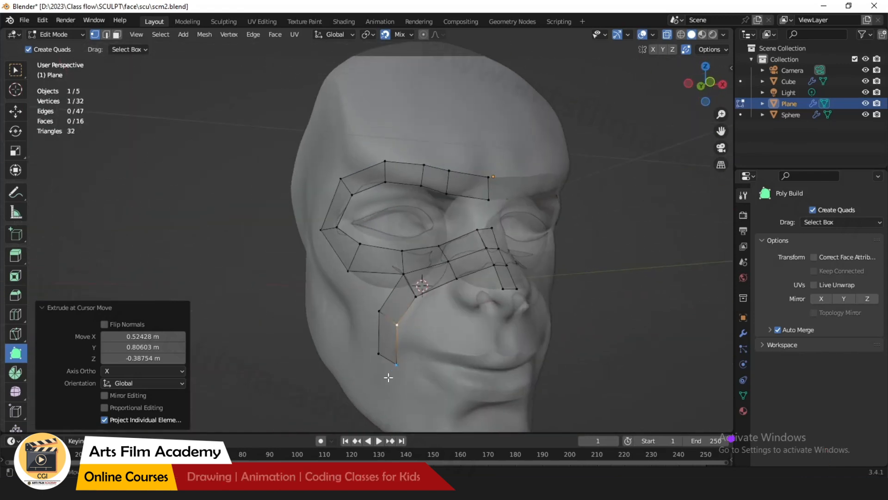
- Adjust the cheek strip's lower end, extend it one quad toward the chin, and add three quads around the nostril to the nose's underside
{"action": "mouse_move", "coordinate": [379, 356]}
{"action": "left_mouse_down"}
{"action": "mouse_move", "coordinate": [371, 355]}
{"action": "mouse_move", "coordinate": [394, 351]}
{"action": "mouse_move", "coordinate": [369, 356]}
{"action": "mouse_move", "coordinate": [389, 356]}
{"action": "left_mouse_up"}
{"action": "scroll", "coordinate": [394, 355], "scroll_direction": "down", "scroll_amount": 2}
{"action": "middle_click_drag", "start_coordinate": [394, 355], "coordinate": [407, 363]}
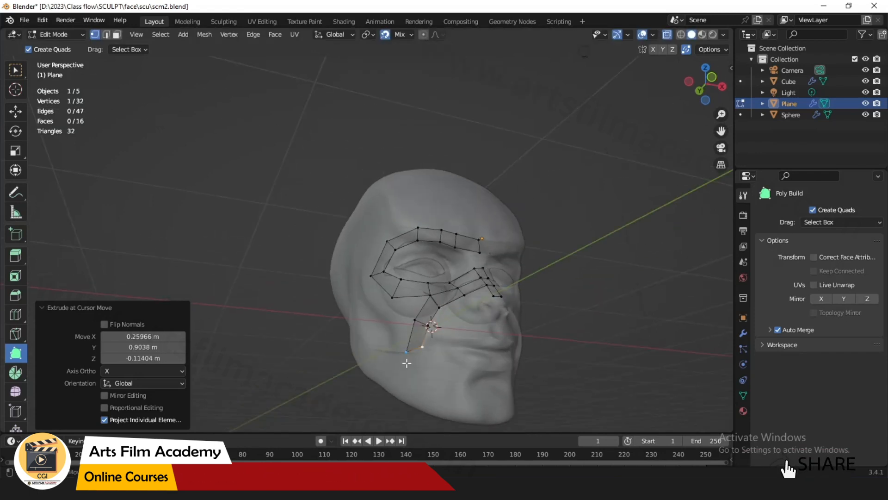
{"action": "scroll", "coordinate": [425, 365], "scroll_direction": "up", "scroll_amount": 2}
{"action": "left_click_drag", "start_coordinate": [418, 370], "coordinate": [442, 374]}
{"action": "scroll", "coordinate": [490, 324], "scroll_direction": "down", "scroll_amount": 1}
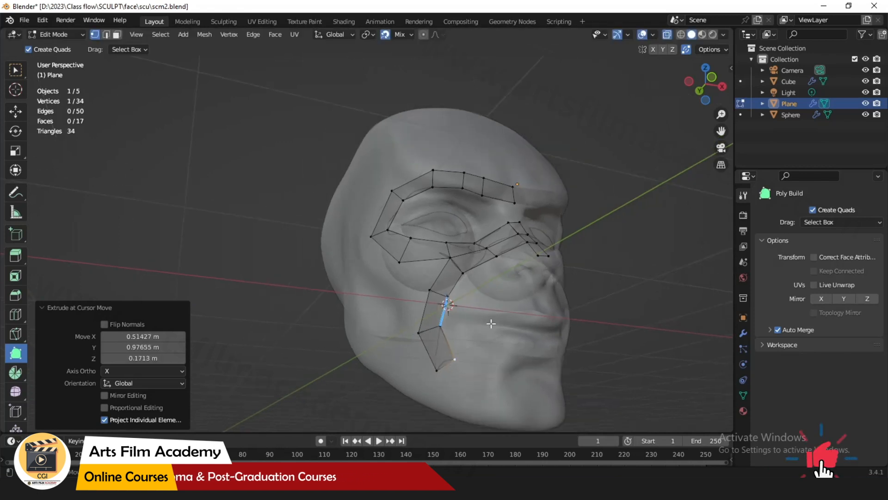
{"action": "middle_click_drag", "start_coordinate": [490, 325], "coordinate": [480, 376]}
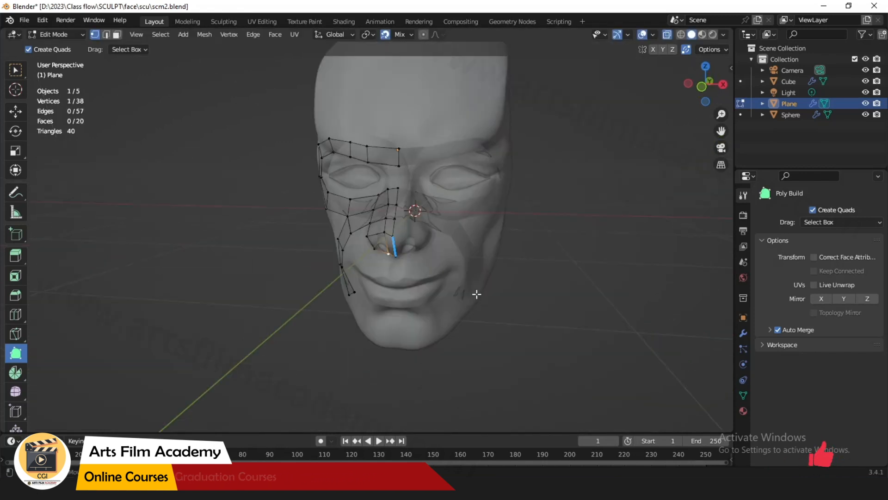
- Extrude four quads from the nostril's underside across the upper lip, and pull the end vertices into place at the mouth corner
{"action": "scroll", "coordinate": [476, 293], "scroll_direction": "up", "scroll_amount": 2}
{"action": "left_click_drag", "start_coordinate": [480, 247], "coordinate": [446, 286]}
{"action": "left_click_drag", "start_coordinate": [446, 273], "coordinate": [413, 273]}
{"action": "left_click_drag", "start_coordinate": [413, 242], "coordinate": [410, 250]}
{"action": "left_click_drag", "start_coordinate": [414, 287], "coordinate": [390, 284]}
{"action": "left_click_drag", "start_coordinate": [377, 248], "coordinate": [384, 271]}
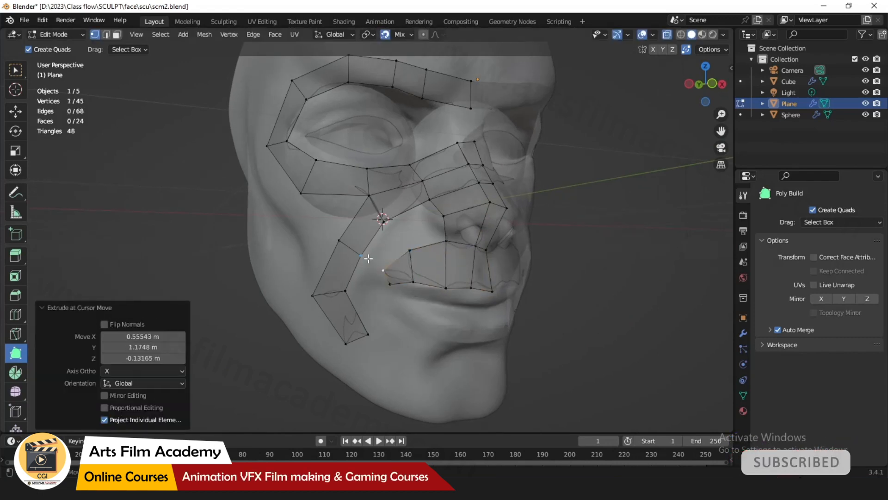
- Reposition the cheek strip's vertices beside the smile line and the upper-lip quads' vertices around the mouth corner
{"action": "left_click_drag", "start_coordinate": [339, 240], "coordinate": [316, 233]}
{"action": "left_click_drag", "start_coordinate": [360, 255], "coordinate": [352, 254]}
{"action": "left_click_drag", "start_coordinate": [383, 271], "coordinate": [364, 274]}
{"action": "left_click_drag", "start_coordinate": [390, 284], "coordinate": [386, 289]}
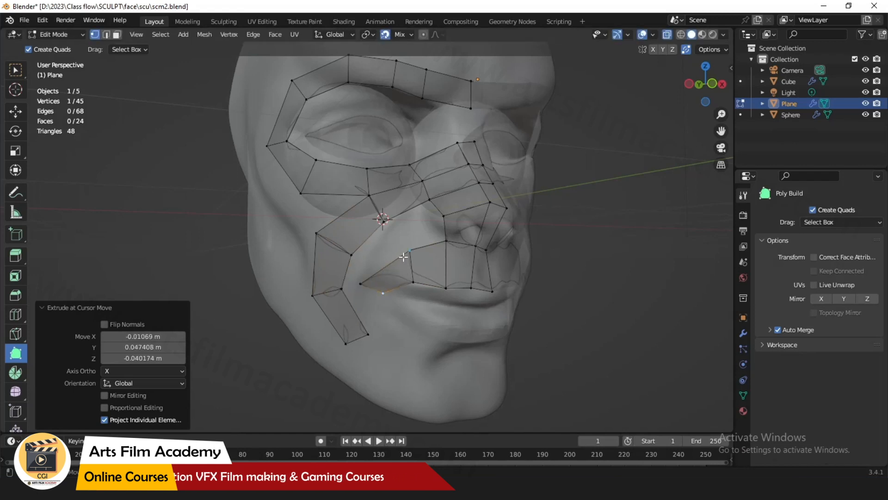
{"action": "left_click_drag", "start_coordinate": [409, 251], "coordinate": [399, 254]}
{"action": "scroll", "coordinate": [468, 160], "scroll_direction": "down", "scroll_amount": 5}
{"action": "middle_click_drag", "start_coordinate": [468, 160], "coordinate": [465, 168]}
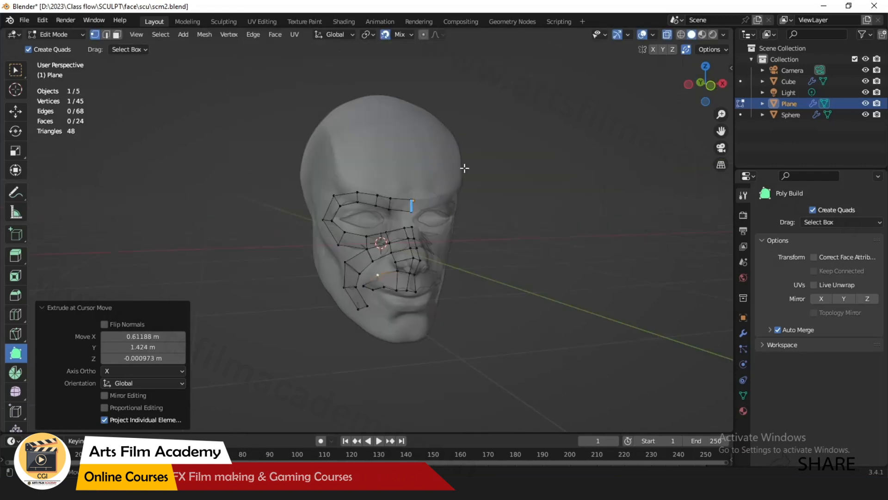
- Start a new file with the default scene, discarding the unsaved changes to scm2.blend
{"action": "left_click", "coordinate": [24, 20]}
{"action": "mouse_move", "coordinate": [41, 32]}
{"action": "left_click", "coordinate": [144, 32]}
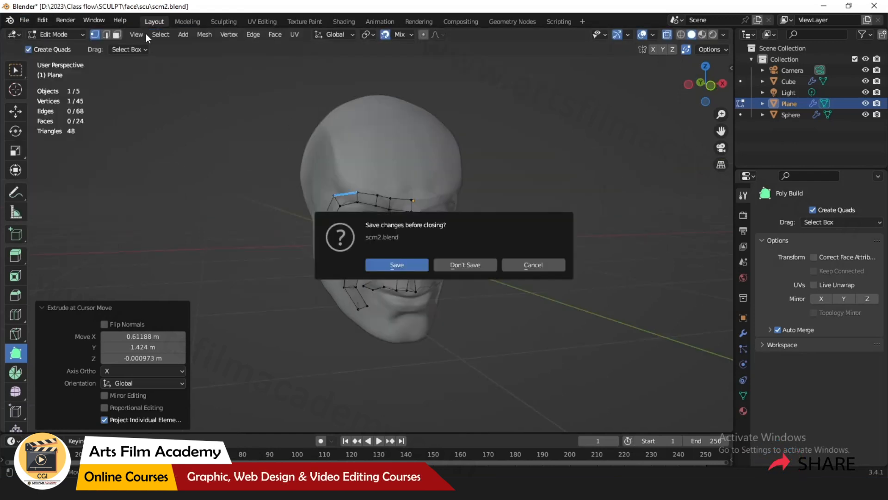
{"action": "left_click", "coordinate": [457, 267]}
{"action": "scroll", "coordinate": [323, 216], "scroll_direction": "up", "scroll_amount": 4}
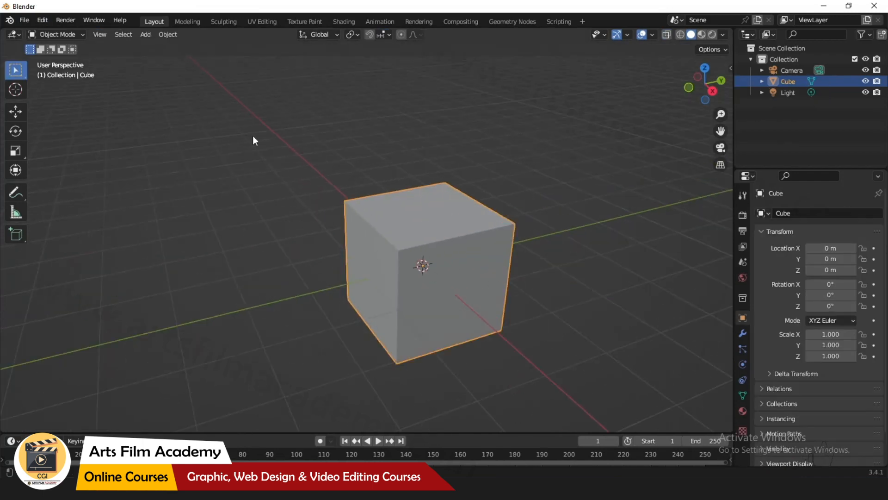
- Delete the default cube from the scene
{"action": "scroll", "coordinate": [253, 136], "scroll_direction": "down", "scroll_amount": 2}
{"action": "scroll", "coordinate": [343, 213], "scroll_direction": "up", "scroll_amount": 2}
{"action": "left_click", "coordinate": [576, 233]}
{"action": "left_click", "coordinate": [424, 191]}
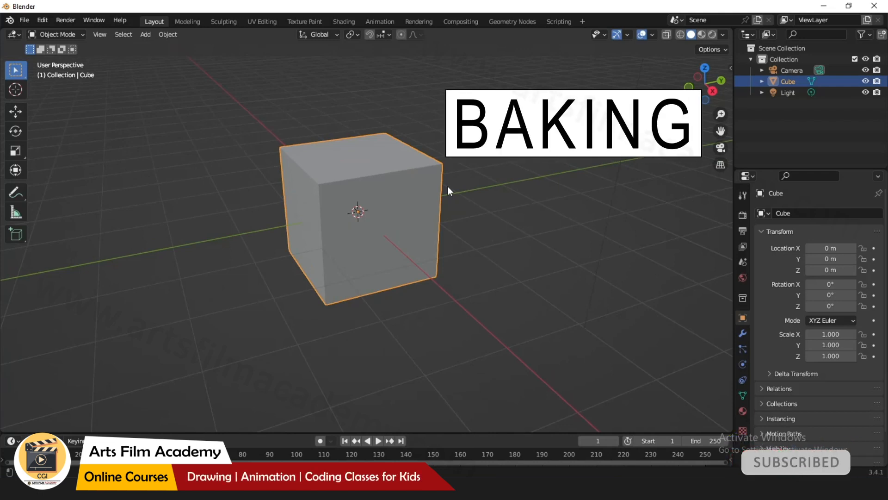
{"action": "key", "text": "Delete"}
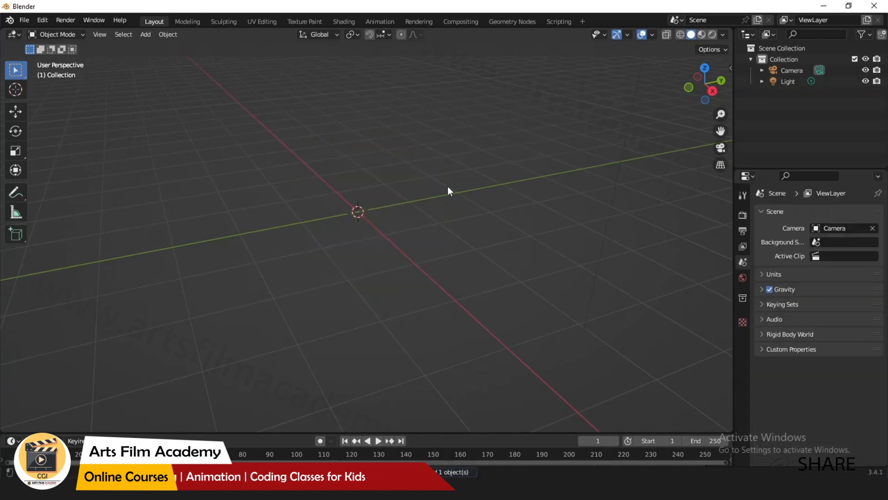
- Add a UV sphere mesh at the centre of the scene
{"action": "left_click", "coordinate": [145, 35]}
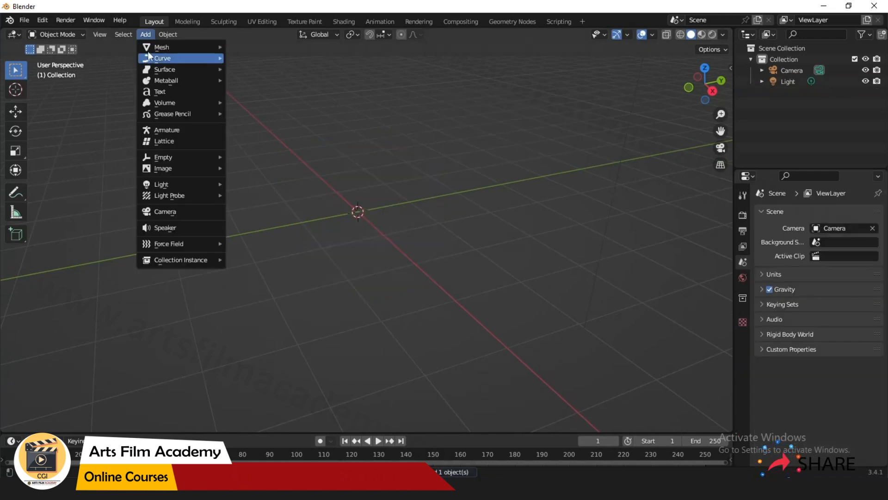
{"action": "mouse_move", "coordinate": [162, 47]}
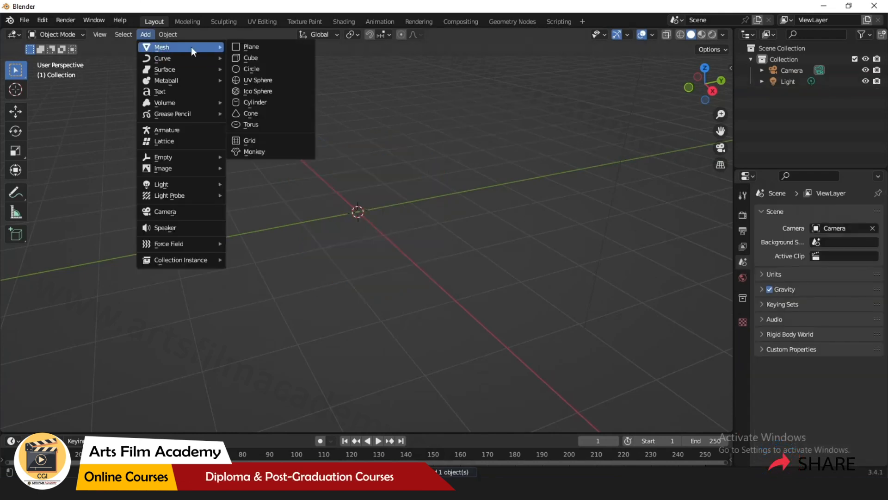
{"action": "left_click", "coordinate": [266, 81]}
{"action": "scroll", "coordinate": [291, 177], "scroll_direction": "up", "scroll_amount": 2}
{"action": "scroll", "coordinate": [220, 97], "scroll_direction": "down", "scroll_amount": 3}
{"action": "scroll", "coordinate": [349, 96], "scroll_direction": "up", "scroll_amount": 2}
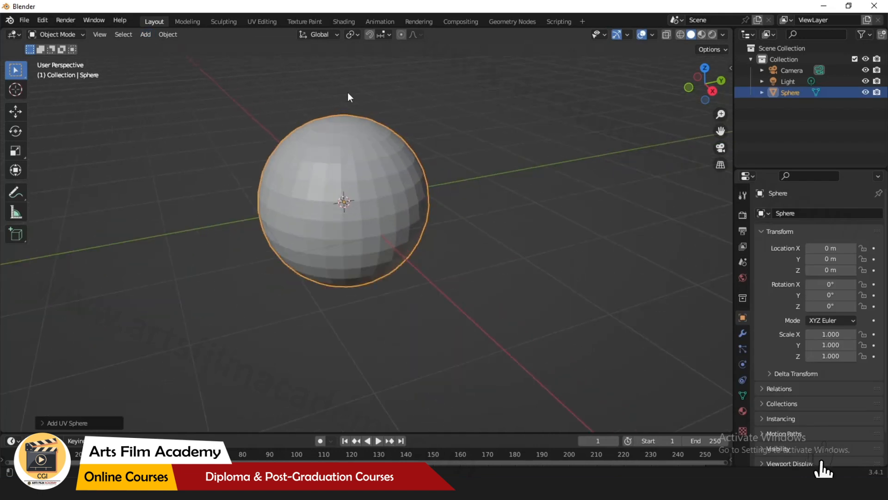
{"action": "scroll", "coordinate": [215, 139], "scroll_direction": "up", "scroll_amount": 2}
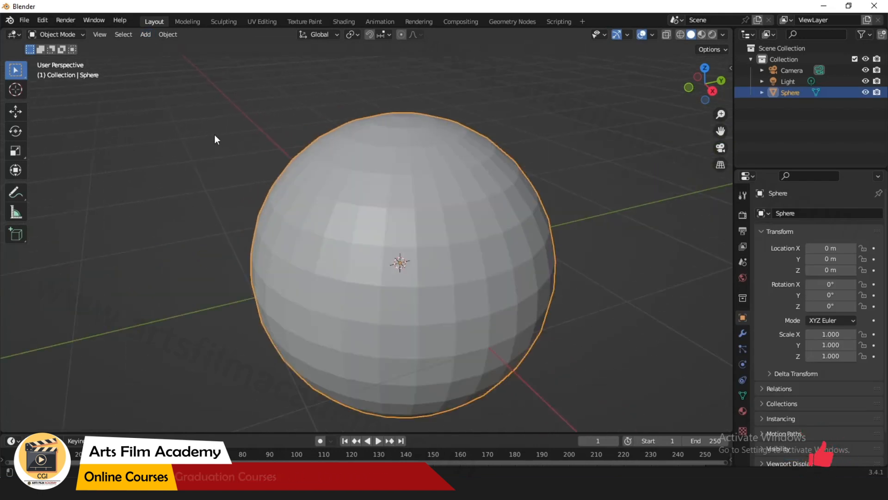
- Give the sphere a Catmull-Clark Subdivision modifier with viewport level 3 and apply it
{"action": "key", "text": "ctrl+2"}
{"action": "left_click", "coordinate": [743, 333]}
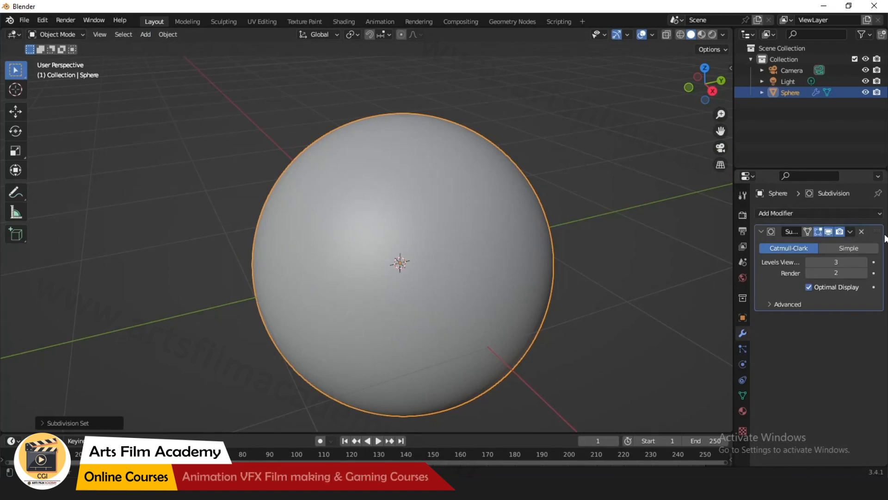
{"action": "left_click", "coordinate": [852, 232]}
{"action": "left_click", "coordinate": [821, 244]}
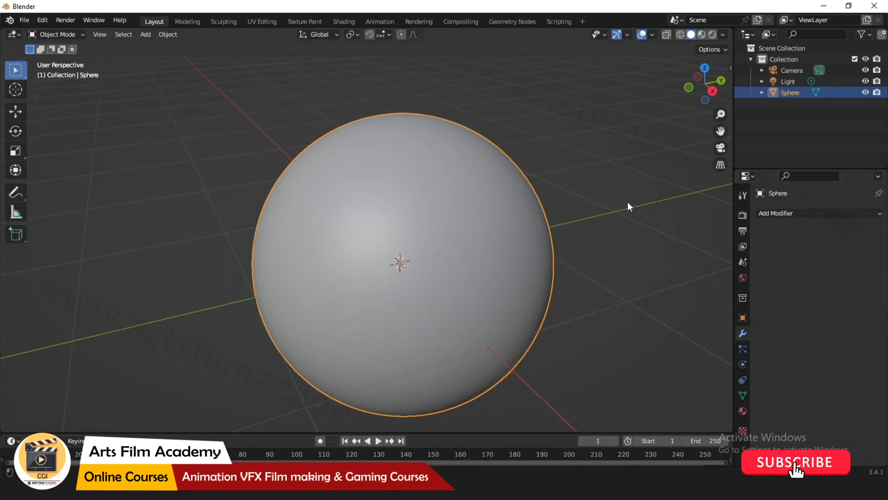
- Switch to the Sculpting workspace to sculpt on the subdivided sphere
{"action": "left_click", "coordinate": [224, 20]}
{"action": "scroll", "coordinate": [264, 249], "scroll_direction": "up", "scroll_amount": 3}
{"action": "scroll", "coordinate": [504, 184], "scroll_direction": "up", "scroll_amount": 2}
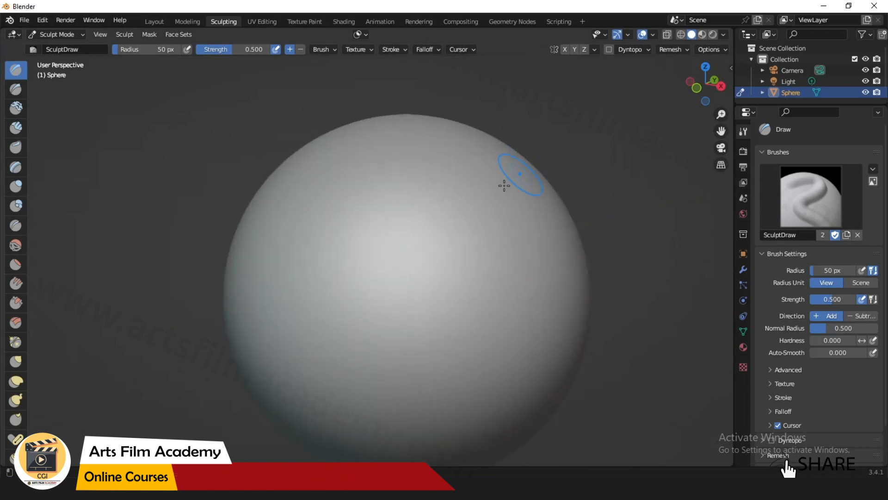
{"action": "scroll", "coordinate": [449, 230], "scroll_direction": "down", "scroll_amount": 3}
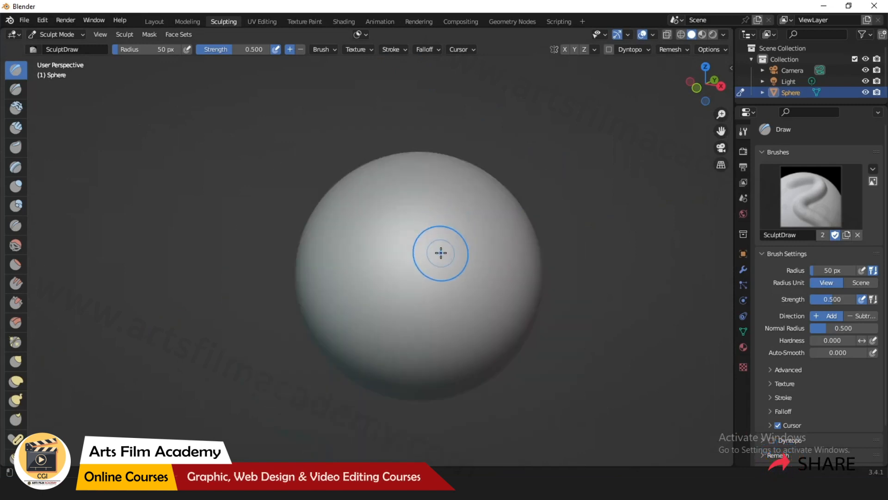
- Reduce the Draw brush radius to 11 px
{"action": "key", "text": "bracketleft"}
{"action": "key", "text": "bracketleft"}
{"action": "key", "text": "bracketleft"}
{"action": "key", "text": "bracketleft"}
{"action": "key", "text": "bracketleft"}
{"action": "key", "text": "bracketleft"}
{"action": "key", "text": "bracketleft"}
{"action": "key", "text": "bracketleft"}
{"action": "key", "text": "bracketleft"}
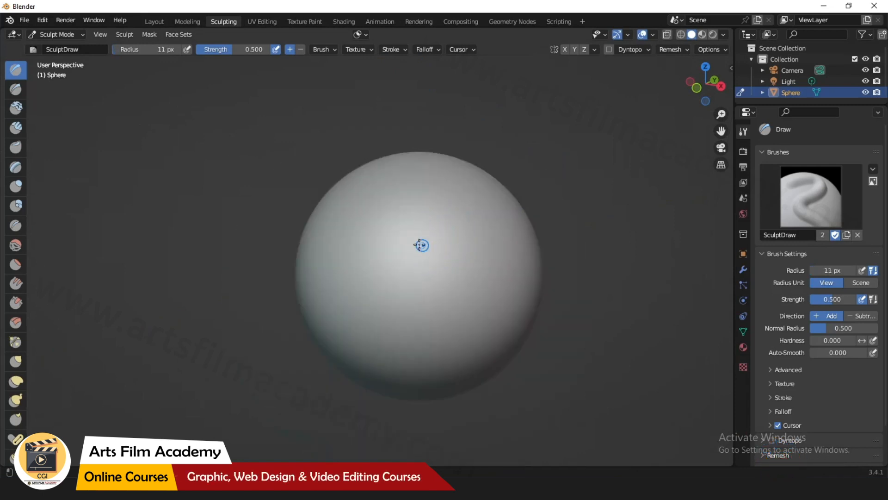
- Try a short downward Draw stroke near the middle of the sphere and undo it
{"action": "scroll", "coordinate": [420, 245], "scroll_direction": "up", "scroll_amount": 1}
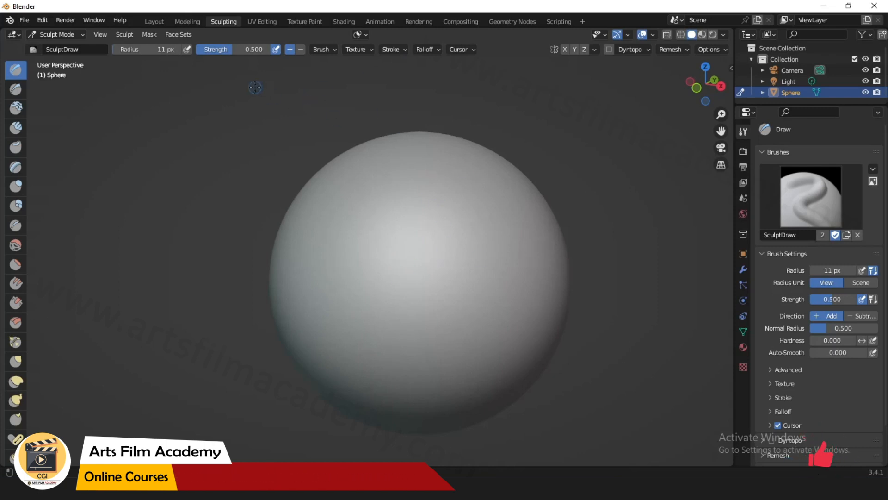
{"action": "scroll", "coordinate": [276, 182], "scroll_direction": "down", "scroll_amount": 1}
{"action": "scroll", "coordinate": [437, 208], "scroll_direction": "up", "scroll_amount": 2}
{"action": "scroll", "coordinate": [471, 212], "scroll_direction": "down", "scroll_amount": 2}
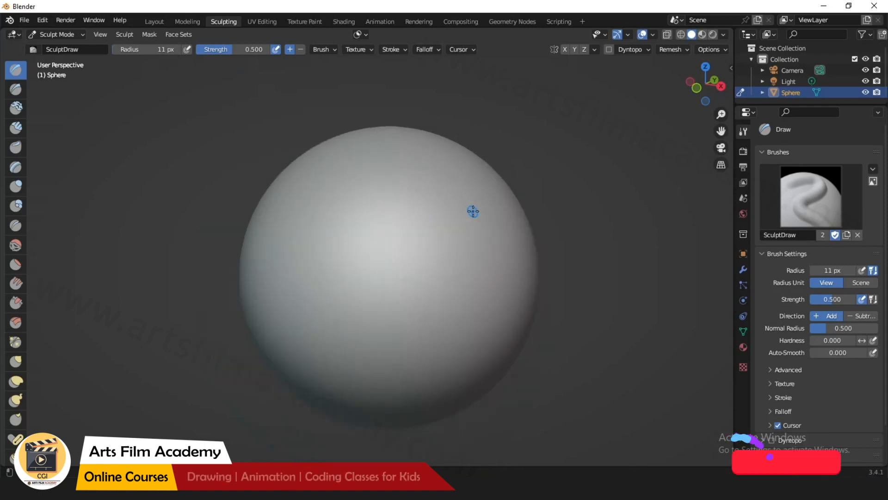
{"action": "scroll", "coordinate": [391, 215], "scroll_direction": "up", "scroll_amount": 1}
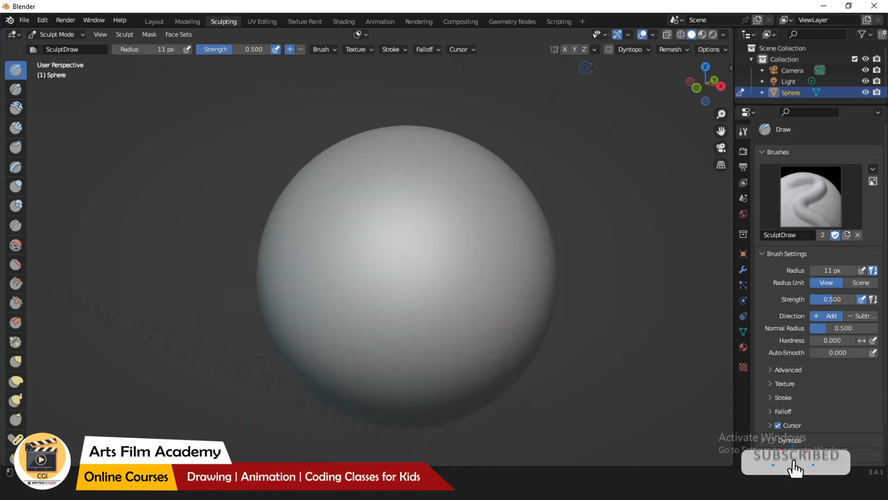
{"action": "mouse_move", "coordinate": [420, 241]}
{"action": "left_mouse_down"}
{"action": "mouse_move", "coordinate": [353, 260]}
{"action": "mouse_move", "coordinate": [405, 273]}
{"action": "left_mouse_up"}
{"action": "key", "text": "ctrl+z"}
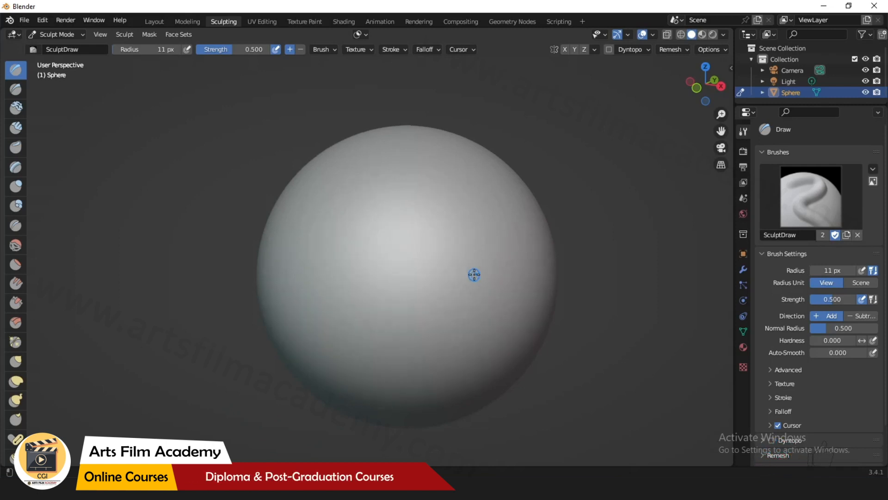
- Set the sphere's remesh voxel size to about 0.0155 m and open the Remesh settings
{"action": "key", "text": "shift+r"}
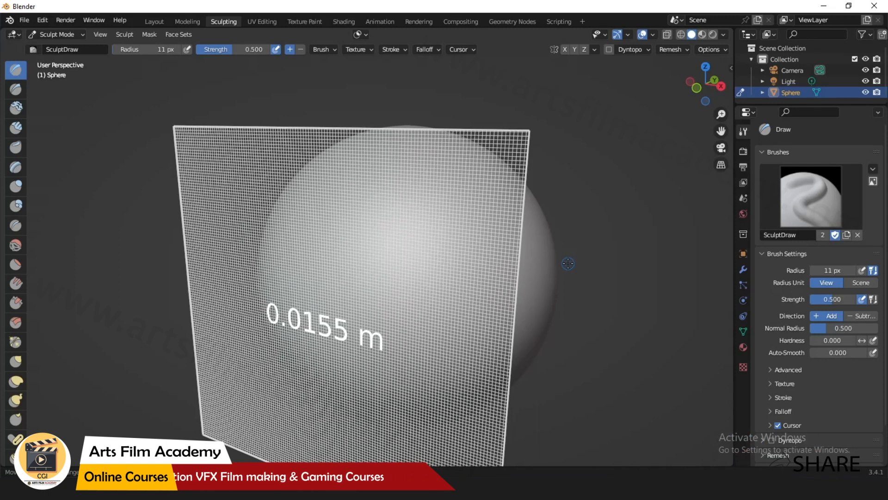
{"action": "left_click", "coordinate": [567, 262]}
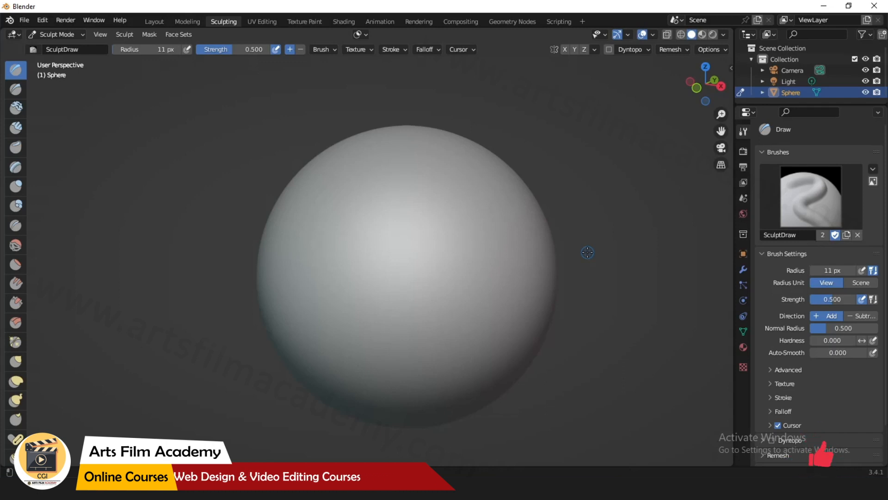
{"action": "left_click", "coordinate": [682, 49]}
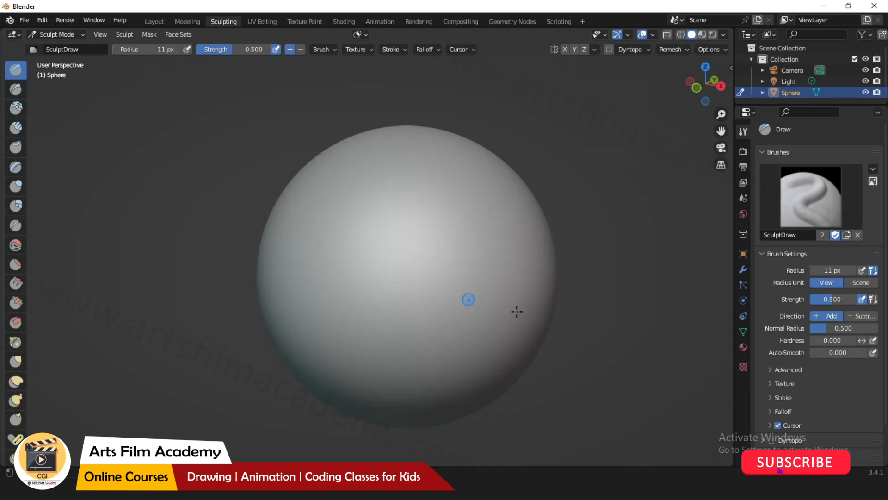
- Examine the sphere's smooth surface from several angles and distances
{"action": "middle_click_drag", "start_coordinate": [518, 311], "coordinate": [488, 301]}
{"action": "scroll", "coordinate": [237, 170], "scroll_direction": "down", "scroll_amount": 1}
{"action": "scroll", "coordinate": [301, 286], "scroll_direction": "up", "scroll_amount": 1}
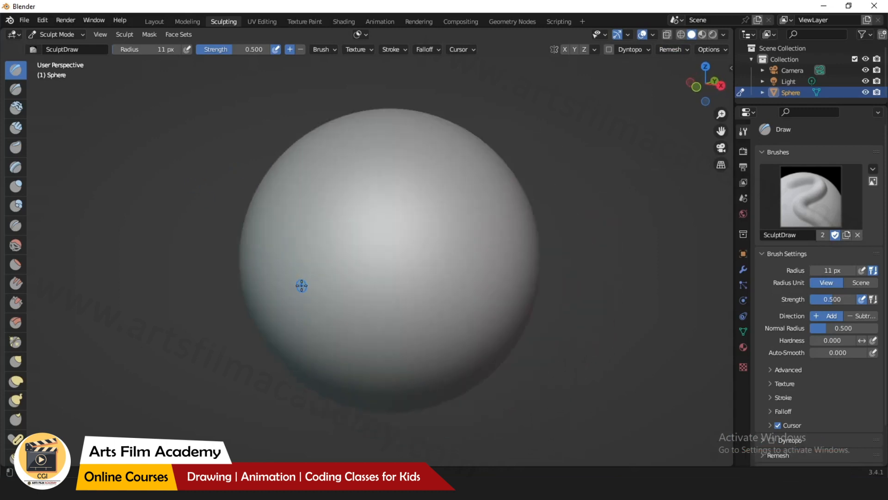
{"action": "middle_click_drag", "start_coordinate": [233, 253], "coordinate": [238, 254]}
{"action": "scroll", "coordinate": [535, 160], "scroll_direction": "up", "scroll_amount": 1}
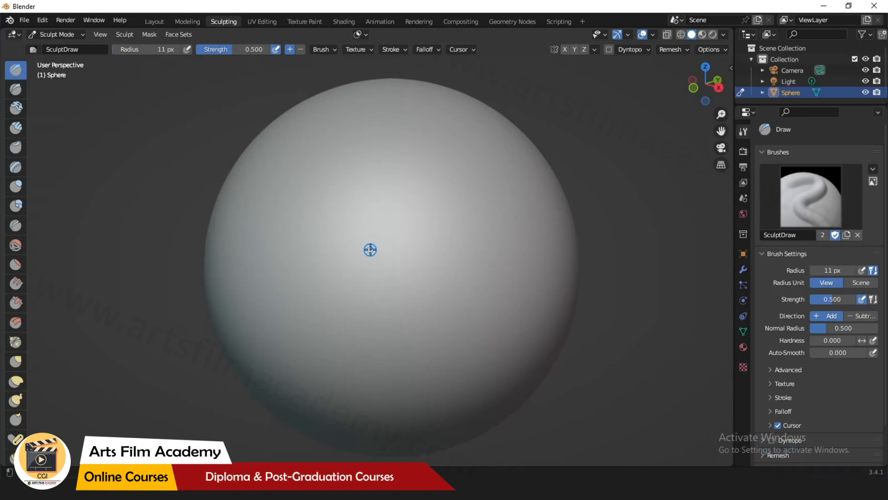
{"action": "scroll", "coordinate": [420, 249], "scroll_direction": "down", "scroll_amount": 1}
{"action": "middle_click_drag", "start_coordinate": [475, 292], "coordinate": [476, 282]}
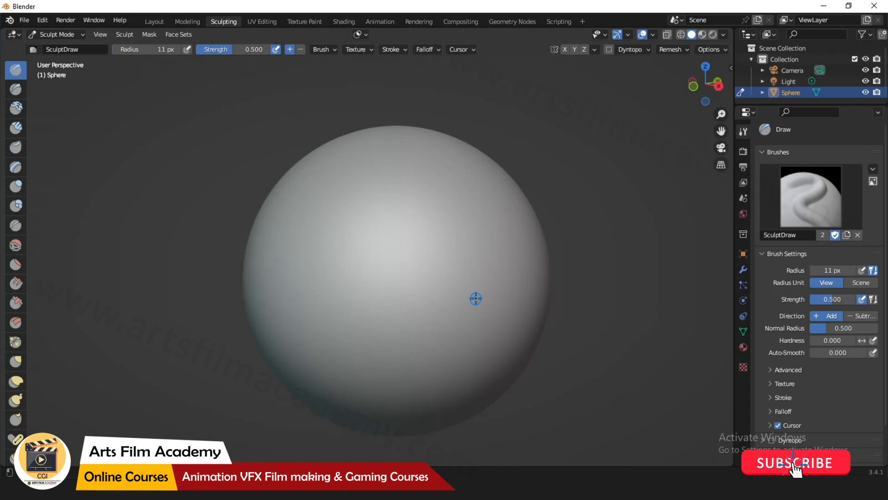
{"action": "scroll", "coordinate": [434, 287], "scroll_direction": "up", "scroll_amount": 2}
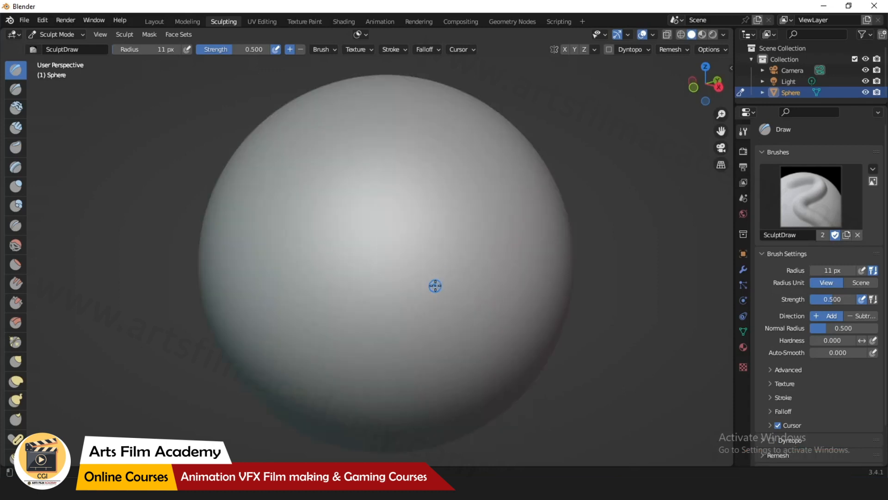
{"action": "scroll", "coordinate": [436, 287], "scroll_direction": "down", "scroll_amount": 1}
{"action": "middle_click_drag", "start_coordinate": [485, 312], "coordinate": [440, 341]}
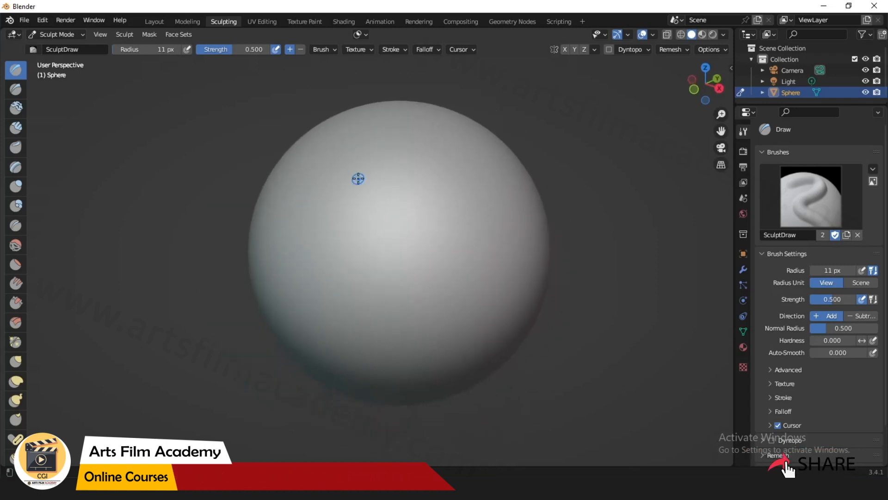
{"action": "scroll", "coordinate": [359, 178], "scroll_direction": "up", "scroll_amount": 1}
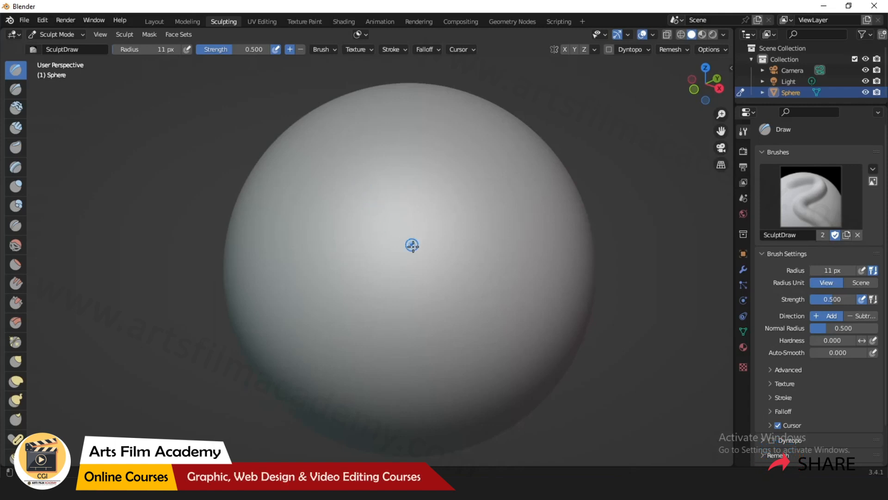
{"action": "middle_click_drag", "start_coordinate": [411, 244], "coordinate": [409, 252]}
{"action": "scroll", "coordinate": [236, 191], "scroll_direction": "down", "scroll_amount": 2}
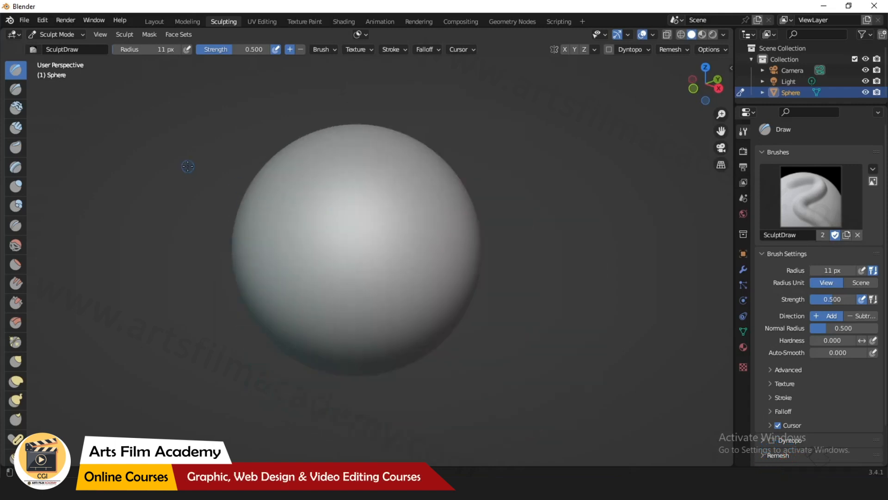
{"action": "scroll", "coordinate": [188, 167], "scroll_direction": "up", "scroll_amount": 1}
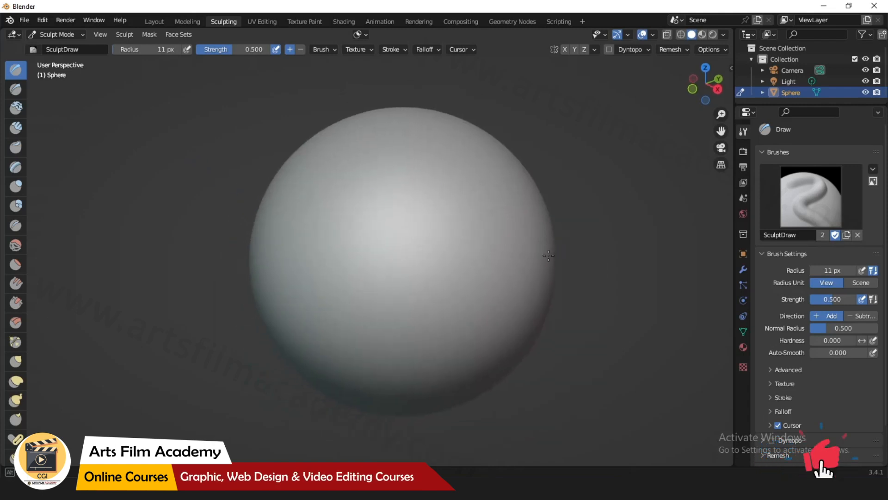
{"action": "scroll", "coordinate": [397, 227], "scroll_direction": "up", "scroll_amount": 2}
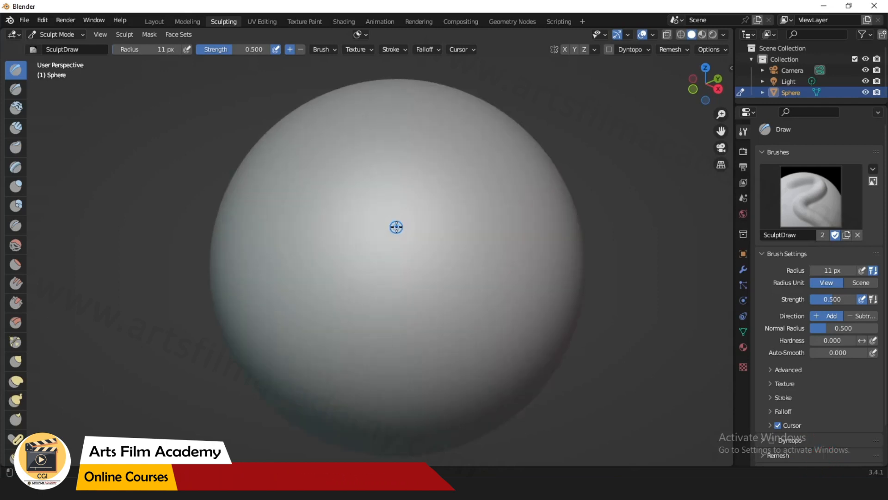
{"action": "scroll", "coordinate": [493, 265], "scroll_direction": "up", "scroll_amount": 1}
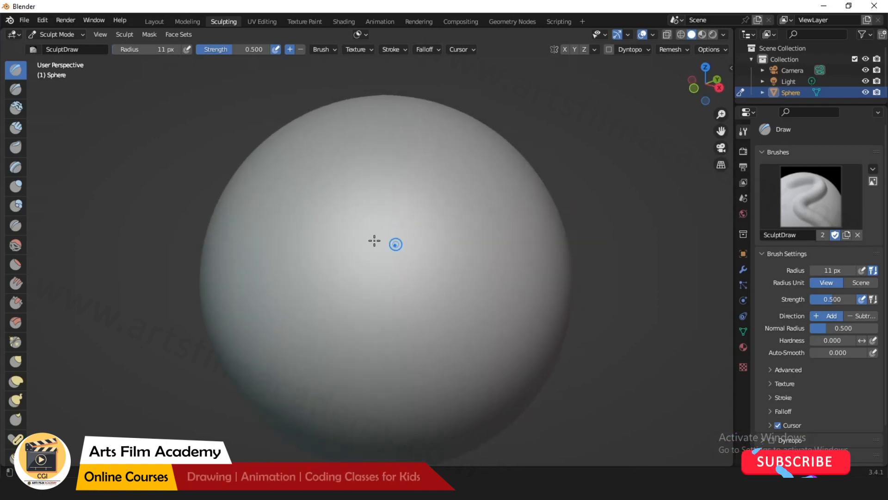
{"action": "scroll", "coordinate": [373, 240], "scroll_direction": "down", "scroll_amount": 2}
{"action": "scroll", "coordinate": [405, 271], "scroll_direction": "up", "scroll_amount": 1}
{"action": "left_click_drag", "start_coordinate": [363, 240], "coordinate": [400, 240]}
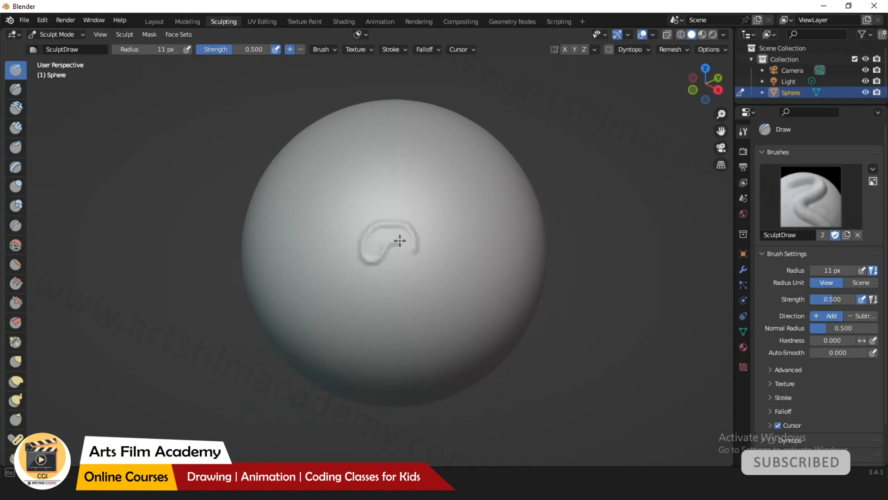
{"action": "left_click_drag", "start_coordinate": [385, 289], "coordinate": [384, 290]}
{"action": "key", "text": "ctrl+z"}
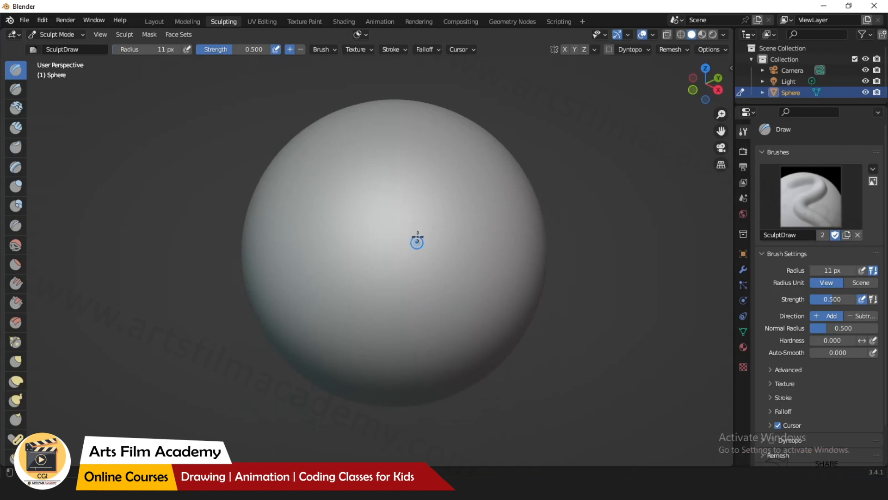
- Enable X-axis mirroring for sculpting and set six-fold radial symmetry about the X axis
{"action": "mouse_move", "coordinate": [417, 240]}
{"action": "middle_mouse_down"}
{"action": "mouse_move", "coordinate": [405, 234]}
{"action": "mouse_move", "coordinate": [443, 228]}
{"action": "middle_mouse_up"}
{"action": "left_click", "coordinate": [565, 49]}
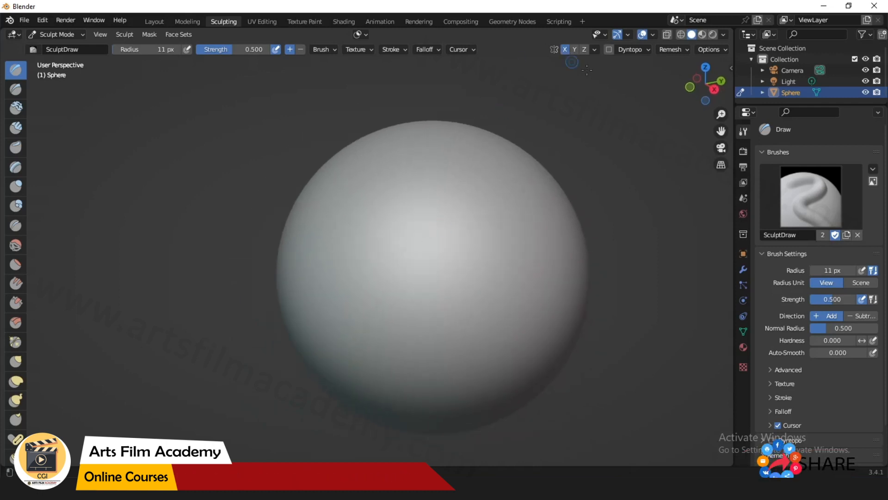
{"action": "left_click", "coordinate": [594, 50]}
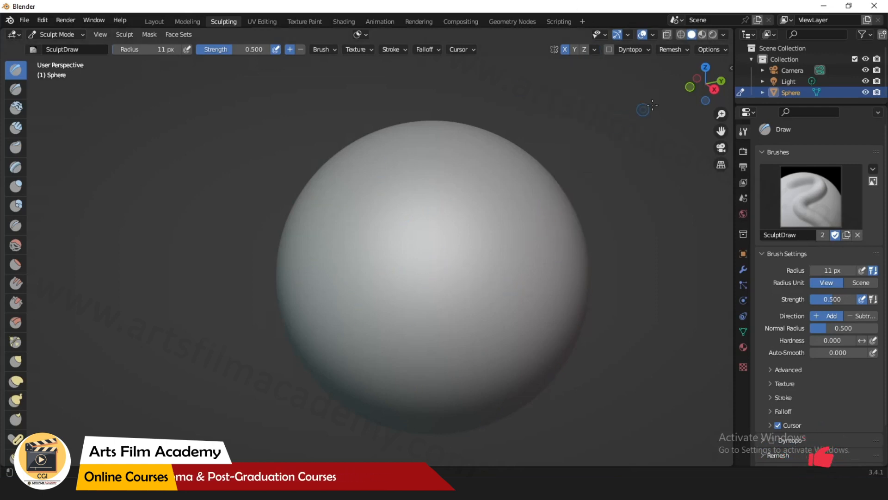
- In the right orthographic view, sculpt a radial ornament of curls, pointed tips and a central ring on the sphere with the Draw brush
{"action": "left_click", "coordinate": [715, 89]}
{"action": "scroll", "coordinate": [162, 187], "scroll_direction": "down", "scroll_amount": 2}
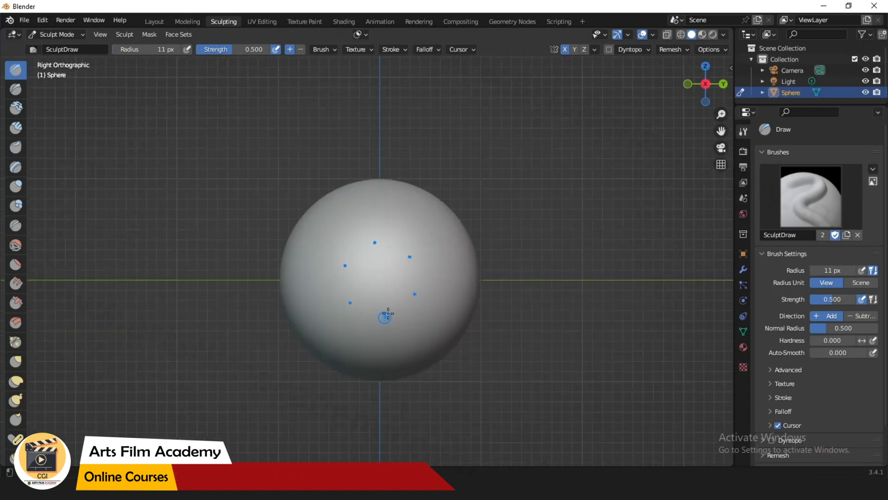
{"action": "scroll", "coordinate": [382, 283], "scroll_direction": "up", "scroll_amount": 3}
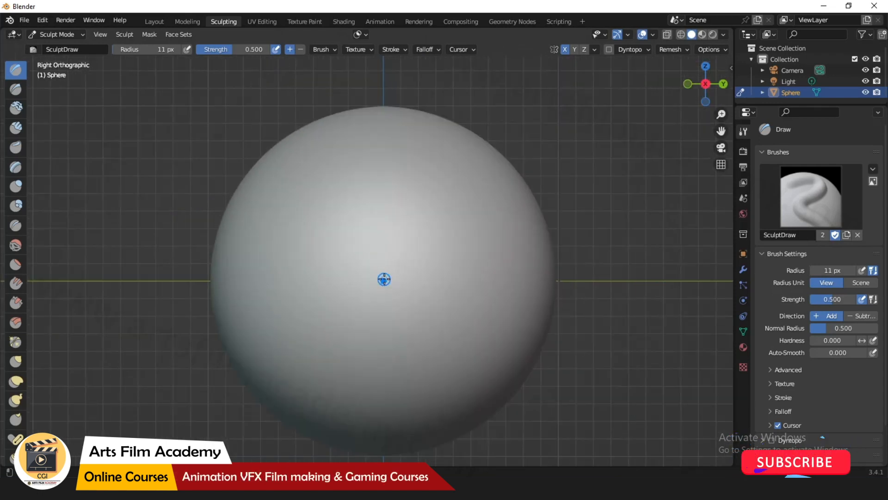
{"action": "mouse_move", "coordinate": [379, 277]}
{"action": "left_mouse_down"}
{"action": "mouse_move", "coordinate": [375, 262]}
{"action": "mouse_move", "coordinate": [341, 254]}
{"action": "mouse_move", "coordinate": [360, 250]}
{"action": "mouse_move", "coordinate": [374, 264]}
{"action": "mouse_move", "coordinate": [367, 238]}
{"action": "mouse_move", "coordinate": [337, 219]}
{"action": "left_mouse_up"}
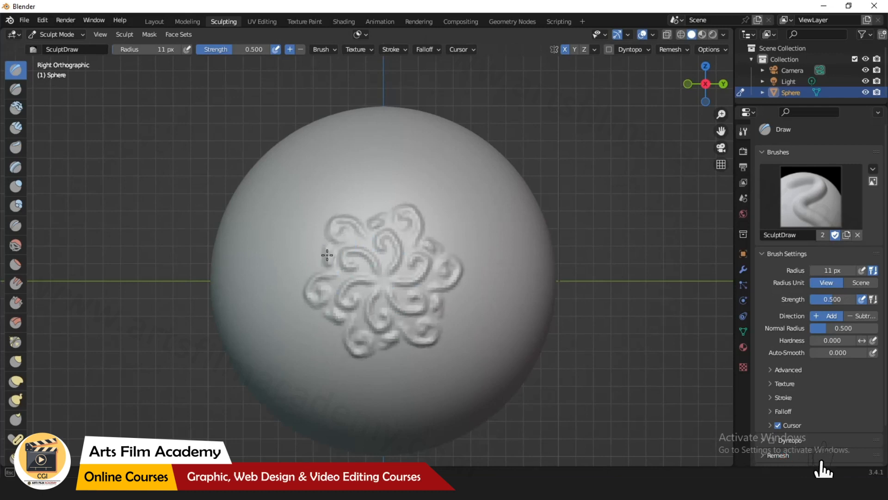
{"action": "left_click_drag", "start_coordinate": [317, 255], "coordinate": [293, 254]}
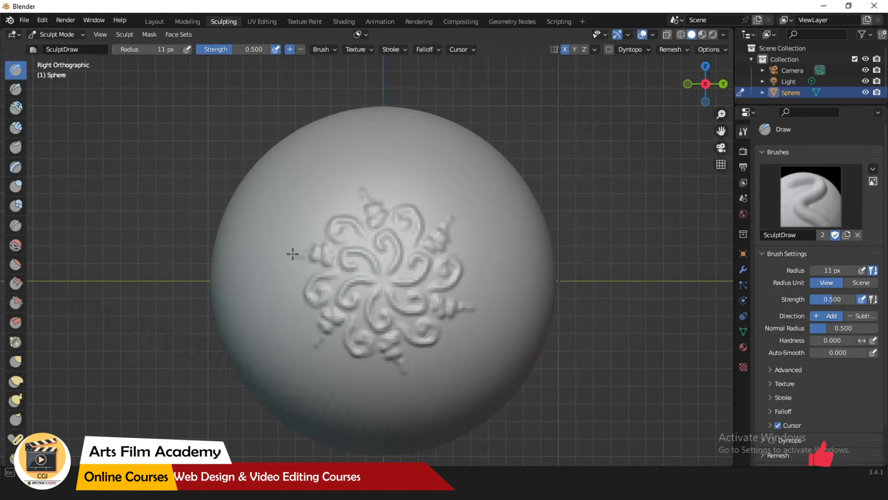
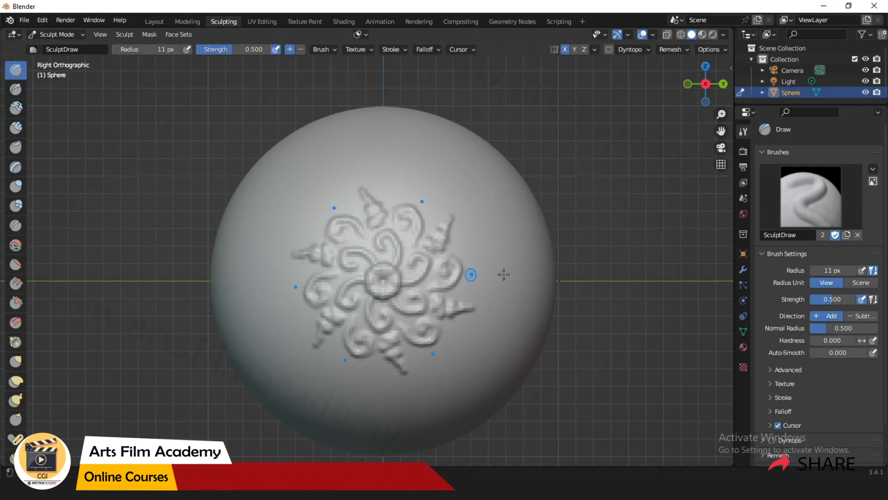
- Examine the relief of the sculpted ornament on the sphere from several angles and distances
{"action": "mouse_move", "coordinate": [502, 273]}
{"action": "middle_mouse_down"}
{"action": "mouse_move", "coordinate": [481, 299]}
{"action": "mouse_move", "coordinate": [284, 269]}
{"action": "mouse_move", "coordinate": [299, 288]}
{"action": "mouse_move", "coordinate": [384, 295]}
{"action": "mouse_move", "coordinate": [323, 294]}
{"action": "middle_mouse_up"}
{"action": "scroll", "coordinate": [284, 269], "scroll_direction": "down", "scroll_amount": 3}
{"action": "scroll", "coordinate": [215, 235], "scroll_direction": "up", "scroll_amount": 2}
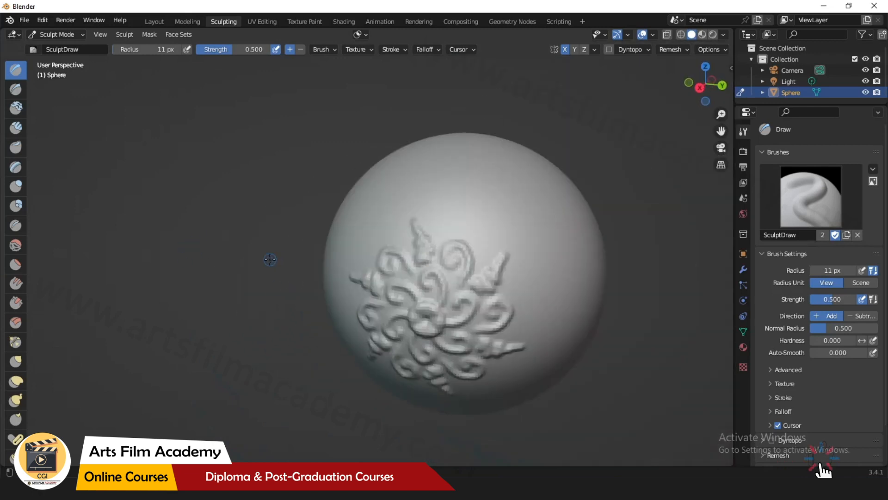
{"action": "middle_click_drag", "start_coordinate": [271, 259], "coordinate": [310, 236]}
{"action": "scroll", "coordinate": [240, 176], "scroll_direction": "down", "scroll_amount": 2}
{"action": "middle_click_drag", "start_coordinate": [514, 266], "coordinate": [497, 288]}
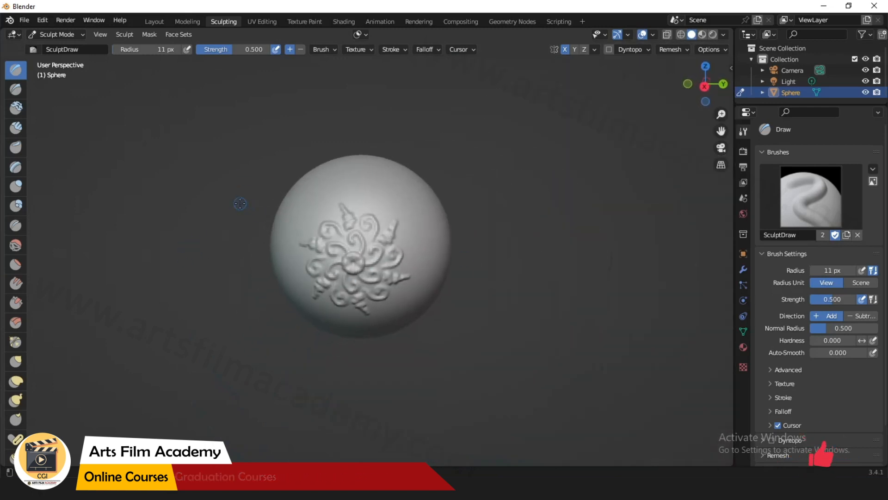
{"action": "scroll", "coordinate": [240, 204], "scroll_direction": "up", "scroll_amount": 1}
{"action": "middle_click_drag", "start_coordinate": [247, 240], "coordinate": [266, 222]}
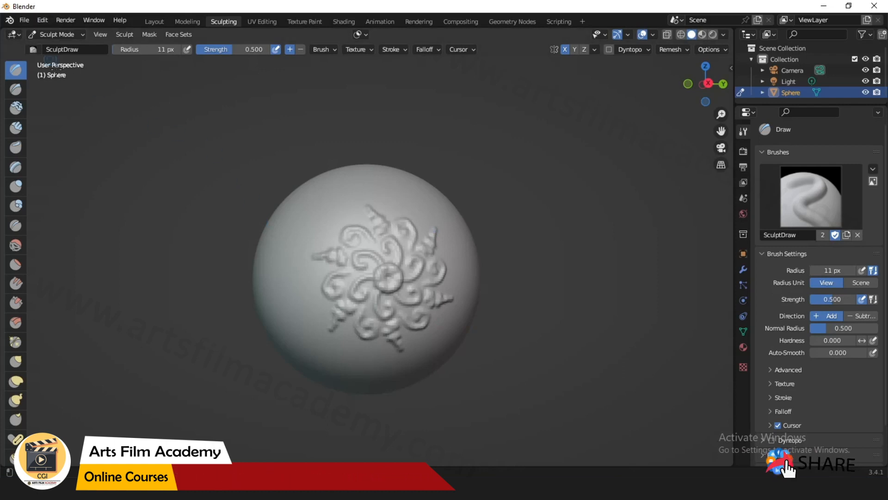
{"action": "middle_click_drag", "start_coordinate": [541, 254], "coordinate": [389, 246]}
{"action": "scroll", "coordinate": [198, 196], "scroll_direction": "up", "scroll_amount": 1}
{"action": "middle_click_drag", "start_coordinate": [198, 196], "coordinate": [227, 222]}
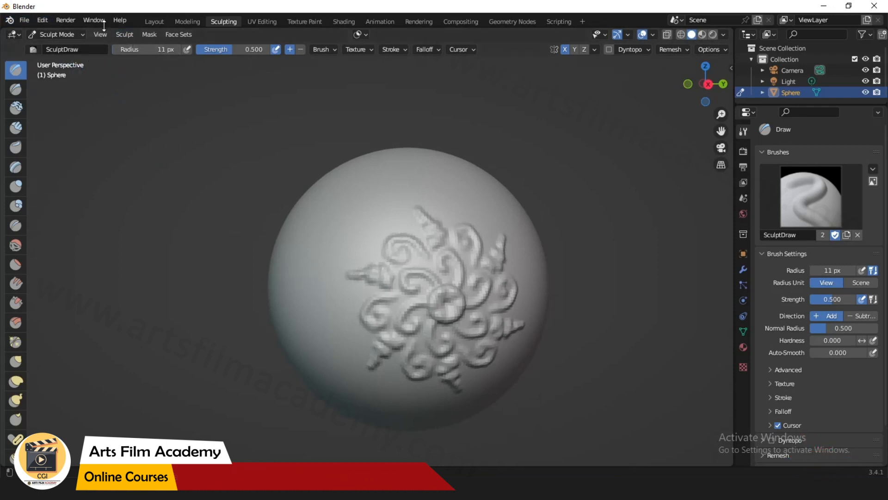
- Display scene statistics in the Layout workspace's viewport and reselect the sculpted sphere to check its vertex and face counts
{"action": "left_click", "coordinate": [152, 22]}
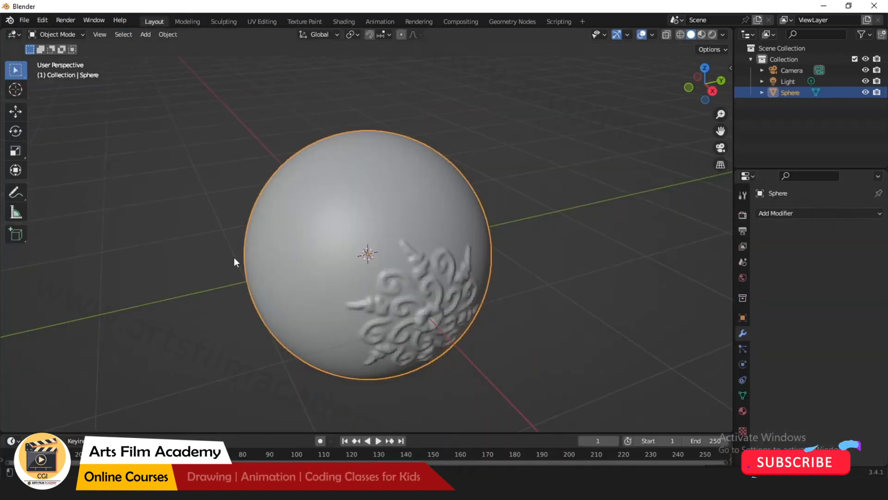
{"action": "mouse_move", "coordinate": [234, 257]}
{"action": "middle_mouse_down"}
{"action": "mouse_move", "coordinate": [179, 223]}
{"action": "mouse_move", "coordinate": [436, 240]}
{"action": "middle_mouse_up"}
{"action": "left_click", "coordinate": [653, 34]}
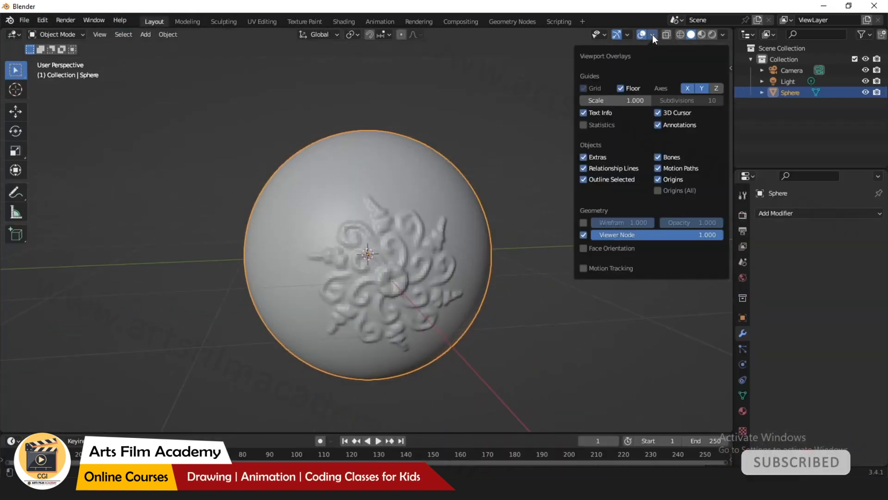
{"action": "left_click", "coordinate": [583, 124]}
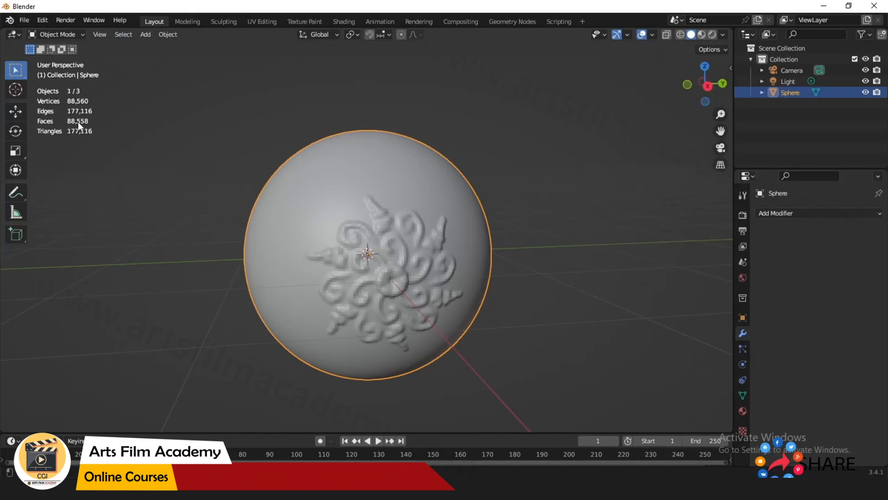
{"action": "left_click", "coordinate": [546, 173]}
{"action": "left_click", "coordinate": [367, 174]}
{"action": "middle_click_drag", "start_coordinate": [397, 232], "coordinate": [199, 173]}
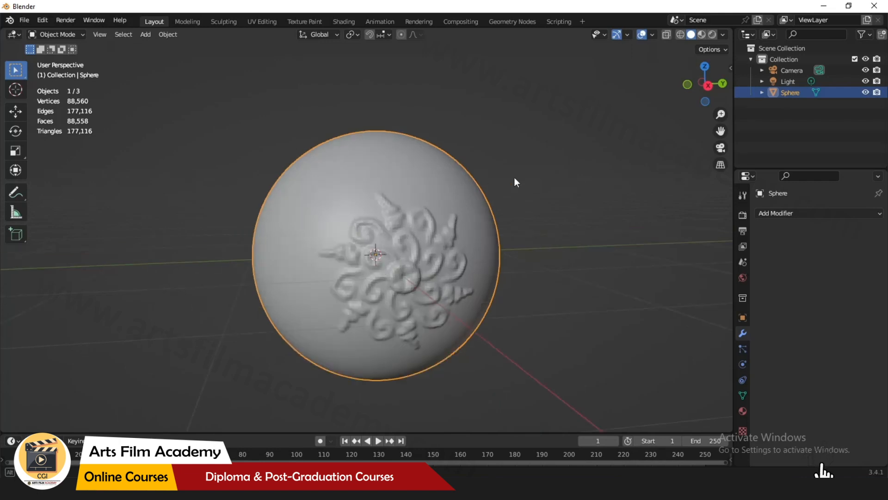
{"action": "mouse_move", "coordinate": [517, 182]}
{"action": "middle_mouse_down"}
{"action": "mouse_move", "coordinate": [498, 196]}
{"action": "mouse_move", "coordinate": [500, 184]}
{"action": "middle_mouse_up"}
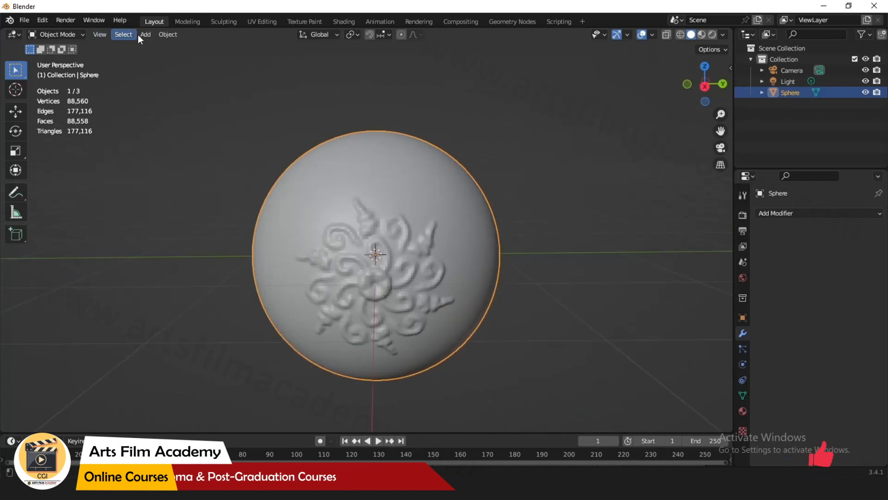
{"action": "middle_click_drag", "start_coordinate": [185, 167], "coordinate": [212, 165]}
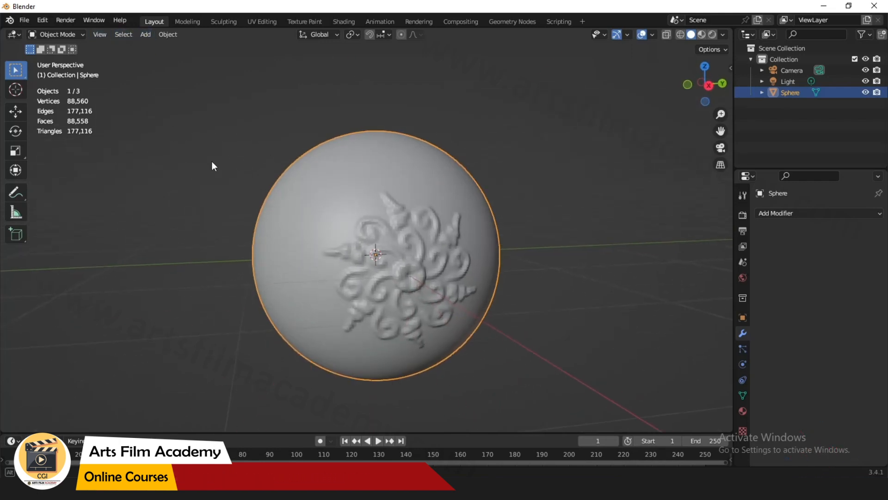
- Add a UV sphere at the scene's centre, overlapping the sculpted sphere
{"action": "left_click", "coordinate": [145, 34]}
{"action": "mouse_move", "coordinate": [153, 49]}
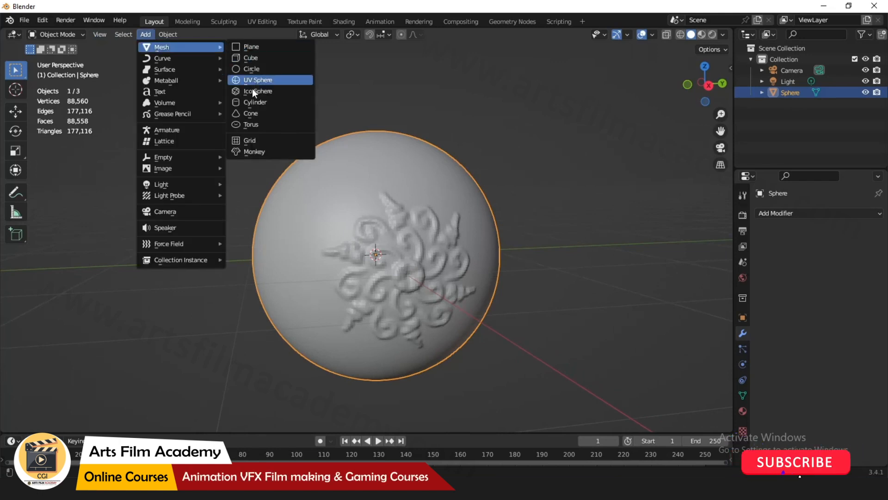
{"action": "left_click", "coordinate": [272, 82]}
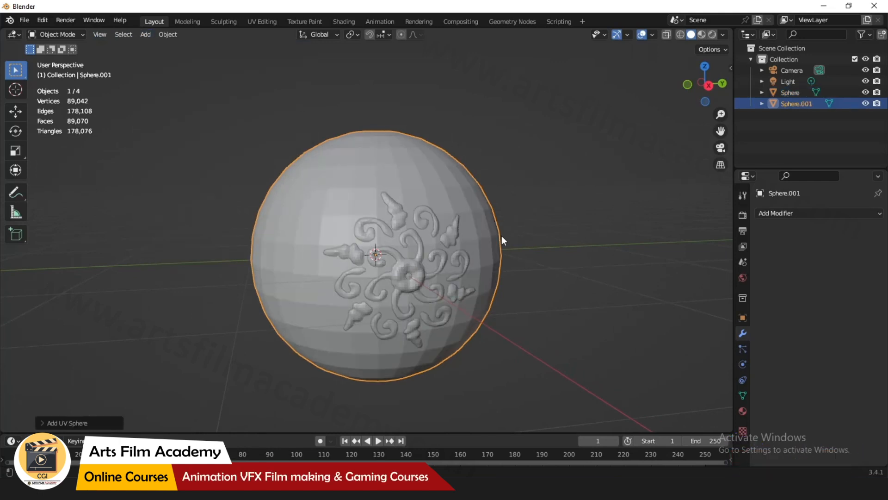
{"action": "left_click", "coordinate": [866, 81]}
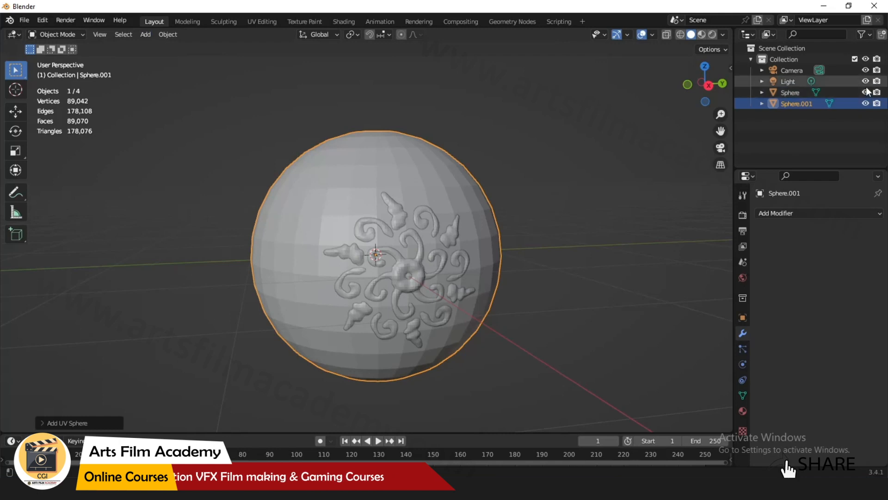
- Hide the new UV sphere, keep the sculpted sphere shown, and rename the sculpted sphere "high"
{"action": "left_click", "coordinate": [866, 82]}
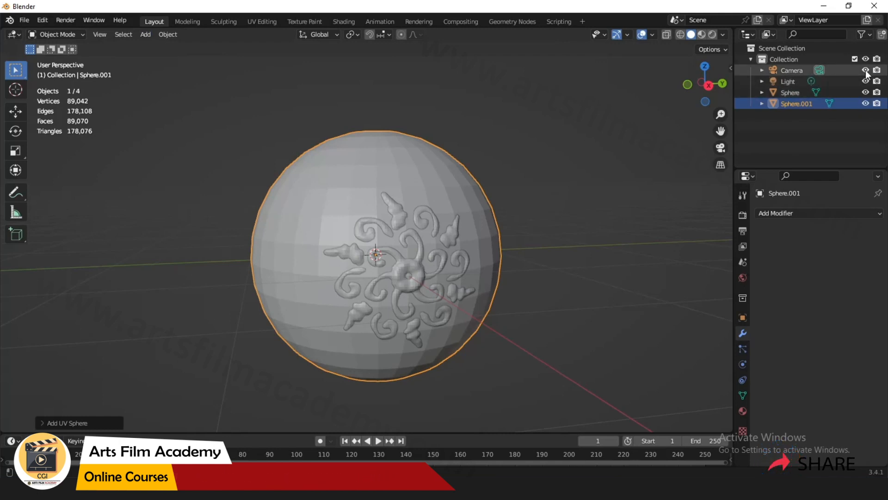
{"action": "left_click", "coordinate": [866, 92]}
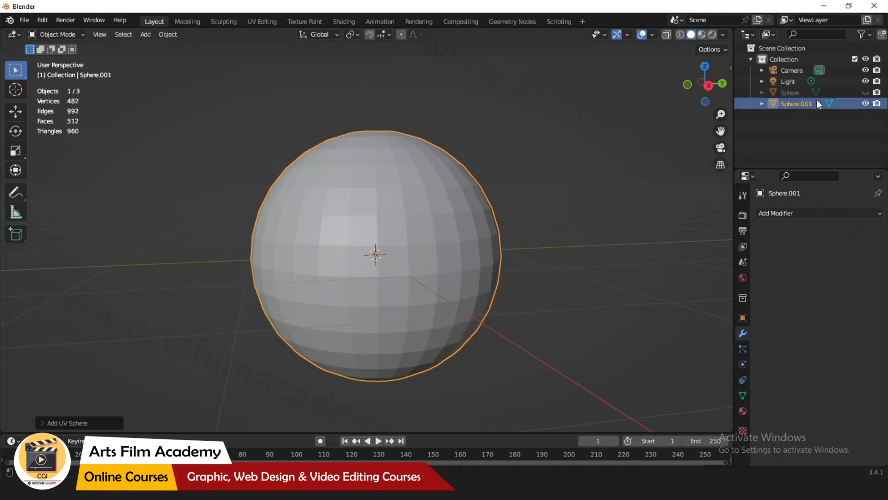
{"action": "left_click", "coordinate": [866, 104]}
{"action": "left_click", "coordinate": [866, 92]}
{"action": "left_click", "coordinate": [795, 93]}
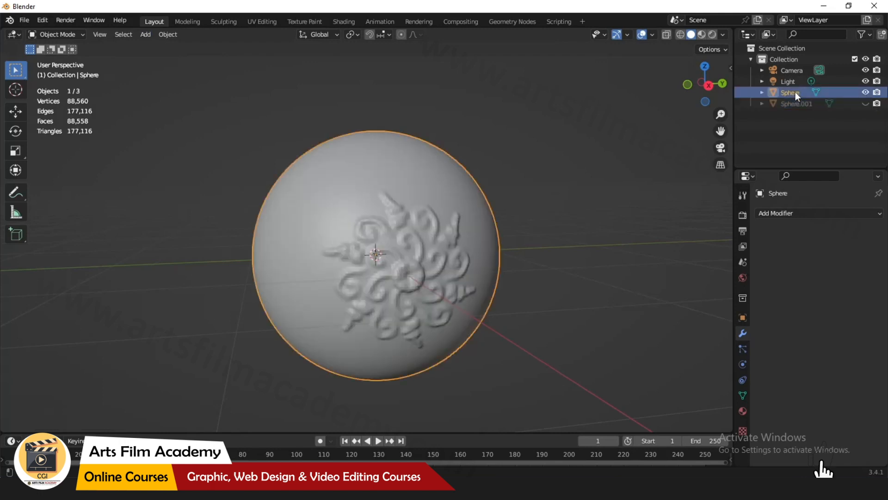
{"action": "type", "text": "h"}
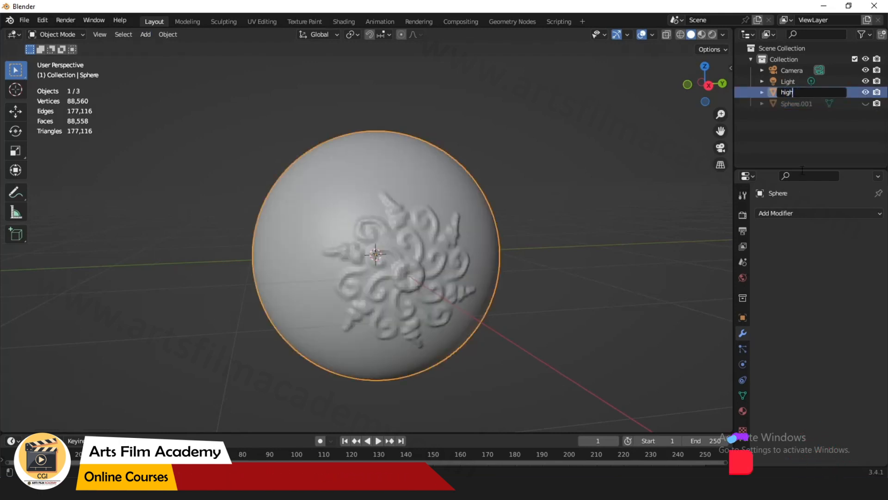
{"action": "type", "text": "igh"}
{"action": "key", "text": "Return"}
- Hide the "high" sphere, show only the UV sphere, and rename the UV sphere "low"
{"action": "left_click", "coordinate": [865, 103]}
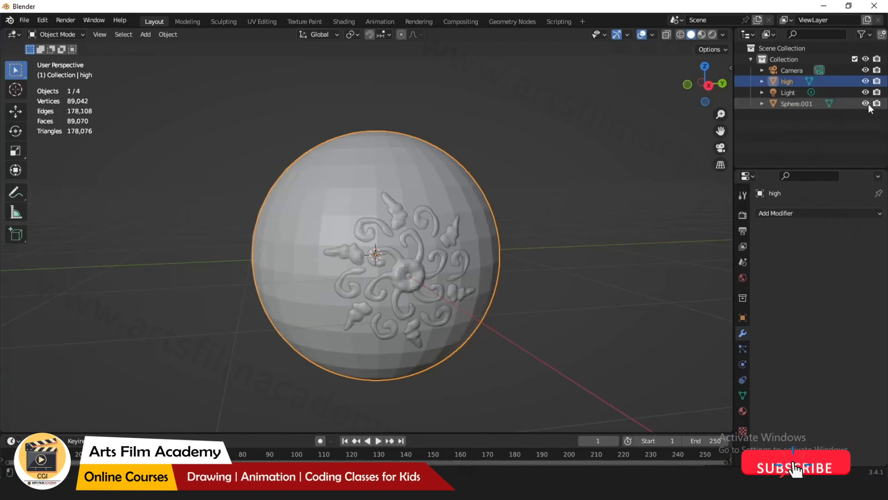
{"action": "left_click", "coordinate": [866, 103]}
{"action": "left_click", "coordinate": [865, 81]}
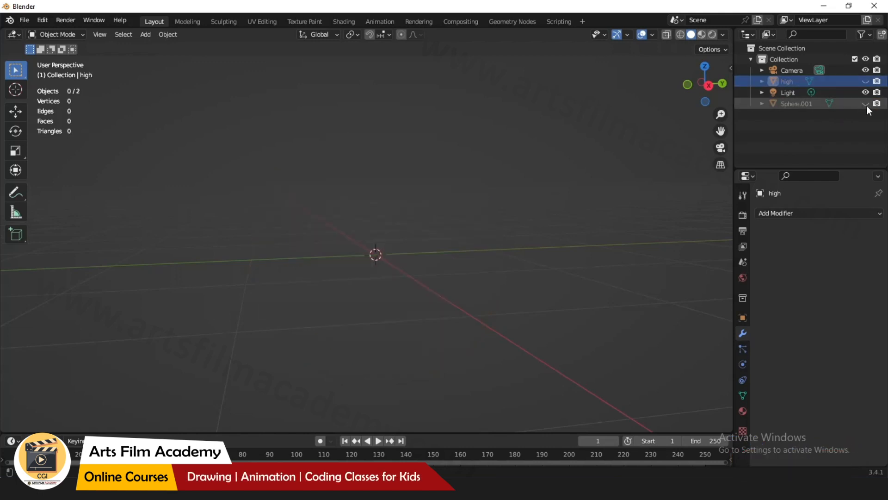
{"action": "left_click", "coordinate": [866, 103]}
{"action": "left_click", "coordinate": [805, 103]}
{"action": "double_click", "coordinate": [805, 103]}
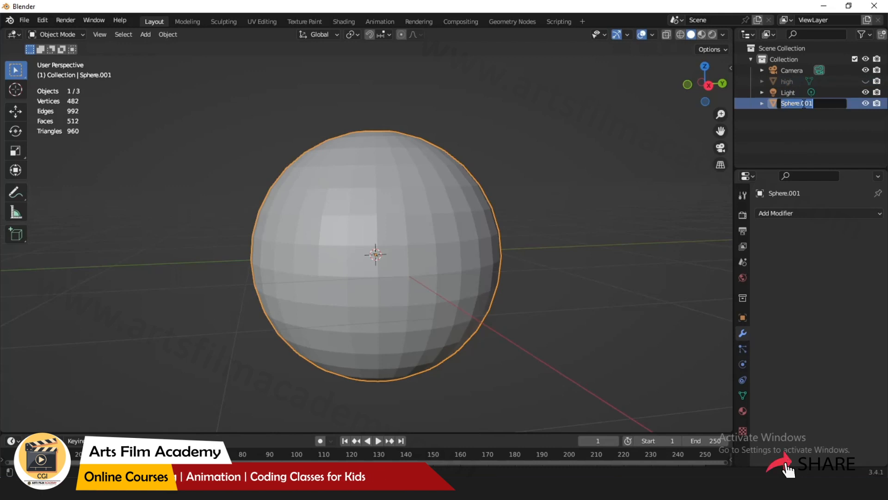
{"action": "key", "text": "BackSpace"}
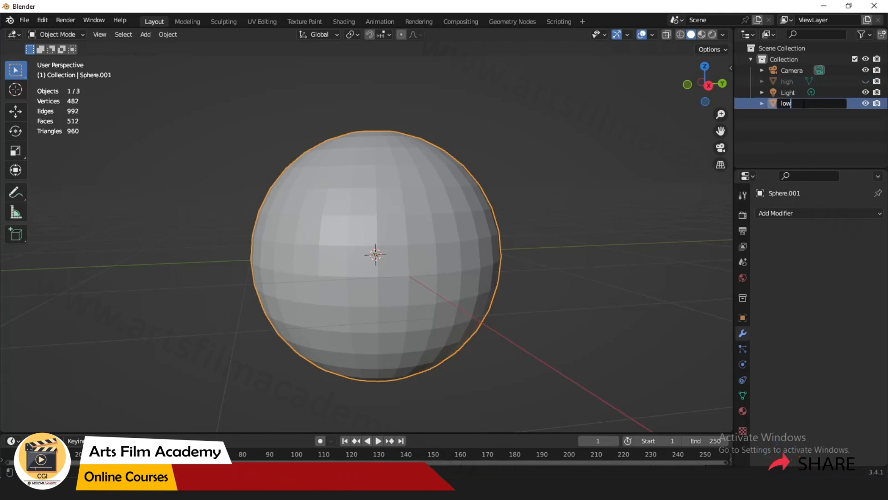
{"action": "type", "text": "low"}
{"action": "key", "text": "Return"}
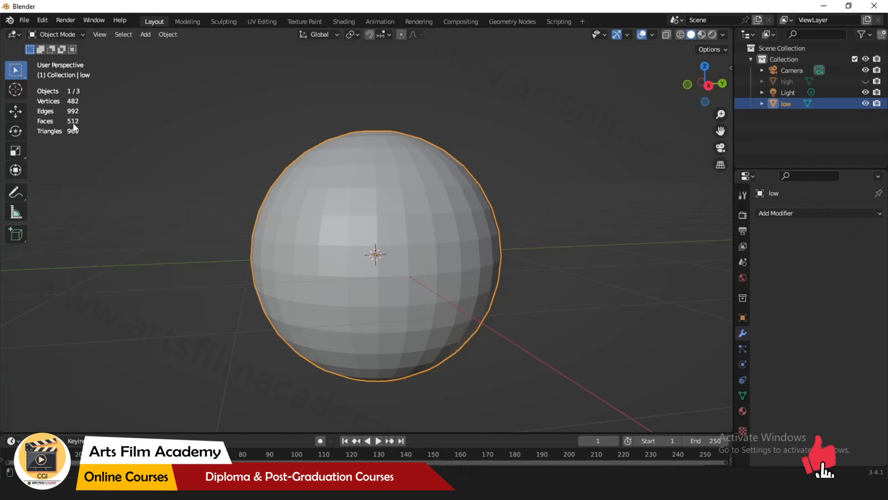
- Alternate the visibility of "high" and "low" to compare their surface detail and mesh statistics, ending with only "low" shown
{"action": "left_click", "coordinate": [865, 104]}
{"action": "left_click", "coordinate": [865, 81]}
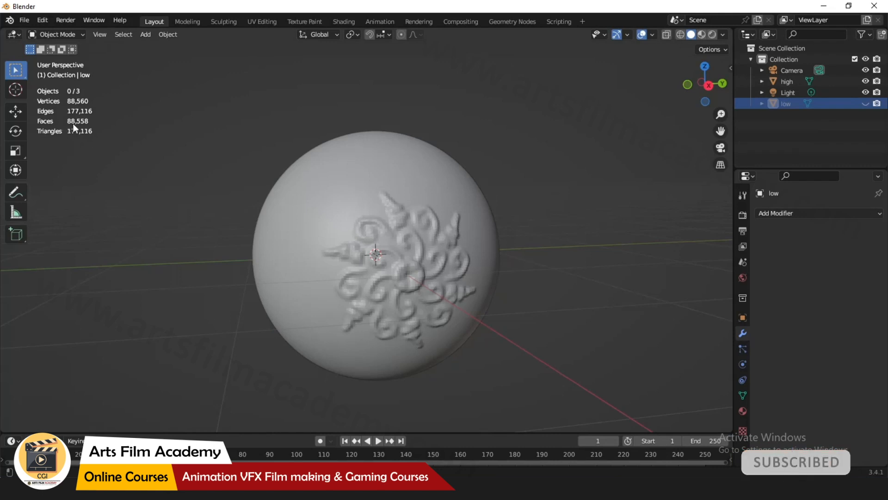
{"action": "left_click", "coordinate": [866, 81]}
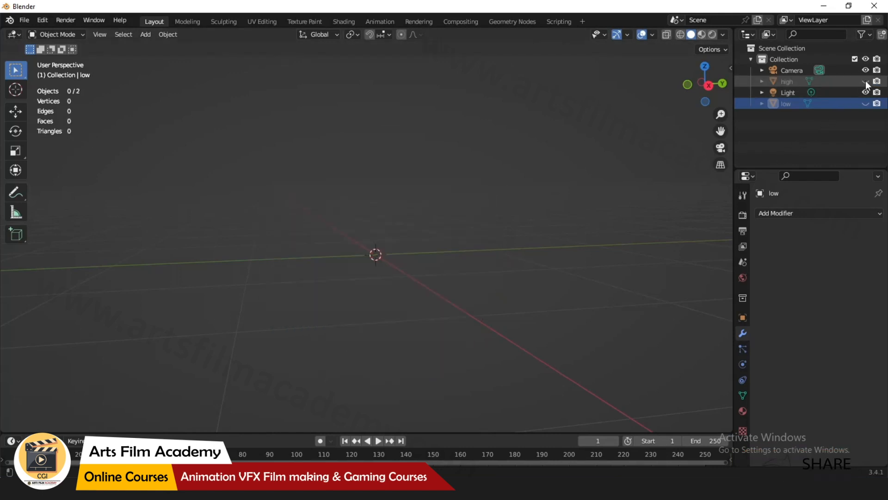
{"action": "left_click", "coordinate": [867, 103]}
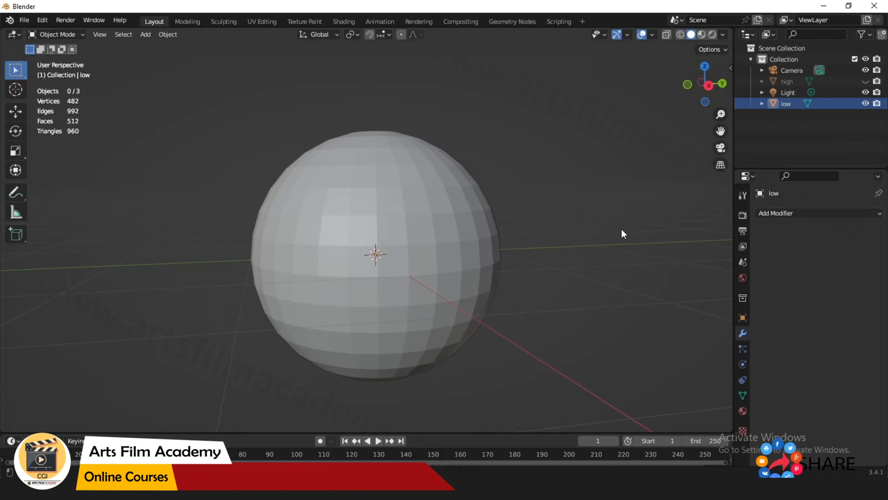
{"action": "scroll", "coordinate": [525, 121], "scroll_direction": "down", "scroll_amount": 1}
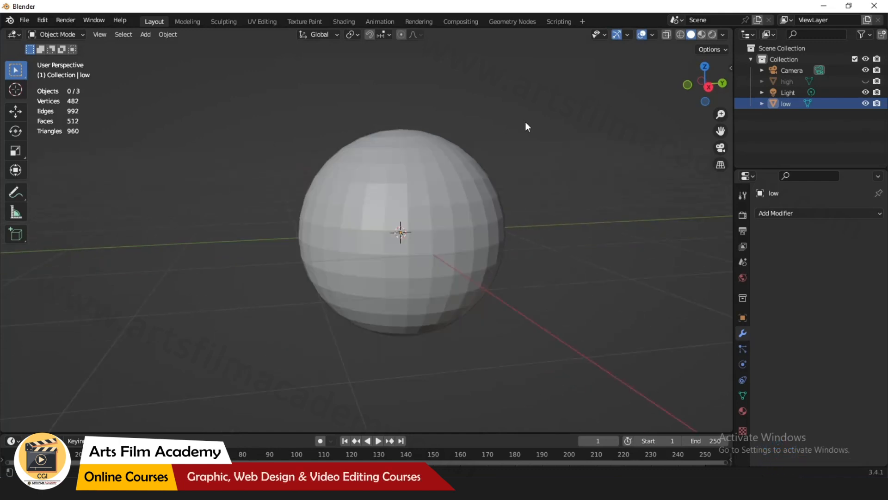
{"action": "scroll", "coordinate": [514, 204], "scroll_direction": "up", "scroll_amount": 1}
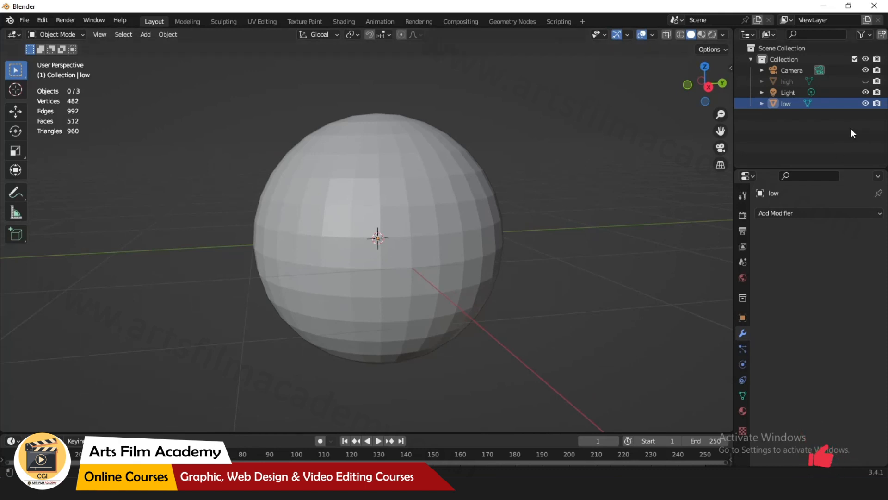
{"action": "left_click", "coordinate": [866, 104]}
{"action": "left_click", "coordinate": [866, 81]}
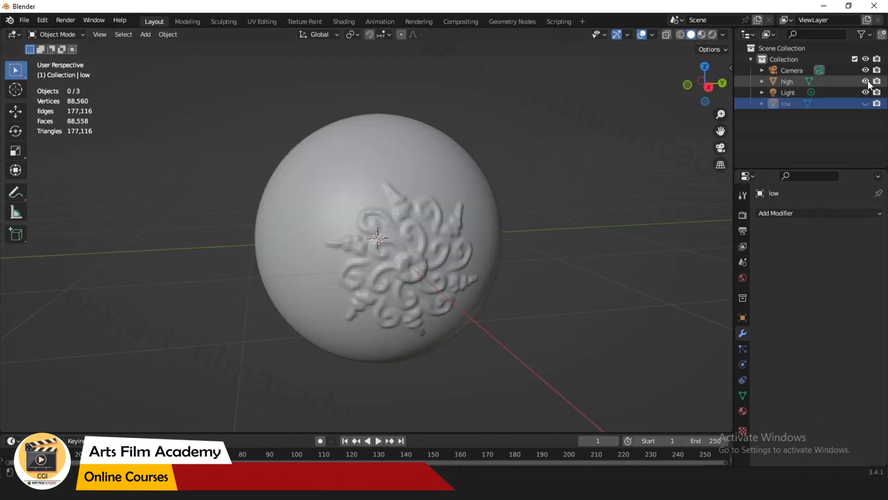
{"action": "left_click", "coordinate": [866, 82]}
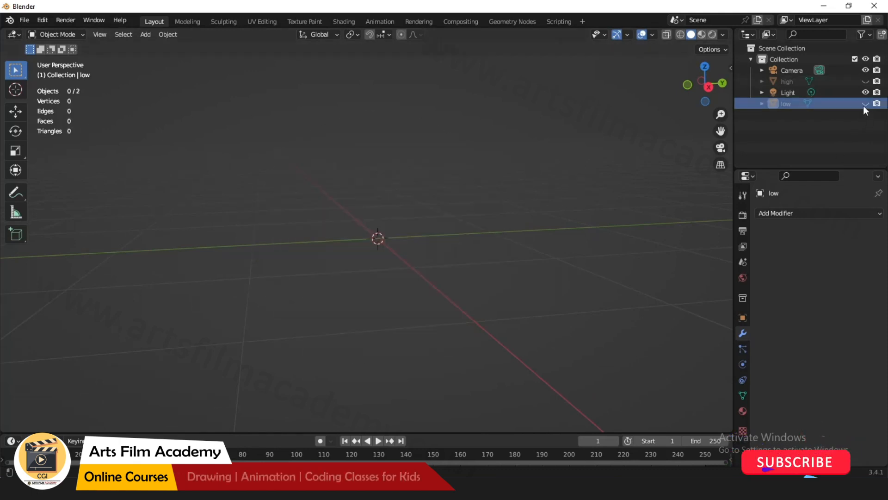
{"action": "left_click", "coordinate": [866, 104]}
{"action": "left_click", "coordinate": [866, 104]}
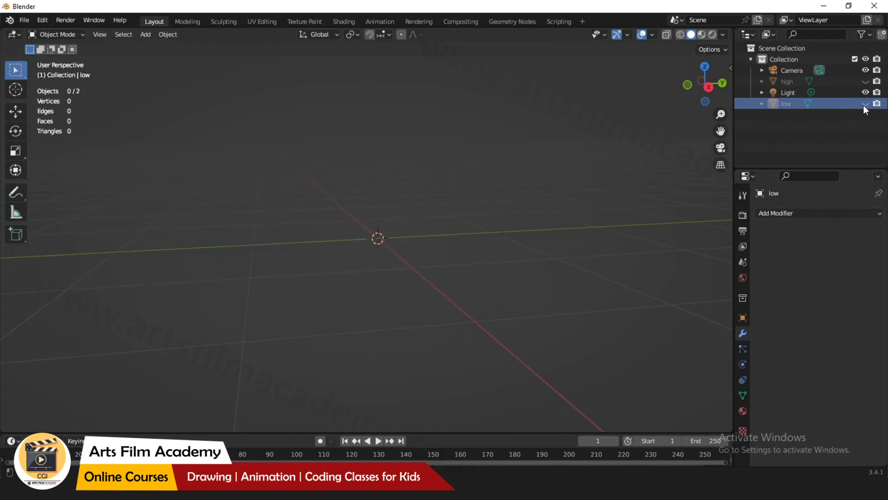
{"action": "left_click", "coordinate": [866, 81]}
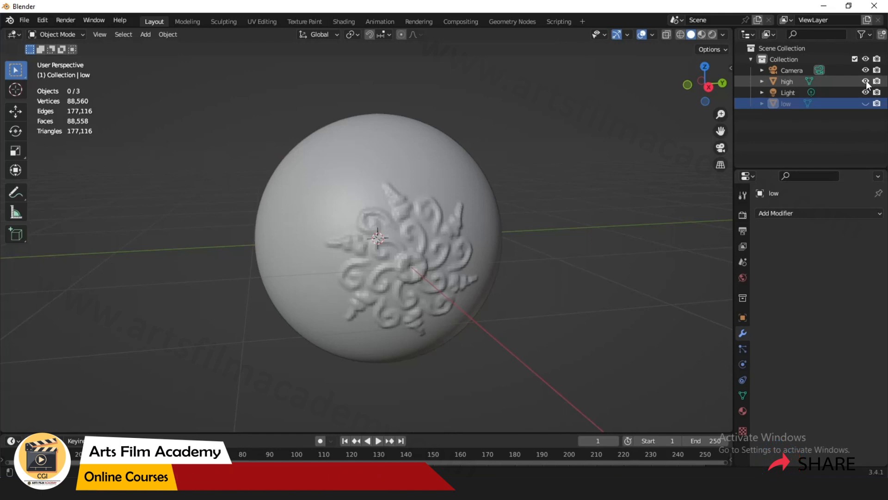
{"action": "left_click", "coordinate": [865, 82]}
{"action": "left_click", "coordinate": [865, 103]}
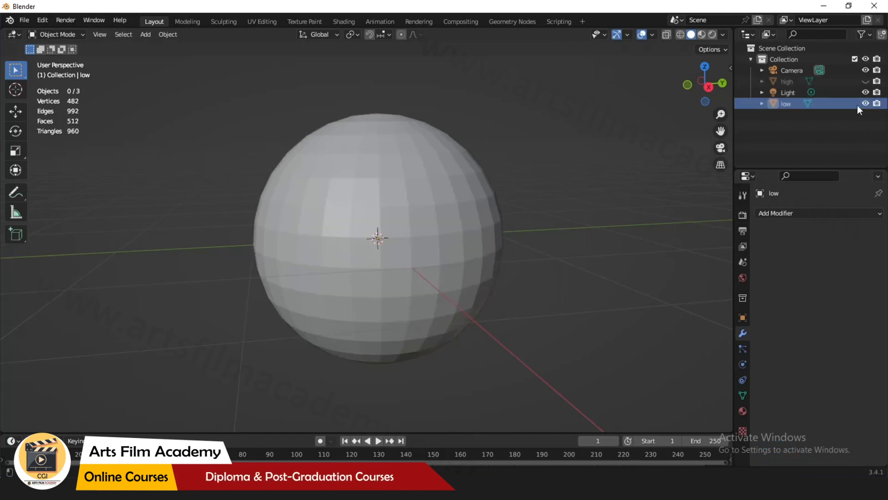
- Apply Shade Auto Smooth to the "low" sphere
{"action": "left_click", "coordinate": [473, 179]}
{"action": "left_click", "coordinate": [145, 34]}
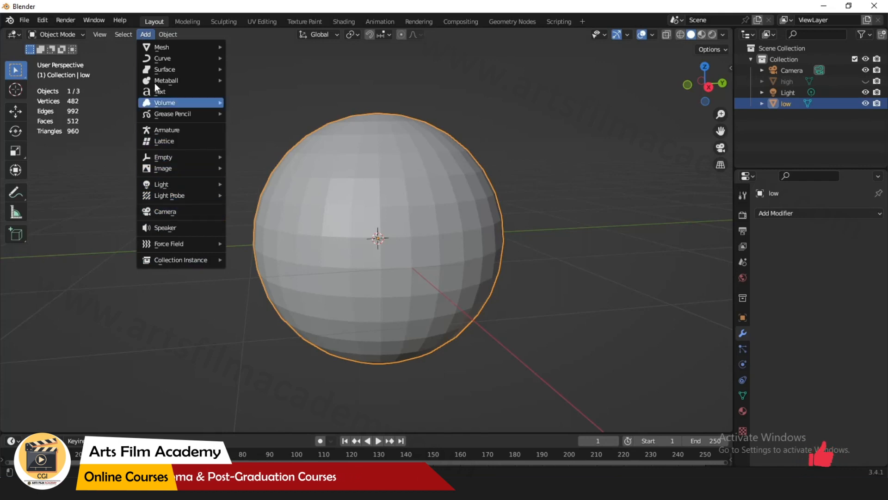
{"action": "mouse_move", "coordinate": [170, 36]}
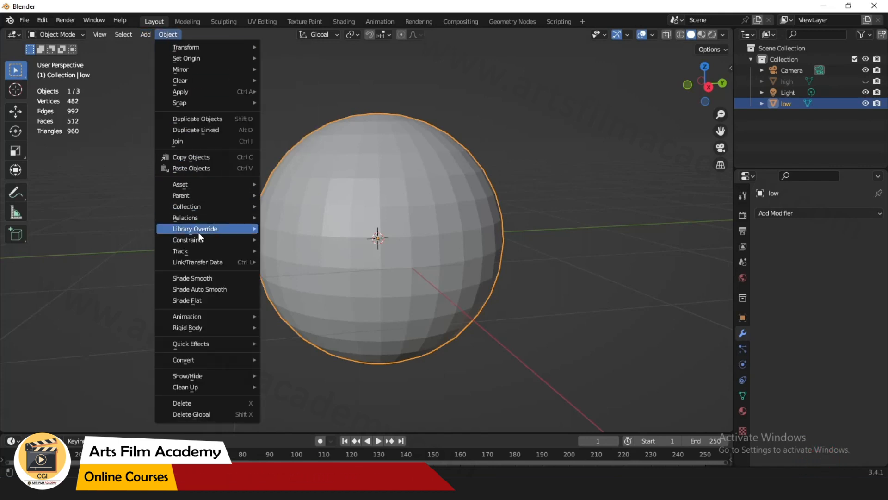
{"action": "left_click", "coordinate": [208, 289]}
{"action": "left_click", "coordinate": [621, 324]}
{"action": "left_click", "coordinate": [477, 240]}
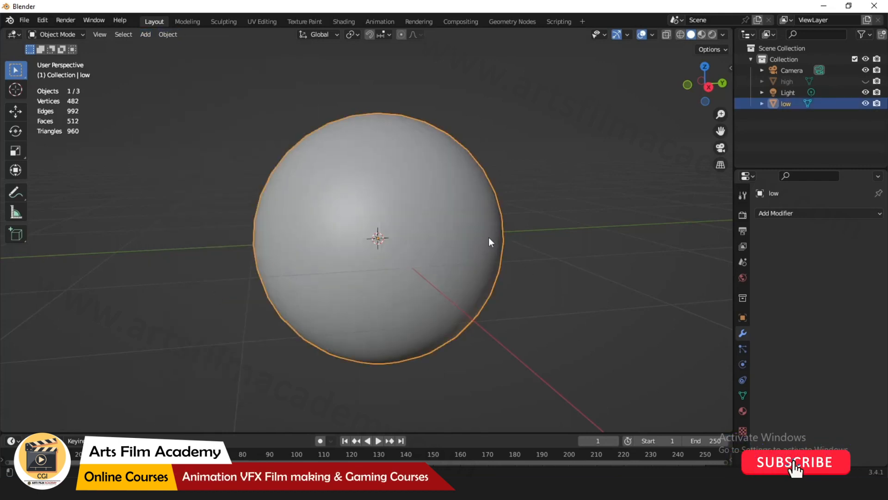
- Compare the ornamented "high" sphere with the smoothed "low" one by showing them separately and together, ending with only "high" shown
{"action": "left_click", "coordinate": [866, 103]}
{"action": "left_click", "coordinate": [788, 84]}
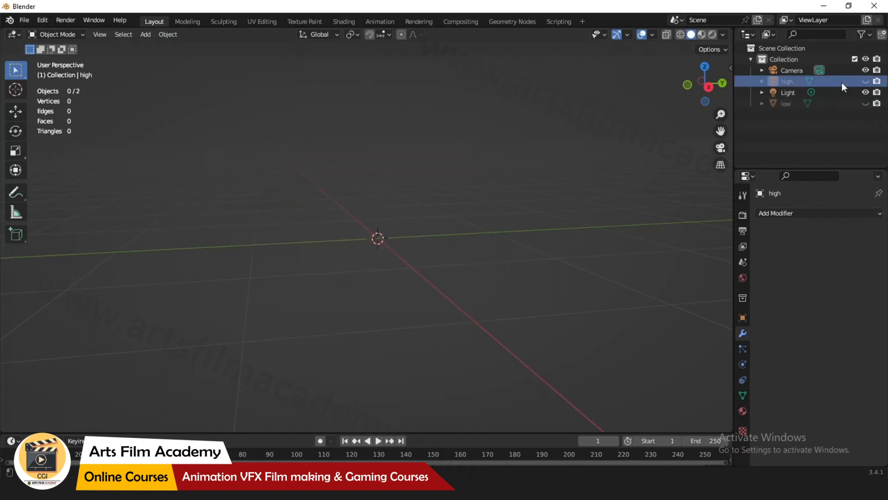
{"action": "left_click", "coordinate": [866, 82]}
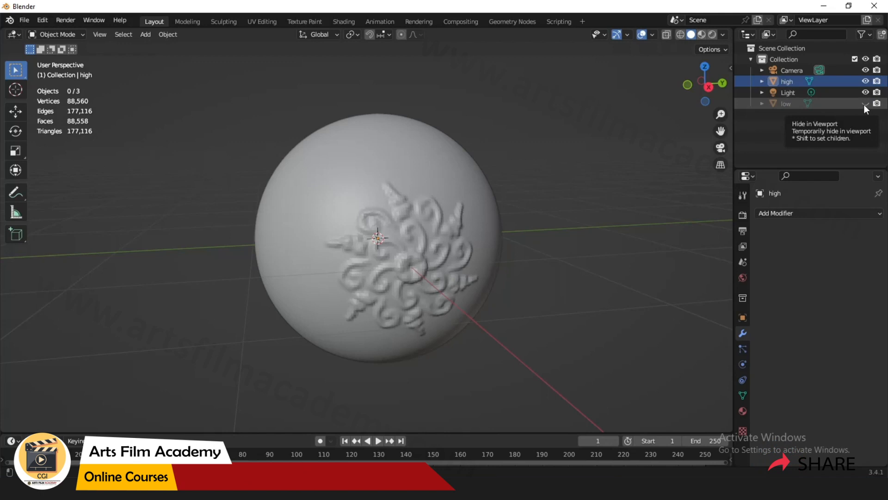
{"action": "left_click", "coordinate": [866, 82]}
{"action": "left_click", "coordinate": [866, 82]}
{"action": "left_click", "coordinate": [866, 81]}
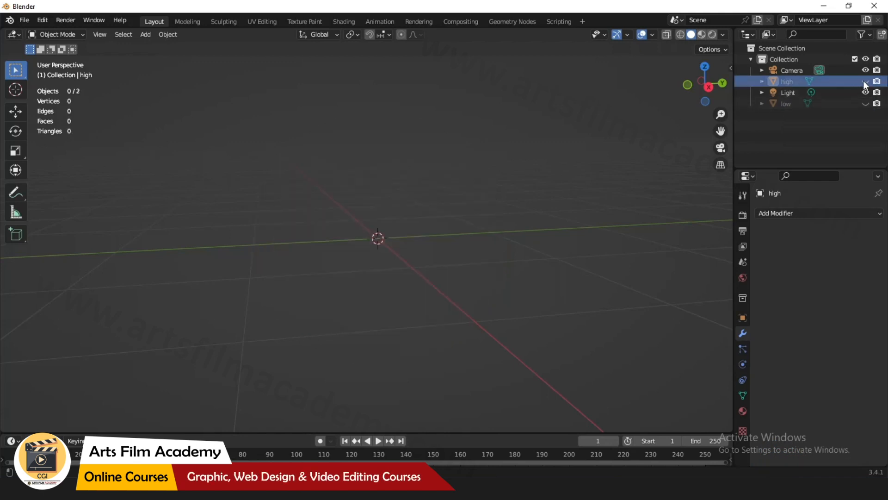
{"action": "left_click", "coordinate": [866, 81]}
{"action": "left_click", "coordinate": [866, 81]}
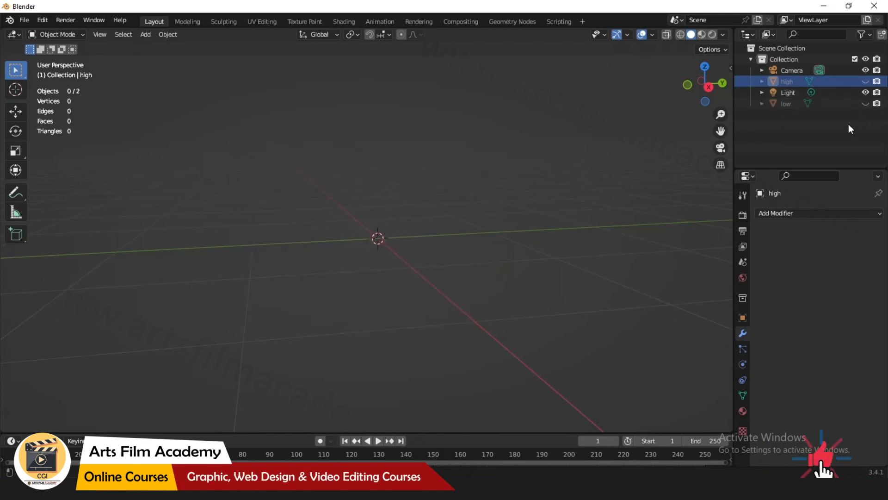
{"action": "left_click", "coordinate": [865, 82]}
{"action": "left_click", "coordinate": [865, 104]}
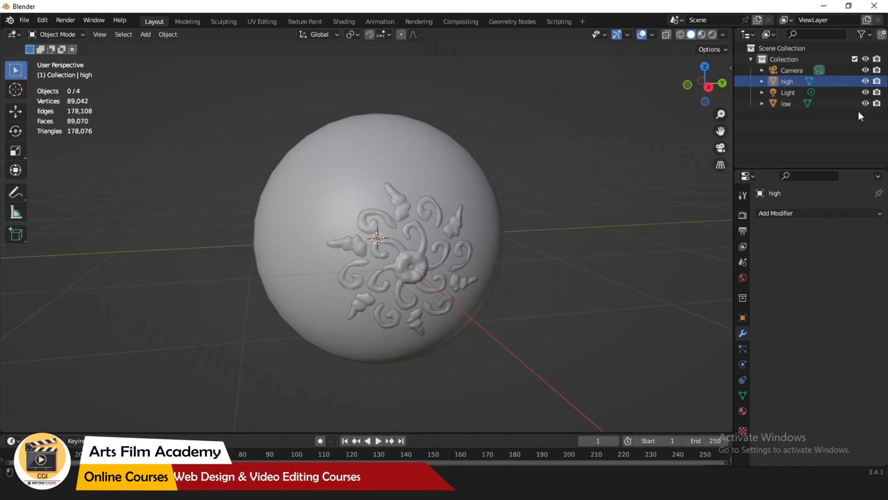
{"action": "left_click", "coordinate": [866, 104]}
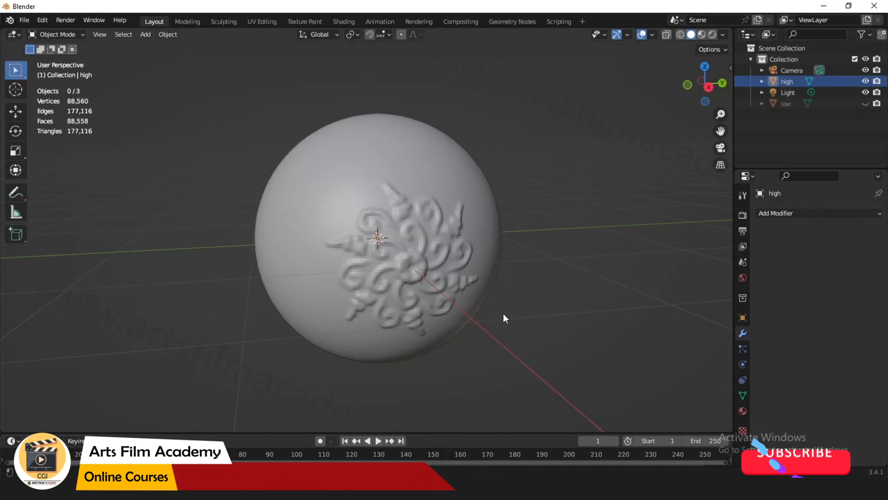
- Switch to the Shading workspace and rotate the viewport's environment lighting to bring out the relief on the "high" sphere
{"action": "left_click", "coordinate": [343, 23]}
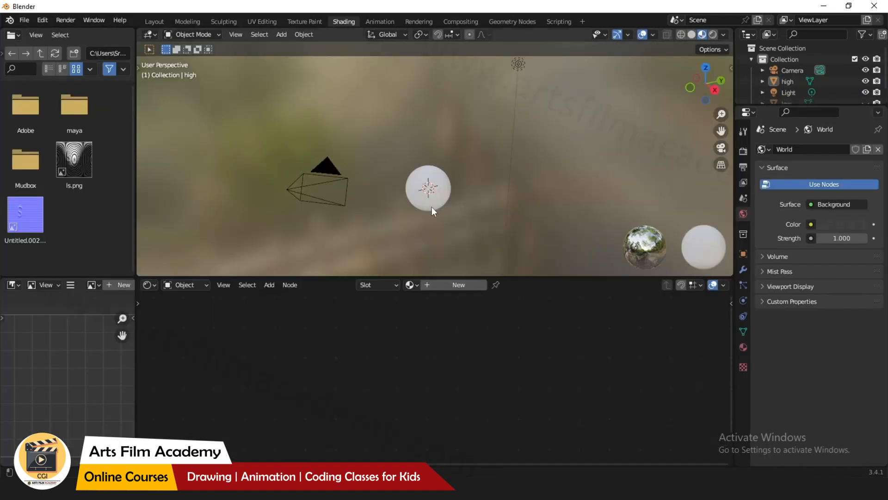
{"action": "left_click", "coordinate": [188, 20]}
{"action": "left_click", "coordinate": [344, 22]}
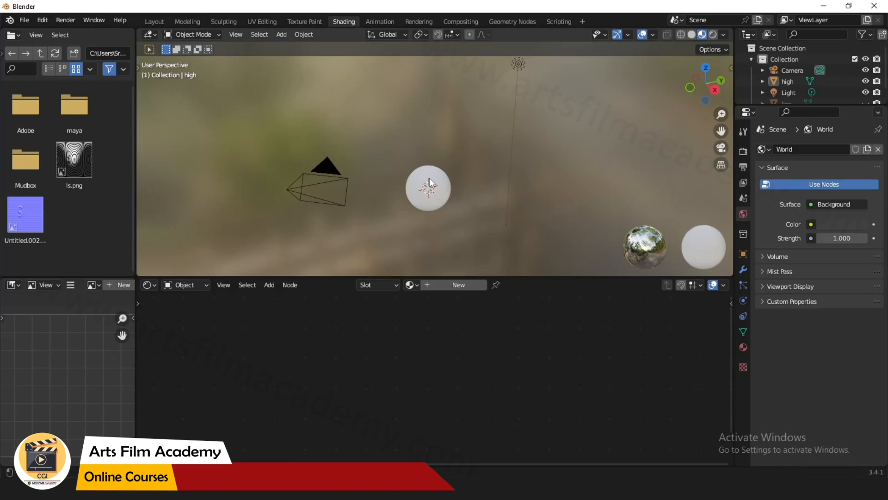
{"action": "scroll", "coordinate": [429, 178], "scroll_direction": "up", "scroll_amount": 3}
{"action": "scroll", "coordinate": [423, 235], "scroll_direction": "up", "scroll_amount": 2}
{"action": "middle_click_drag", "start_coordinate": [448, 217], "coordinate": [435, 198]}
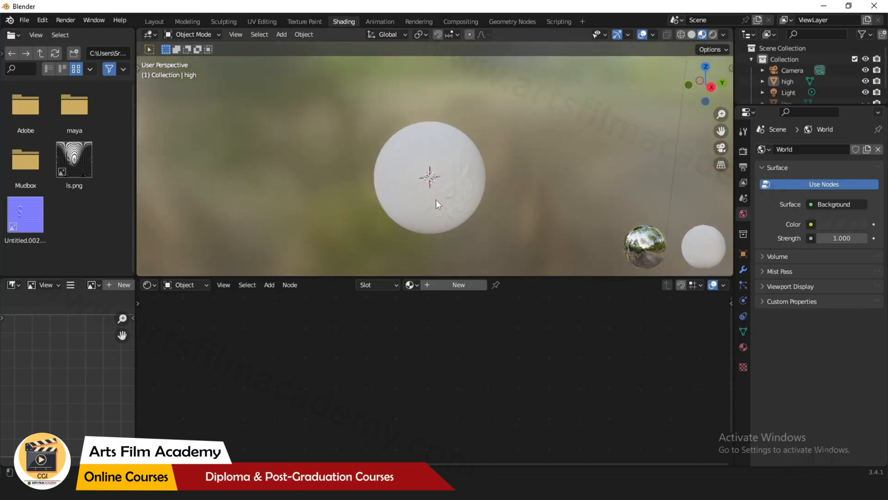
{"action": "scroll", "coordinate": [436, 199], "scroll_direction": "up", "scroll_amount": 2}
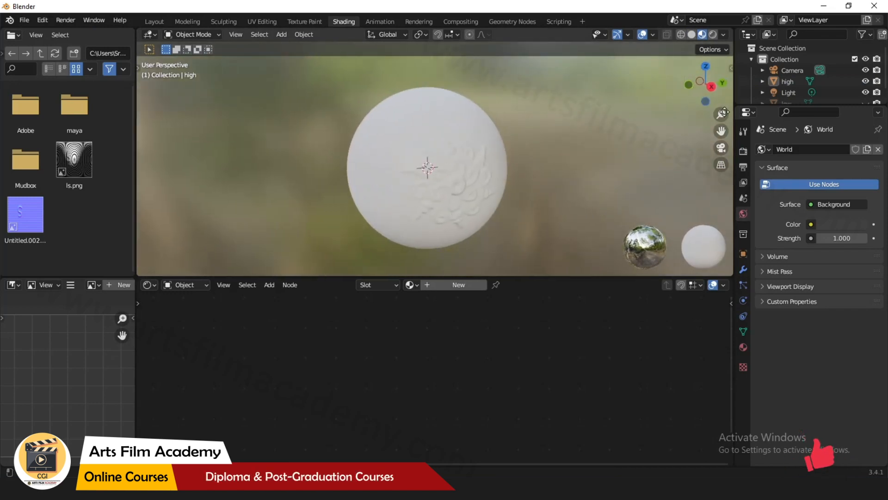
{"action": "left_click", "coordinate": [724, 35]}
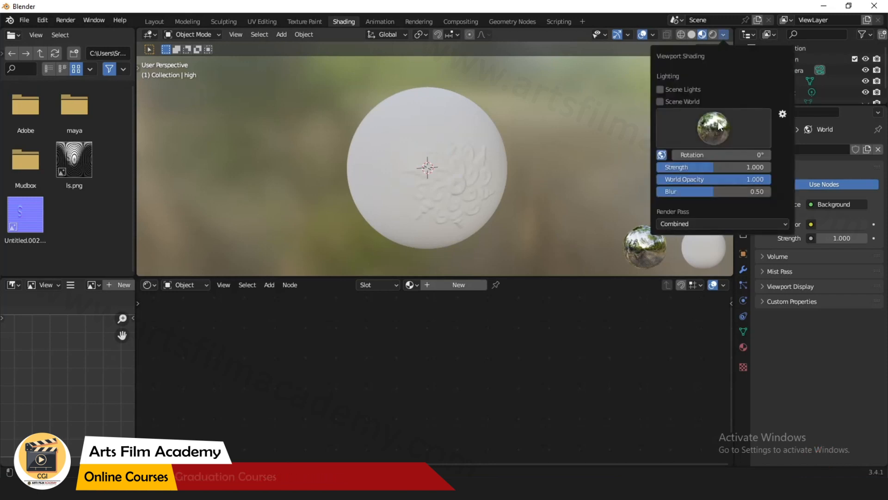
{"action": "left_click_drag", "start_coordinate": [693, 154], "coordinate": [748, 154]}
{"action": "mouse_move", "coordinate": [532, 219]}
{"action": "middle_mouse_down"}
{"action": "mouse_move", "coordinate": [546, 213]}
{"action": "mouse_move", "coordinate": [539, 220]}
{"action": "middle_mouse_up"}
- Enlarge the outliner to list all objects, then hide the "high" sphere and show the "low" sphere
{"action": "left_click_drag", "start_coordinate": [847, 106], "coordinate": [848, 162]}
{"action": "left_click", "coordinate": [865, 81]}
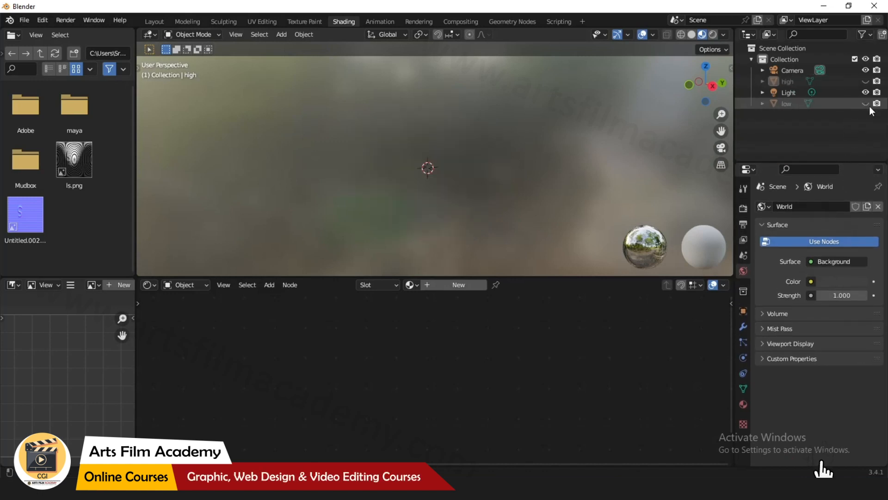
{"action": "left_click", "coordinate": [866, 103]}
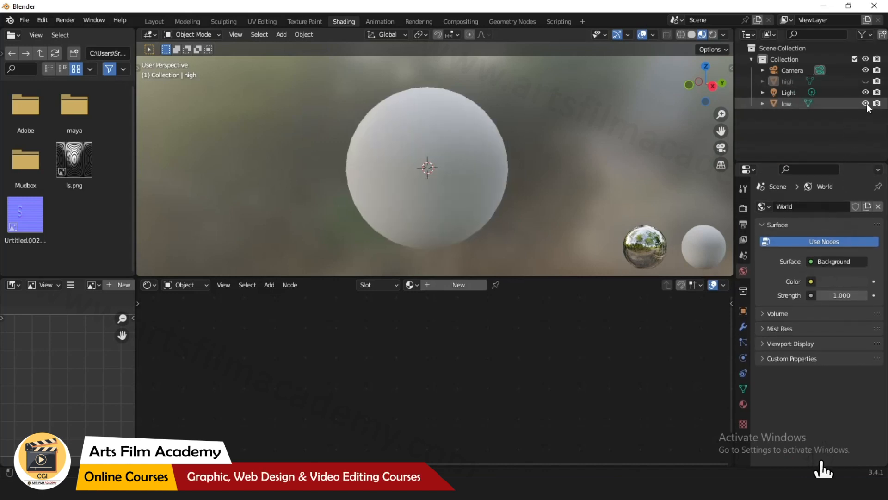
- Select the "low" sphere and create a new material for it
{"action": "left_click", "coordinate": [827, 104]}
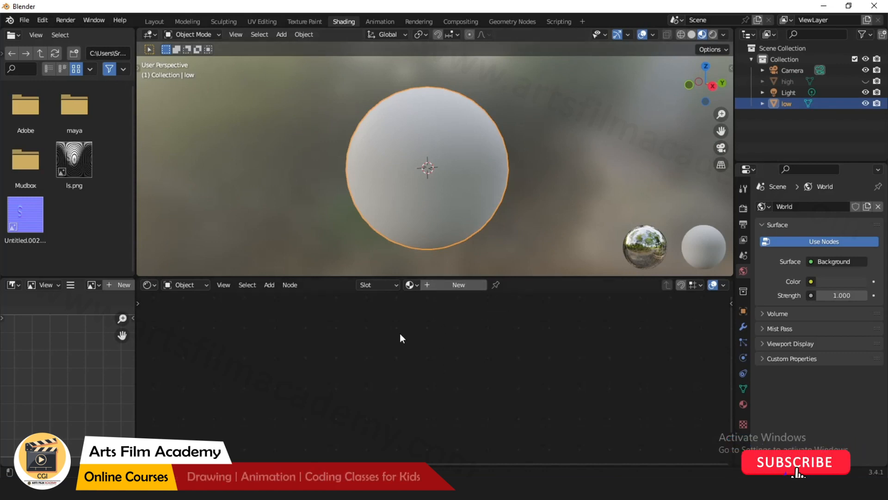
{"action": "left_click", "coordinate": [456, 285]}
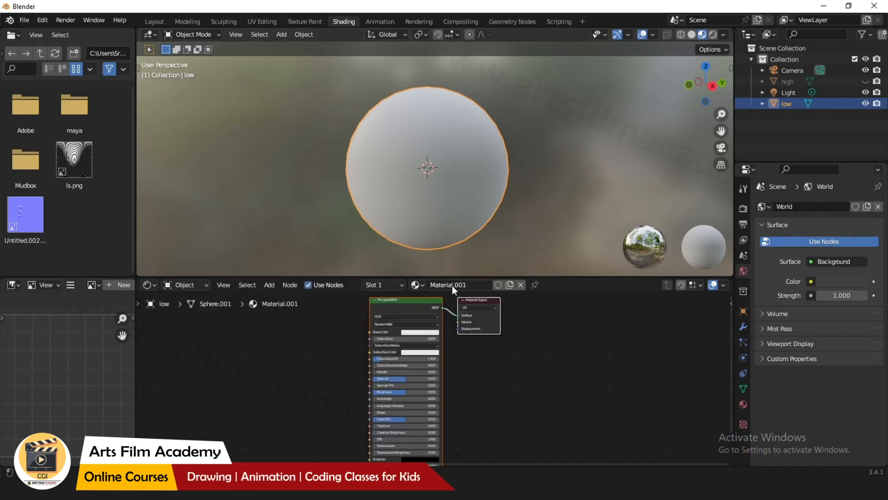
{"action": "scroll", "coordinate": [325, 413], "scroll_direction": "down", "scroll_amount": 2}
{"action": "scroll", "coordinate": [318, 357], "scroll_direction": "up", "scroll_amount": 3}
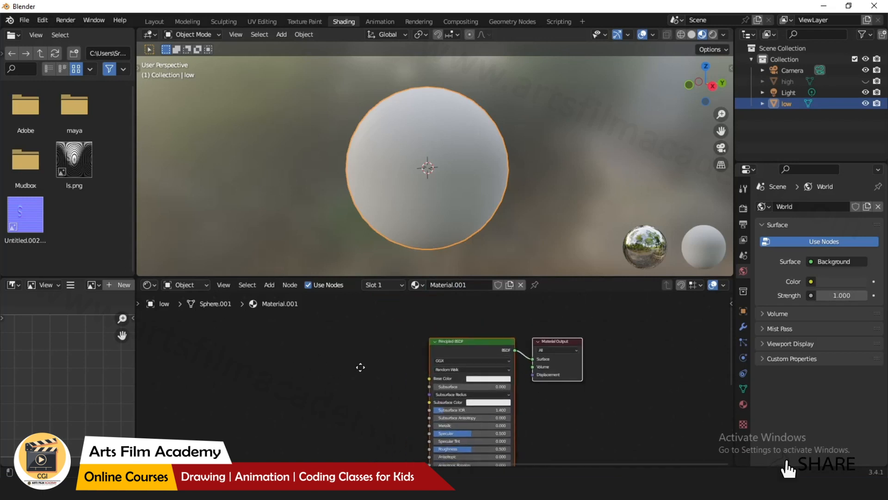
{"action": "key", "text": "shift+a"}
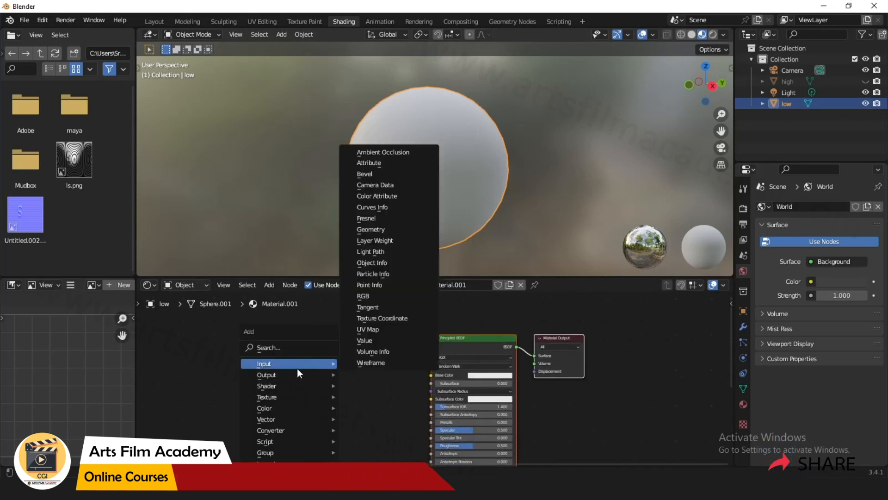
{"action": "mouse_move", "coordinate": [298, 397]}
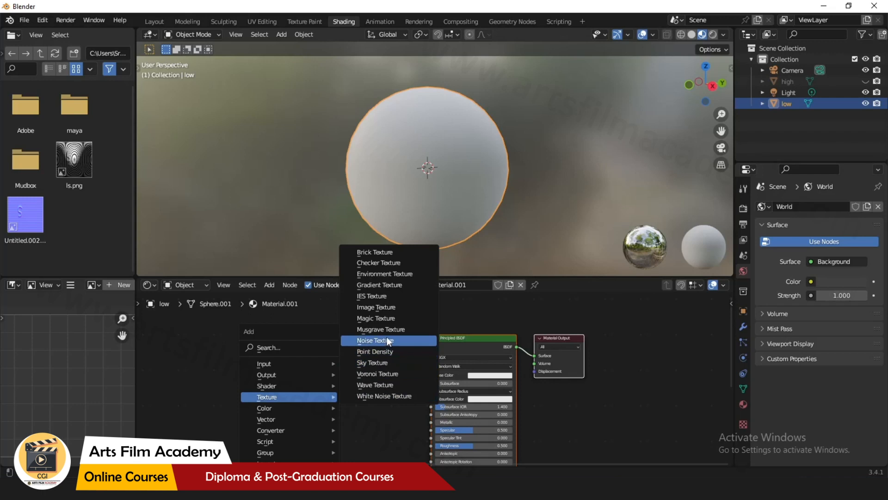
{"action": "left_click", "coordinate": [405, 317]}
{"action": "left_click", "coordinate": [288, 345]}
{"action": "scroll", "coordinate": [370, 382], "scroll_direction": "up", "scroll_amount": 1}
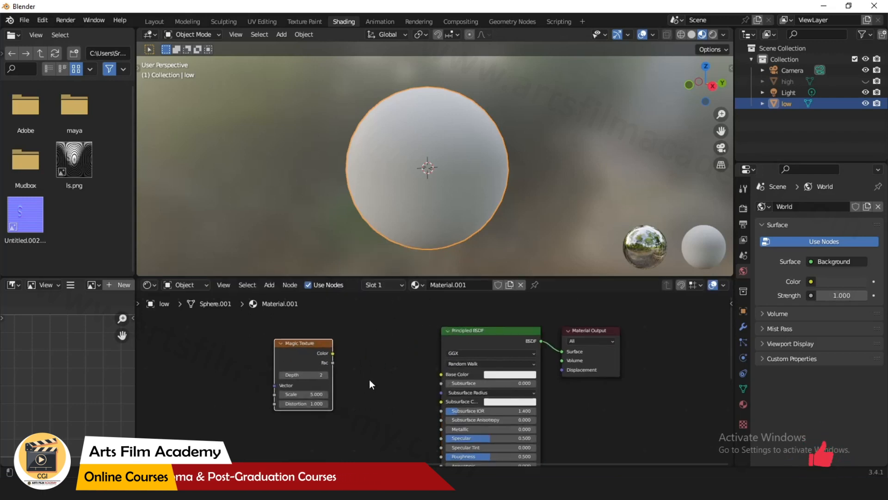
{"action": "key", "text": "ctrl+z"}
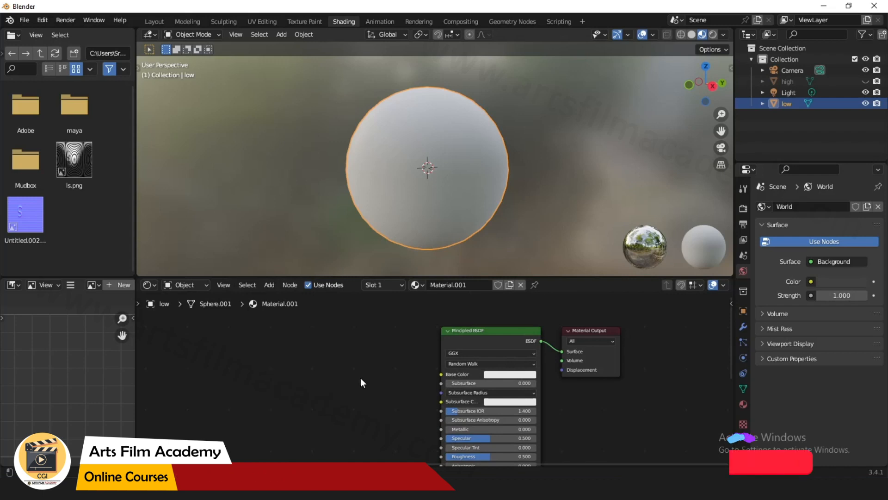
- Add an Image Texture node beside the Principled BSDF node, on its input side
{"action": "key", "text": "shift+a"}
{"action": "mouse_move", "coordinate": [359, 370]}
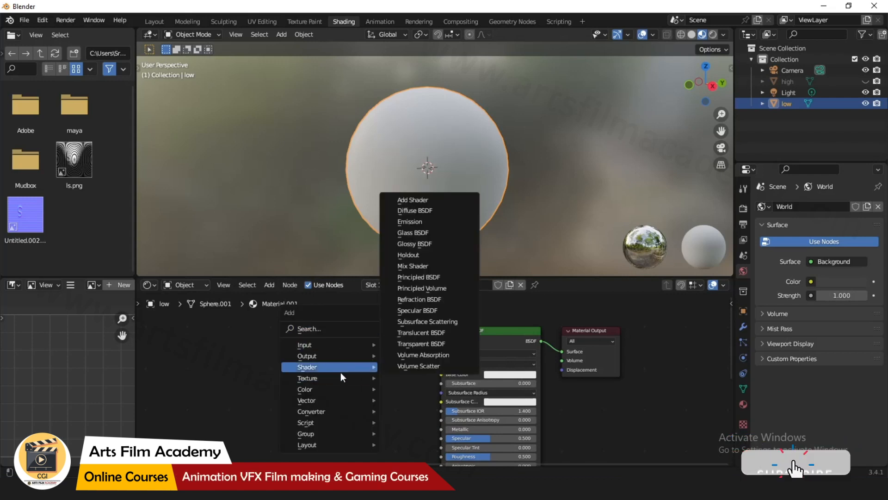
{"action": "mouse_move", "coordinate": [340, 376]}
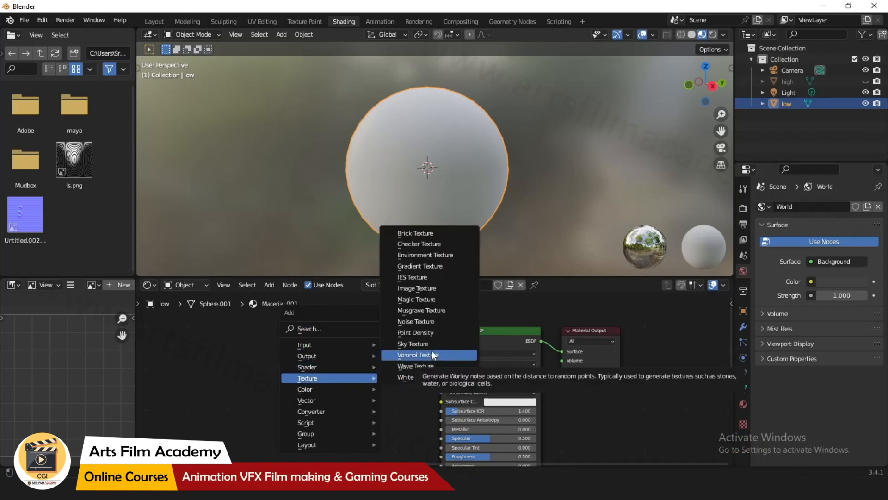
{"action": "left_click", "coordinate": [437, 288]}
{"action": "left_click", "coordinate": [269, 340]}
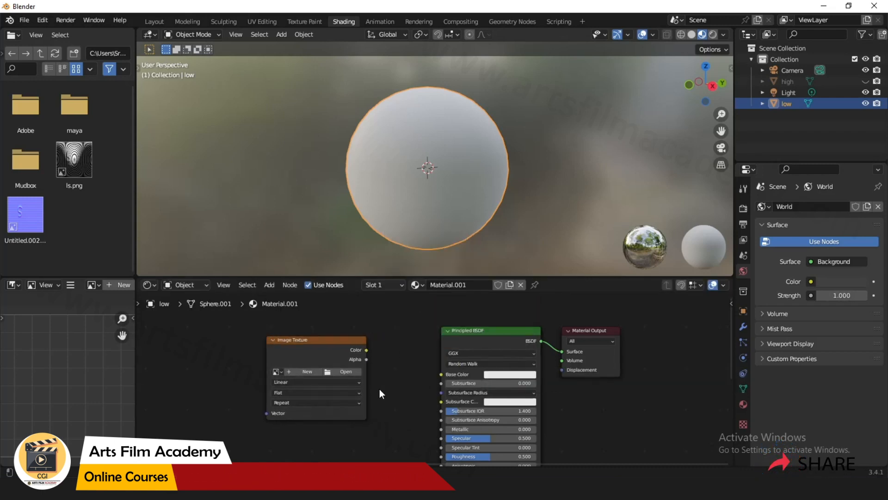
{"action": "middle_click_drag", "start_coordinate": [380, 389], "coordinate": [398, 375]}
{"action": "left_click_drag", "start_coordinate": [352, 340], "coordinate": [361, 344]}
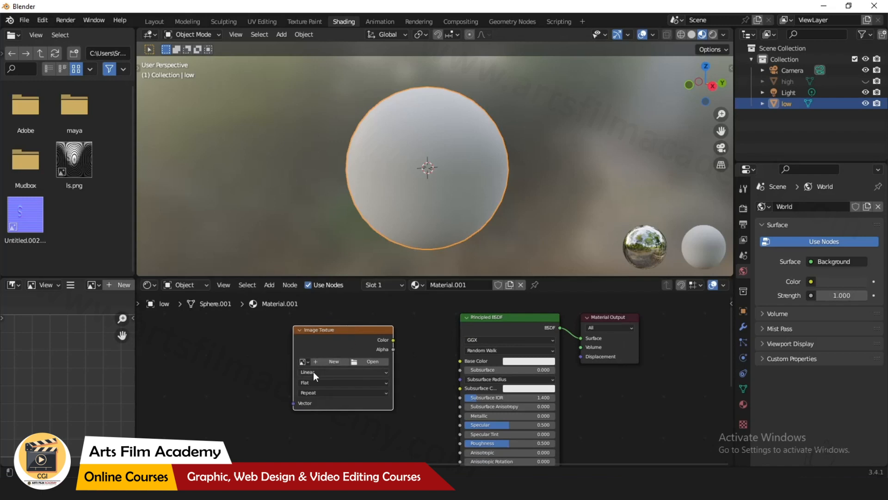
- Create a new 1024 × 1024 px image named "normal" with 32-bit Float enabled in the Image Texture node
{"action": "left_click", "coordinate": [333, 362]}
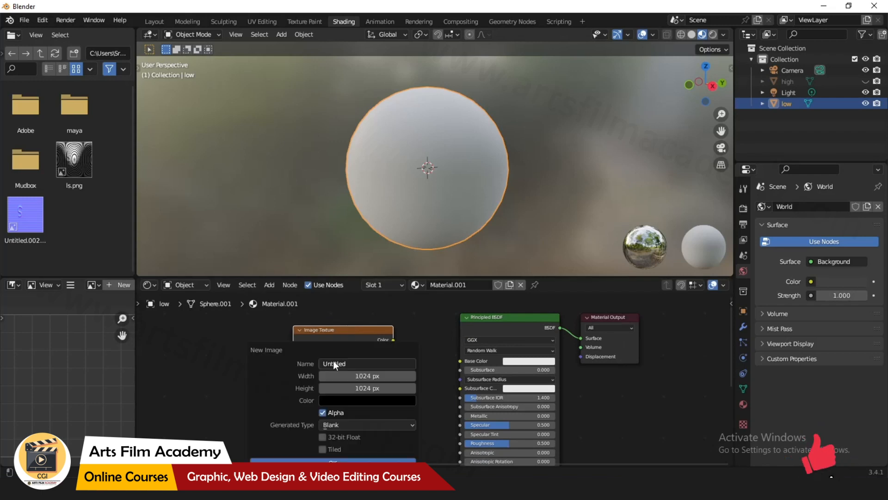
{"action": "left_click", "coordinate": [353, 363]}
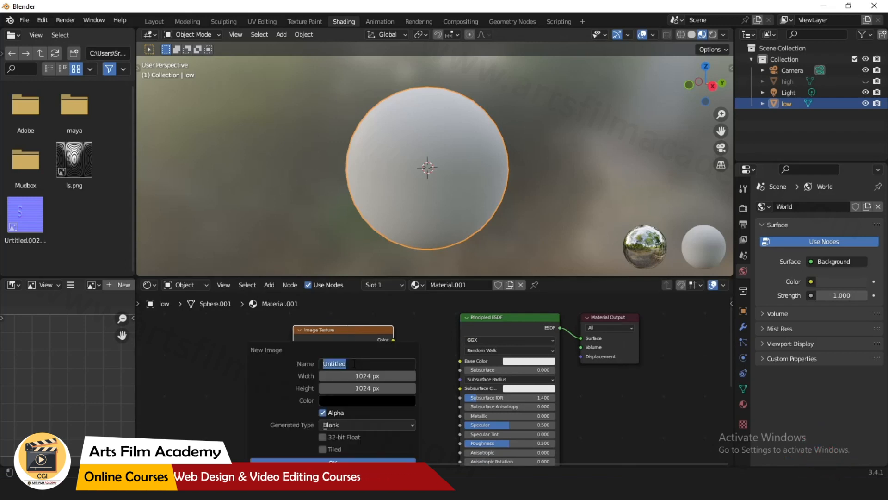
{"action": "type", "text": "norm"}
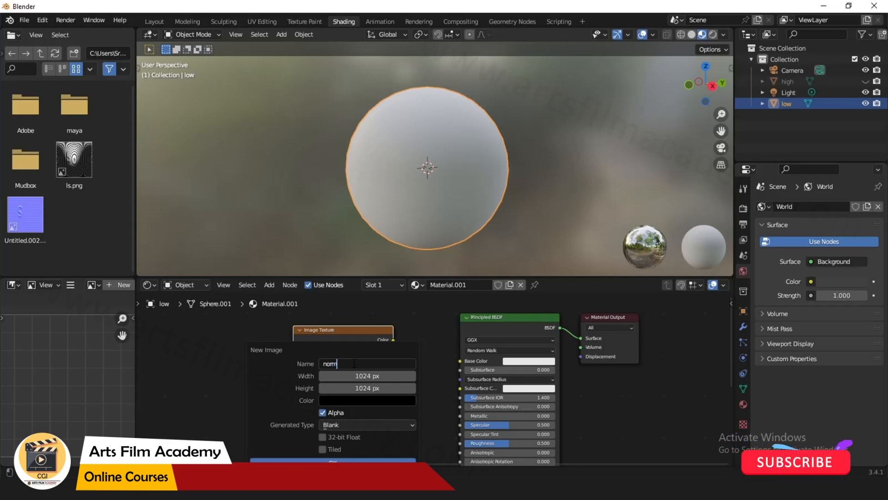
{"action": "type", "text": "al"}
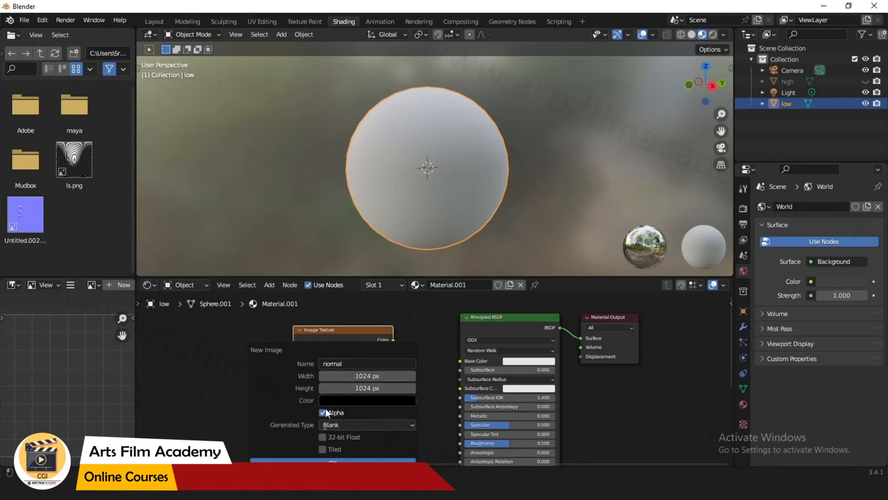
{"action": "left_click", "coordinate": [323, 438]}
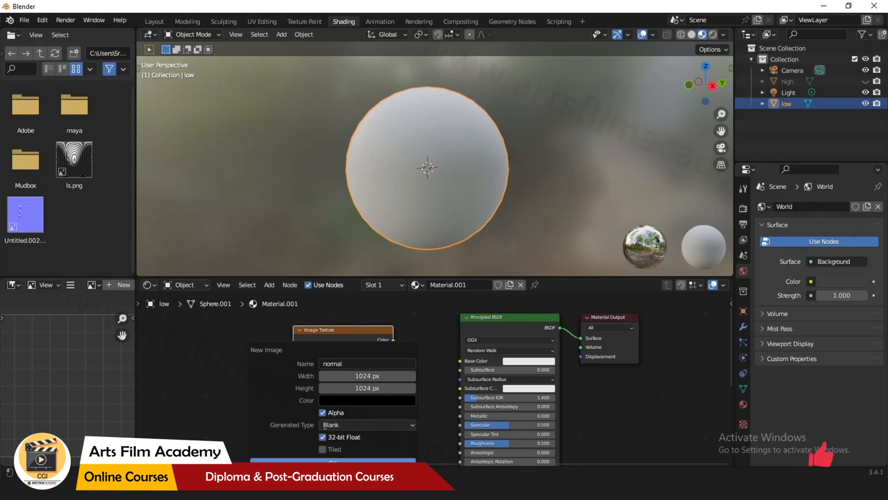
{"action": "left_click", "coordinate": [333, 461]}
{"action": "mouse_move", "coordinate": [339, 329]}
{"action": "left_mouse_down"}
{"action": "mouse_move", "coordinate": [341, 338]}
{"action": "mouse_move", "coordinate": [318, 330]}
{"action": "mouse_move", "coordinate": [324, 337]}
{"action": "mouse_move", "coordinate": [325, 323]}
{"action": "left_mouse_up"}
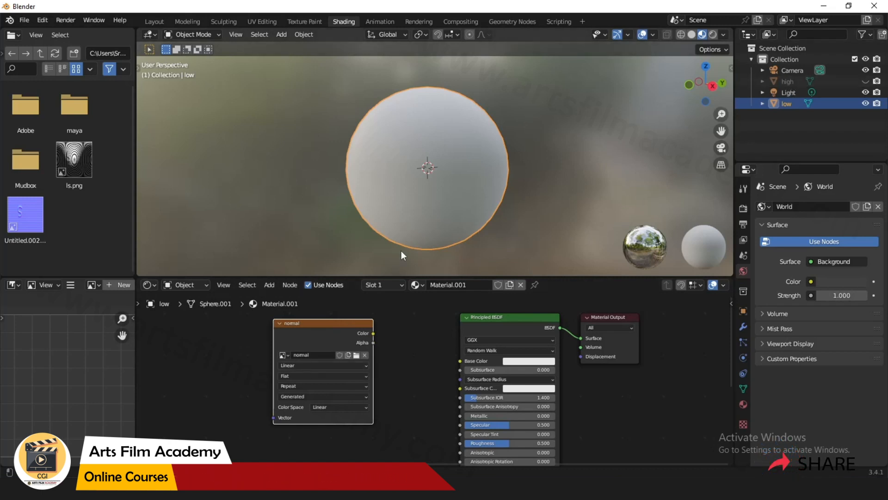
- Show the "high" sphere, select it together with "low" as the active object, and reposition the "normal" image node, keeping it selected
{"action": "left_click", "coordinate": [865, 81]}
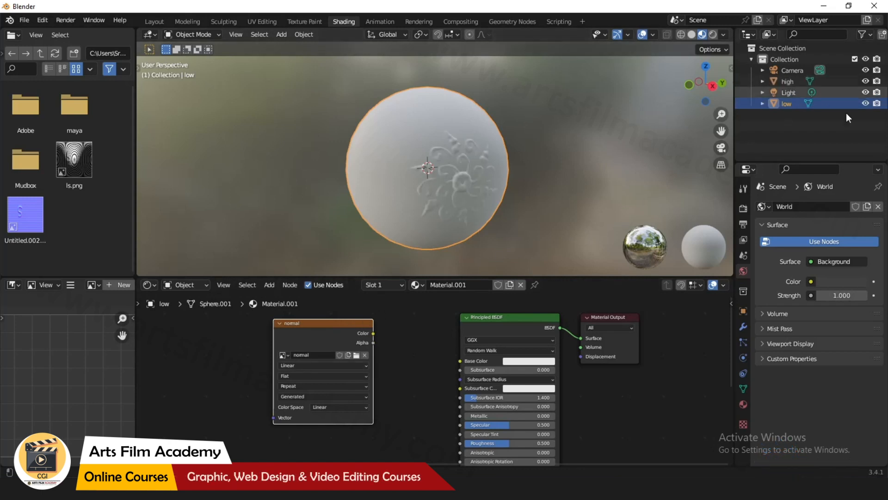
{"action": "left_click", "coordinate": [824, 118]}
{"action": "left_click", "coordinate": [795, 82]}
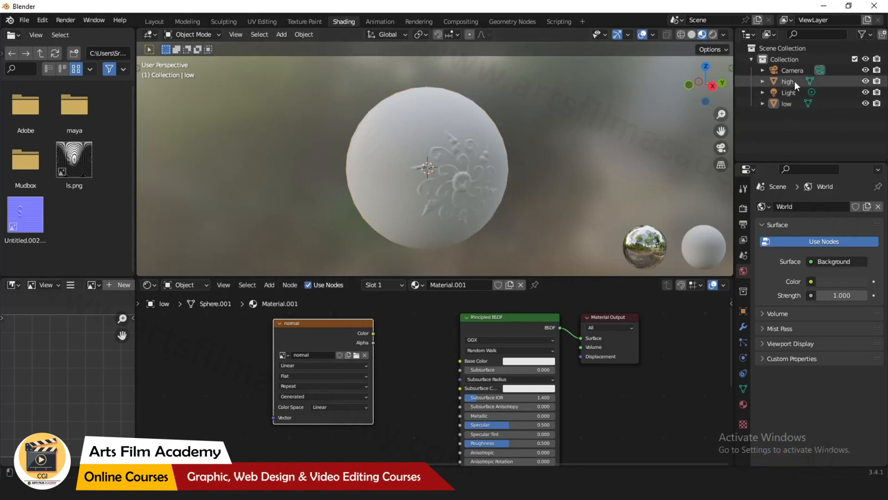
{"action": "left_click", "coordinate": [786, 105], "text": "ctrl"}
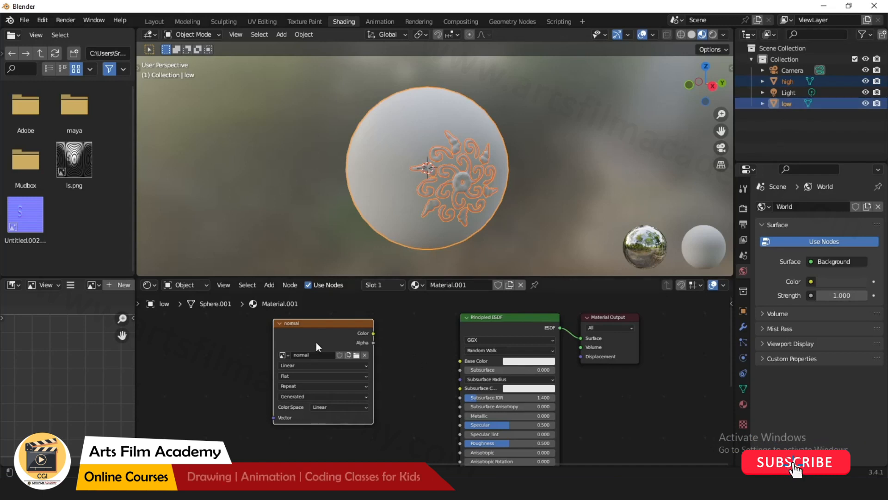
{"action": "left_click_drag", "start_coordinate": [332, 322], "coordinate": [354, 336]}
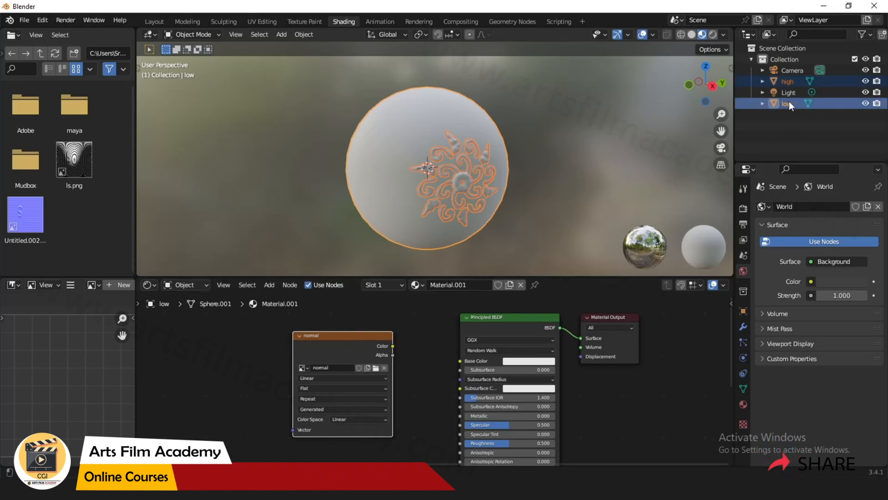
{"action": "left_click_drag", "start_coordinate": [345, 333], "coordinate": [344, 330]}
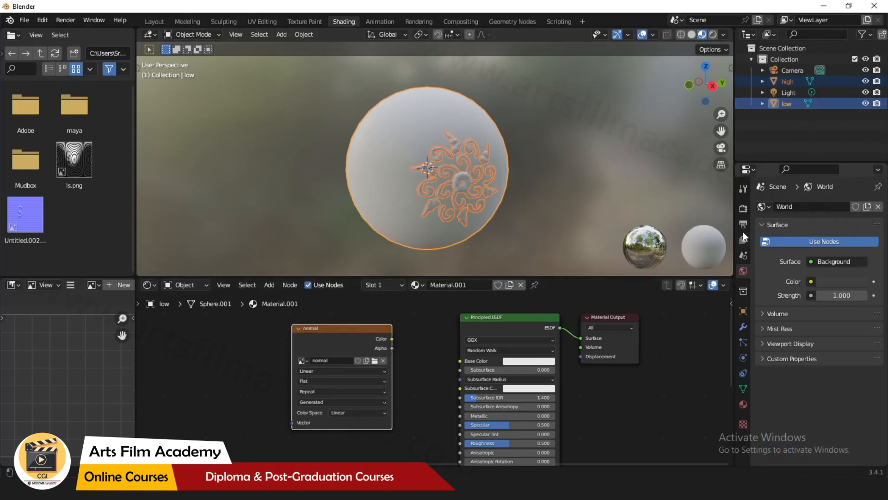
- Set the render engine to Cycles, collapse the Sampling settings and expand the Bake settings
{"action": "left_click", "coordinate": [743, 209]}
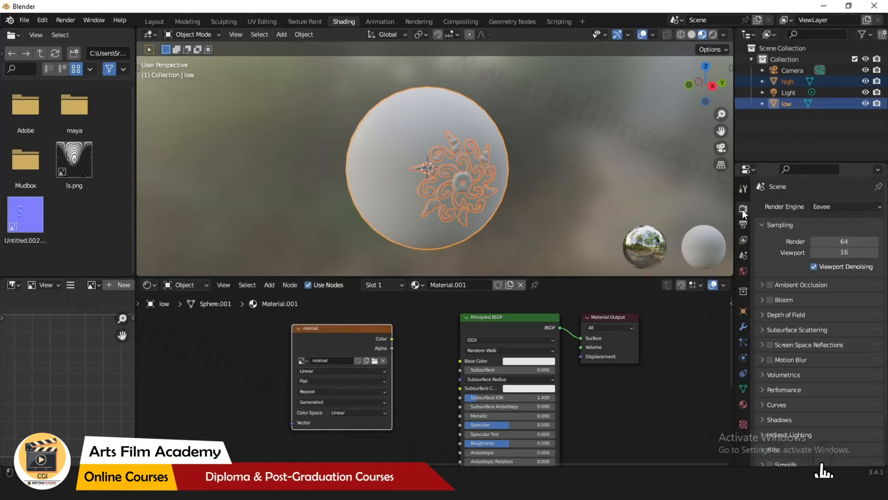
{"action": "left_click", "coordinate": [831, 204]}
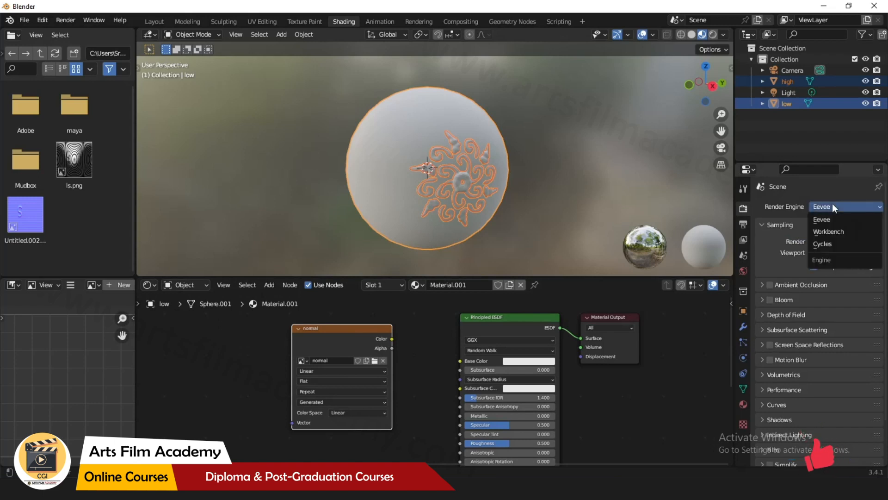
{"action": "left_click", "coordinate": [824, 246]}
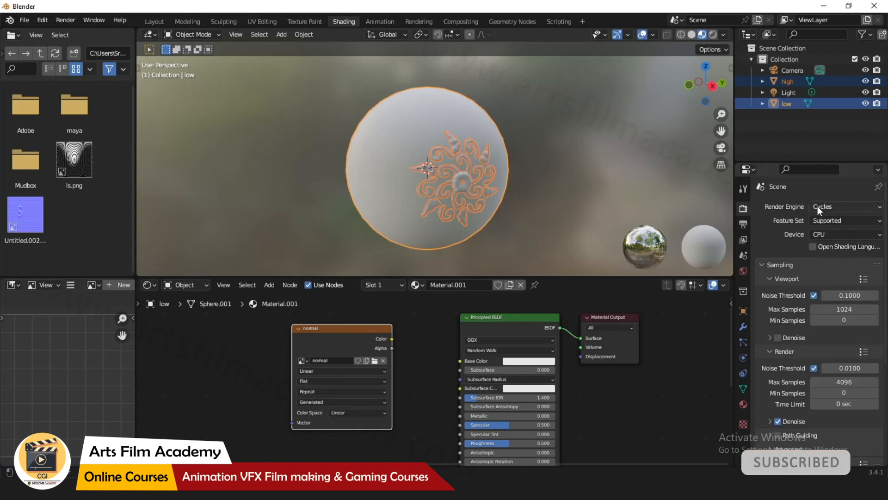
{"action": "left_click", "coordinate": [784, 264]}
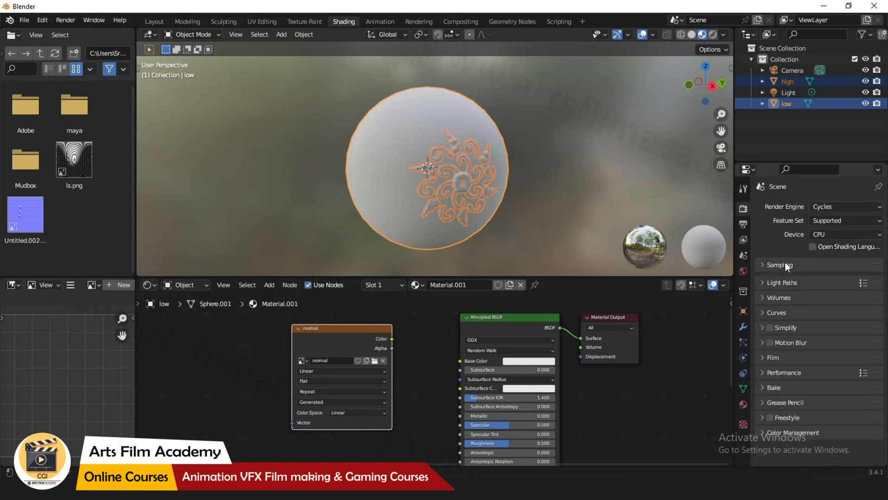
{"action": "left_click", "coordinate": [778, 384]}
{"action": "scroll", "coordinate": [789, 280], "scroll_direction": "down", "scroll_amount": 5}
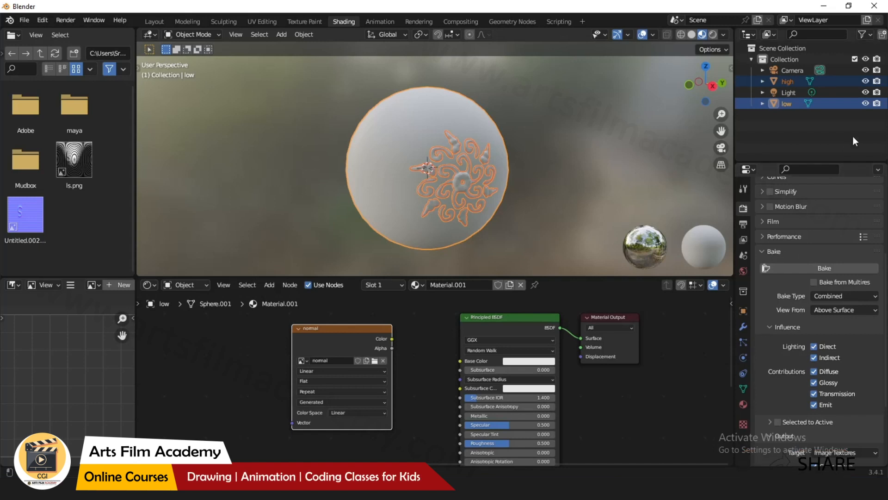
- Hide and reshow the "low" sphere, and move the "normal" image node closer to the Principled BSDF node
{"action": "left_click", "coordinate": [866, 103]}
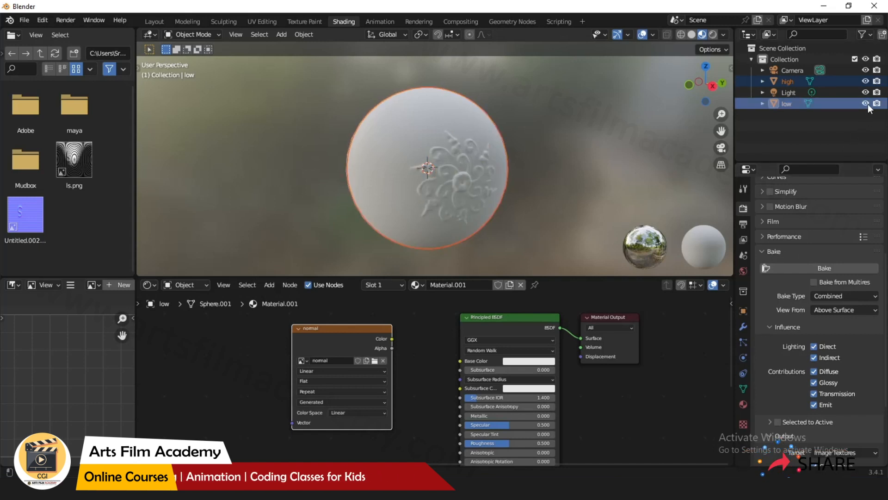
{"action": "left_click", "coordinate": [866, 103]}
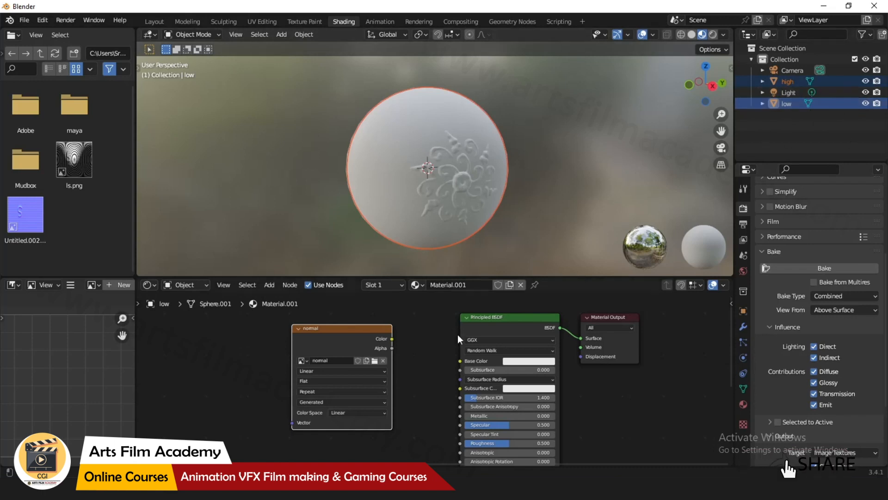
{"action": "mouse_move", "coordinate": [339, 329]}
{"action": "left_mouse_down"}
{"action": "mouse_move", "coordinate": [364, 326]}
{"action": "mouse_move", "coordinate": [339, 333]}
{"action": "mouse_move", "coordinate": [354, 324]}
{"action": "left_mouse_up"}
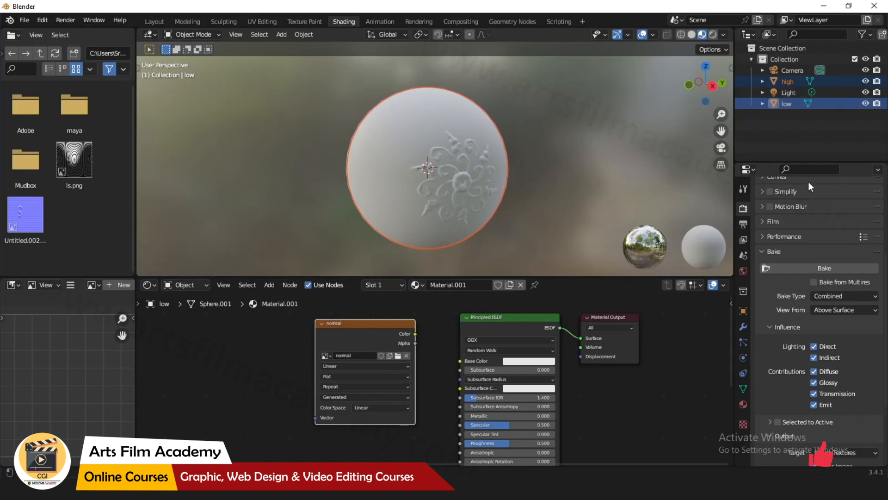
- Set the bake type to Normal, enable Selected to Active and expand its options
{"action": "left_click", "coordinate": [836, 297]}
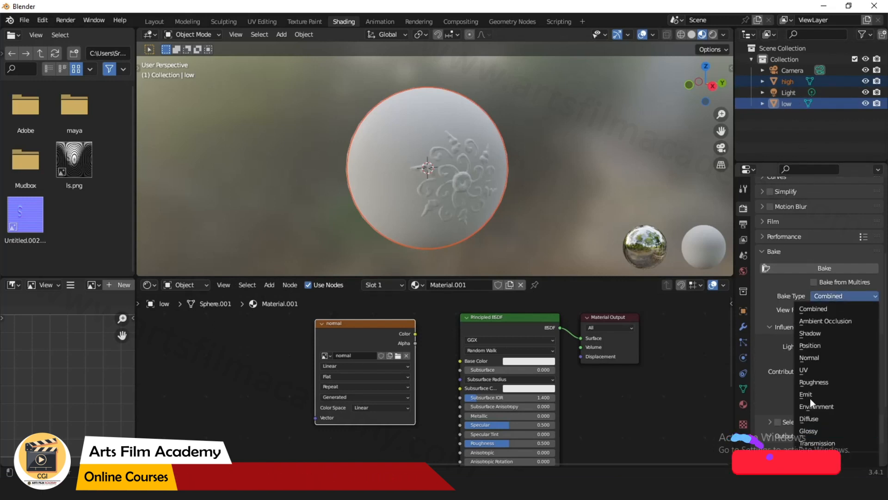
{"action": "left_click", "coordinate": [824, 357]}
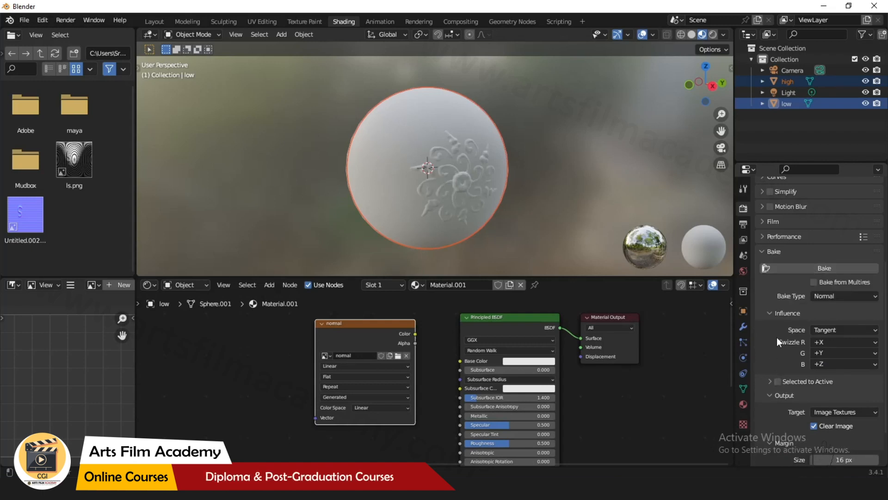
{"action": "scroll", "coordinate": [778, 341], "scroll_direction": "down", "scroll_amount": 3}
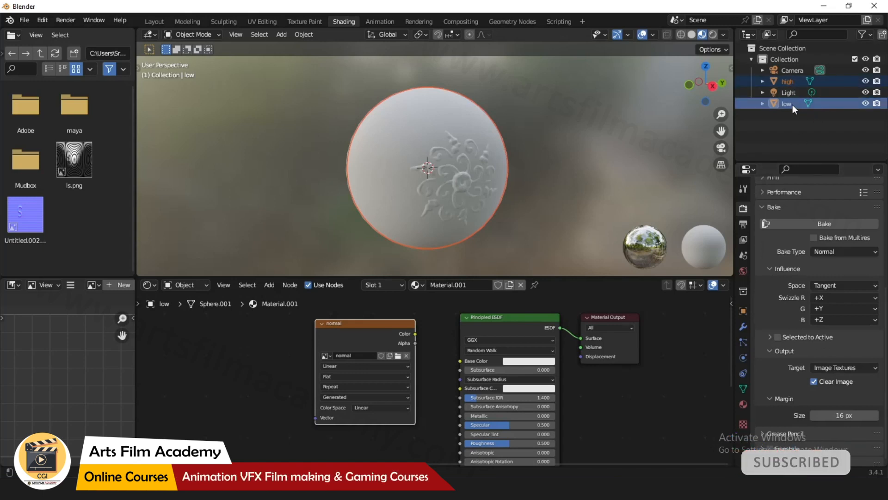
{"action": "left_click", "coordinate": [778, 336]}
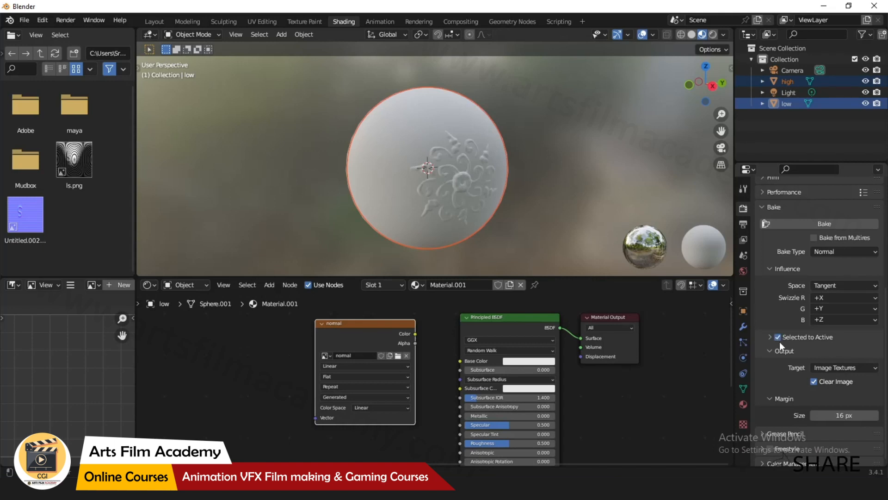
{"action": "left_click", "coordinate": [770, 336]}
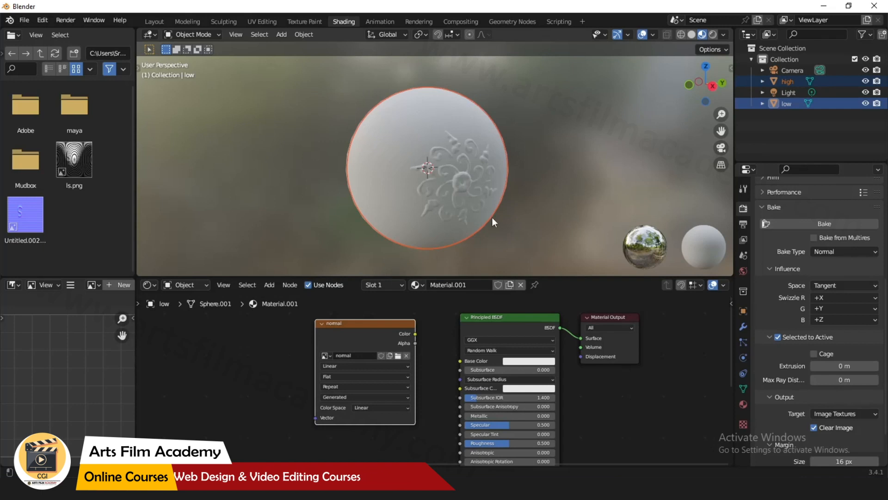
- Set the Selected to Active bake extrusion to 0.1 m
{"action": "middle_click_drag", "start_coordinate": [492, 217], "coordinate": [570, 231]}
{"action": "scroll", "coordinate": [529, 186], "scroll_direction": "up", "scroll_amount": 2}
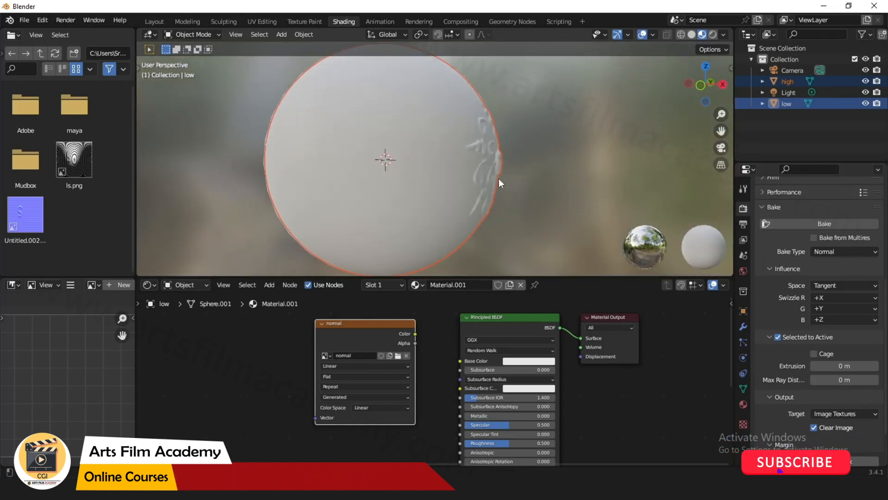
{"action": "scroll", "coordinate": [499, 179], "scroll_direction": "up", "scroll_amount": 3}
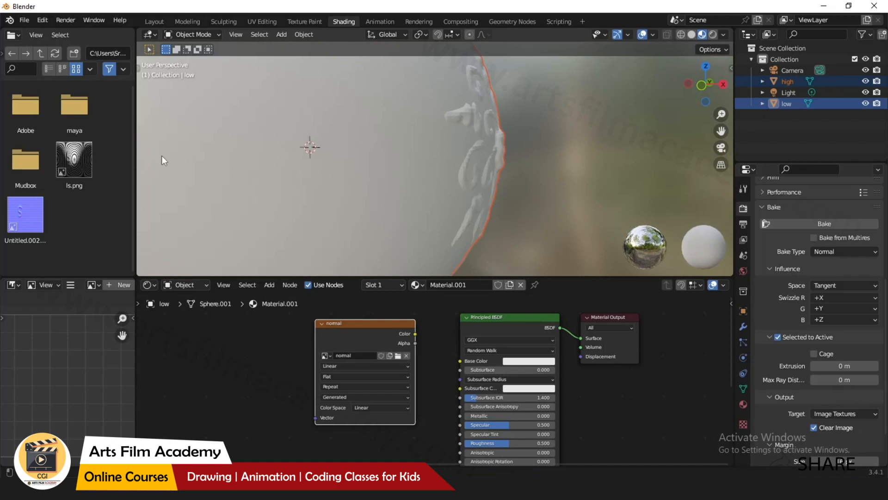
{"action": "middle_click_drag", "start_coordinate": [540, 189], "coordinate": [473, 202]}
{"action": "scroll", "coordinate": [509, 185], "scroll_direction": "down", "scroll_amount": 4}
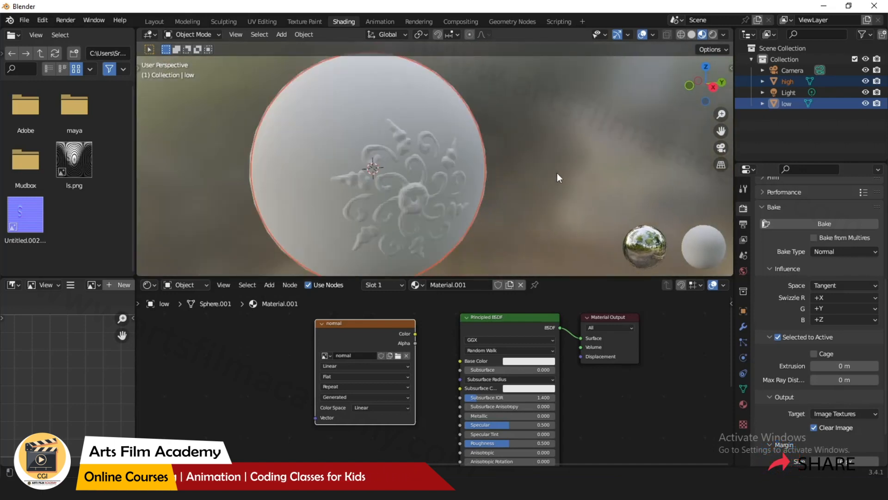
{"action": "middle_click_drag", "start_coordinate": [557, 173], "coordinate": [470, 181]}
{"action": "scroll", "coordinate": [471, 182], "scroll_direction": "up", "scroll_amount": 2}
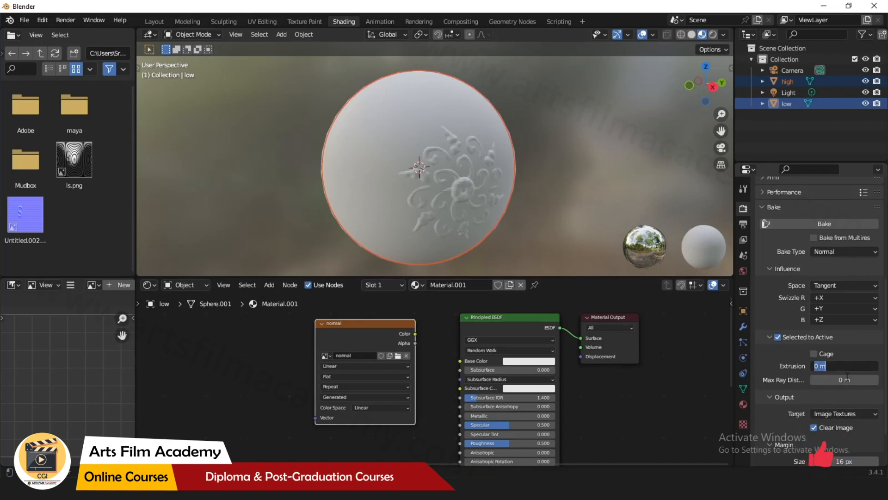
{"action": "key", "text": "BackSpace"}
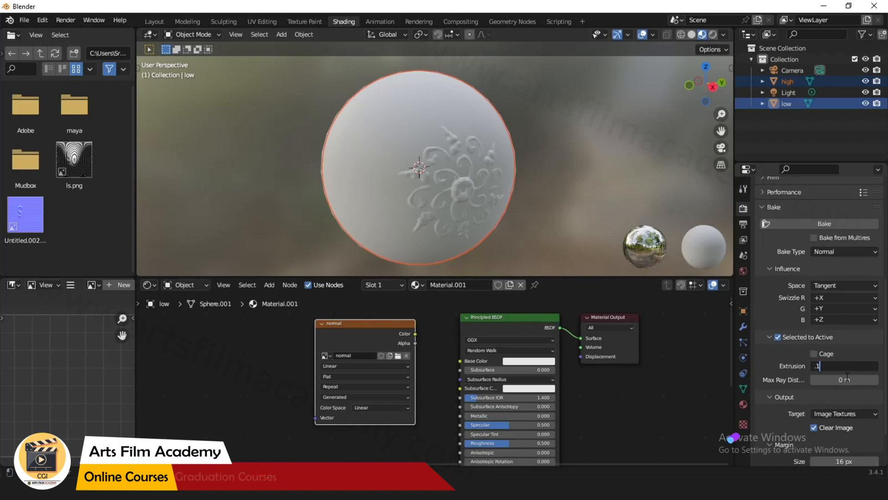
{"action": "key", "text": "Return"}
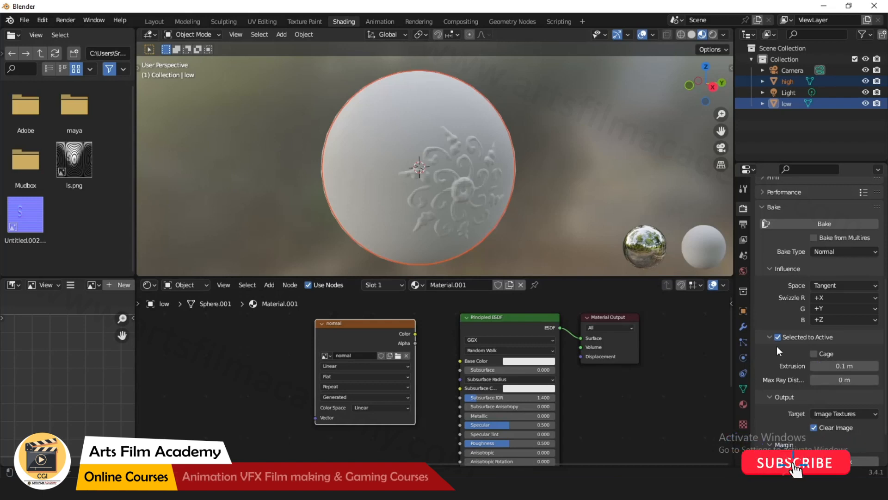
{"action": "middle_click_drag", "start_coordinate": [530, 192], "coordinate": [521, 185]}
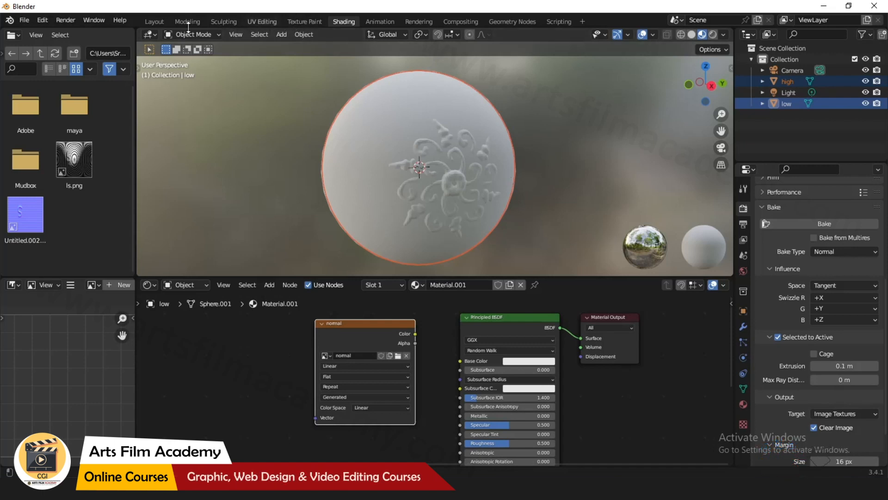
- In the Layout workspace, hide the "high" sphere and select only the "low" sphere
{"action": "left_click", "coordinate": [154, 23]}
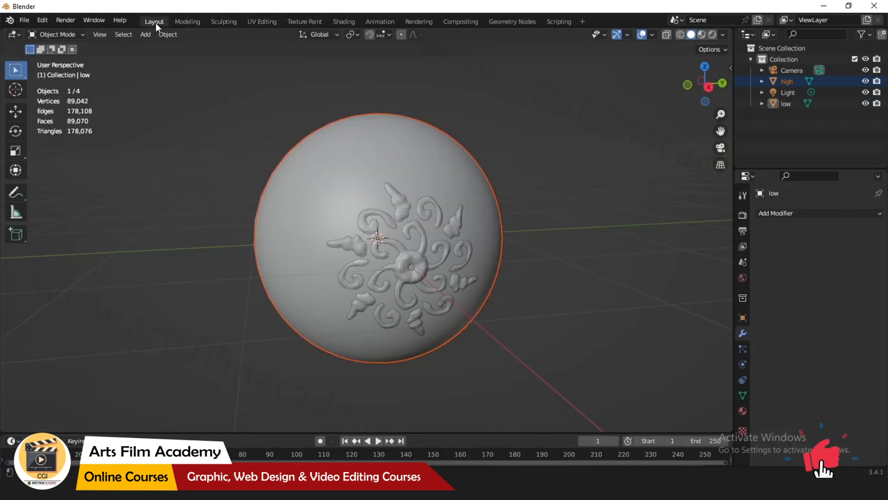
{"action": "left_click", "coordinate": [866, 82]}
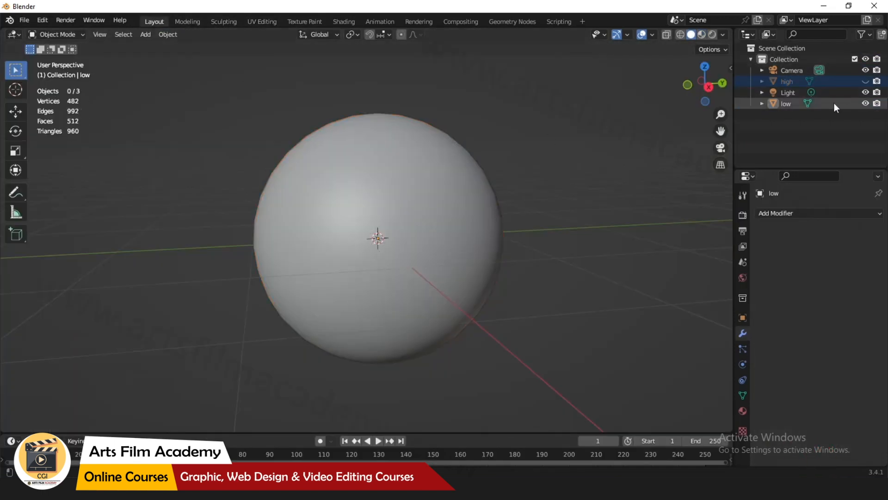
{"action": "left_click", "coordinate": [834, 103]}
{"action": "left_click", "coordinate": [518, 260]}
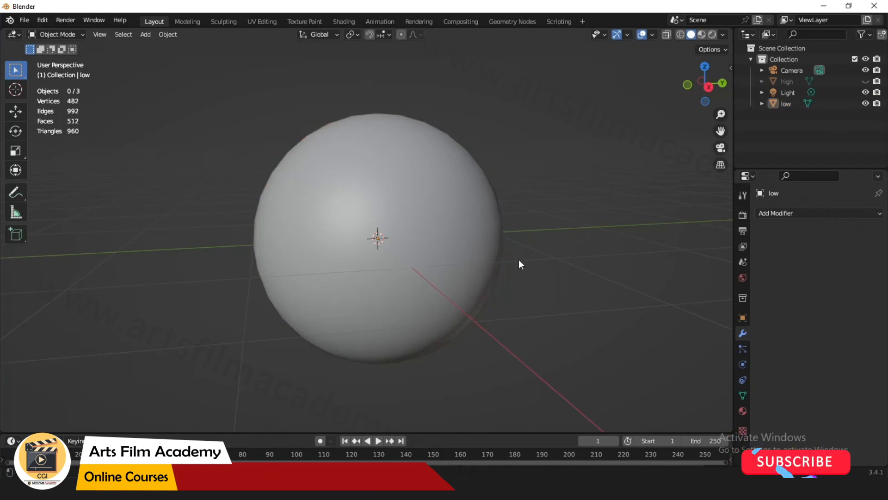
{"action": "left_click", "coordinate": [460, 273]}
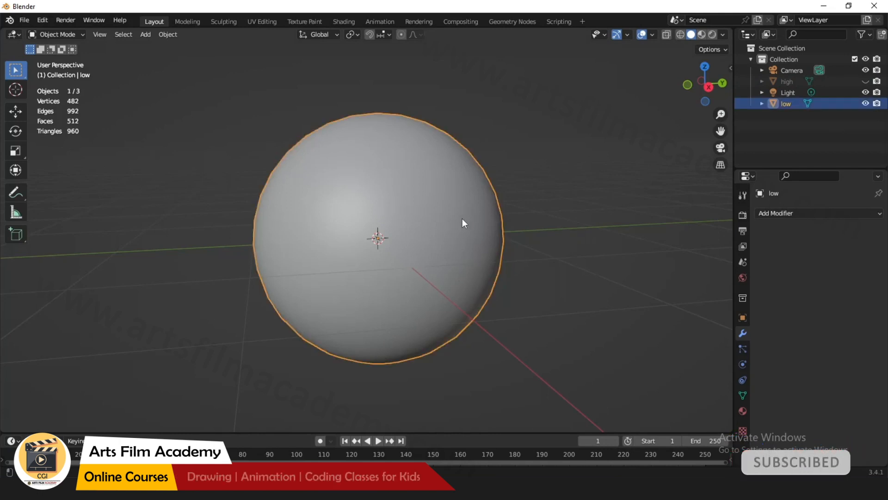
- Switch to the UV Editing workspace, select the whole "low" mesh and check its existing UV layout
{"action": "left_click", "coordinate": [266, 24]}
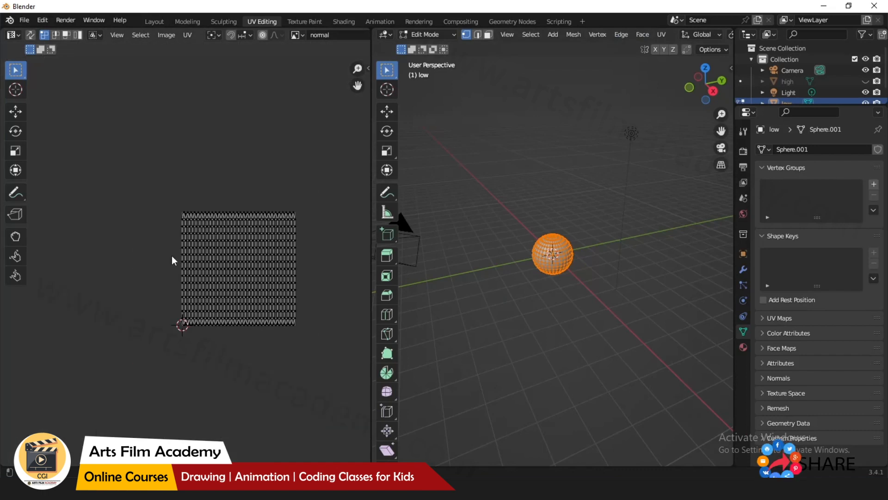
{"action": "scroll", "coordinate": [171, 255], "scroll_direction": "up", "scroll_amount": 2}
{"action": "scroll", "coordinate": [157, 241], "scroll_direction": "down", "scroll_amount": 2}
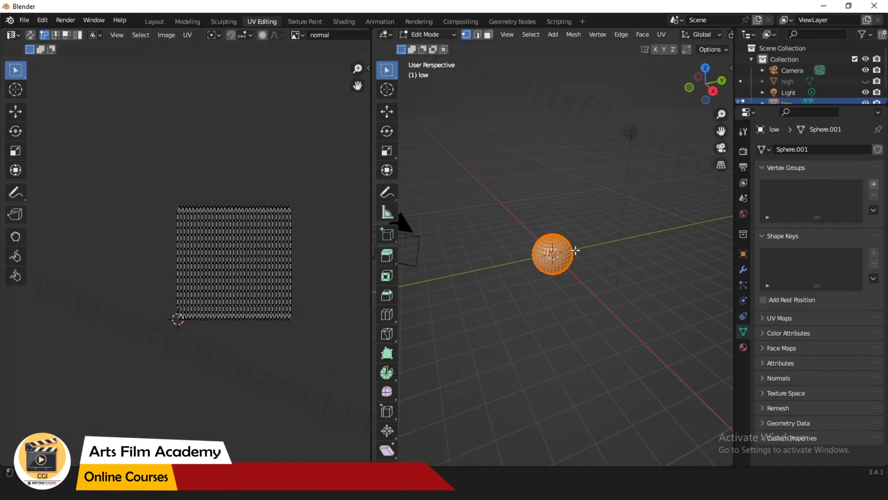
{"action": "scroll", "coordinate": [564, 251], "scroll_direction": "up", "scroll_amount": 2}
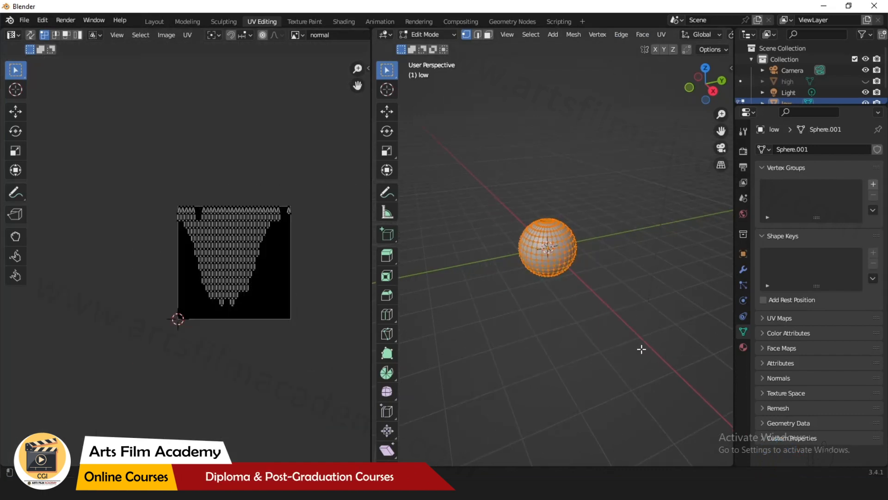
{"action": "key", "text": "alt+a"}
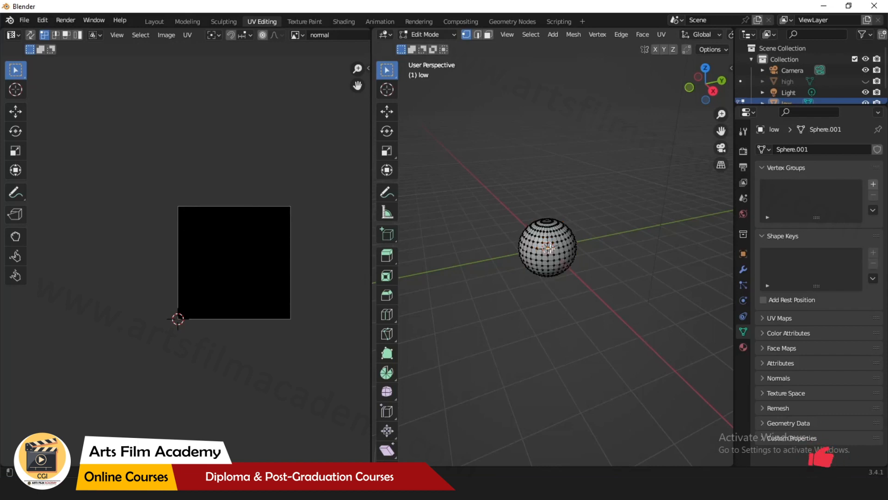
{"action": "key", "text": "a"}
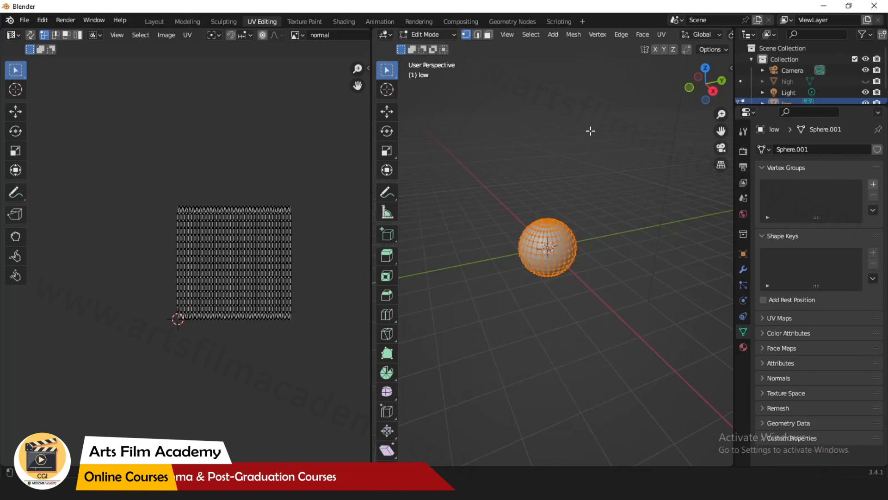
{"action": "left_click", "coordinate": [662, 36]}
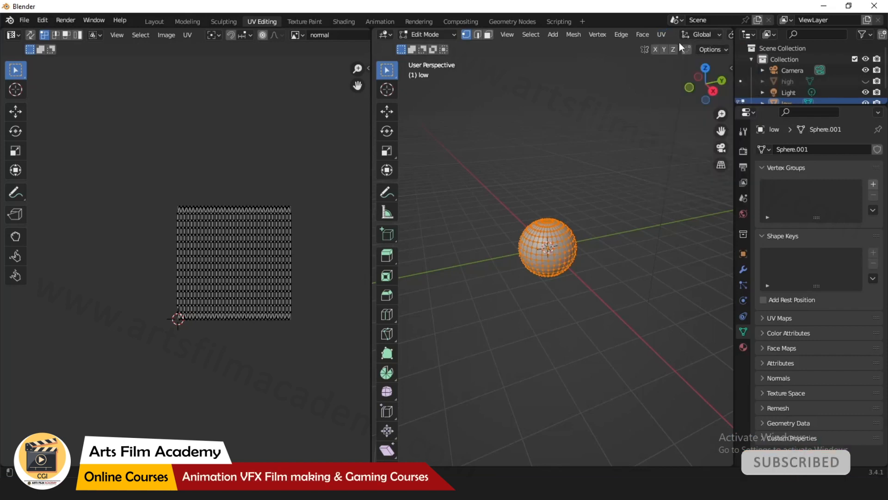
{"action": "left_click", "coordinate": [662, 35]}
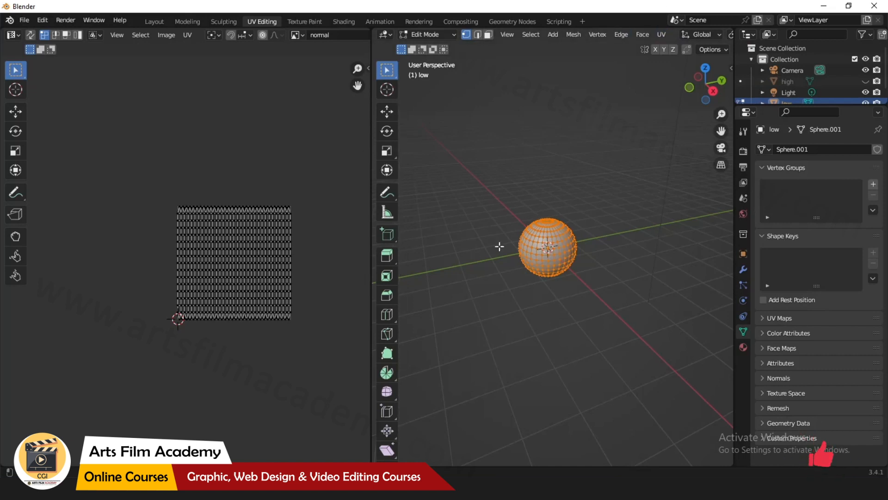
- Clear and reselect all of the "low" sphere's mesh, and unwrap it with Smart UV Project
{"action": "scroll", "coordinate": [559, 235], "scroll_direction": "up", "scroll_amount": 3}
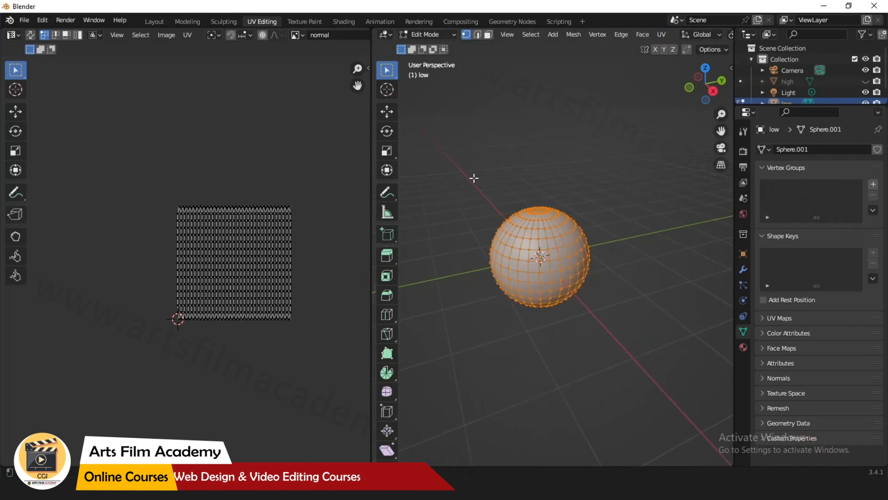
{"action": "left_click_drag", "start_coordinate": [473, 178], "coordinate": [621, 352]}
{"action": "left_click", "coordinate": [521, 352]}
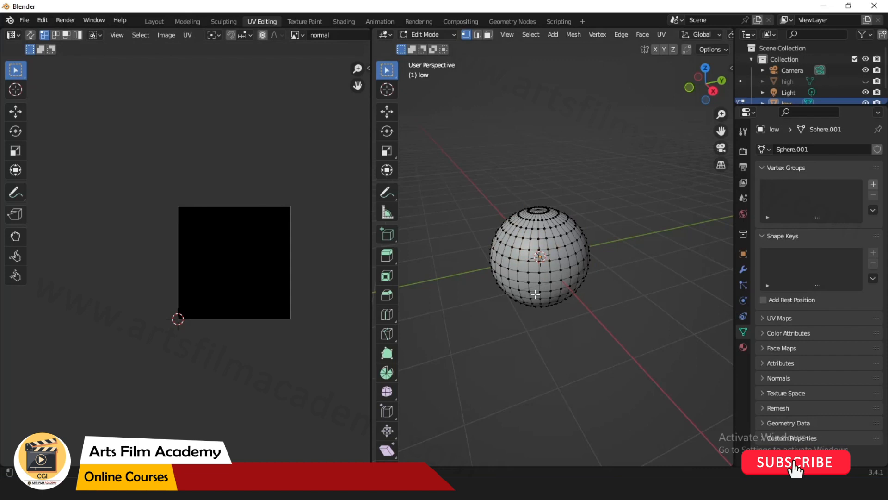
{"action": "key", "text": "a"}
{"action": "scroll", "coordinate": [229, 259], "scroll_direction": "up", "scroll_amount": 3}
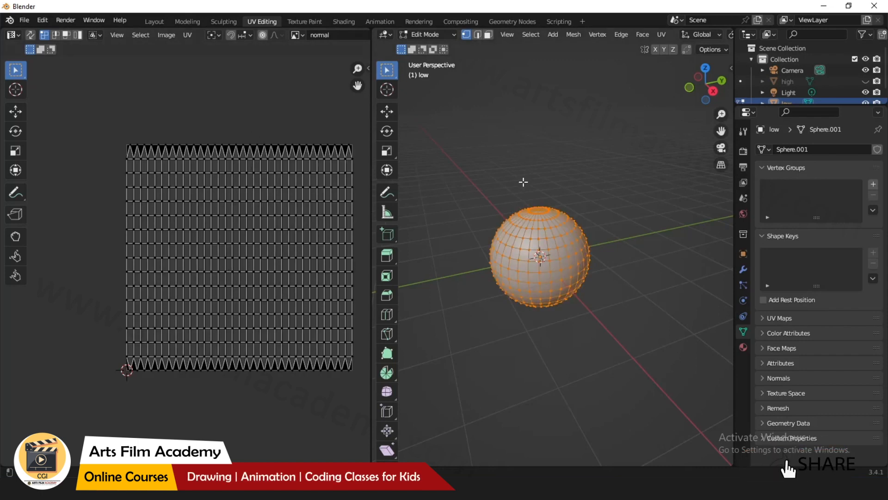
{"action": "left_click", "coordinate": [661, 35]}
{"action": "left_click", "coordinate": [693, 63]}
{"action": "left_click", "coordinate": [712, 167]}
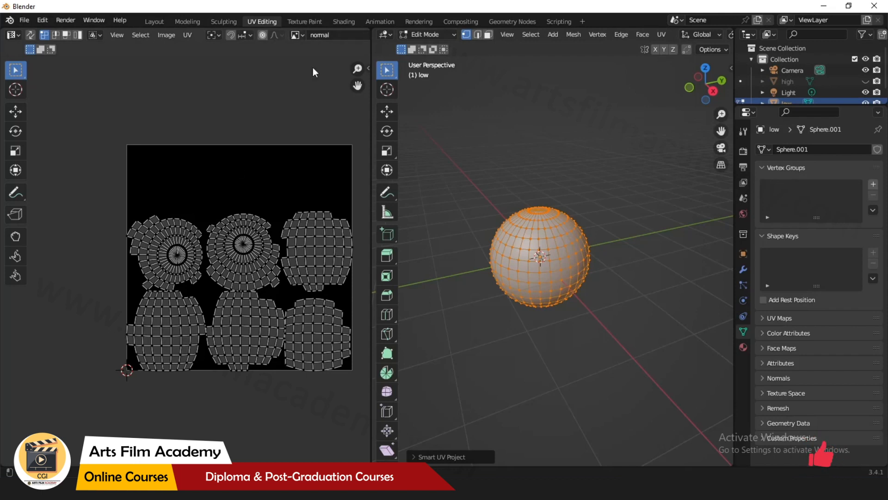
{"action": "scroll", "coordinate": [565, 308], "scroll_direction": "up", "scroll_amount": 4}
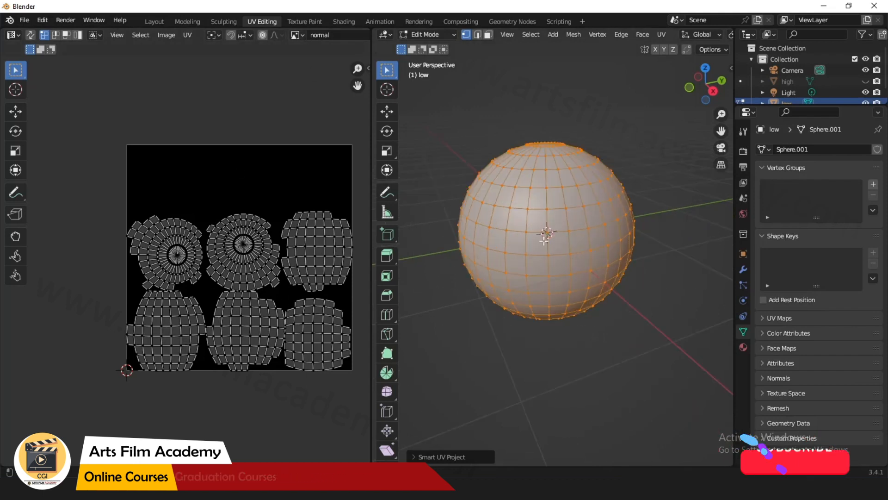
- Return to the Shading workspace, show the "high" sphere and select it together with "low" as the active object
{"action": "left_click", "coordinate": [346, 21]}
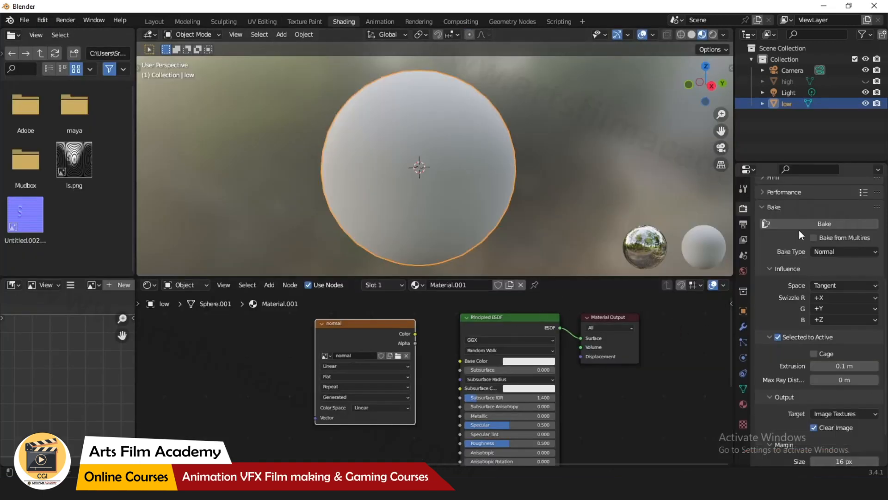
{"action": "left_click", "coordinate": [155, 21]}
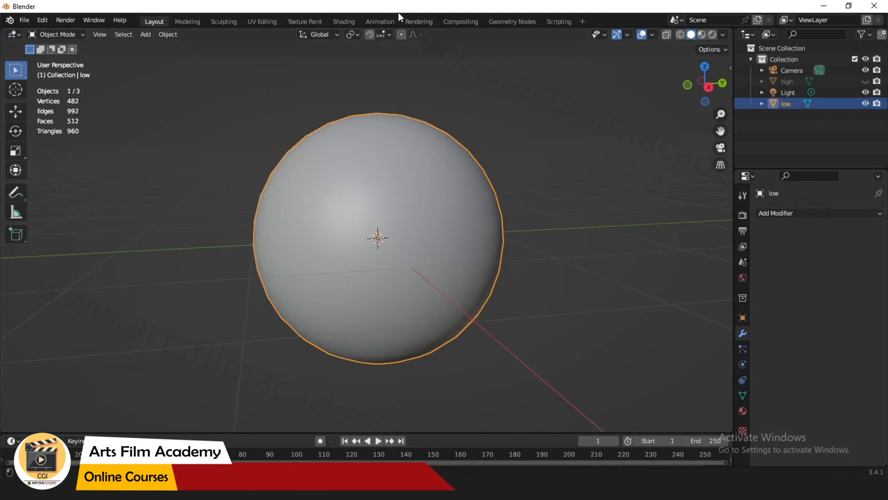
{"action": "left_click", "coordinate": [345, 22]}
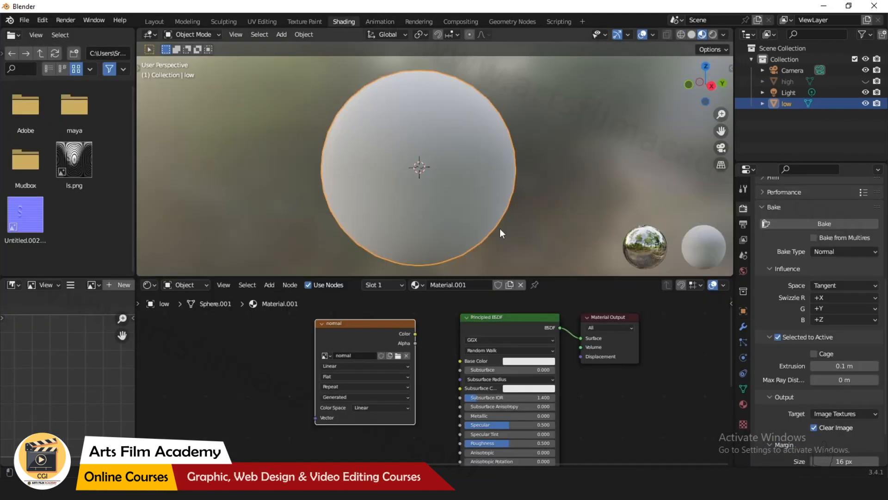
{"action": "left_click", "coordinate": [789, 82]}
{"action": "left_click", "coordinate": [864, 82]}
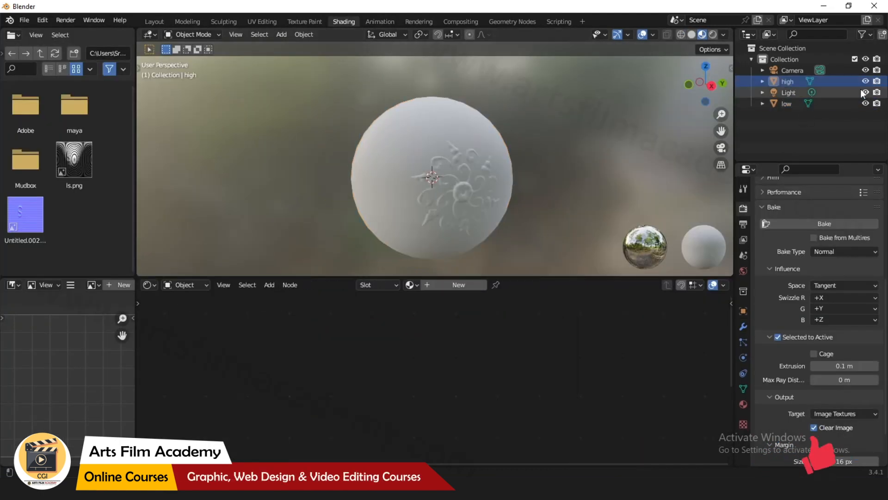
{"action": "left_click", "coordinate": [787, 104], "text": "ctrl"}
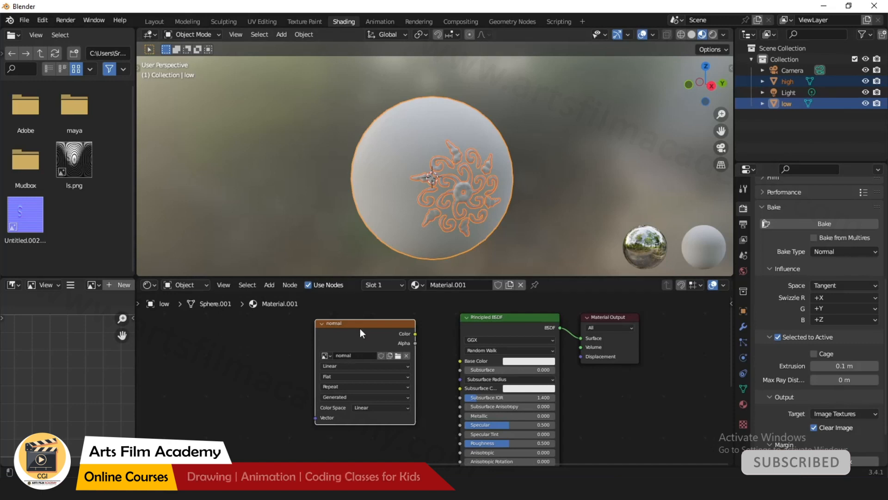
- Nudge the "normal" image node closer to the Principled BSDF node, review the Cycles bake settings and choose Normal as the bake type
{"action": "mouse_move", "coordinate": [367, 331]}
{"action": "left_mouse_down"}
{"action": "mouse_move", "coordinate": [356, 334]}
{"action": "mouse_move", "coordinate": [379, 335]}
{"action": "left_mouse_up"}
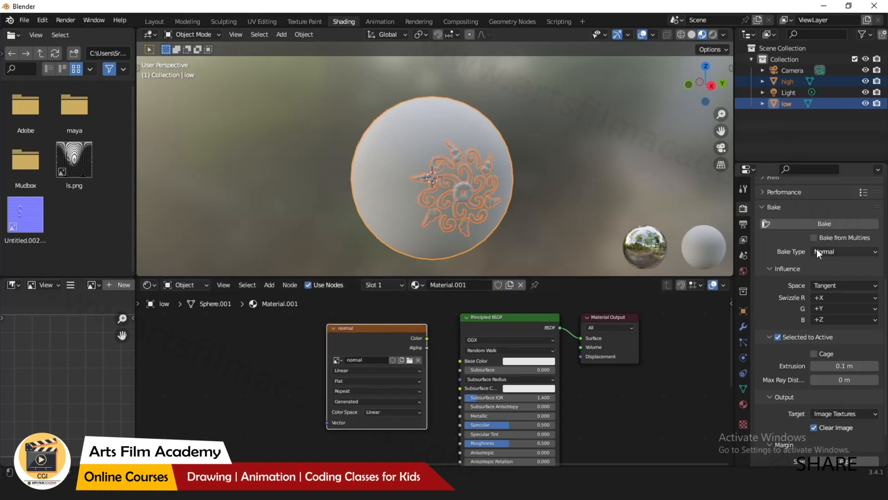
{"action": "scroll", "coordinate": [776, 266], "scroll_direction": "up", "scroll_amount": 5}
{"action": "scroll", "coordinate": [772, 273], "scroll_direction": "up", "scroll_amount": 3}
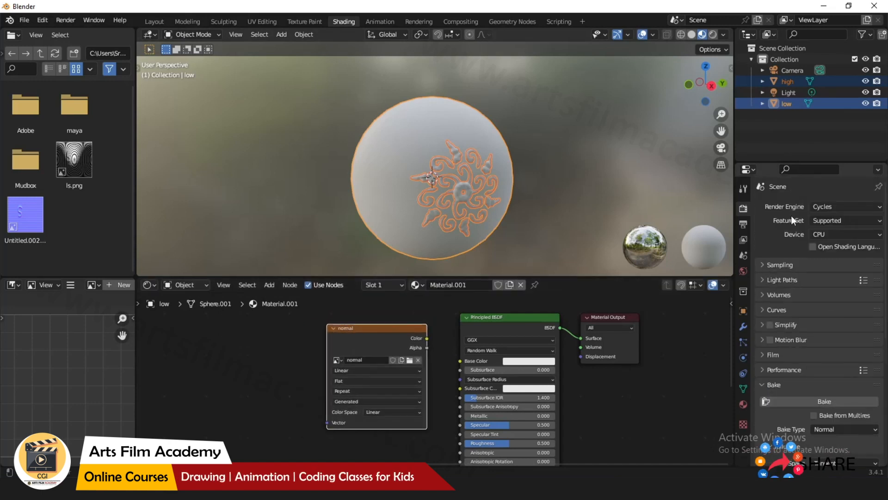
{"action": "scroll", "coordinate": [815, 320], "scroll_direction": "down", "scroll_amount": 3}
{"action": "scroll", "coordinate": [814, 321], "scroll_direction": "down", "scroll_amount": 2}
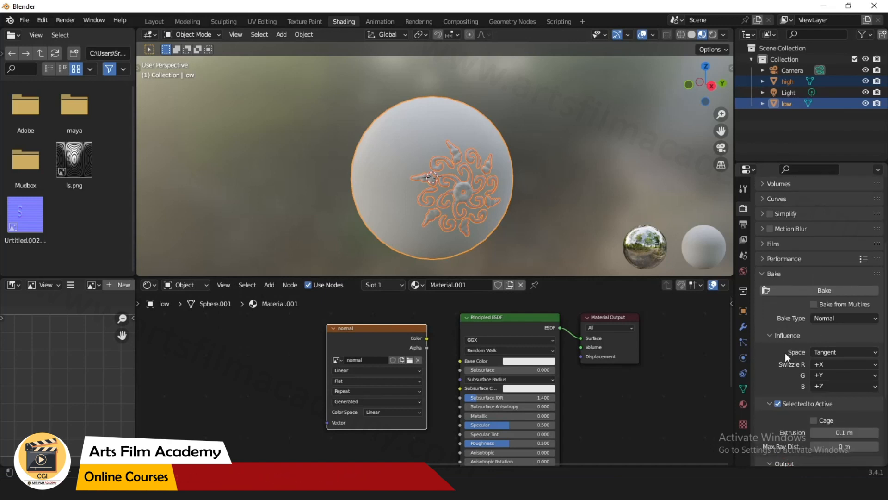
{"action": "scroll", "coordinate": [784, 352], "scroll_direction": "down", "scroll_amount": 2}
{"action": "left_click", "coordinate": [835, 276]}
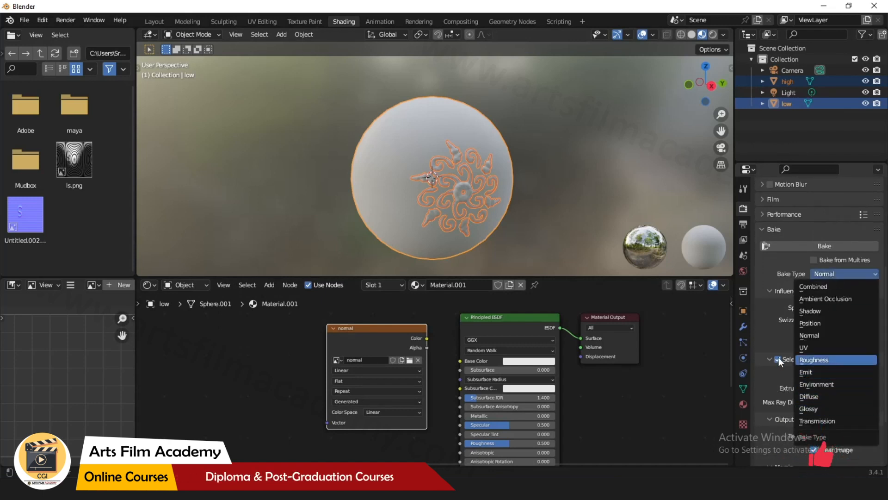
{"action": "left_click", "coordinate": [824, 334]}
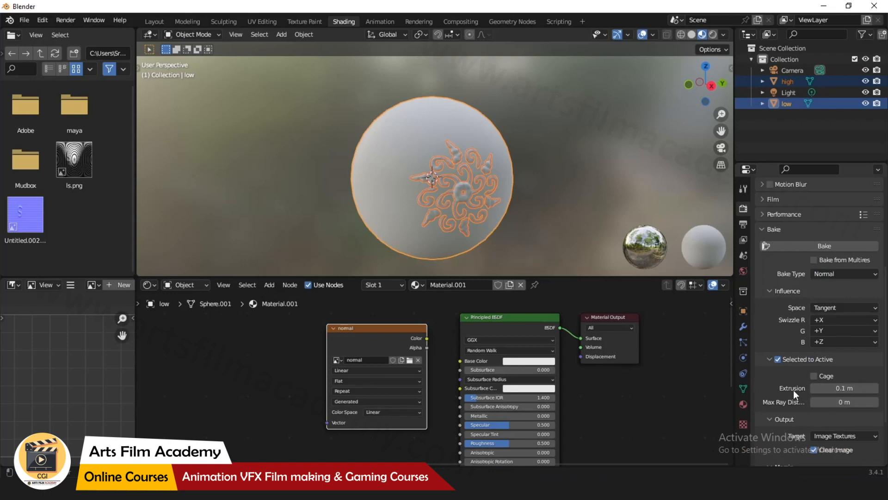
- Examine the selected spheres from the side in the Shading and Layout workspaces to judge how far the ornament protrudes
{"action": "middle_click_drag", "start_coordinate": [529, 230], "coordinate": [587, 221]}
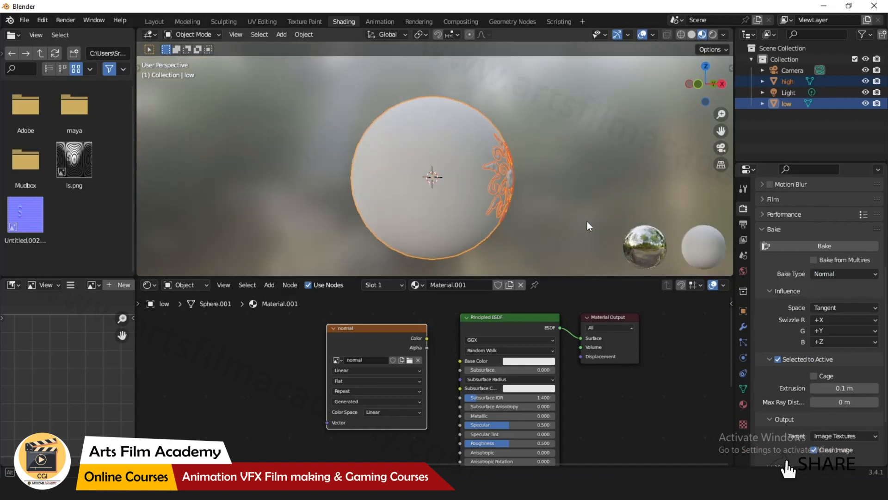
{"action": "left_click", "coordinate": [158, 24]}
{"action": "middle_click_drag", "start_coordinate": [300, 284], "coordinate": [398, 284]}
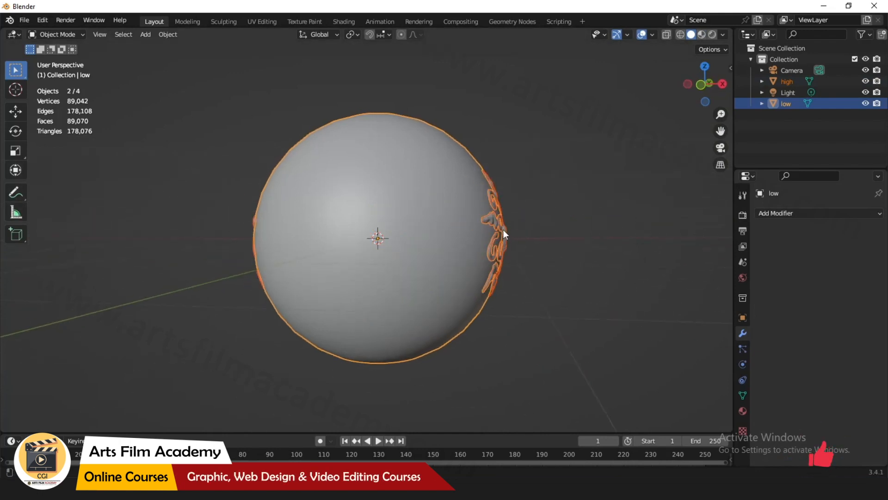
- Measure how far the ornament protrudes from the sphere's edge and draw two trial rulers in empty space, clearing all rulers
{"action": "scroll", "coordinate": [507, 239], "scroll_direction": "up", "scroll_amount": 4}
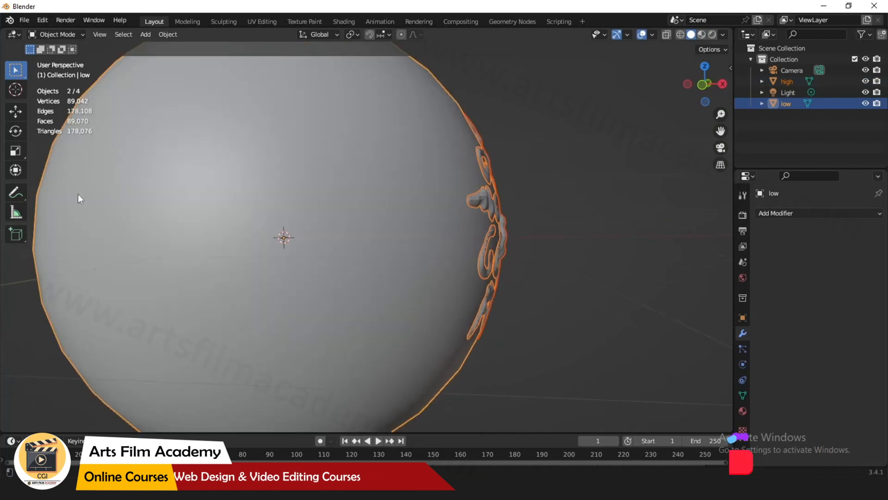
{"action": "left_click", "coordinate": [15, 212]}
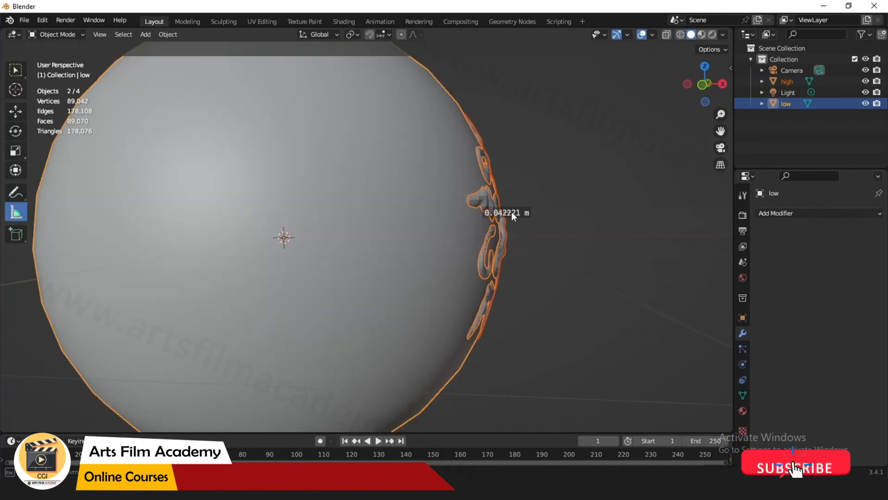
{"action": "left_click_drag", "start_coordinate": [512, 212], "coordinate": [508, 212]}
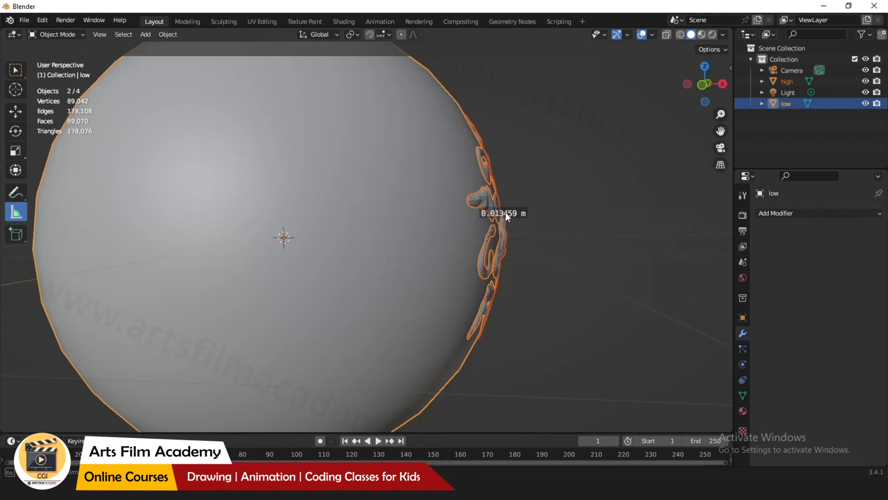
{"action": "left_click_drag", "start_coordinate": [590, 117], "coordinate": [631, 185]}
{"action": "left_click_drag", "start_coordinate": [616, 262], "coordinate": [629, 295]}
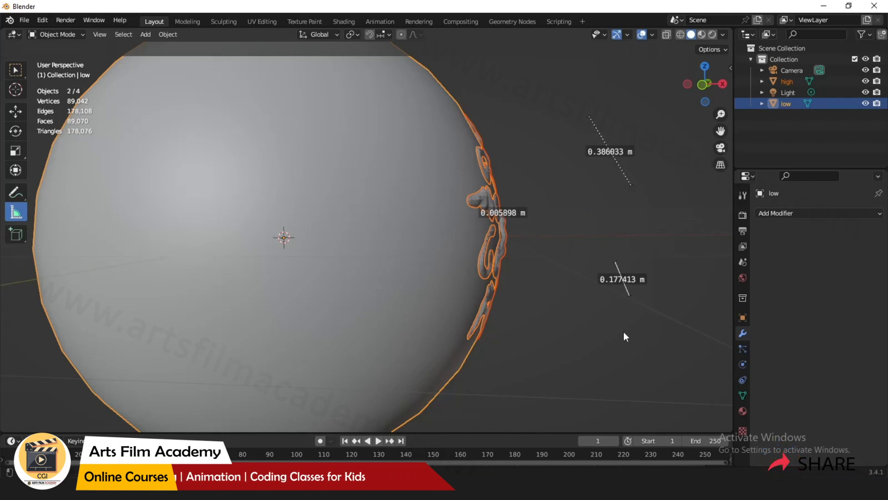
{"action": "key", "text": "ctrl+z"}
{"action": "key", "text": "ctrl+z"}
{"action": "key", "text": "ctrl+z"}
- Measure the ornament's protrusion beyond the "low" sphere in front orthographic view, removing the rulers and returning to a perspective view of both spheres
{"action": "key", "text": "KP_1"}
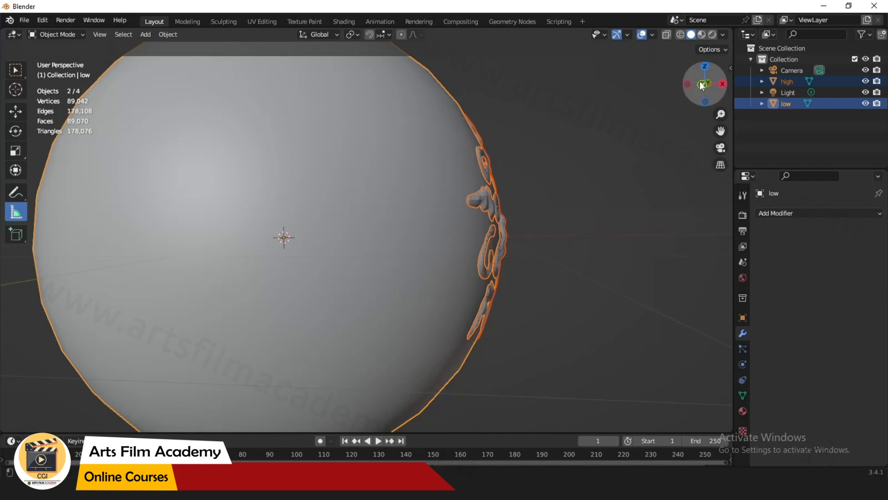
{"action": "scroll", "coordinate": [476, 223], "scroll_direction": "up", "scroll_amount": 5}
{"action": "scroll", "coordinate": [513, 222], "scroll_direction": "up", "scroll_amount": 2}
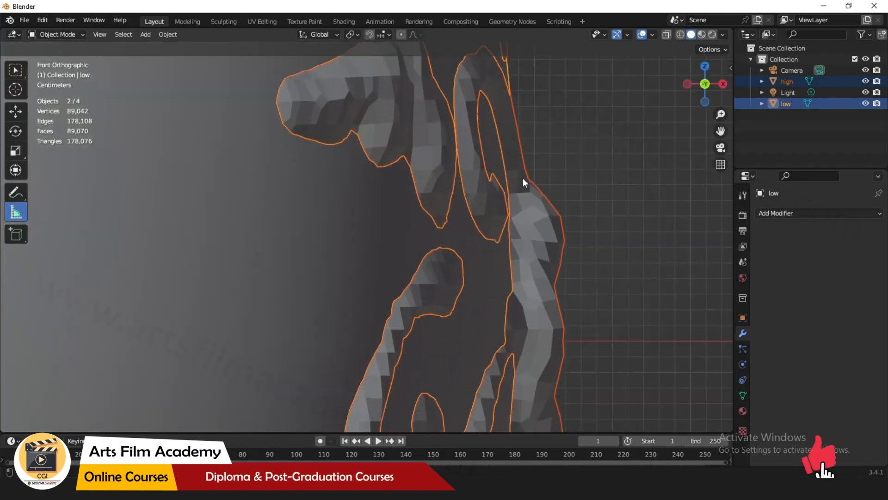
{"action": "left_click_drag", "start_coordinate": [523, 182], "coordinate": [554, 187]}
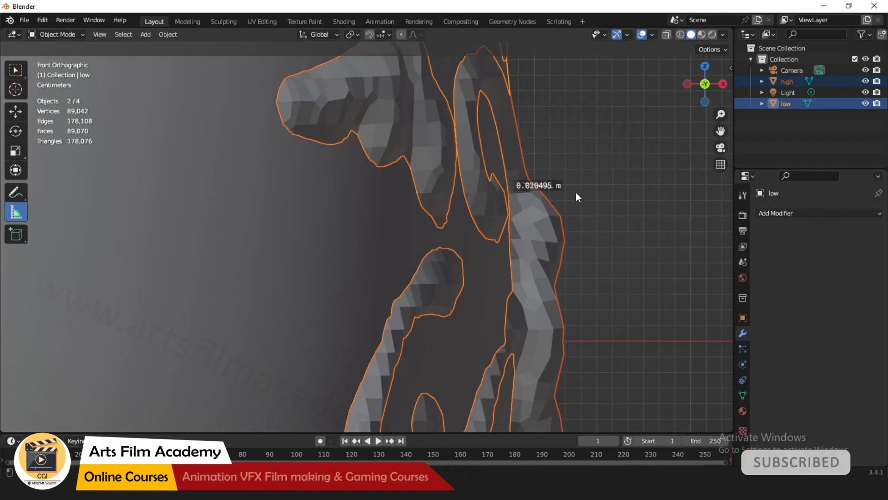
{"action": "left_click_drag", "start_coordinate": [523, 182], "coordinate": [586, 180]}
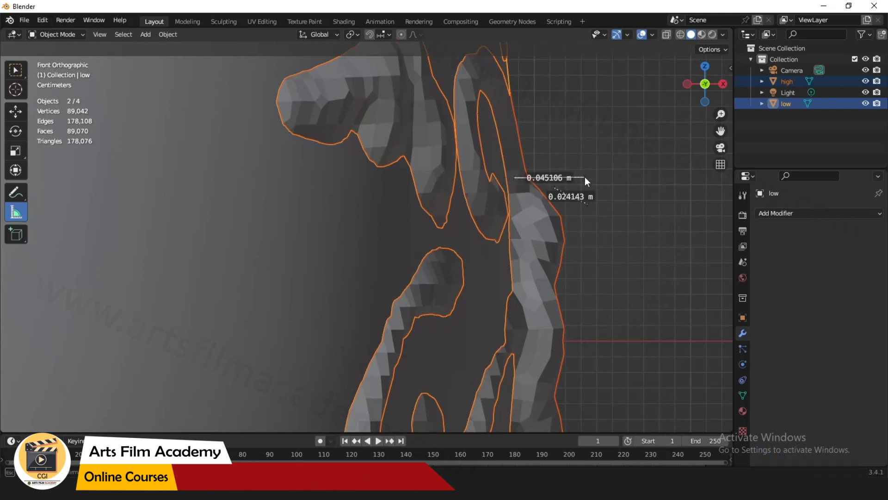
{"action": "scroll", "coordinate": [539, 239], "scroll_direction": "down", "scroll_amount": 2}
{"action": "key", "text": "ctrl+z"}
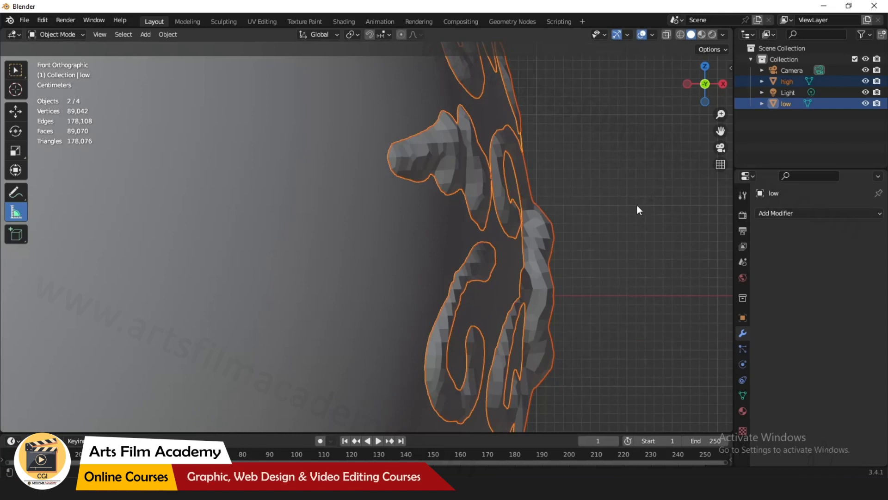
{"action": "middle_click_drag", "start_coordinate": [618, 231], "coordinate": [516, 254]}
{"action": "scroll", "coordinate": [404, 209], "scroll_direction": "down", "scroll_amount": 8}
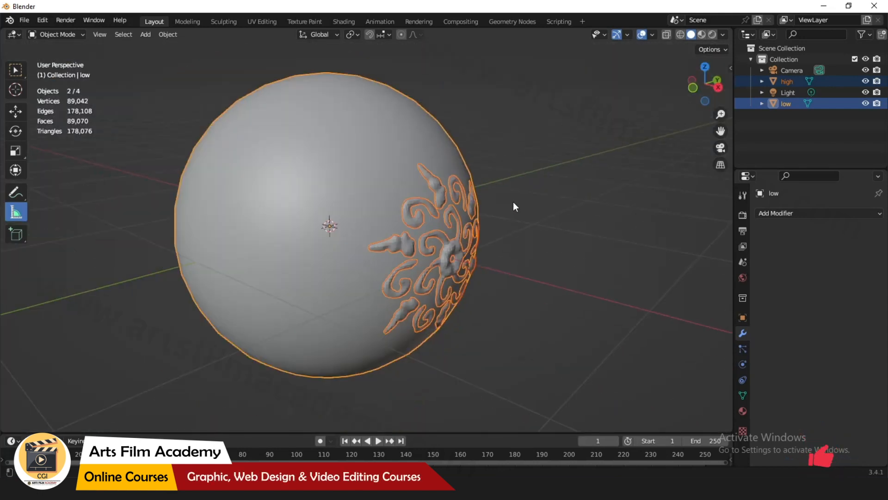
- Return to the Shading workspace, shift the "normal" image node slightly away from the Principled BSDF, and bake the normal map
{"action": "left_click", "coordinate": [314, 22]}
{"action": "left_click", "coordinate": [344, 21]}
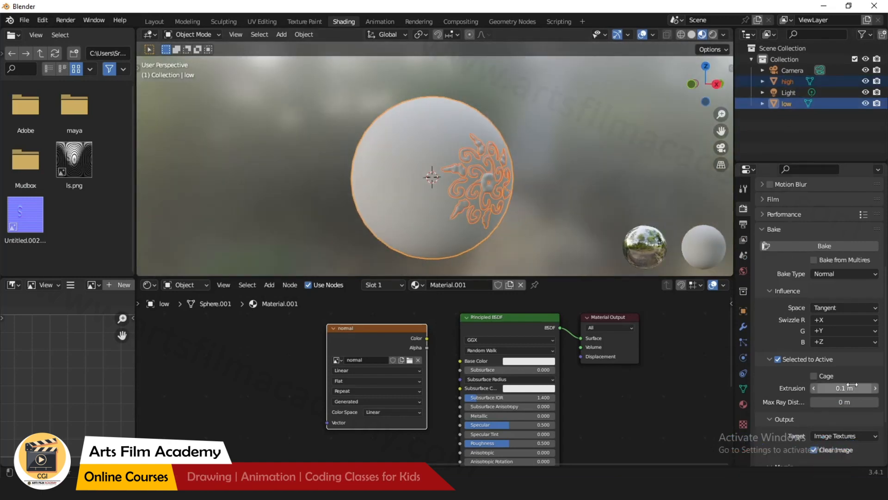
{"action": "scroll", "coordinate": [814, 361], "scroll_direction": "down", "scroll_amount": 3}
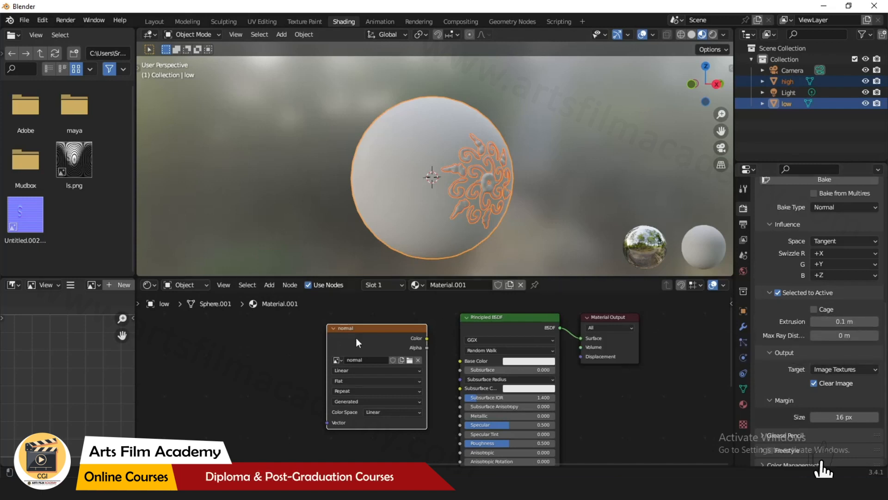
{"action": "left_click_drag", "start_coordinate": [388, 330], "coordinate": [361, 331]}
{"action": "scroll", "coordinate": [773, 215], "scroll_direction": "up", "scroll_amount": 1}
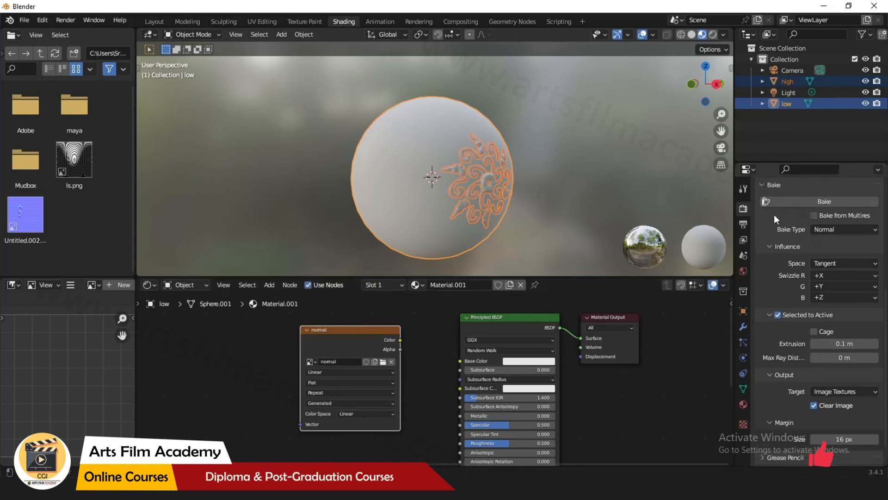
{"action": "left_click", "coordinate": [815, 202]}
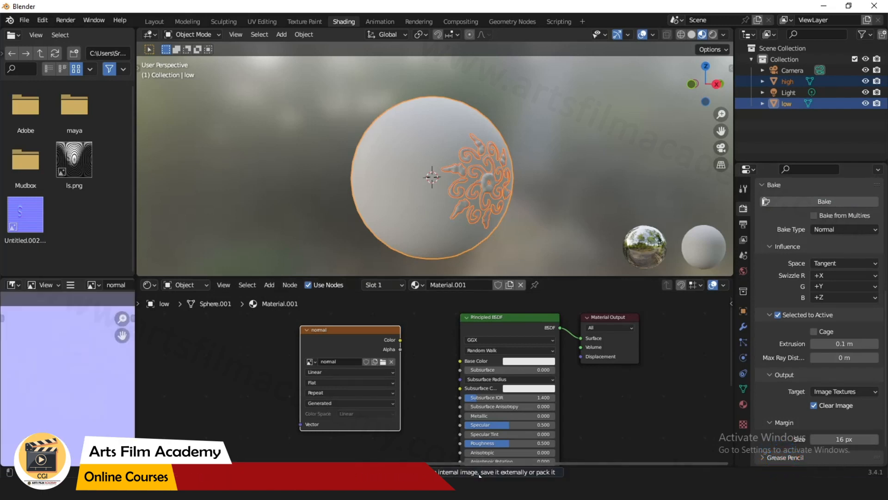
- Examine the baked "normal" image closely, including full-screen, to check how the ornament's detail and stray fragments were captured
{"action": "scroll", "coordinate": [57, 366], "scroll_direction": "down", "scroll_amount": 3}
{"action": "middle_click_drag", "start_coordinate": [62, 366], "coordinate": [86, 406]}
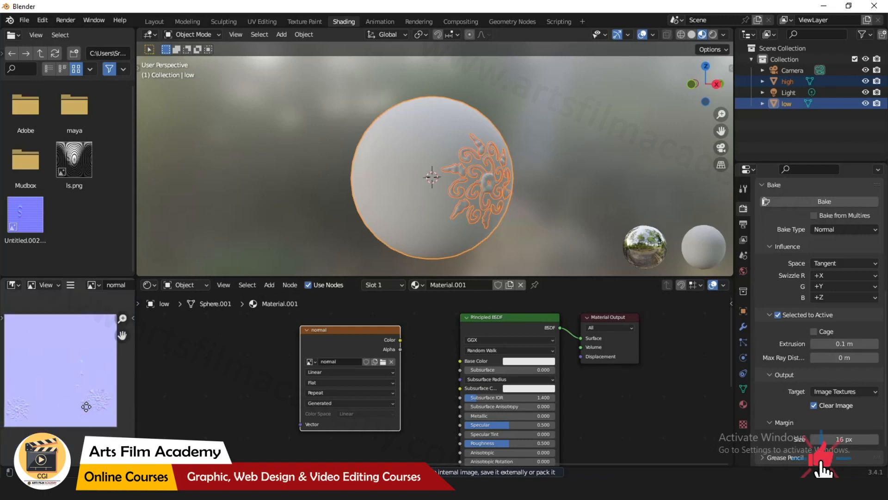
{"action": "scroll", "coordinate": [55, 391], "scroll_direction": "up", "scroll_amount": 4}
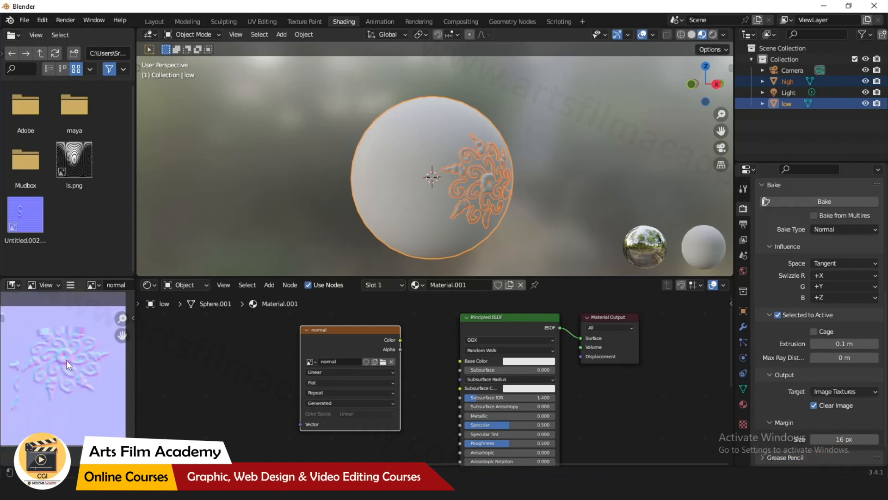
{"action": "key", "text": "ctrl+space"}
{"action": "scroll", "coordinate": [384, 218], "scroll_direction": "up", "scroll_amount": 5}
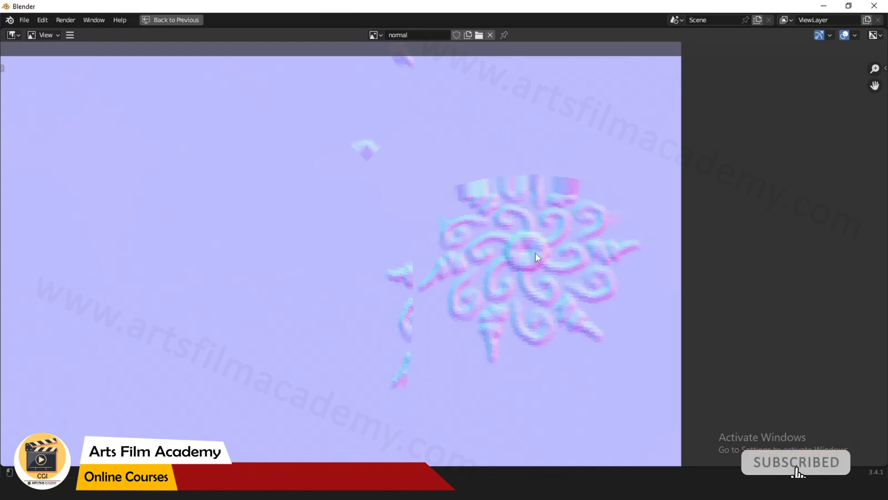
{"action": "key", "text": "ctrl+space"}
{"action": "scroll", "coordinate": [75, 381], "scroll_direction": "down", "scroll_amount": 3}
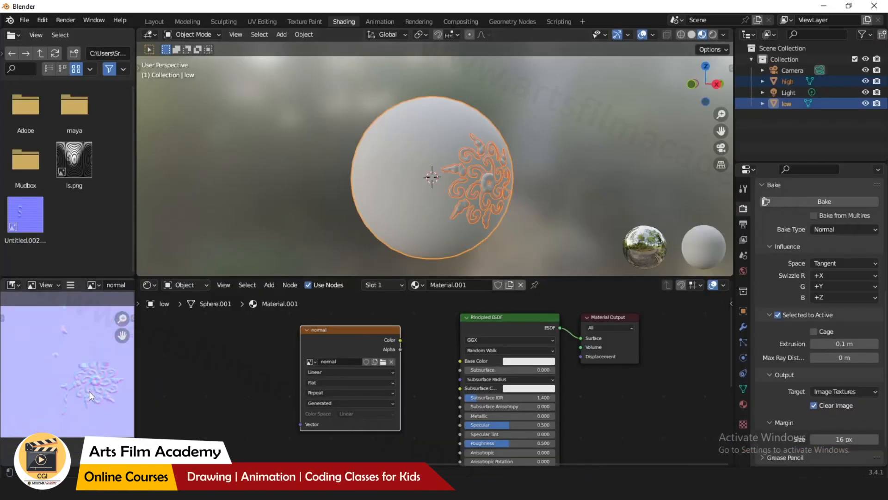
{"action": "scroll", "coordinate": [76, 387], "scroll_direction": "down", "scroll_amount": 3}
{"action": "scroll", "coordinate": [43, 364], "scroll_direction": "up", "scroll_amount": 2}
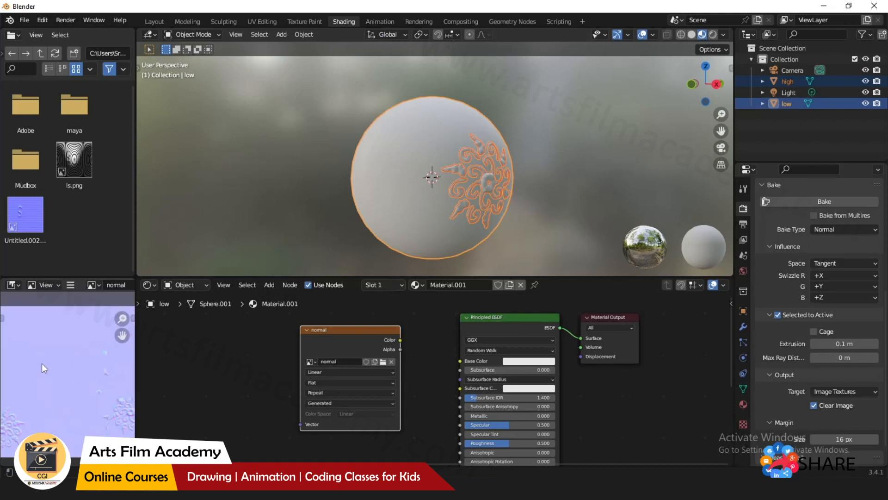
{"action": "scroll", "coordinate": [30, 384], "scroll_direction": "down", "scroll_amount": 2}
{"action": "scroll", "coordinate": [101, 402], "scroll_direction": "up", "scroll_amount": 1}
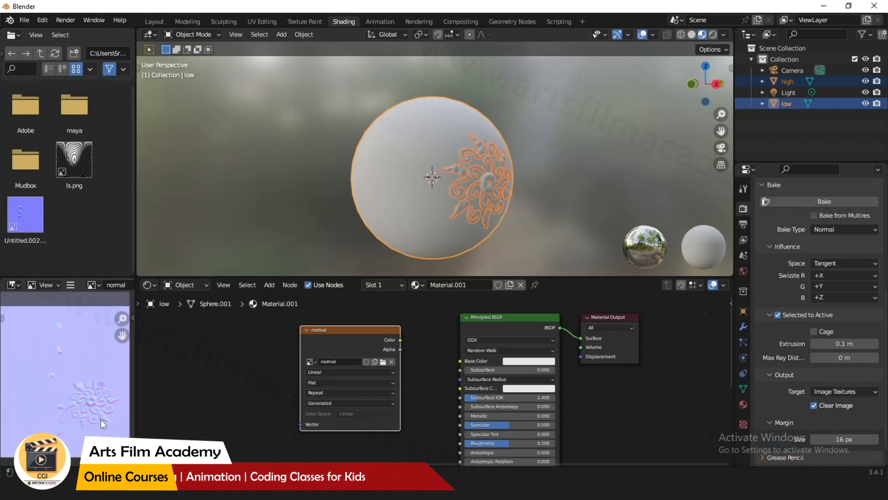
{"action": "scroll", "coordinate": [101, 420], "scroll_direction": "up", "scroll_amount": 3}
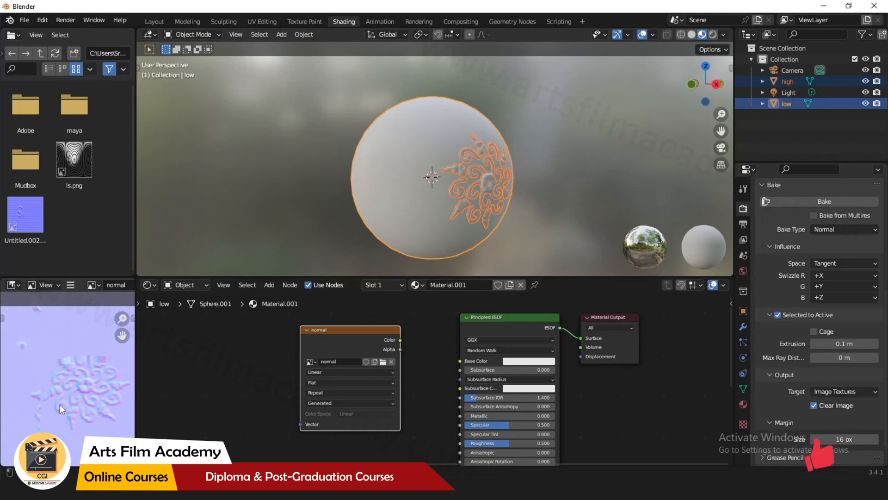
{"action": "scroll", "coordinate": [46, 407], "scroll_direction": "down", "scroll_amount": 4}
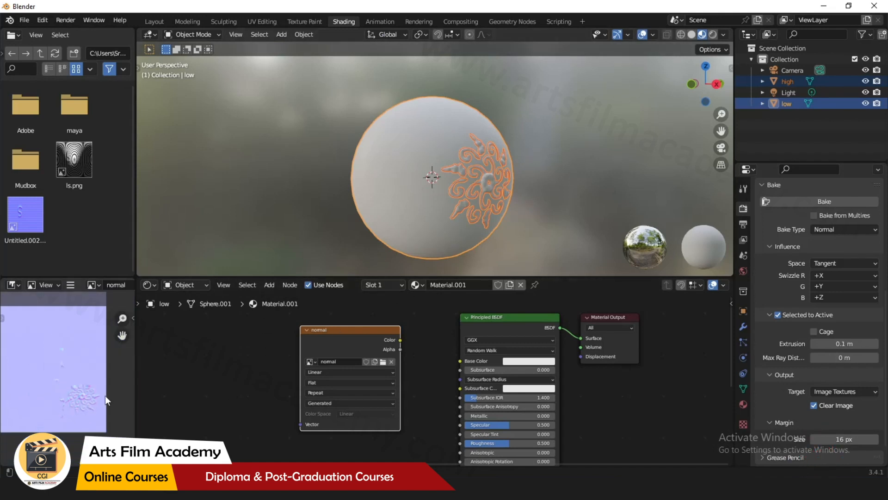
- Hide the "high" sphere, select only the "low" sphere, and shift its "normal" image node slightly away from the Principled BSDF
{"action": "middle_click_drag", "start_coordinate": [524, 171], "coordinate": [366, 130]}
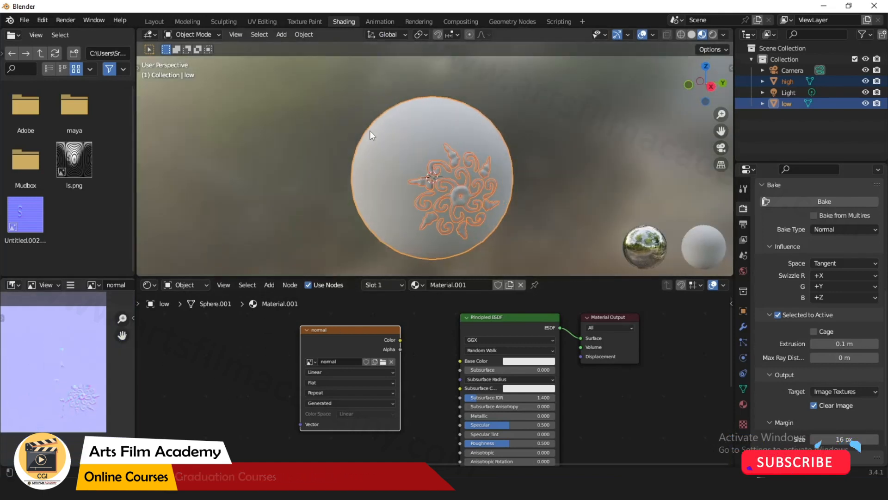
{"action": "left_click", "coordinate": [551, 164]}
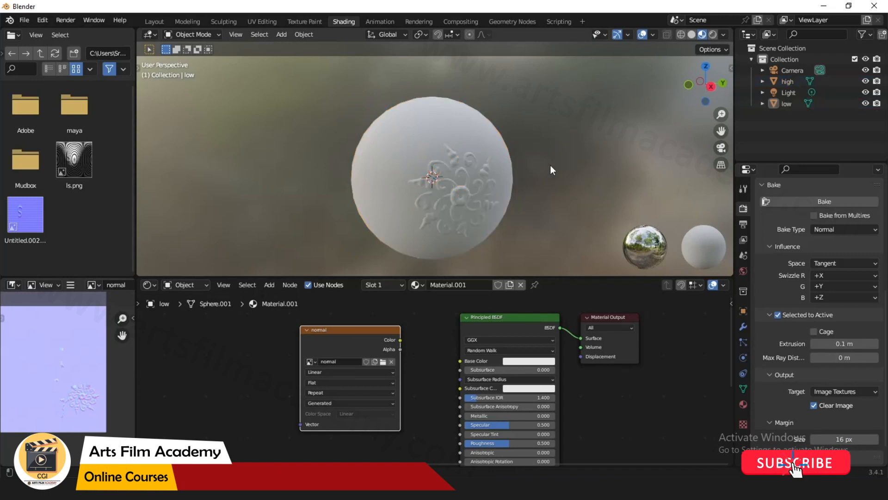
{"action": "left_click", "coordinate": [865, 81]}
{"action": "left_click", "coordinate": [865, 104]}
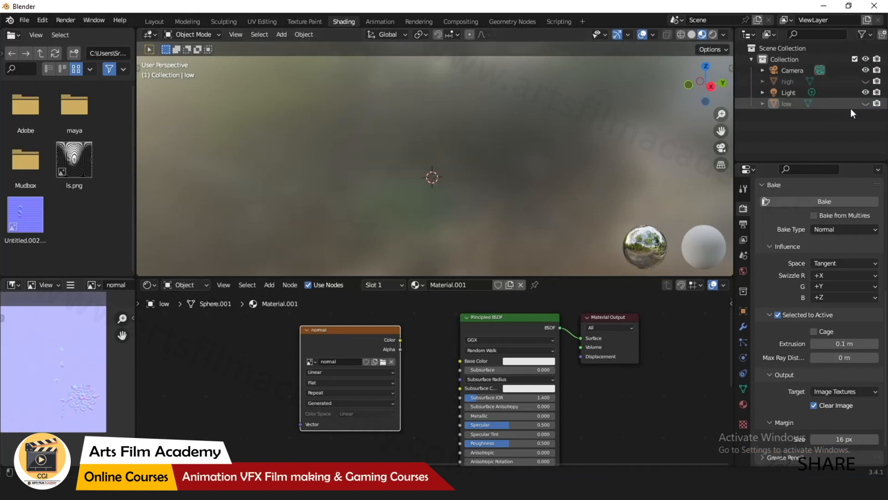
{"action": "left_click", "coordinate": [865, 104]}
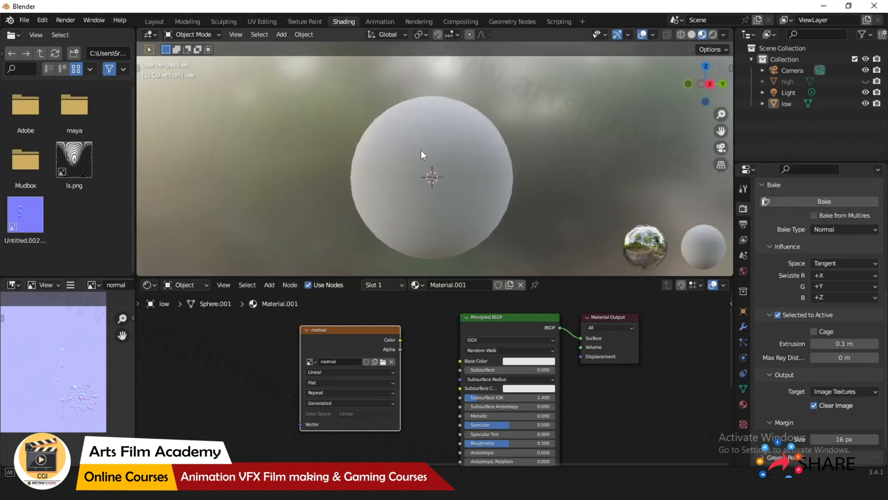
{"action": "left_click", "coordinate": [463, 148]}
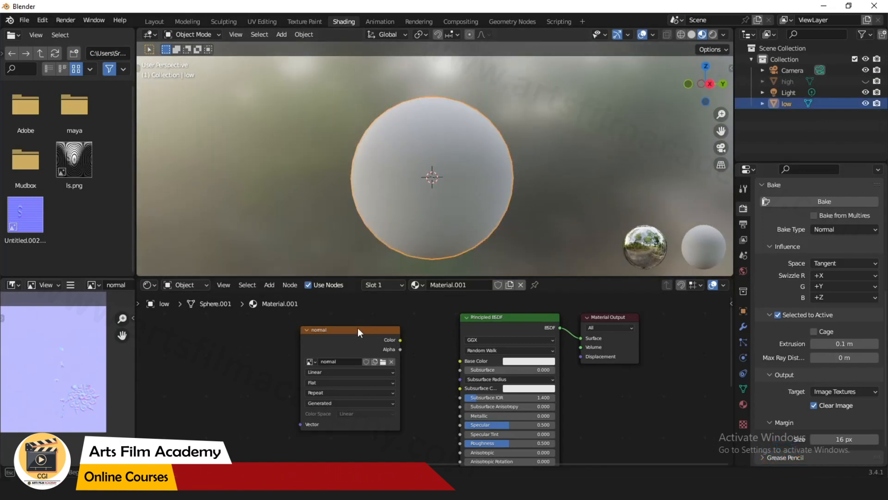
{"action": "left_click_drag", "start_coordinate": [356, 328], "coordinate": [342, 342]}
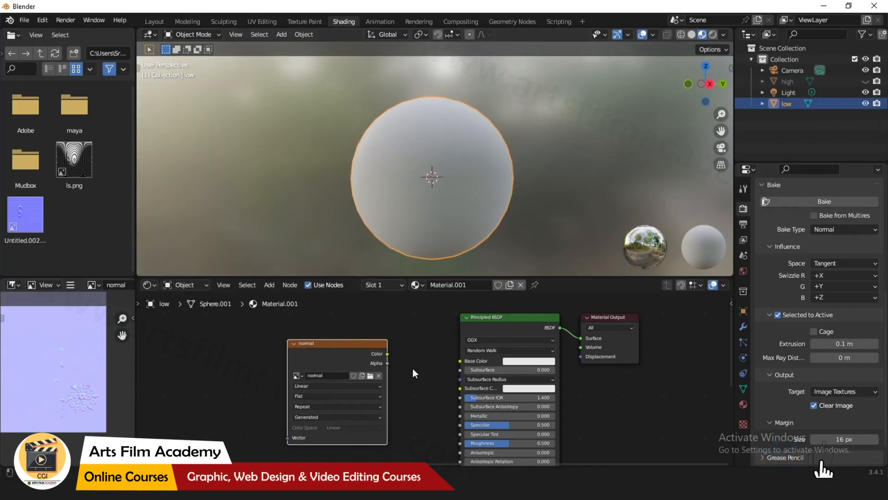
- Toggle the visibility of the "low" and "high" spheres to check them, leaving only "low" shown
{"action": "left_click", "coordinate": [866, 104]}
{"action": "left_click", "coordinate": [866, 81]}
{"action": "left_click", "coordinate": [865, 81]}
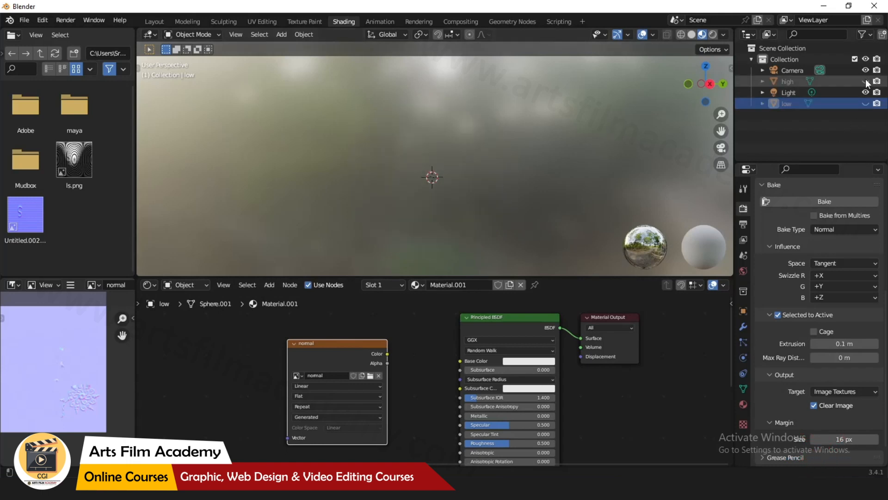
{"action": "left_click", "coordinate": [866, 103]}
- Move the "normal" image node down beside the lower inputs of the Principled BSDF, near its Normal socket
{"action": "scroll", "coordinate": [459, 119], "scroll_direction": "down", "scroll_amount": 2}
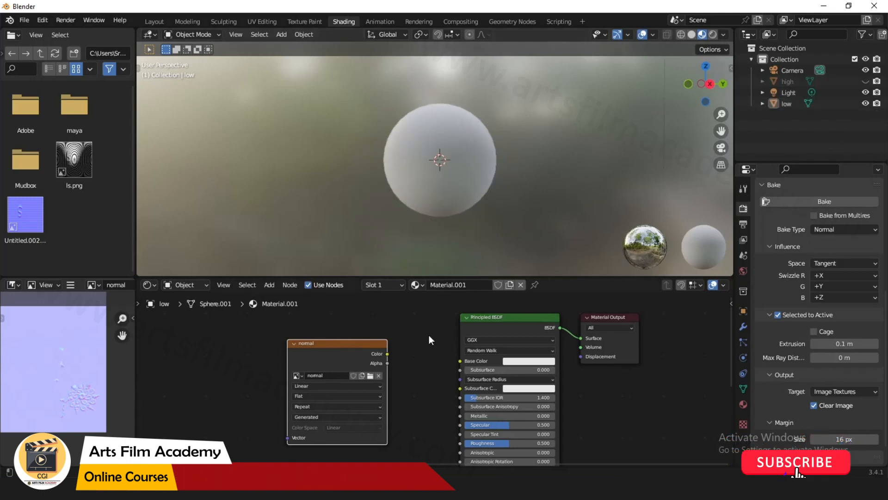
{"action": "scroll", "coordinate": [429, 335], "scroll_direction": "down", "scroll_amount": 3}
{"action": "left_click_drag", "start_coordinate": [350, 309], "coordinate": [341, 437]}
{"action": "middle_click_drag", "start_coordinate": [387, 432], "coordinate": [393, 388]}
{"action": "scroll", "coordinate": [382, 372], "scroll_direction": "up", "scroll_amount": 5}
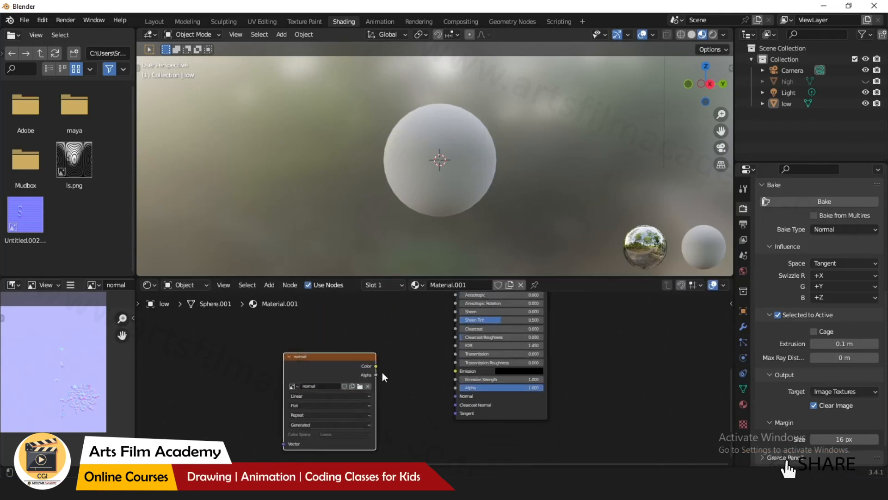
{"action": "left_click_drag", "start_coordinate": [299, 342], "coordinate": [294, 362]}
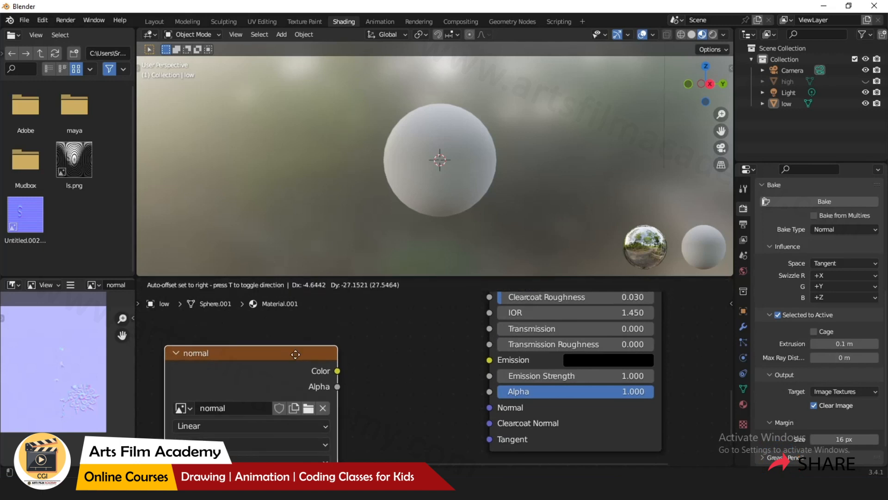
{"action": "left_click_drag", "start_coordinate": [393, 342], "coordinate": [410, 394]}
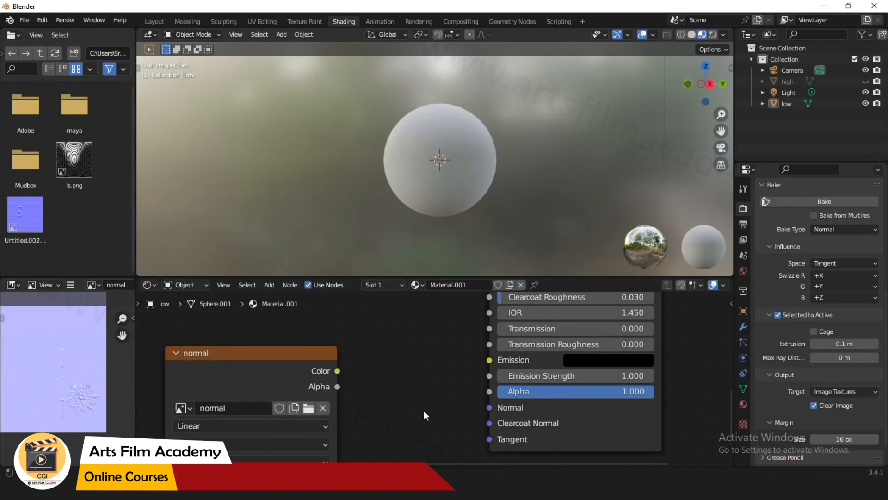
{"action": "left_click_drag", "start_coordinate": [337, 370], "coordinate": [376, 354]}
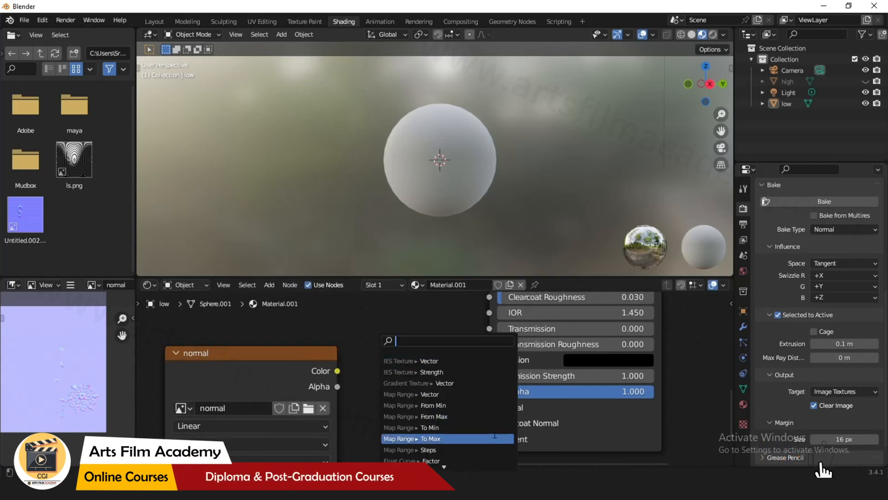
{"action": "left_click", "coordinate": [342, 333]}
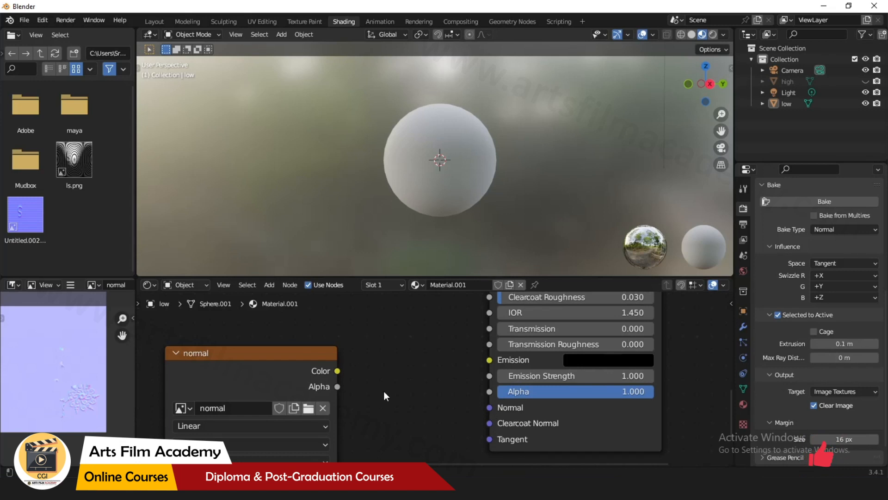
- Add a Normal Map node between the "normal" image node and the Principled BSDF
{"action": "key", "text": "shift+a"}
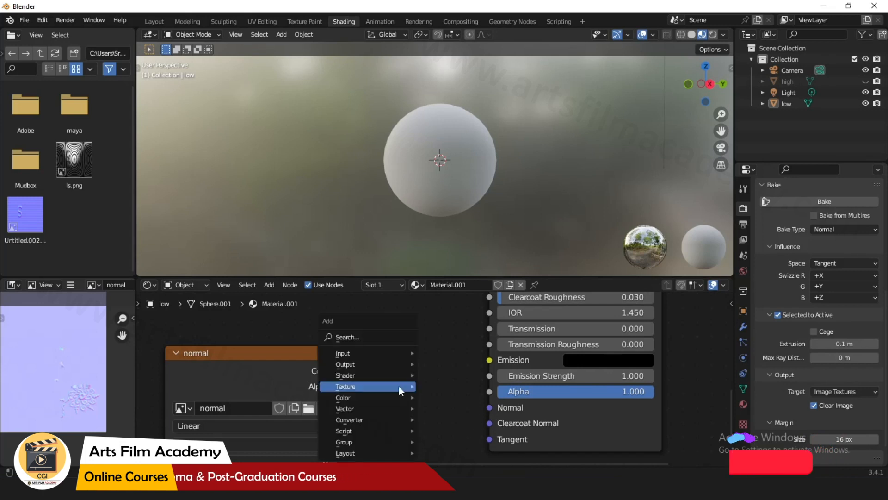
{"action": "mouse_move", "coordinate": [400, 386]}
{"action": "left_click", "coordinate": [382, 335]}
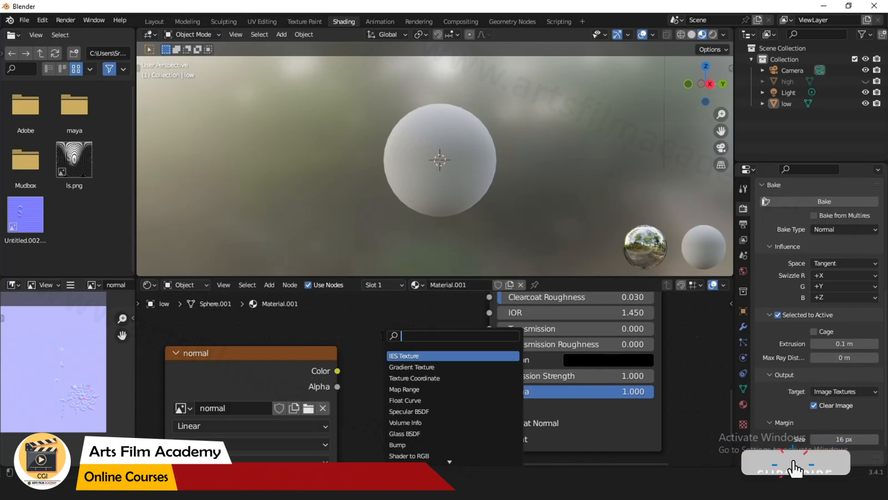
{"action": "type", "text": "nom"}
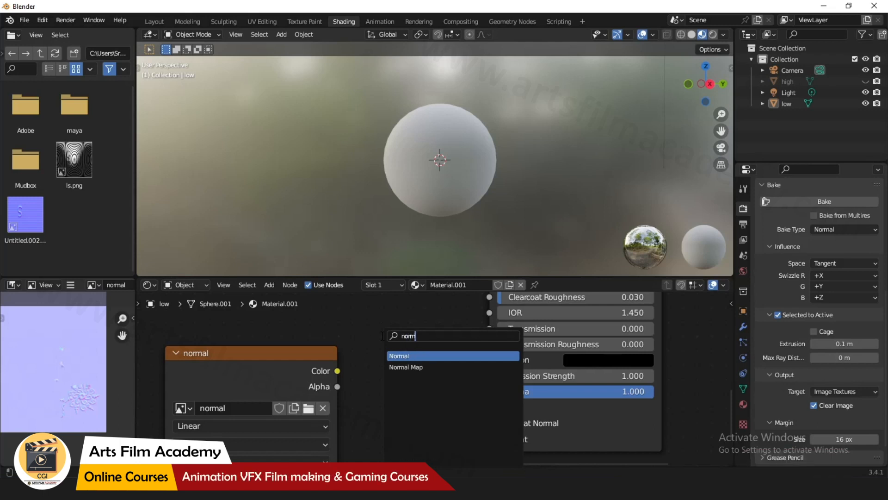
{"action": "key", "text": "Down"}
{"action": "key", "text": "Return"}
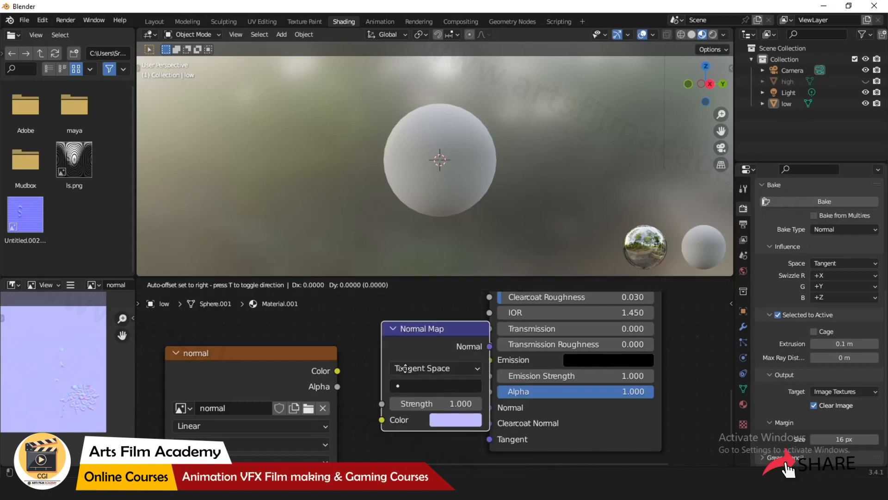
{"action": "left_click", "coordinate": [390, 388]}
- Link the Normal Map's output to the Principled BSDF's Normal input, and the "normal" image's Color to the Normal Map's Color
{"action": "left_click_drag", "start_coordinate": [474, 366], "coordinate": [488, 407]}
{"action": "left_click_drag", "start_coordinate": [337, 371], "coordinate": [366, 438]}
{"action": "scroll", "coordinate": [484, 177], "scroll_direction": "up", "scroll_amount": 2}
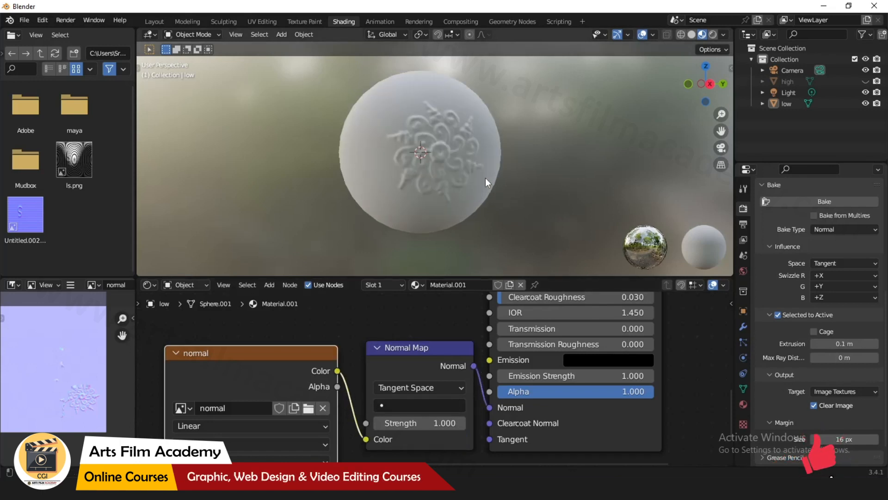
{"action": "middle_click_drag", "start_coordinate": [469, 177], "coordinate": [511, 190]}
{"action": "scroll", "coordinate": [462, 156], "scroll_direction": "up", "scroll_amount": 2}
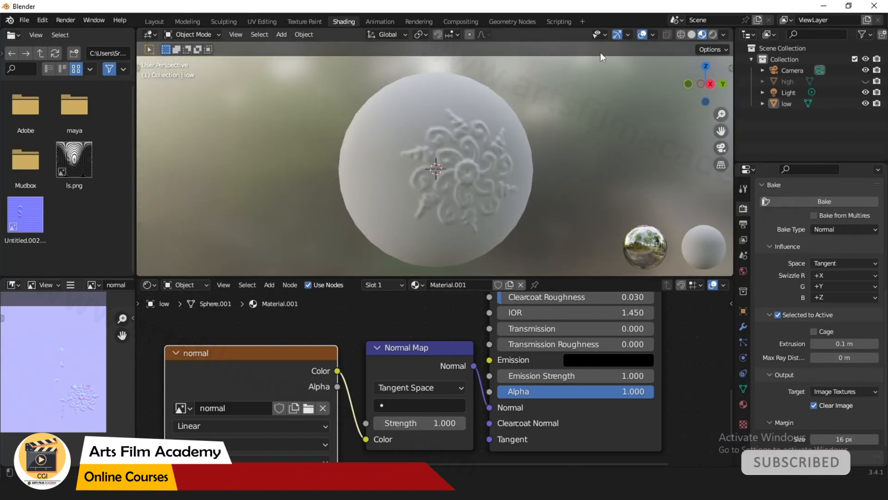
- Enable the Statistics overlay in the 3D viewport and select the "low" sphere
{"action": "left_click", "coordinate": [653, 36]}
{"action": "left_click", "coordinate": [584, 124]}
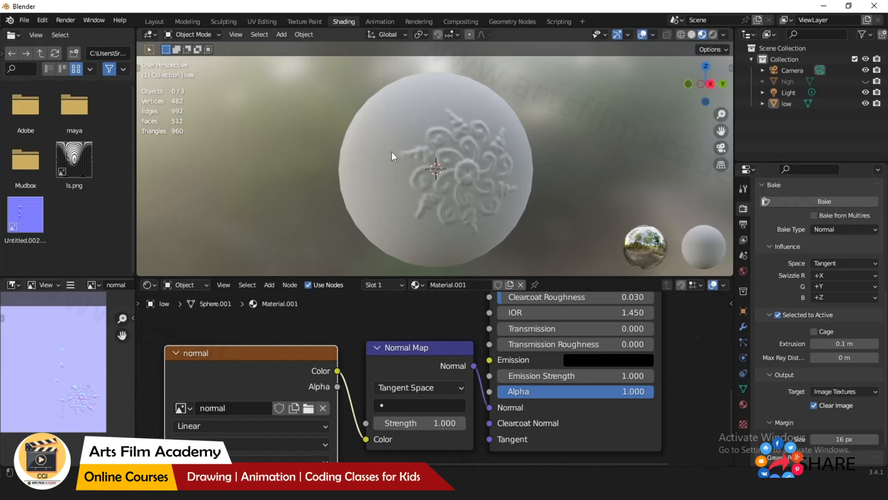
{"action": "left_click", "coordinate": [432, 156]}
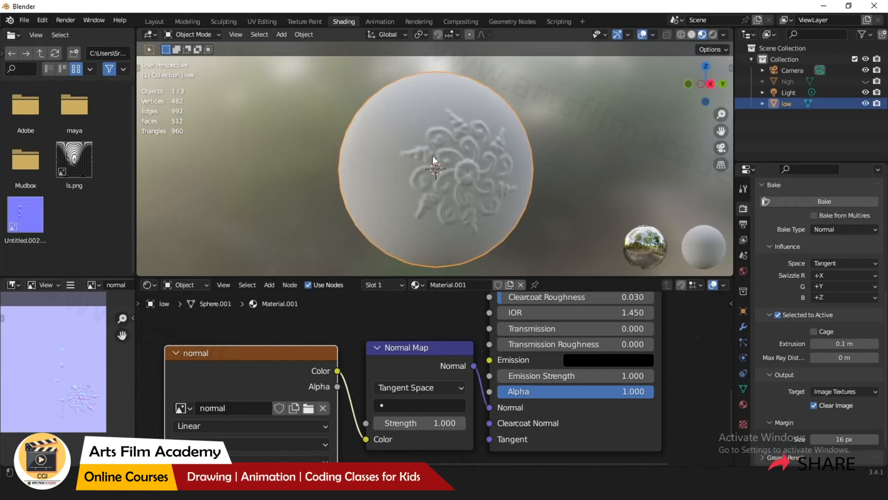
- Compare the statistics and surface detail of the "high" and "low" spheres by swapping their visibility, then reselect "low" and review its material nodes
{"action": "left_click", "coordinate": [866, 103]}
{"action": "left_click", "coordinate": [866, 81]}
{"action": "left_click", "coordinate": [793, 81]}
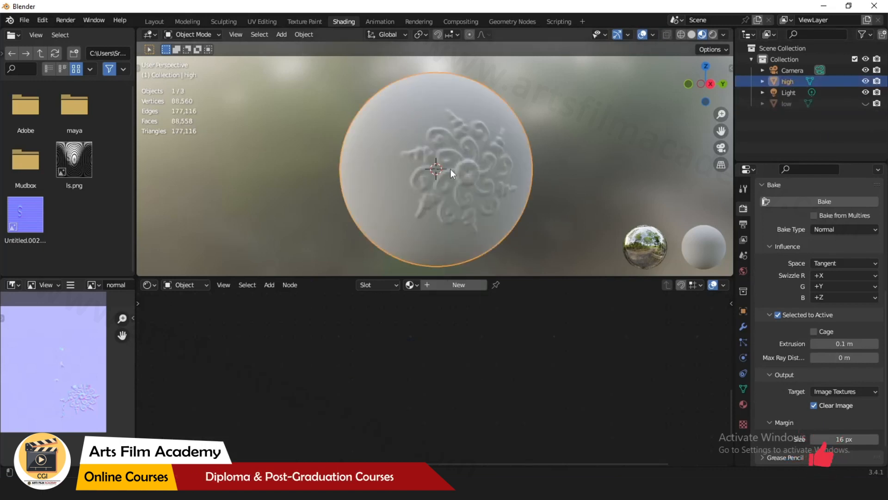
{"action": "left_click", "coordinate": [866, 81]}
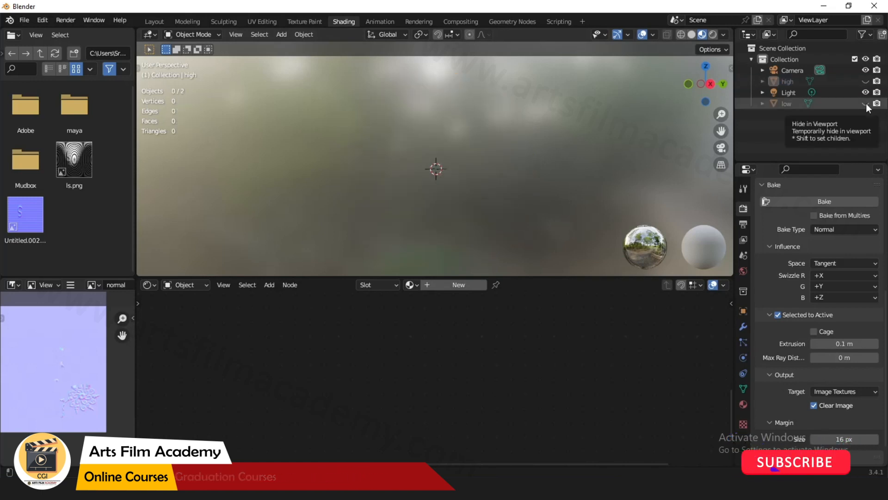
{"action": "left_click", "coordinate": [865, 103]}
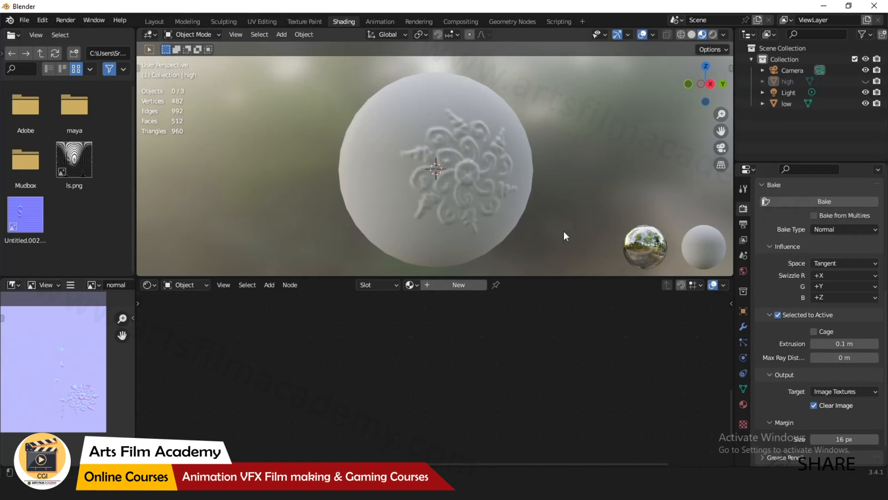
{"action": "left_click", "coordinate": [496, 230]}
{"action": "scroll", "coordinate": [405, 371], "scroll_direction": "down", "scroll_amount": 5}
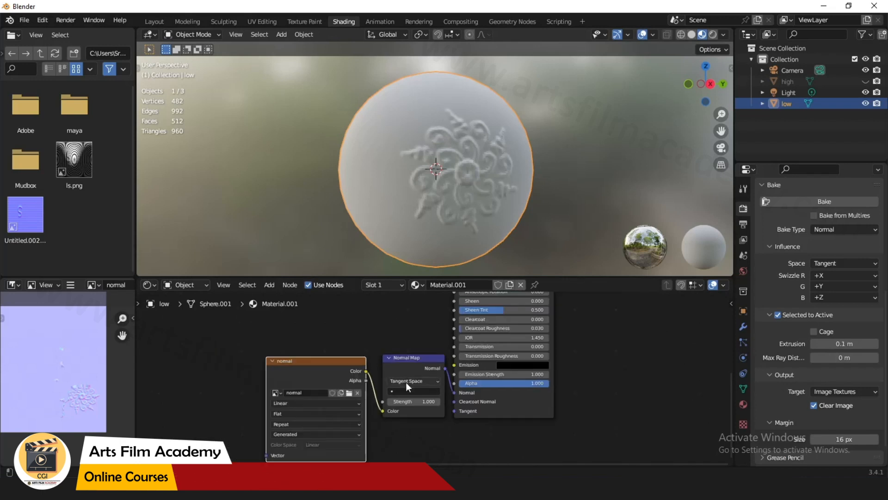
{"action": "middle_click_drag", "start_coordinate": [384, 320], "coordinate": [383, 387]}
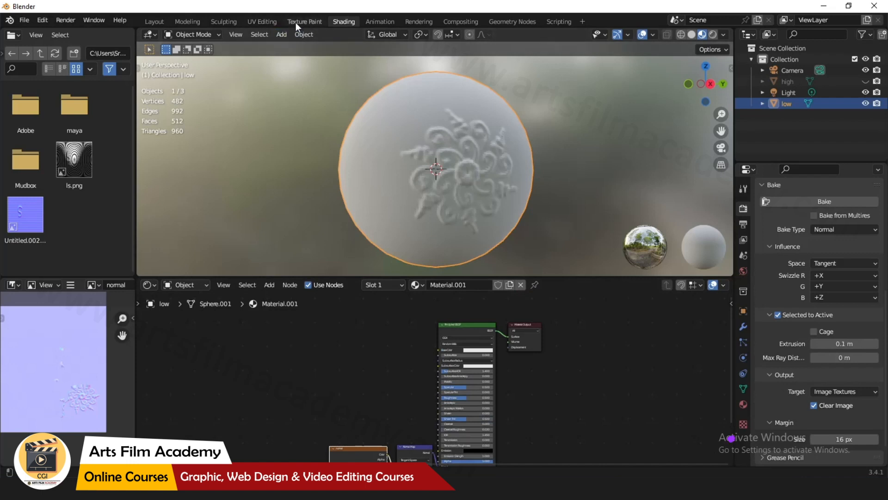
- Switch to the Sculpting workspace, unhide the "high" sphere and hide the "low" sphere
{"action": "left_click", "coordinate": [259, 22]}
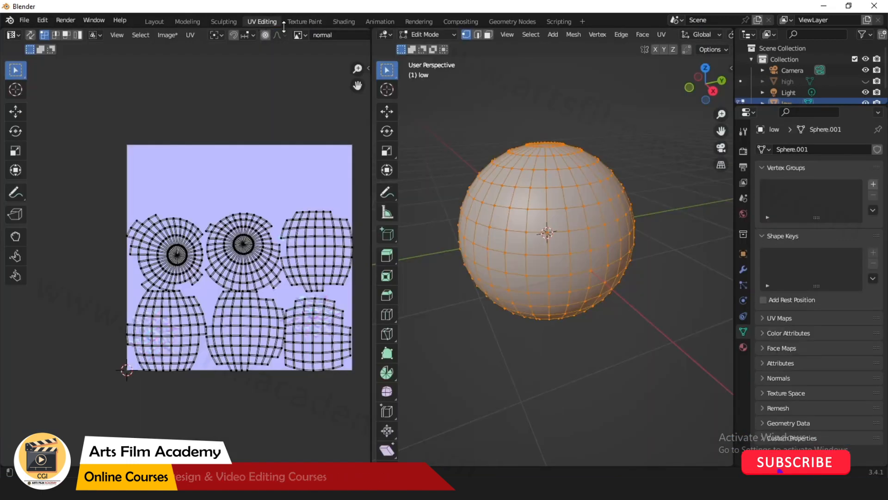
{"action": "left_click", "coordinate": [226, 19]}
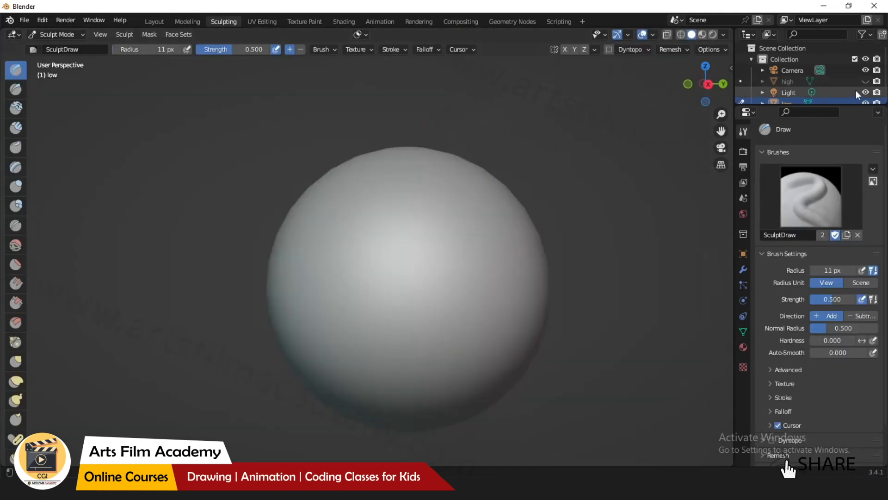
{"action": "left_click", "coordinate": [866, 83]}
{"action": "scroll", "coordinate": [831, 86], "scroll_direction": "down", "scroll_amount": 1}
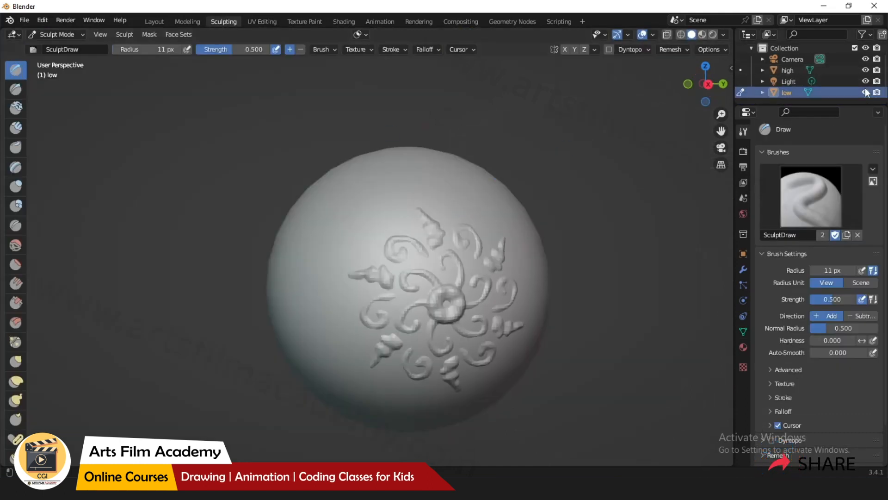
{"action": "left_click", "coordinate": [865, 92]}
{"action": "scroll", "coordinate": [379, 273], "scroll_direction": "down", "scroll_amount": 1}
{"action": "middle_click_drag", "start_coordinate": [357, 305], "coordinate": [282, 317]}
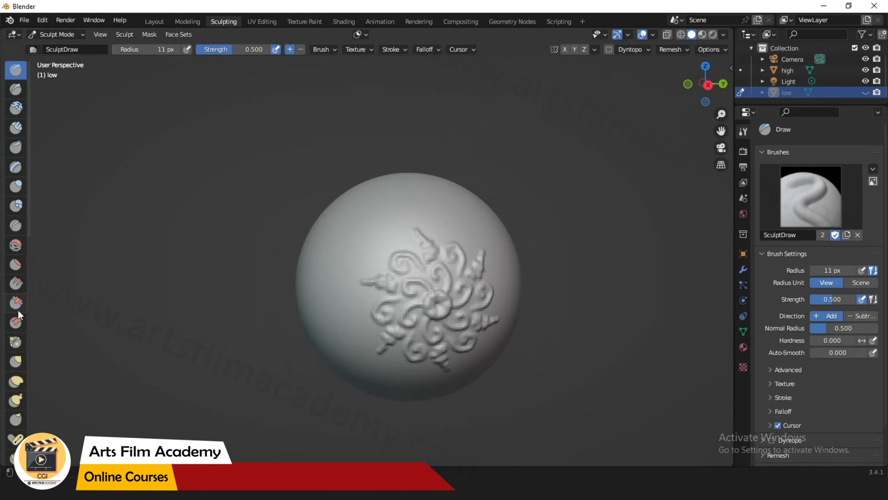
- Choose the Paint brush, make "high" the sculpted object, and paint the centre of its ornament pink at a 50 px radius
{"action": "left_click_drag", "start_coordinate": [27, 310], "coordinate": [125, 315]}
{"action": "scroll", "coordinate": [65, 338], "scroll_direction": "down", "scroll_amount": 15}
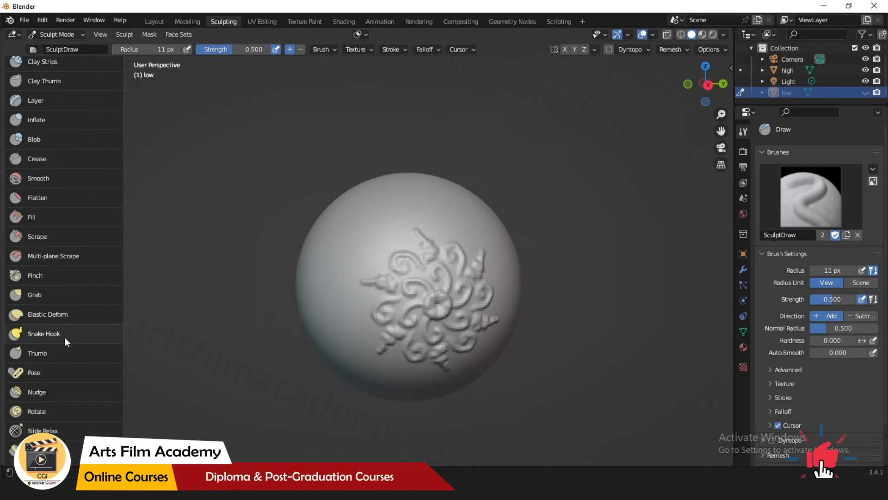
{"action": "left_click", "coordinate": [38, 227]}
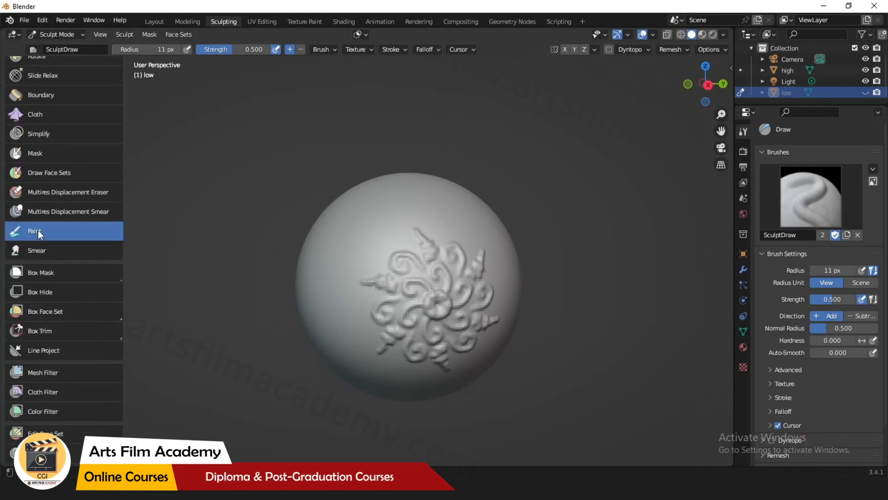
{"action": "scroll", "coordinate": [409, 289], "scroll_direction": "up", "scroll_amount": 2}
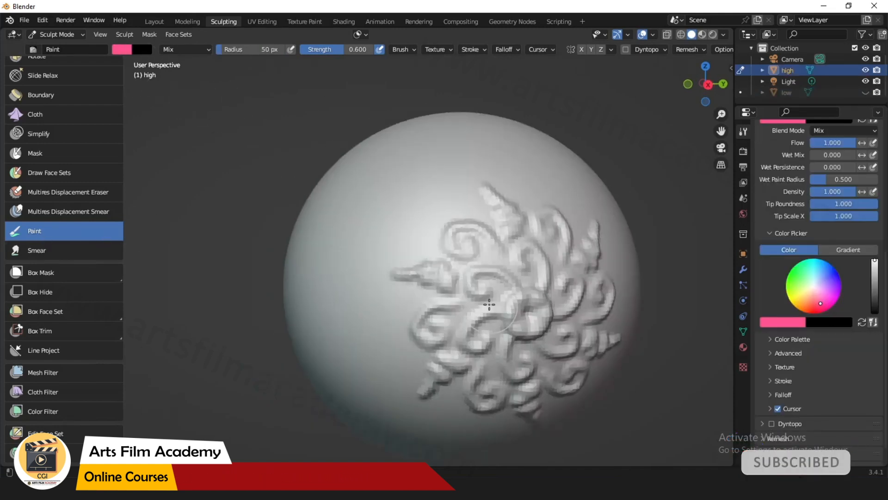
{"action": "mouse_move", "coordinate": [509, 297]}
{"action": "left_mouse_down"}
{"action": "mouse_move", "coordinate": [512, 284]}
{"action": "mouse_move", "coordinate": [458, 324]}
{"action": "mouse_move", "coordinate": [481, 333]}
{"action": "mouse_move", "coordinate": [570, 290]}
{"action": "left_mouse_up"}
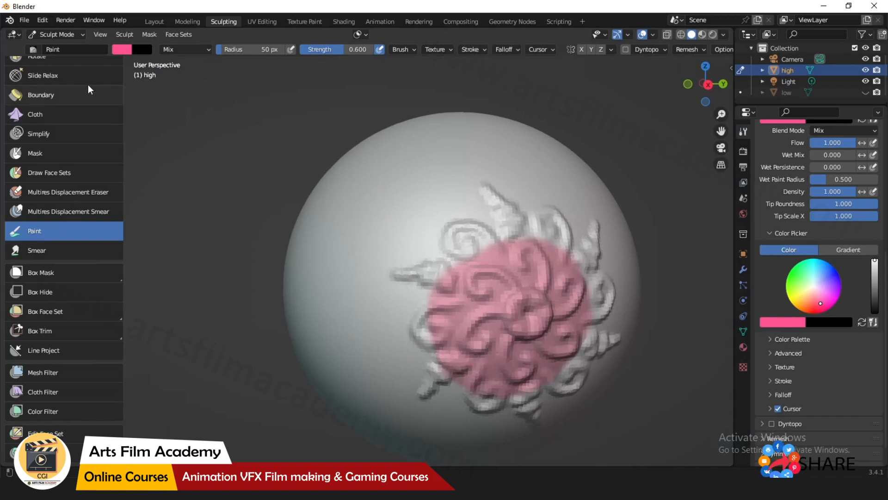
- Set the brush colour to light green and paint over the ornament's left half and the surface beside it, enlarging the radius to 112 px
{"action": "left_click", "coordinate": [122, 49]}
{"action": "left_click", "coordinate": [144, 93]}
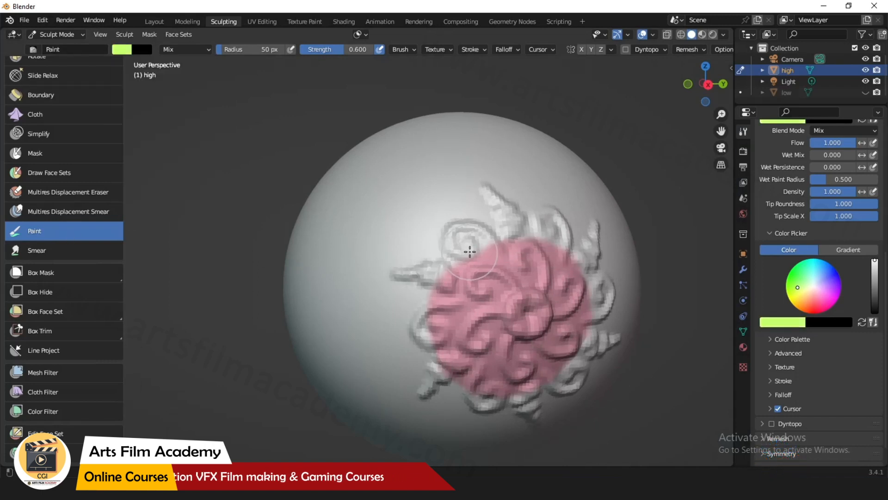
{"action": "mouse_move", "coordinate": [464, 258]}
{"action": "left_mouse_down"}
{"action": "mouse_move", "coordinate": [470, 238]}
{"action": "mouse_move", "coordinate": [444, 259]}
{"action": "mouse_move", "coordinate": [363, 238]}
{"action": "mouse_move", "coordinate": [370, 273]}
{"action": "left_mouse_up"}
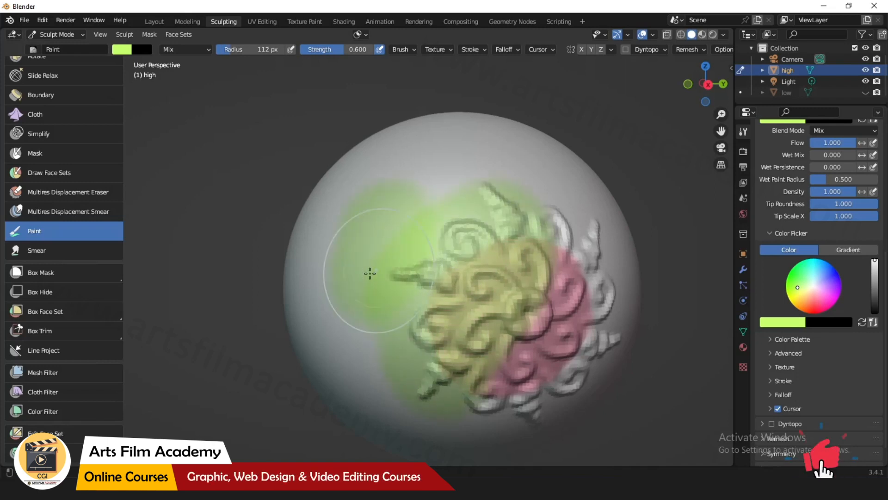
- Set the brush colour to magenta and paint broad patches across the ornament and around the "high" sphere's surface
{"action": "left_click", "coordinate": [118, 50]}
{"action": "mouse_move", "coordinate": [152, 108]}
{"action": "left_mouse_down"}
{"action": "mouse_move", "coordinate": [174, 126]}
{"action": "mouse_move", "coordinate": [181, 120]}
{"action": "left_mouse_up"}
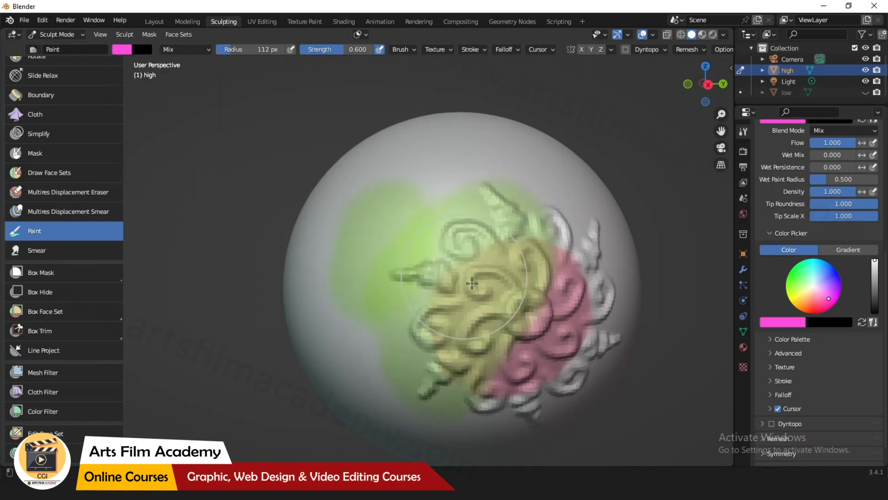
{"action": "mouse_move", "coordinate": [499, 319]}
{"action": "left_mouse_down"}
{"action": "mouse_move", "coordinate": [484, 309]}
{"action": "mouse_move", "coordinate": [413, 361]}
{"action": "left_mouse_up"}
{"action": "mouse_move", "coordinate": [406, 258]}
{"action": "left_mouse_down"}
{"action": "mouse_move", "coordinate": [446, 155]}
{"action": "mouse_move", "coordinate": [303, 252]}
{"action": "mouse_move", "coordinate": [519, 367]}
{"action": "mouse_move", "coordinate": [623, 305]}
{"action": "mouse_move", "coordinate": [628, 345]}
{"action": "left_mouse_up"}
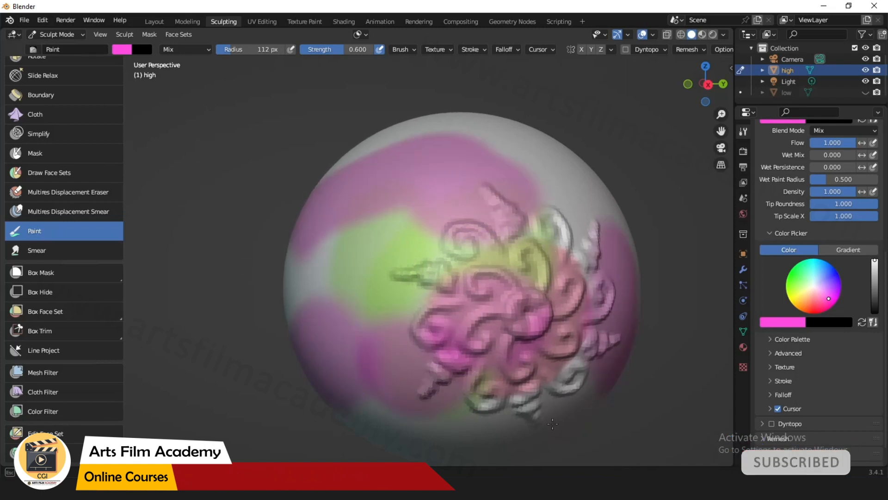
{"action": "left_click", "coordinate": [527, 439]}
{"action": "left_click_drag", "start_coordinate": [586, 201], "coordinate": [547, 157]}
{"action": "scroll", "coordinate": [458, 234], "scroll_direction": "down", "scroll_amount": 2}
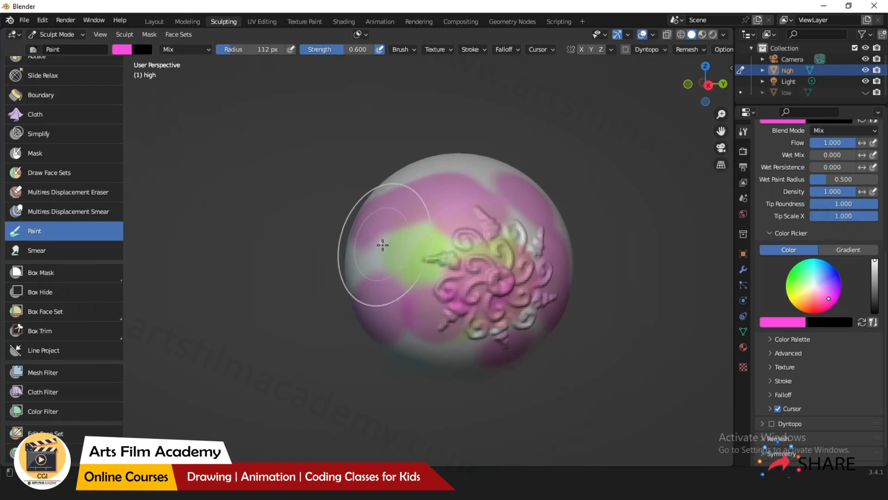
{"action": "left_click_drag", "start_coordinate": [377, 242], "coordinate": [363, 259]}
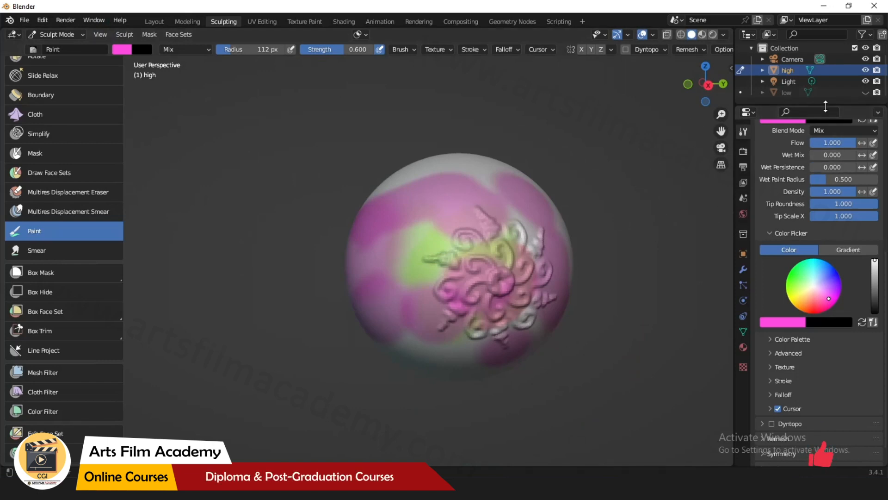
- Return to the Shading workspace, select the "high" sphere and create a new material for it
{"action": "left_click", "coordinate": [305, 21]}
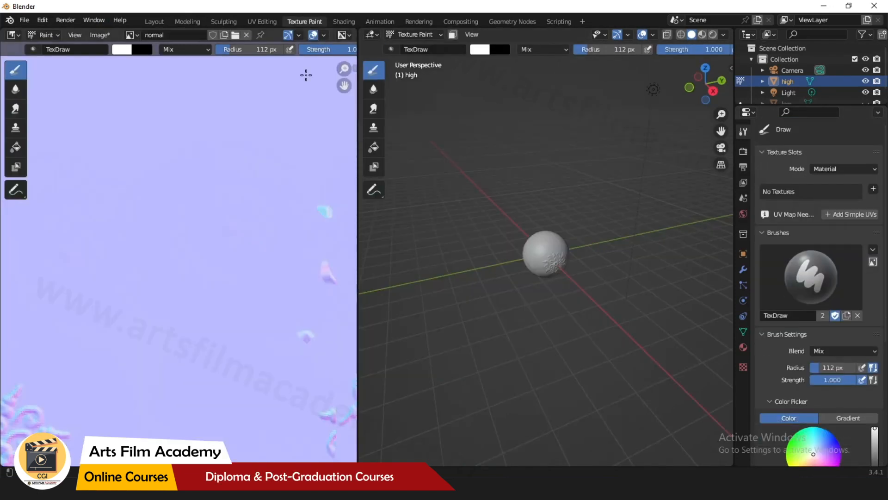
{"action": "left_click", "coordinate": [344, 22]}
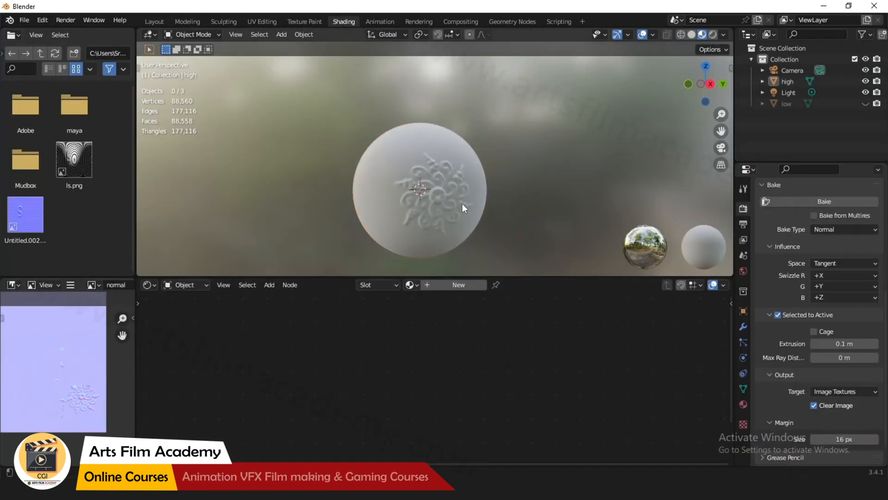
{"action": "scroll", "coordinate": [335, 232], "scroll_direction": "up", "scroll_amount": 1}
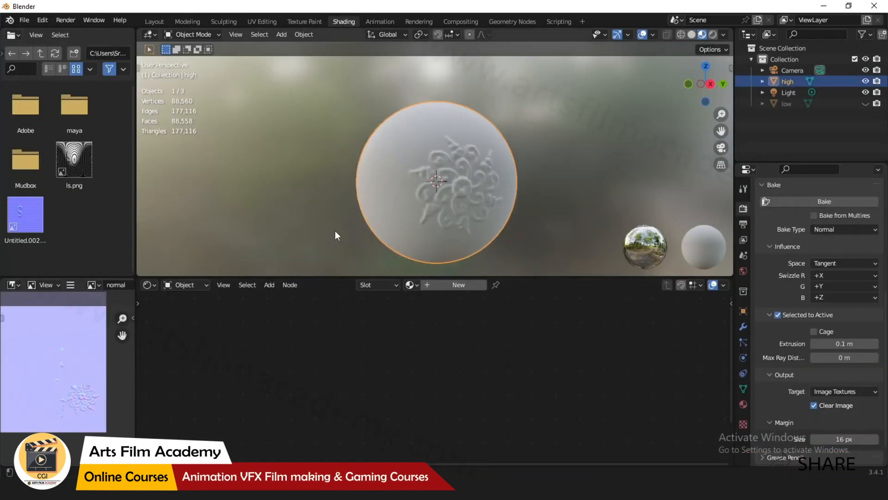
{"action": "left_click", "coordinate": [448, 284]}
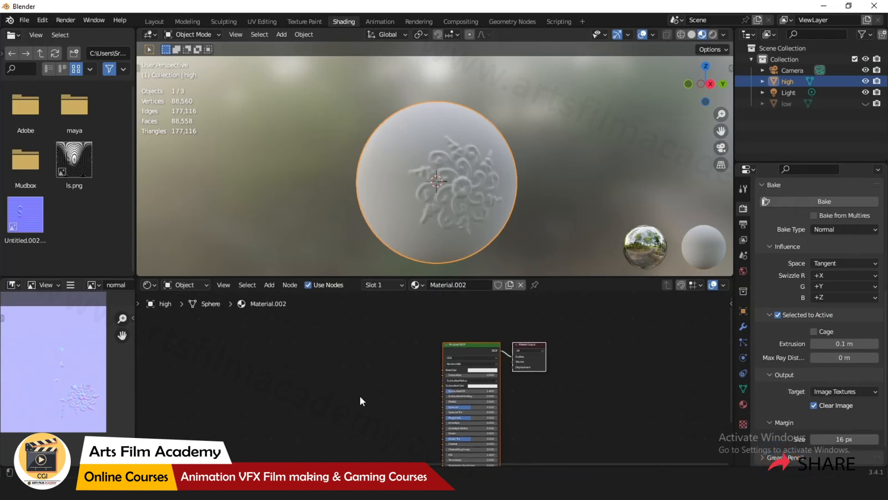
- Add a Color Attribute node and link its Color output to the Principled BSDF's Base Color
{"action": "key", "text": "shift+a"}
{"action": "left_click", "coordinate": [338, 348]}
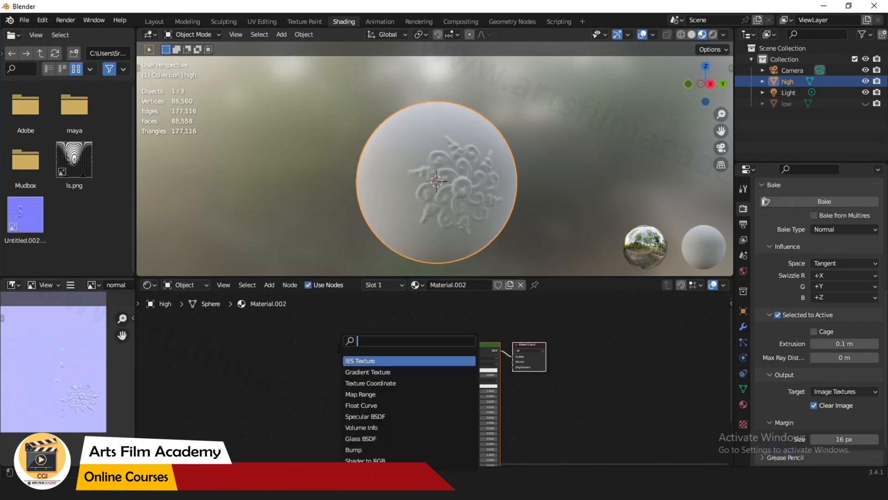
{"action": "type", "text": "color"}
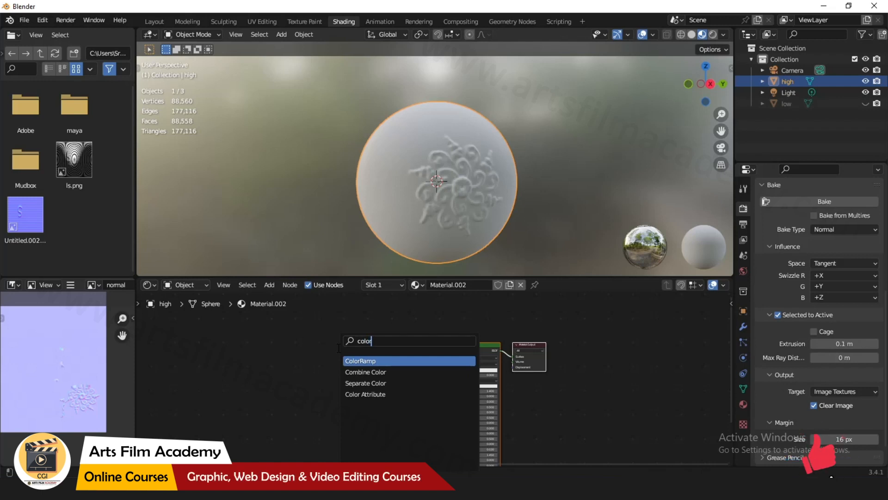
{"action": "left_click", "coordinate": [375, 399]}
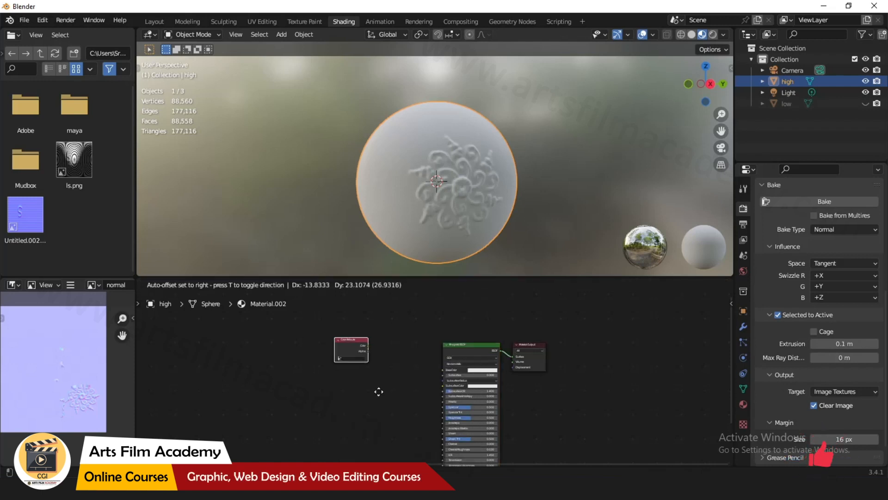
{"action": "left_click_drag", "start_coordinate": [365, 354], "coordinate": [443, 370]}
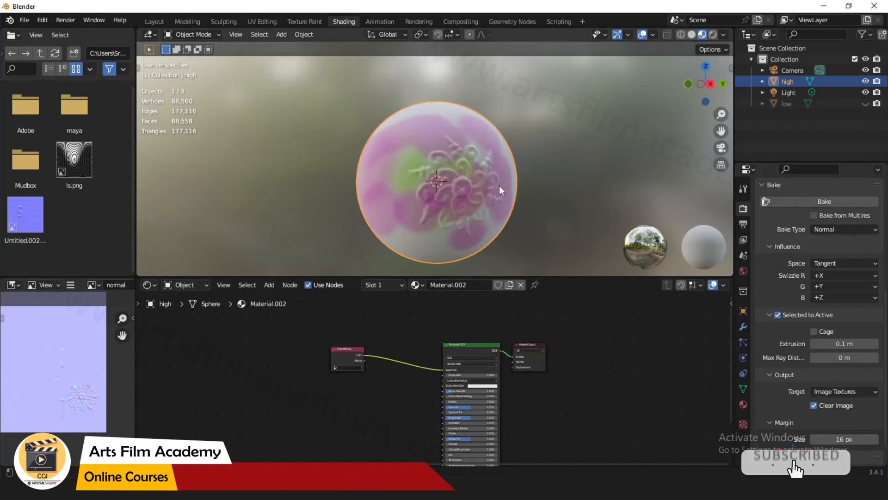
- Compare the painted "high" sphere with the "low" sphere by toggling their visibility in the viewport
{"action": "scroll", "coordinate": [498, 185], "scroll_direction": "up", "scroll_amount": 3}
{"action": "scroll", "coordinate": [473, 211], "scroll_direction": "down", "scroll_amount": 3}
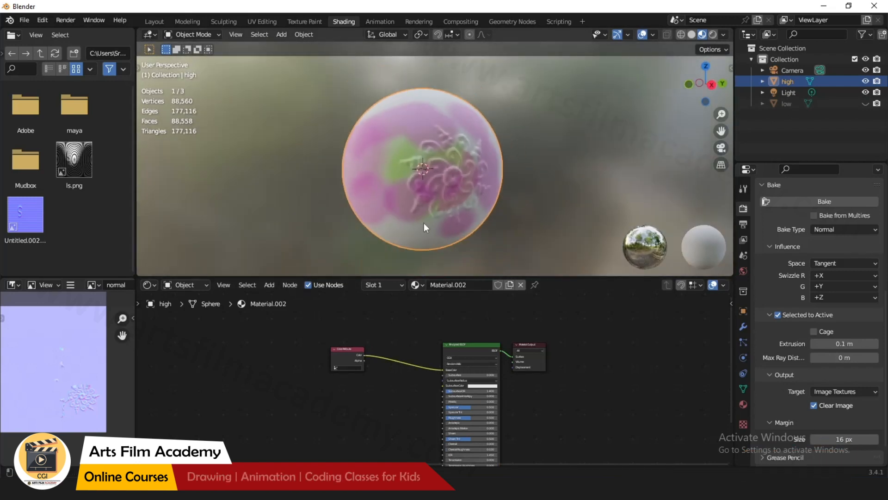
{"action": "left_click", "coordinate": [866, 82]}
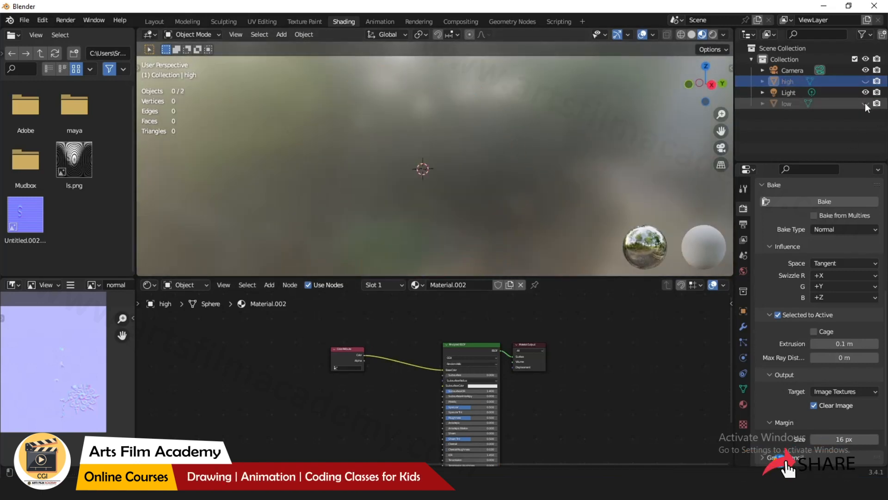
{"action": "left_click", "coordinate": [865, 104]}
{"action": "left_click", "coordinate": [866, 82]}
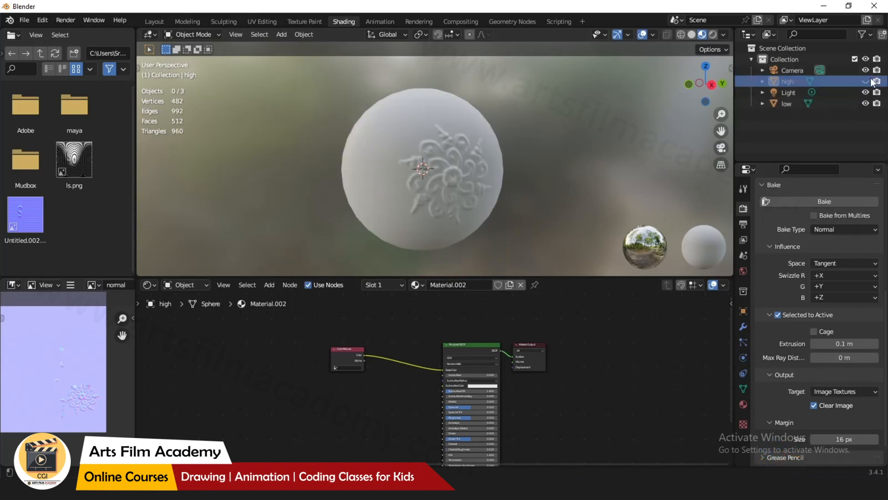
{"action": "left_click", "coordinate": [865, 82]}
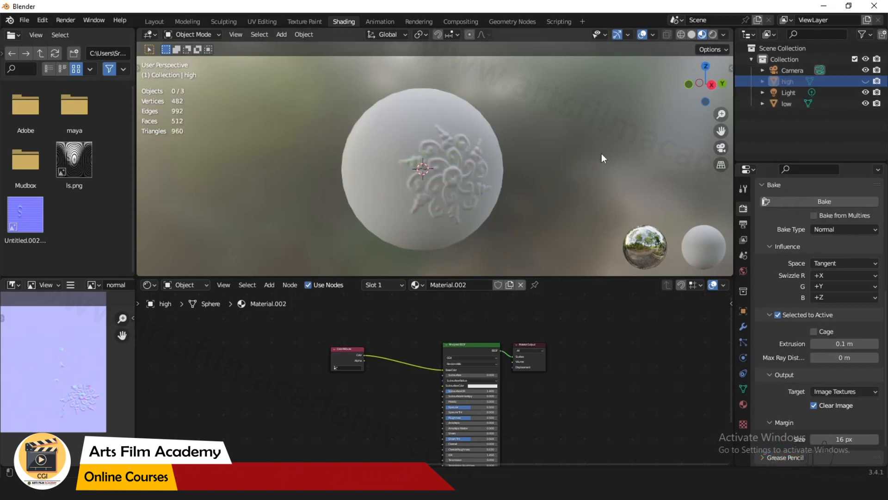
{"action": "scroll", "coordinate": [481, 199], "scroll_direction": "up", "scroll_amount": 2}
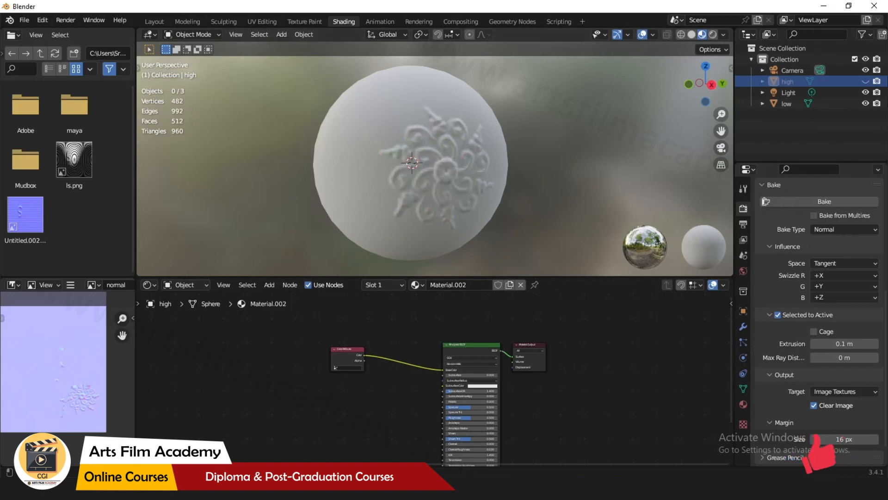
{"action": "left_click", "coordinate": [865, 81]}
{"action": "left_click", "coordinate": [866, 103]}
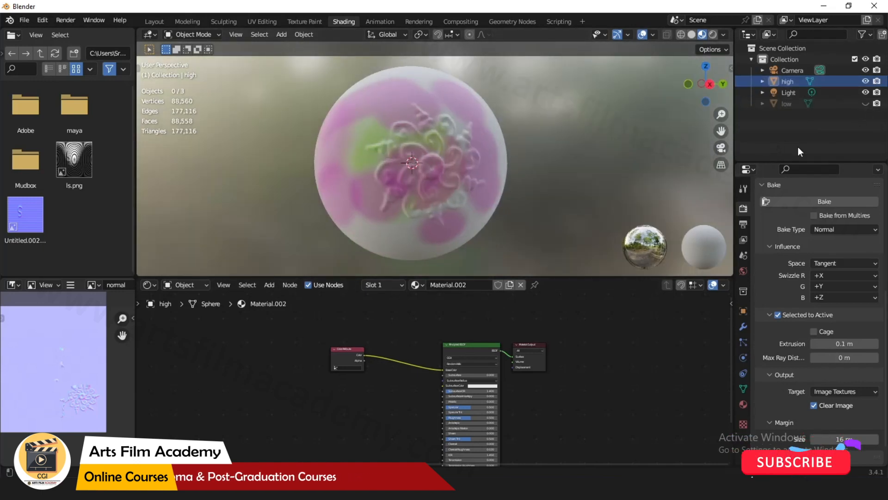
- Hide the "high" sphere, and make the "low" sphere visible and active
{"action": "left_click", "coordinate": [865, 82]}
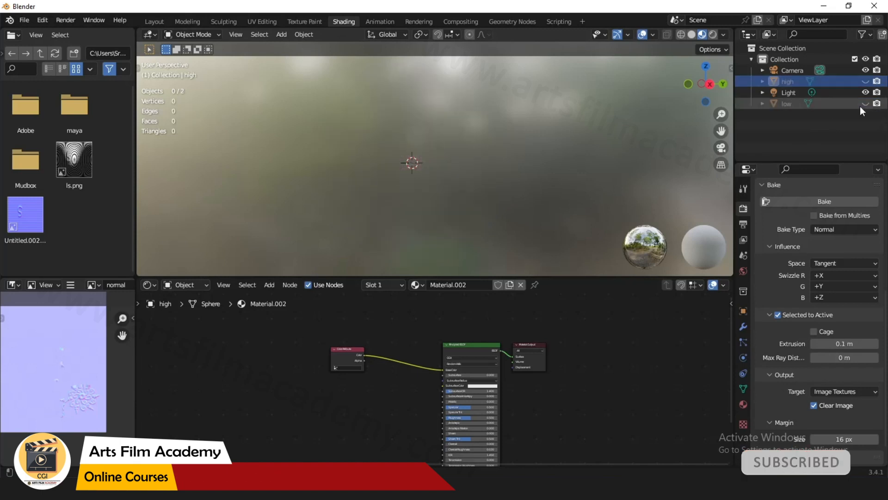
{"action": "left_click", "coordinate": [846, 104]}
{"action": "left_click", "coordinate": [866, 104]}
- Add an Image Texture node to the "low" sphere's material, placing it beside the Principled BSDF
{"action": "mouse_move", "coordinate": [342, 375]}
{"action": "middle_mouse_down"}
{"action": "mouse_move", "coordinate": [343, 351]}
{"action": "mouse_move", "coordinate": [334, 361]}
{"action": "middle_mouse_up"}
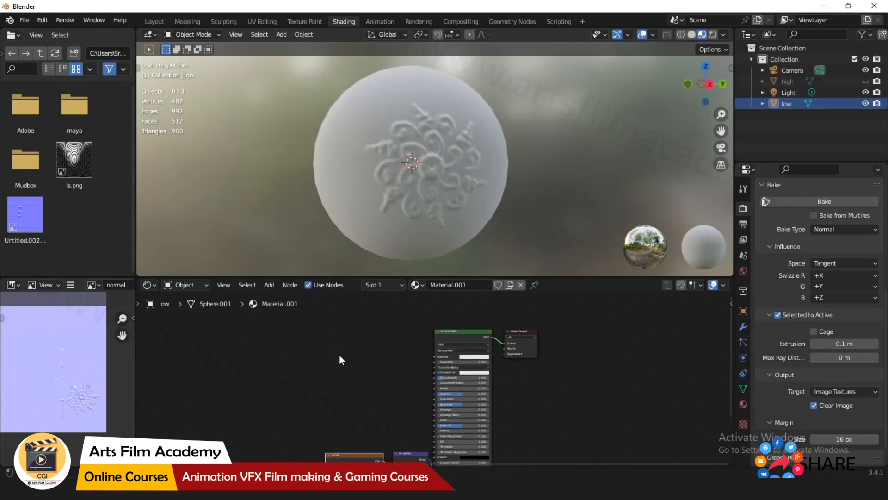
{"action": "key", "text": "shift+a"}
{"action": "mouse_move", "coordinate": [300, 398]}
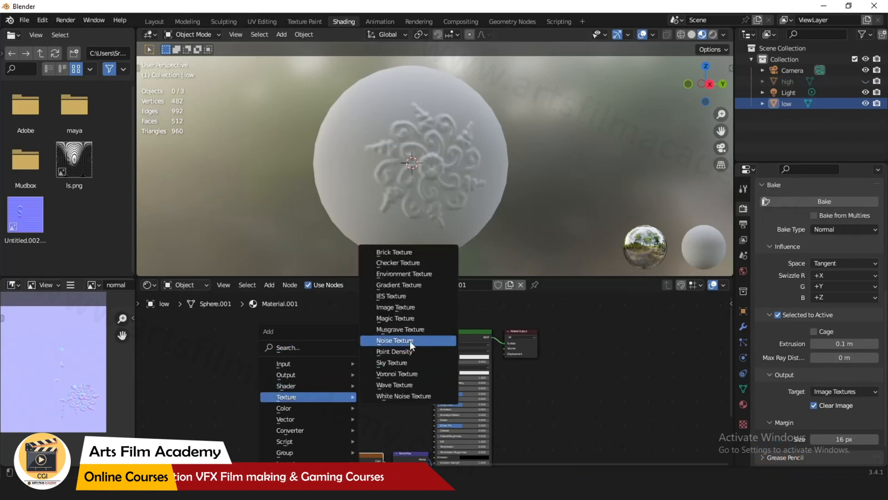
{"action": "left_click", "coordinate": [411, 308]}
{"action": "left_click", "coordinate": [287, 348]}
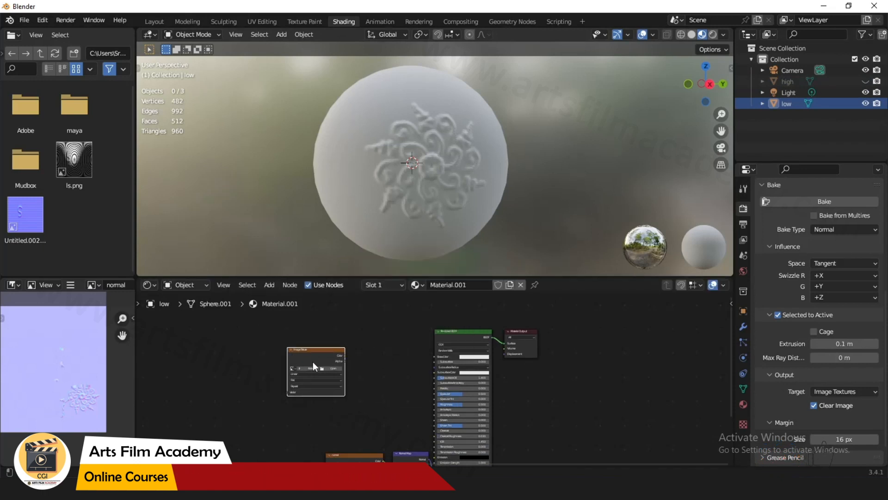
{"action": "left_click", "coordinate": [303, 368]}
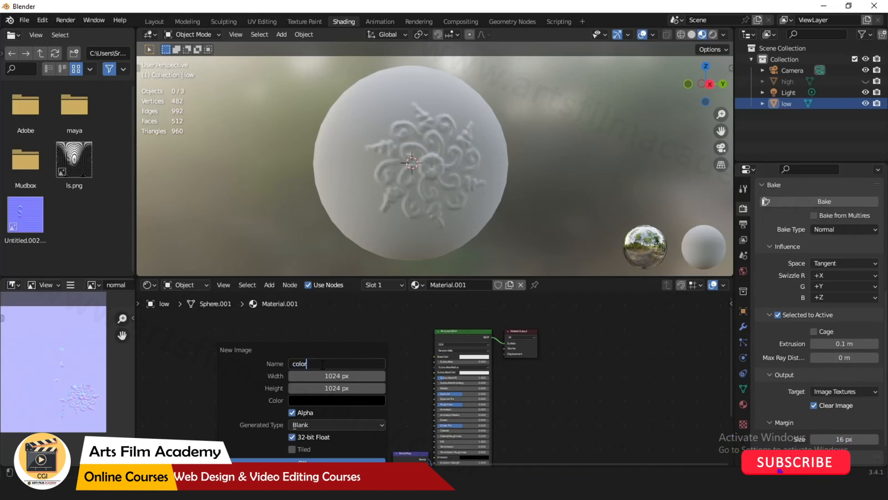
{"action": "left_click_drag", "start_coordinate": [373, 361], "coordinate": [263, 371]}
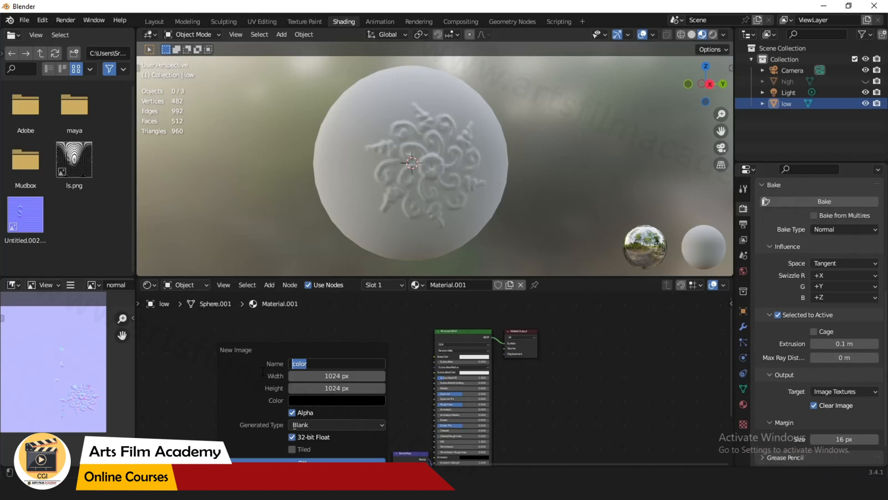
{"action": "type", "text": "diffuse"}
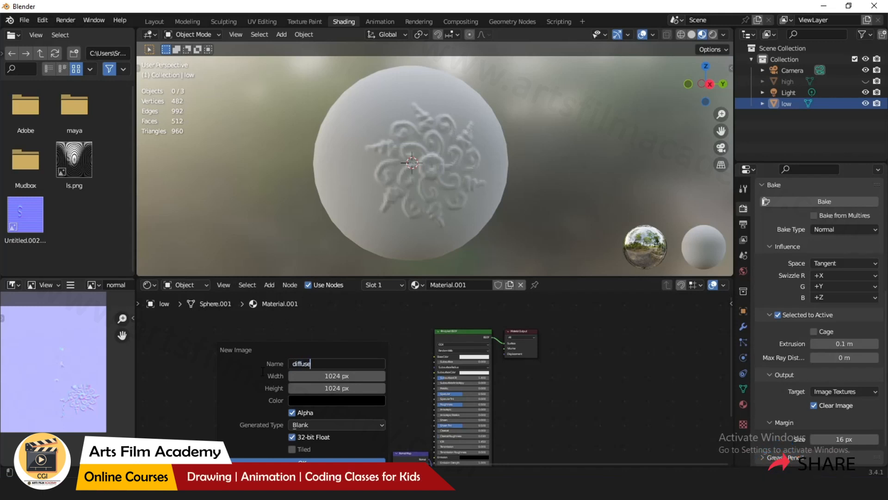
{"action": "left_click", "coordinate": [379, 329]}
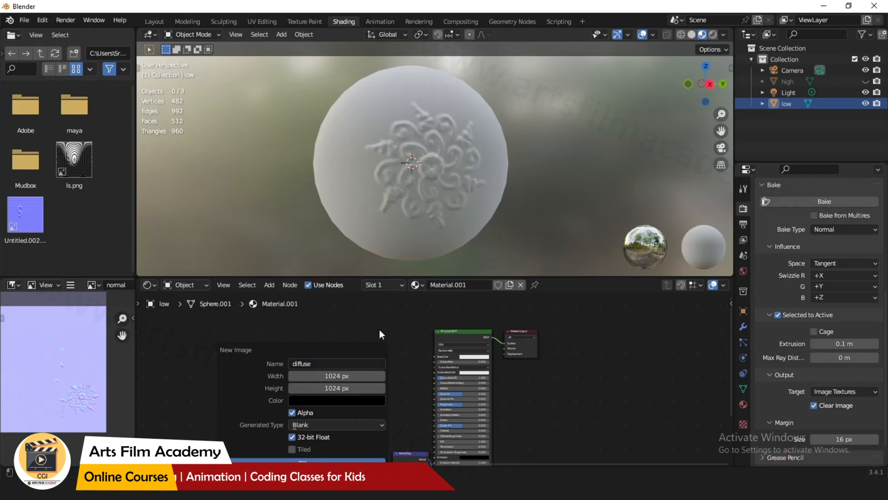
{"action": "left_click", "coordinate": [402, 332]}
- Create a new 1024 × 1024 px 32-bit float image named "diffuse" in the unassigned Image Texture node
{"action": "left_click_drag", "start_coordinate": [314, 350], "coordinate": [336, 342]}
{"action": "scroll", "coordinate": [340, 349], "scroll_direction": "up", "scroll_amount": 2}
{"action": "scroll", "coordinate": [339, 349], "scroll_direction": "up", "scroll_amount": 1}
{"action": "scroll", "coordinate": [326, 374], "scroll_direction": "up", "scroll_amount": 1}
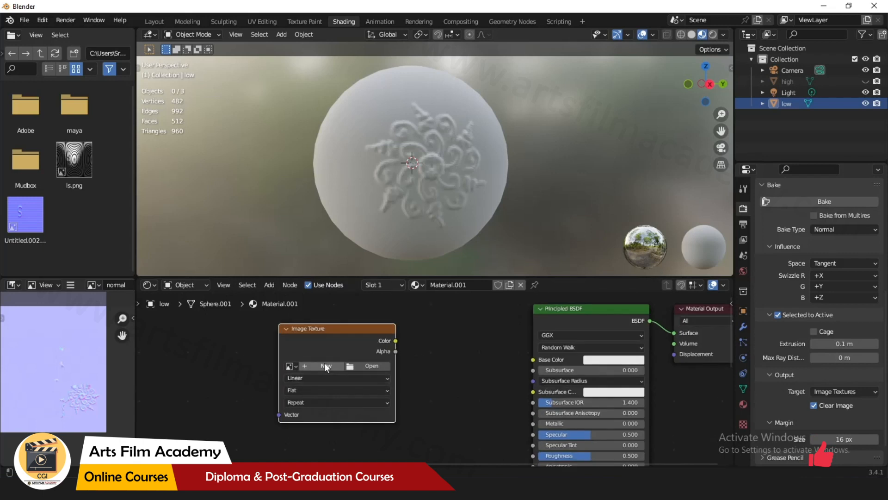
{"action": "left_click", "coordinate": [325, 363]}
{"action": "left_click", "coordinate": [326, 363]}
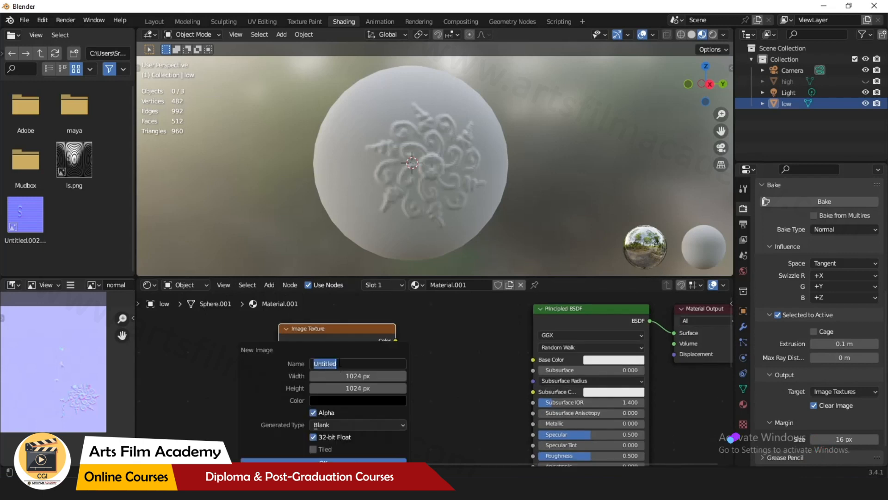
{"action": "type", "text": "diffu"}
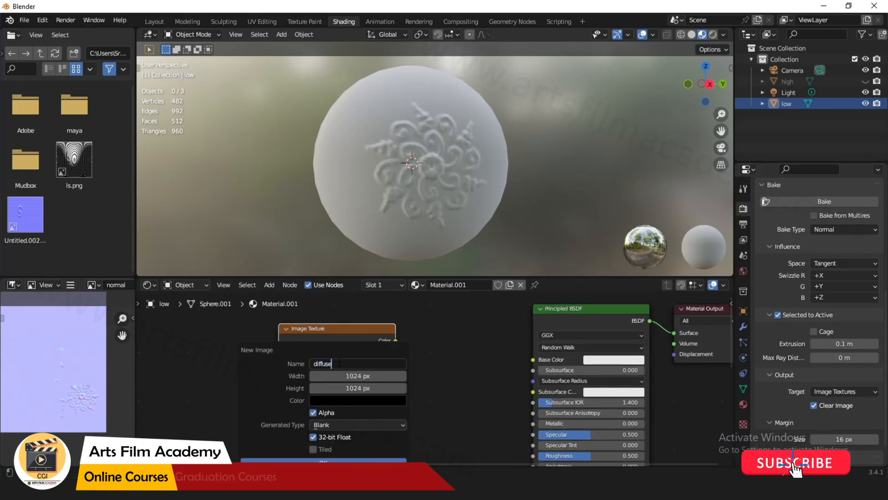
{"action": "type", "text": "se"}
{"action": "key", "text": "Return"}
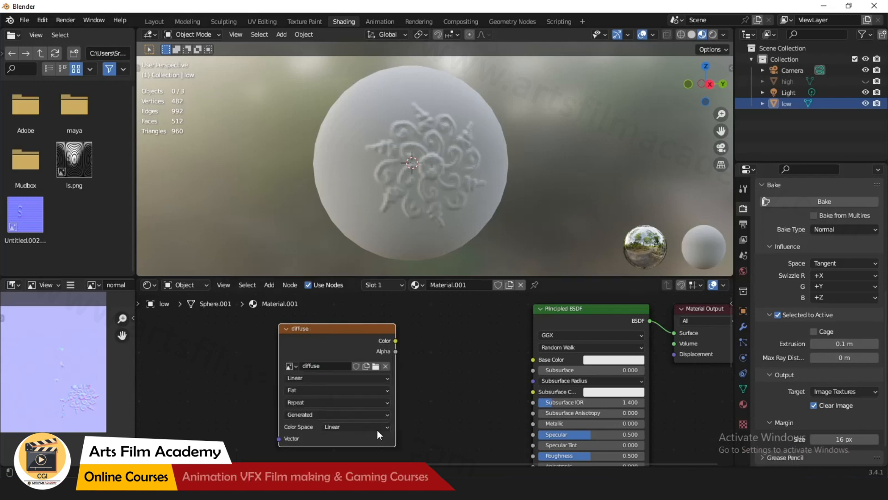
- Unhide the "high" sphere, select it together with "low" as the active object, and make the diffuse texture node active
{"action": "scroll", "coordinate": [405, 381], "scroll_direction": "down", "scroll_amount": 1}
{"action": "left_click", "coordinate": [788, 81]}
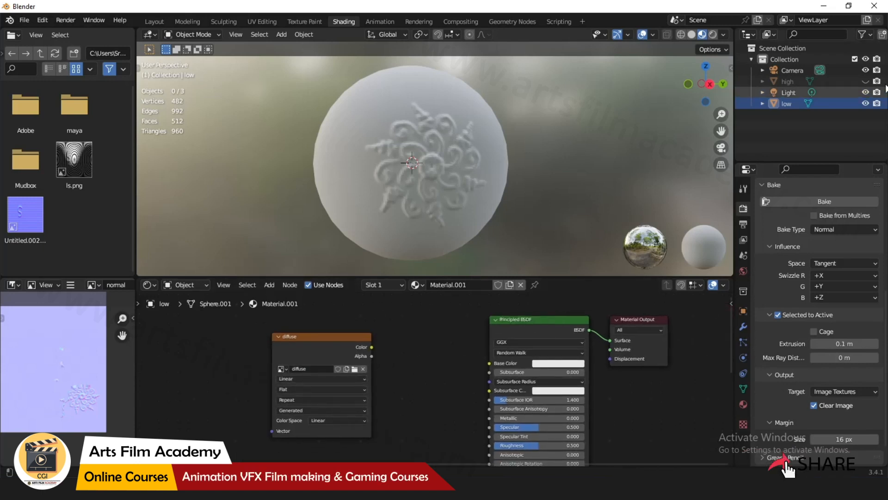
{"action": "left_click", "coordinate": [866, 81]}
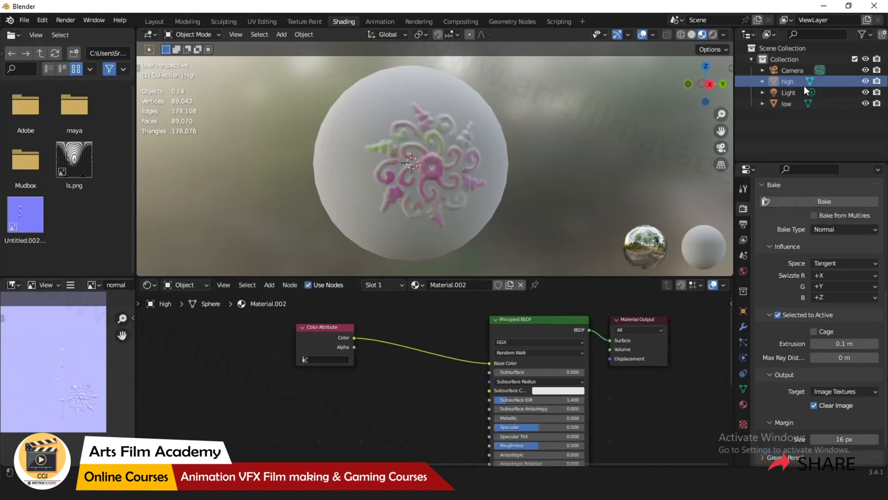
{"action": "left_click", "coordinate": [794, 82]}
{"action": "left_click", "coordinate": [790, 104], "text": "ctrl"}
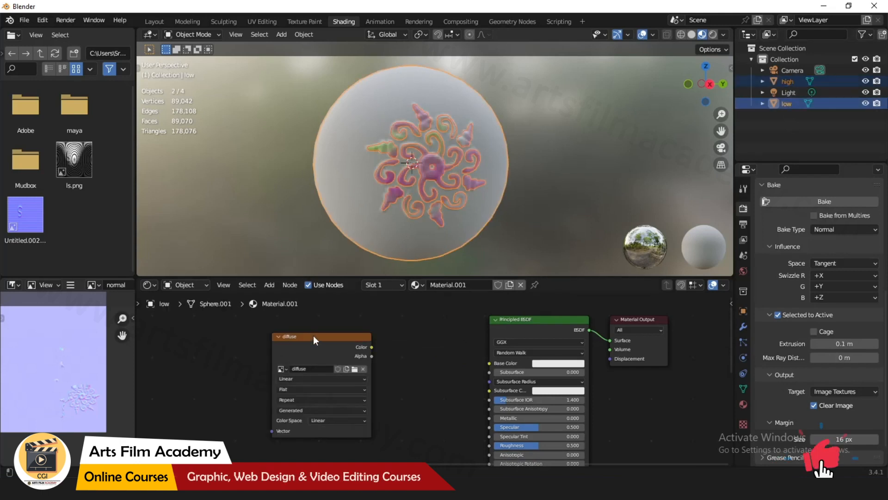
{"action": "left_click_drag", "start_coordinate": [315, 335], "coordinate": [334, 338]}
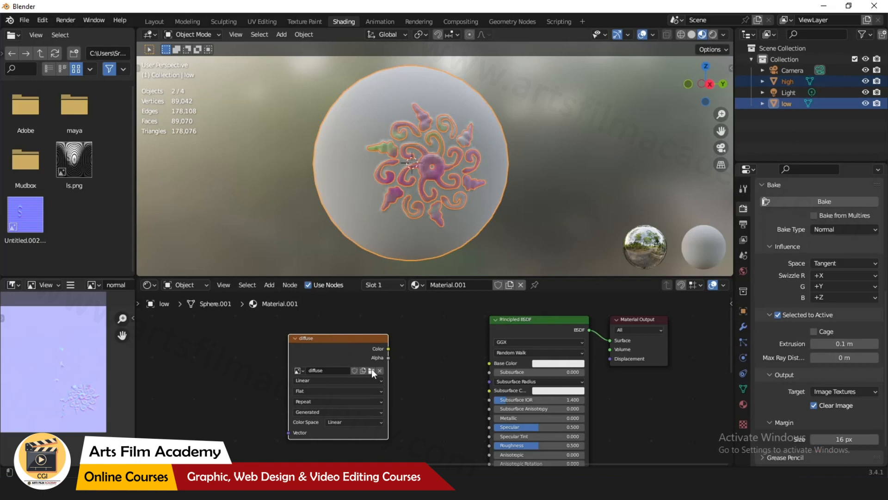
- Set the bake type to Diffuse
{"action": "scroll", "coordinate": [775, 242], "scroll_direction": "up", "scroll_amount": 8}
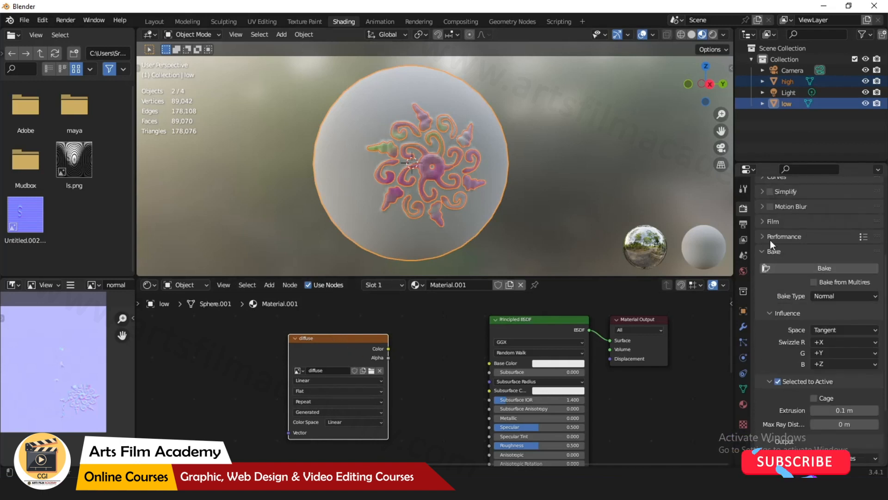
{"action": "scroll", "coordinate": [778, 241], "scroll_direction": "down", "scroll_amount": 8}
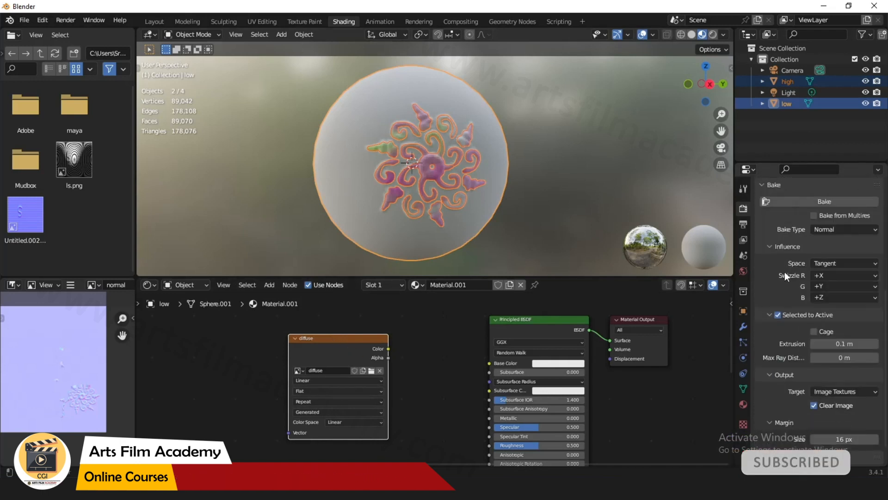
{"action": "left_click", "coordinate": [835, 229]}
{"action": "left_click", "coordinate": [817, 352]}
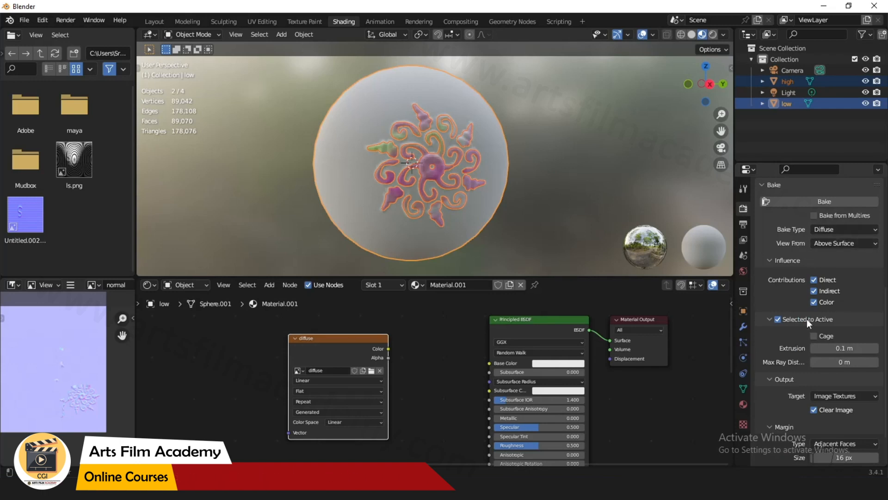
- Switch the viewport to Rendered shading and hide the "low" sphere to examine lighting and shadows on the painted "high" sphere
{"action": "left_click", "coordinate": [712, 34]}
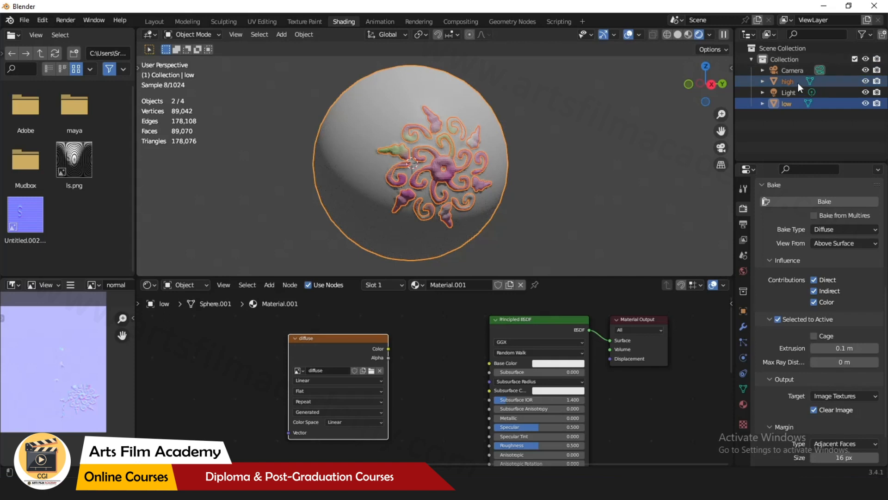
{"action": "left_click", "coordinate": [866, 92]}
{"action": "left_click", "coordinate": [866, 91]}
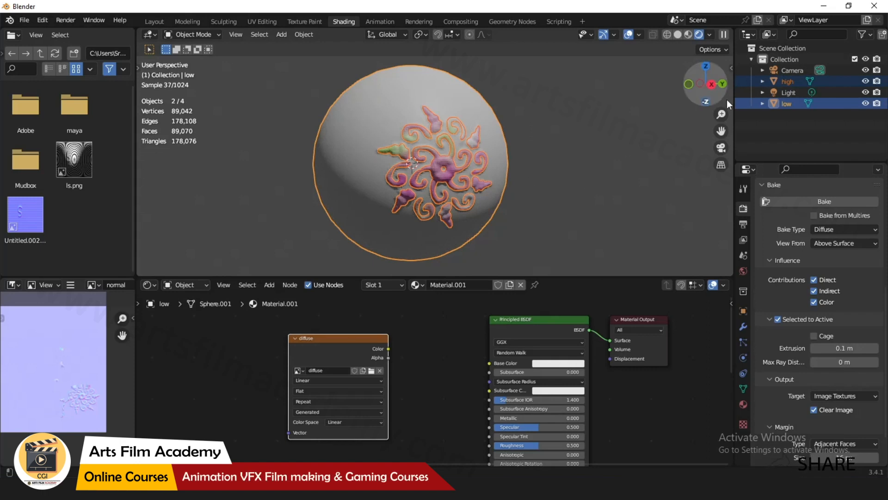
{"action": "left_click", "coordinate": [865, 103]}
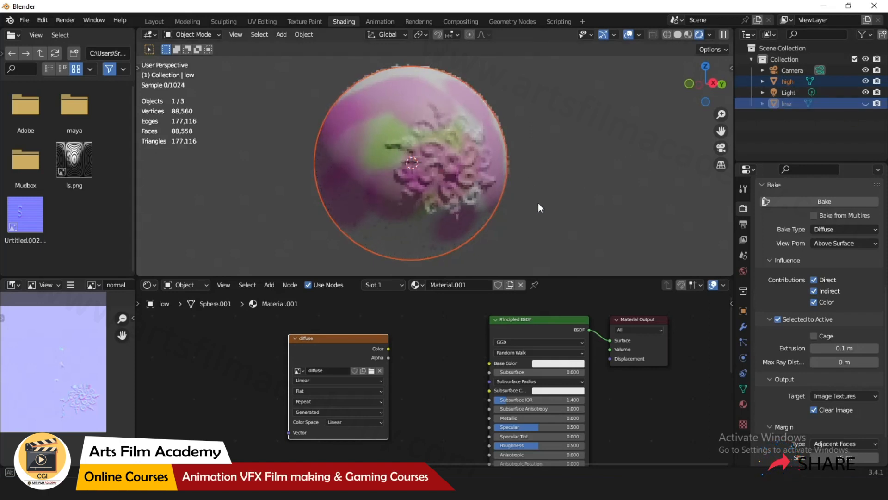
{"action": "middle_click_drag", "start_coordinate": [537, 203], "coordinate": [525, 218]}
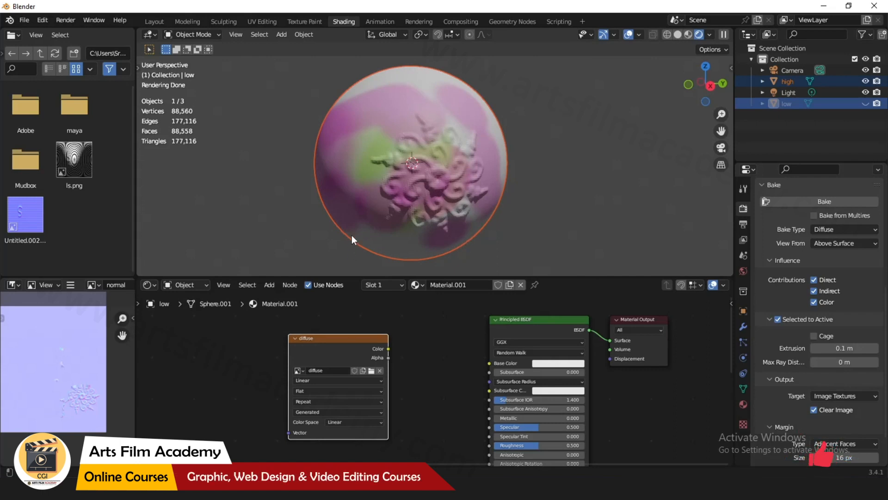
{"action": "mouse_move", "coordinate": [448, 210]}
{"action": "left_mouse_down", "text": "alt"}
{"action": "mouse_move", "coordinate": [468, 194]}
{"action": "mouse_move", "coordinate": [449, 197]}
{"action": "left_mouse_up", "text": "alt"}
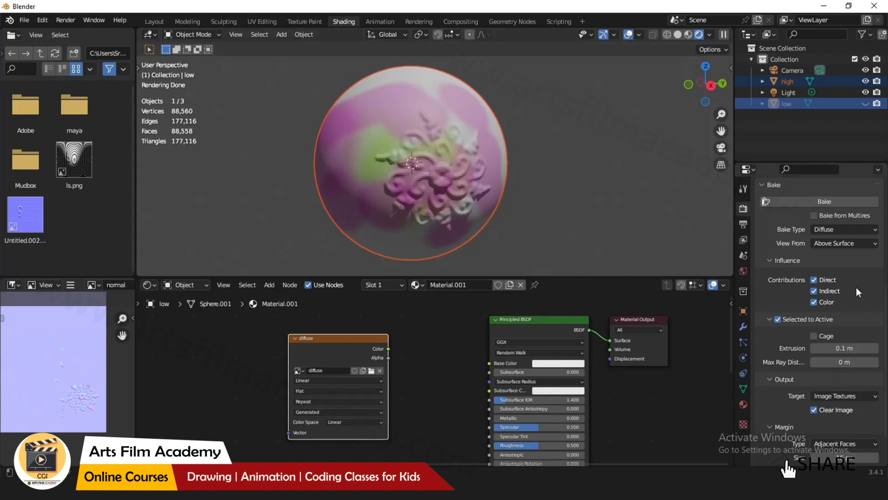
- Exclude the Direct and Indirect contributions from the diffuse bake, keeping only Color
{"action": "left_click", "coordinate": [813, 280]}
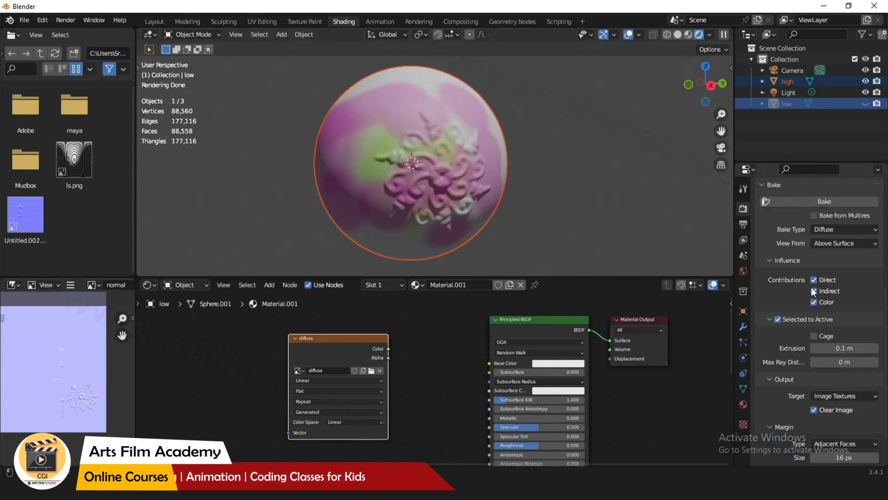
{"action": "left_click", "coordinate": [814, 290]}
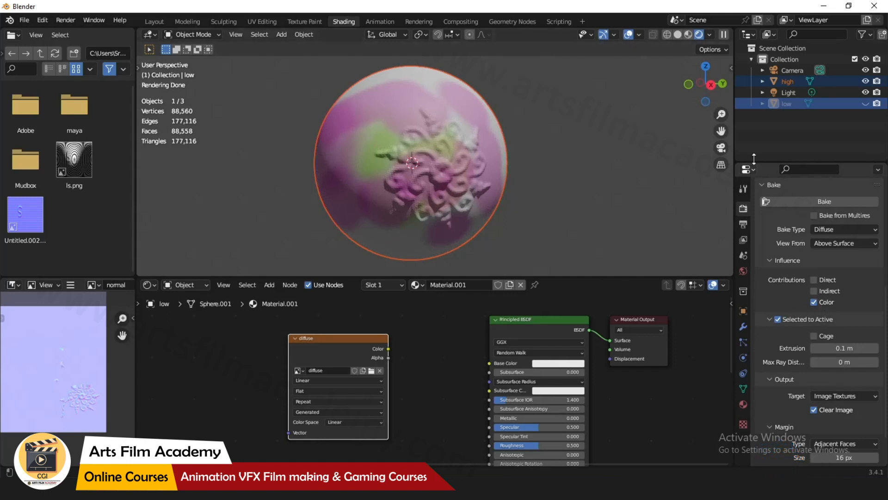
- Show the "low" sphere again, reselect "high" with "low" as active, and reselect the diffuse image node as bake target
{"action": "left_click", "coordinate": [865, 103]}
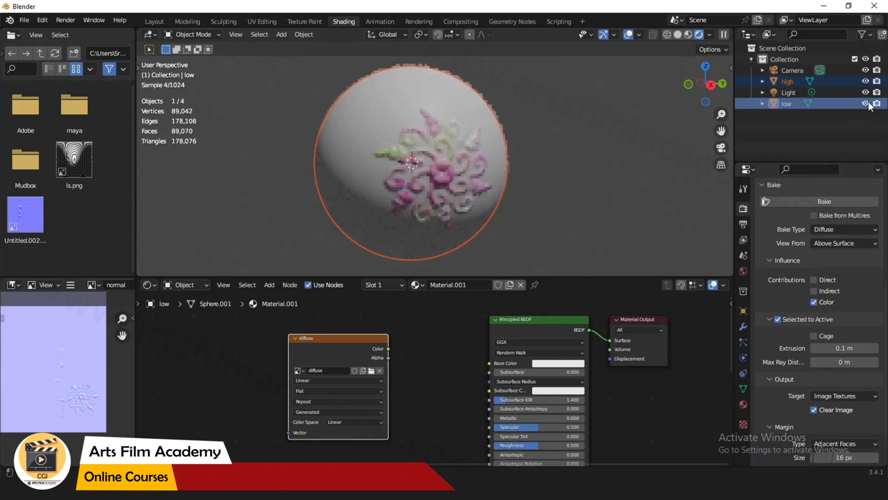
{"action": "left_click", "coordinate": [788, 82]}
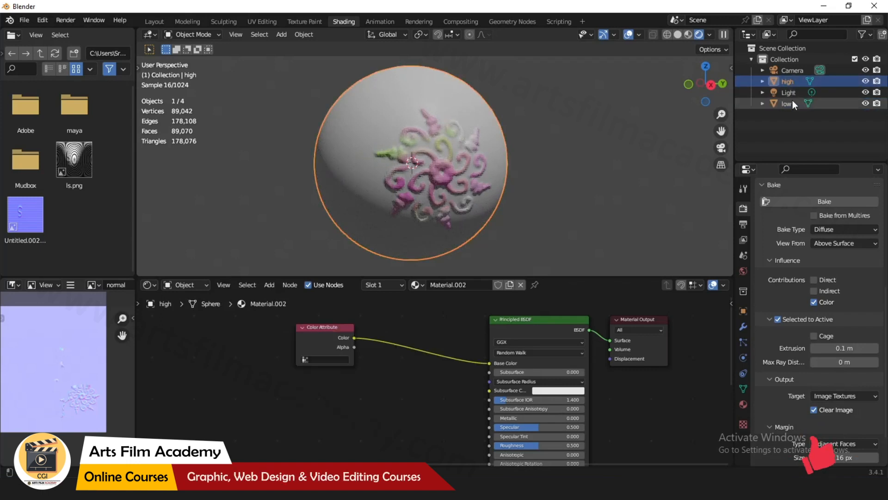
{"action": "left_click", "coordinate": [793, 102], "text": "ctrl"}
{"action": "left_click_drag", "start_coordinate": [329, 345], "coordinate": [347, 333]}
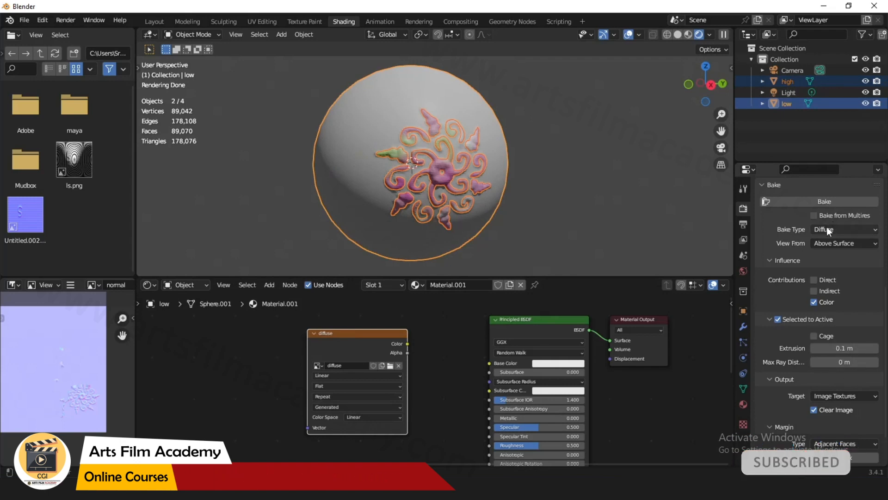
- Bake the diffuse colour from "high" to "low" and examine the baked diffuse image in the image editor
{"action": "left_click", "coordinate": [828, 201]}
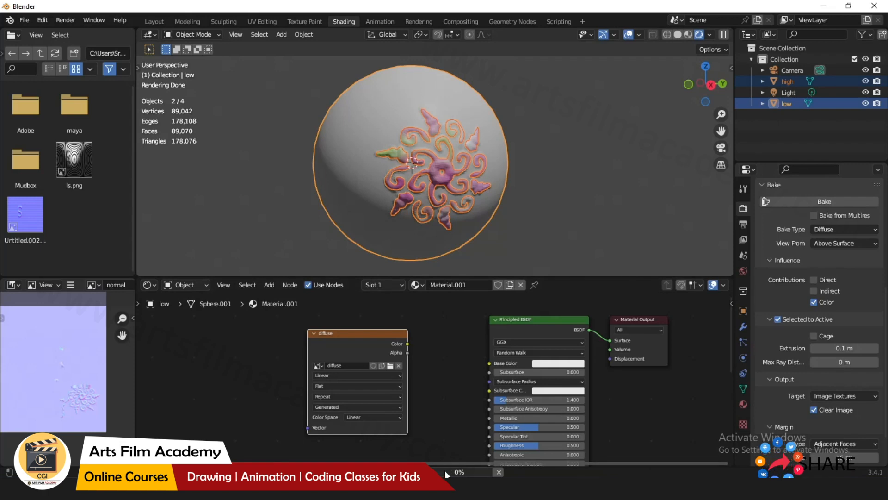
{"action": "mouse_move", "coordinate": [471, 475]}
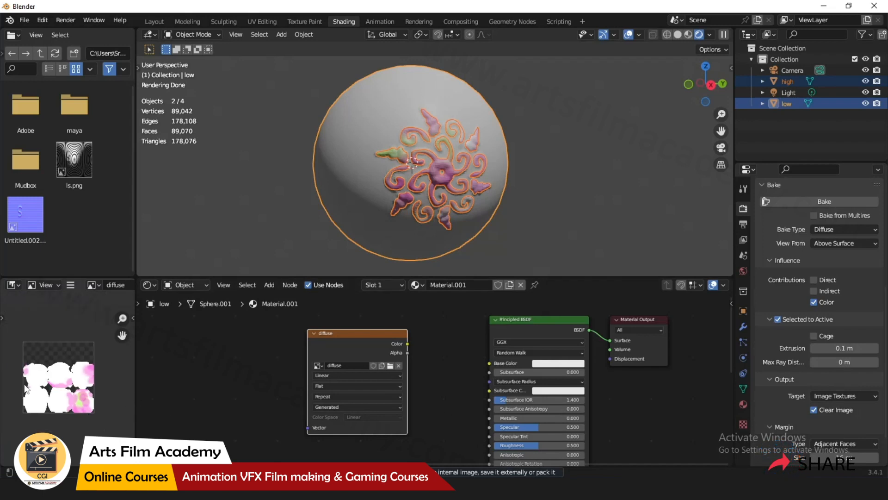
{"action": "scroll", "coordinate": [82, 393], "scroll_direction": "down", "scroll_amount": 4}
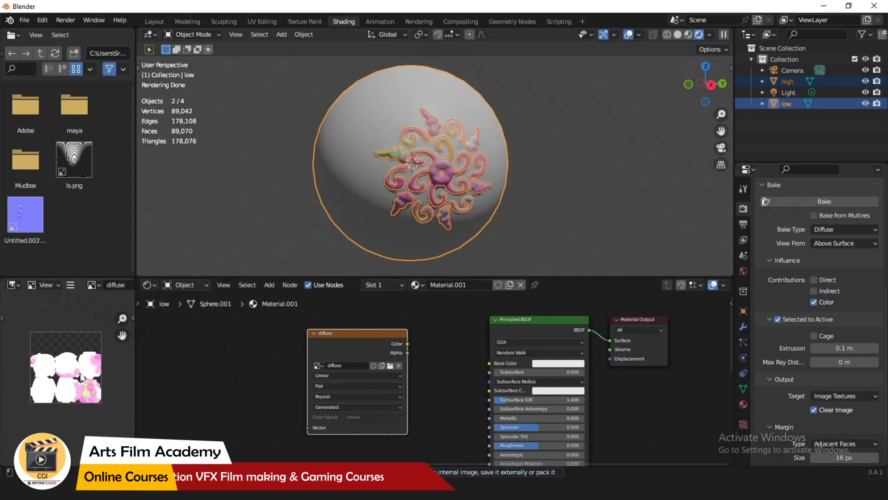
{"action": "scroll", "coordinate": [79, 391], "scroll_direction": "up", "scroll_amount": 2}
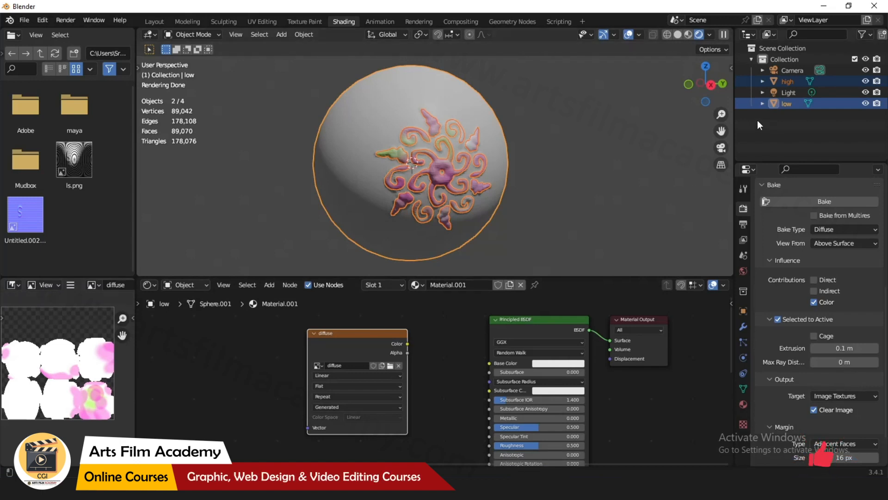
{"action": "scroll", "coordinate": [89, 400], "scroll_direction": "up", "scroll_amount": 3}
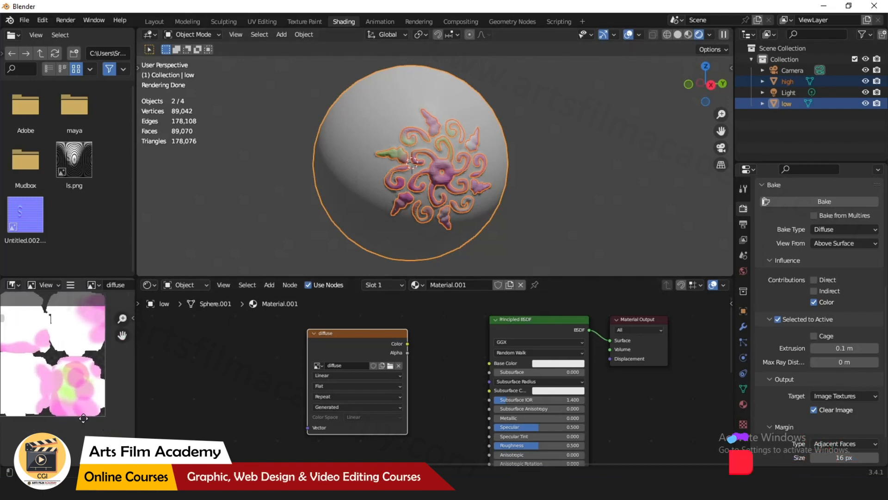
{"action": "scroll", "coordinate": [90, 401], "scroll_direction": "down", "scroll_amount": 1}
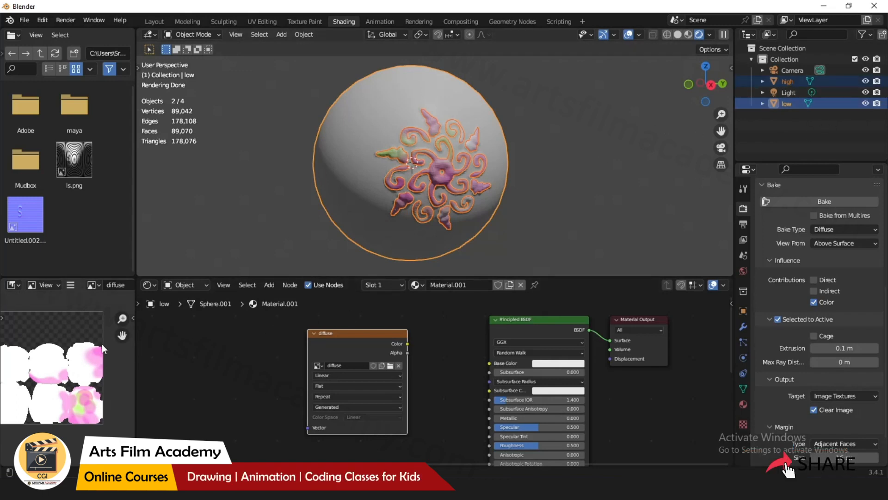
- Compare the "high" and "low" spheres one at a time in the viewport, leaving "high" hidden and only "low" shown
{"action": "left_click", "coordinate": [865, 81]}
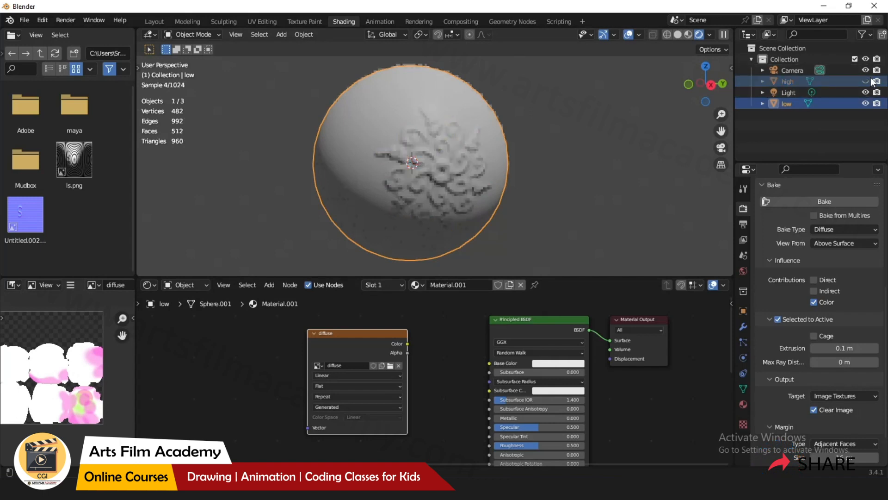
{"action": "left_click", "coordinate": [865, 104]}
{"action": "left_click", "coordinate": [866, 81]}
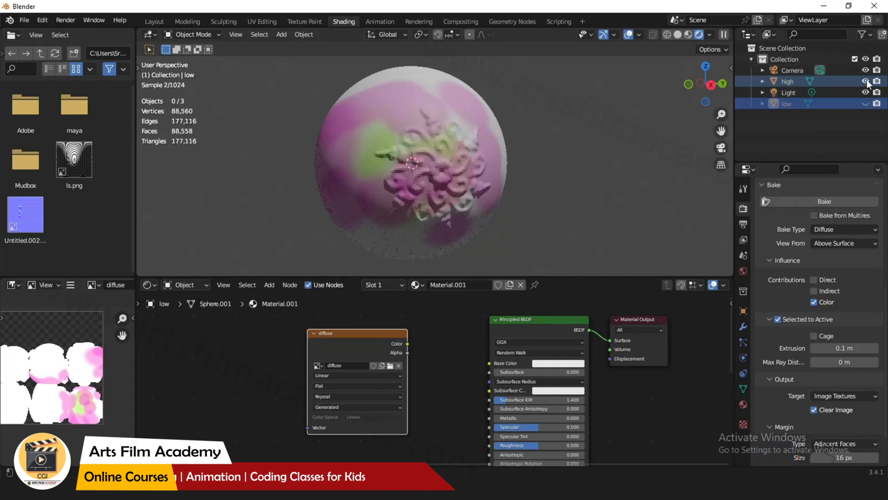
{"action": "left_click", "coordinate": [866, 81]}
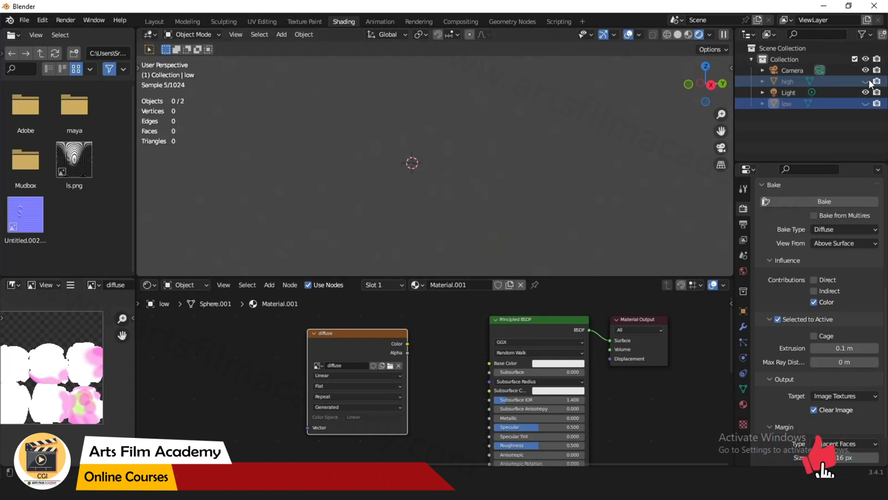
{"action": "left_click", "coordinate": [868, 103]}
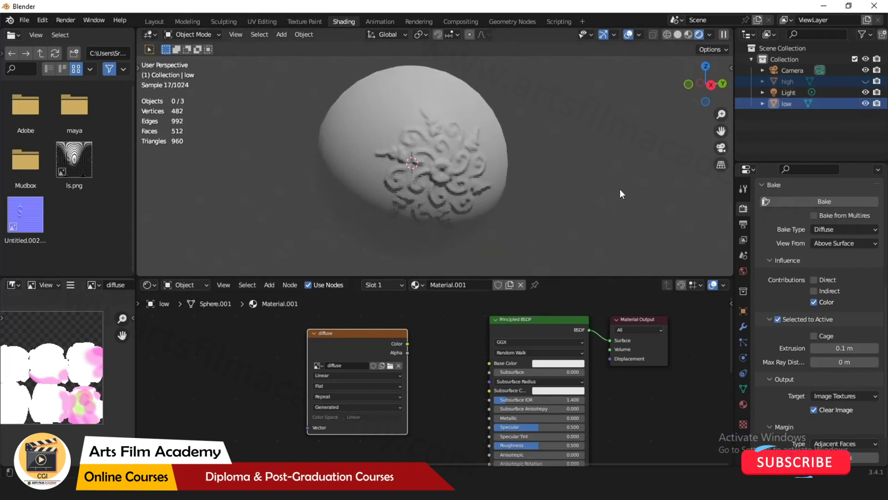
- Connect the diffuse image node's Color output to the Principled BSDF's Base Color in the "low" sphere's material
{"action": "left_click", "coordinate": [790, 81]}
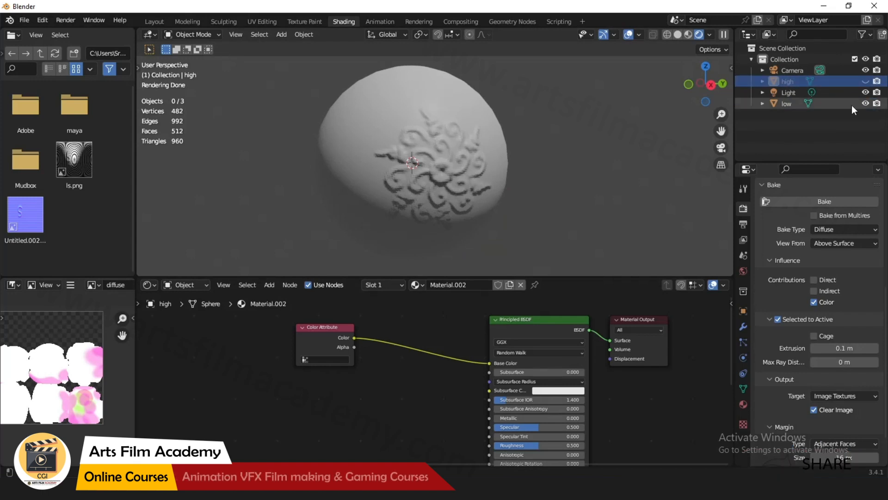
{"action": "left_click", "coordinate": [837, 104]}
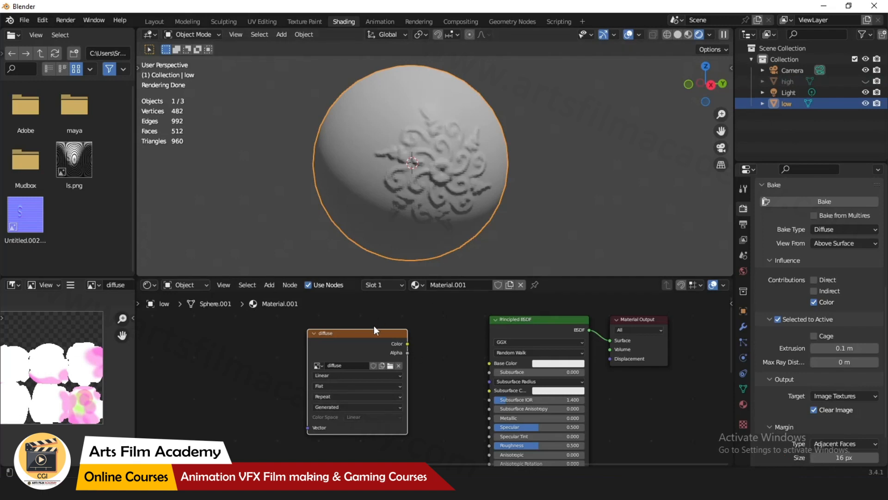
{"action": "left_click_drag", "start_coordinate": [376, 333], "coordinate": [489, 363]}
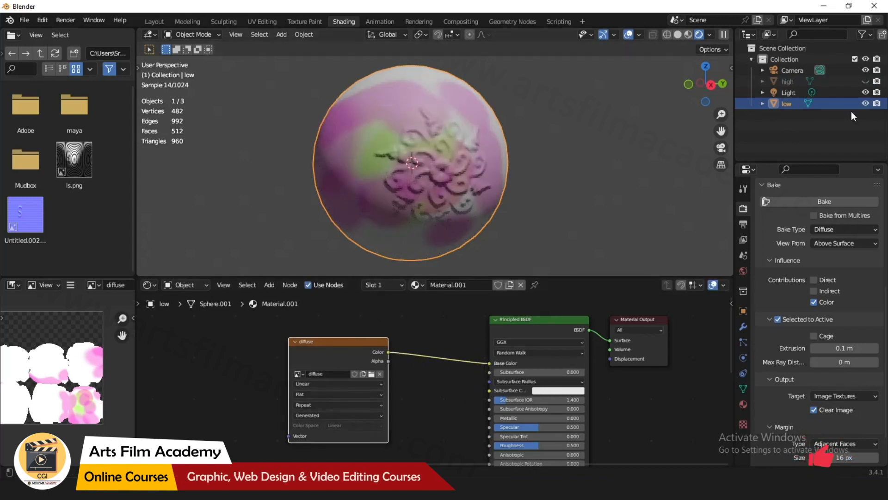
- Show "high" alone, switch back to "low" alone to compare their colours and detail, and examine the complete node setup of "low"
{"action": "left_click", "coordinate": [866, 104]}
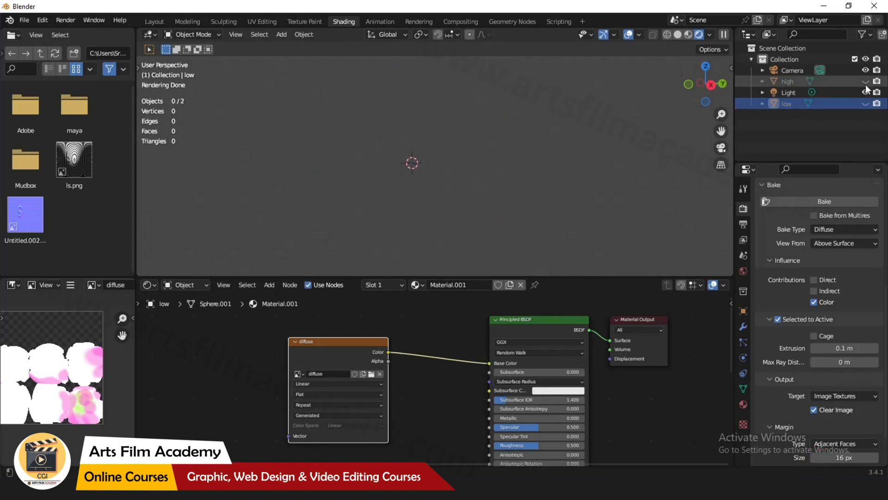
{"action": "left_click", "coordinate": [865, 82]}
{"action": "left_click", "coordinate": [832, 82]}
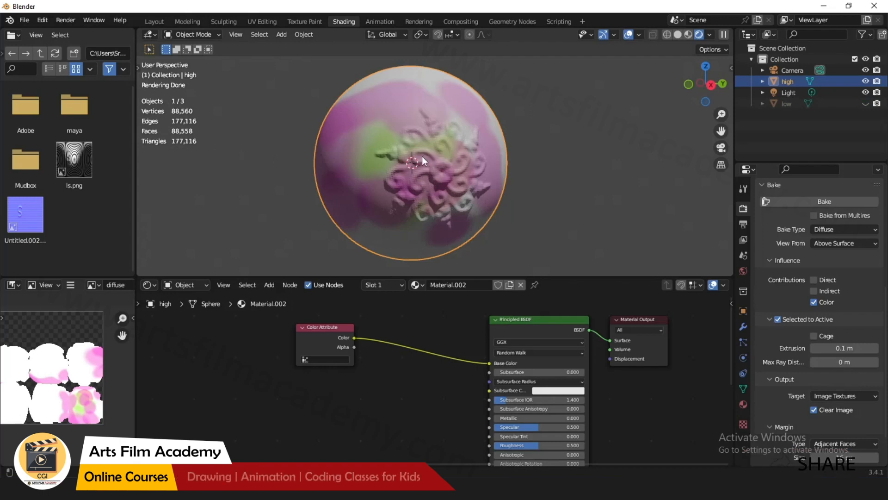
{"action": "left_click", "coordinate": [865, 81]}
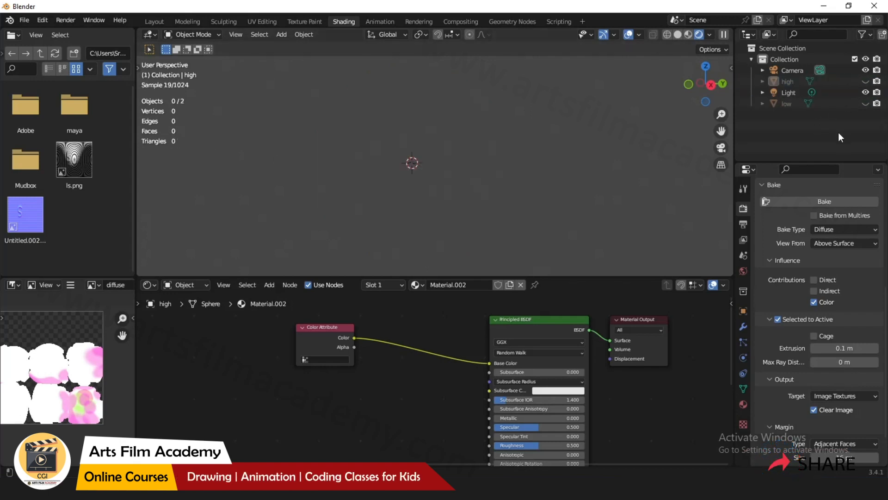
{"action": "left_click", "coordinate": [787, 104]}
{"action": "left_click", "coordinate": [865, 103]}
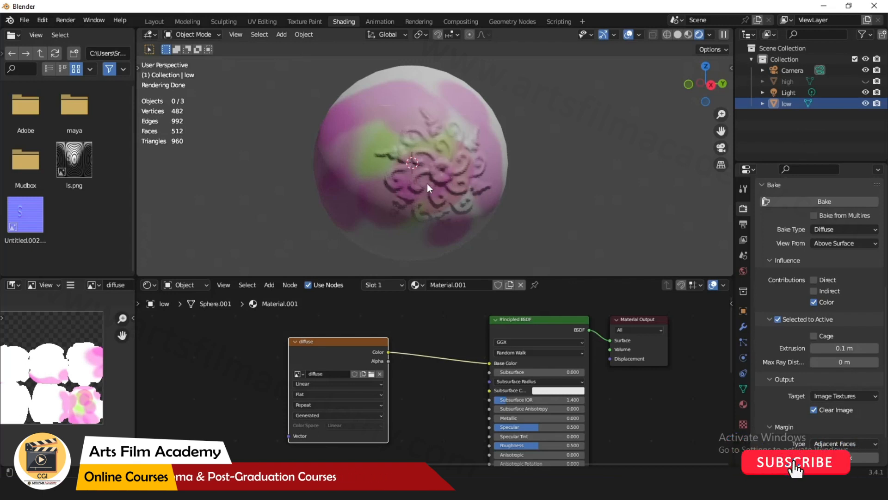
{"action": "scroll", "coordinate": [437, 372], "scroll_direction": "down", "scroll_amount": 6}
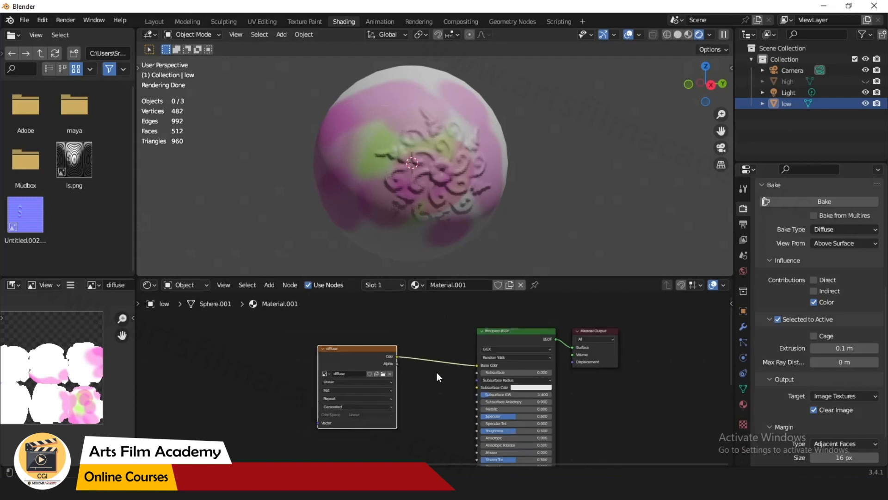
{"action": "scroll", "coordinate": [522, 378], "scroll_direction": "up", "scroll_amount": 2}
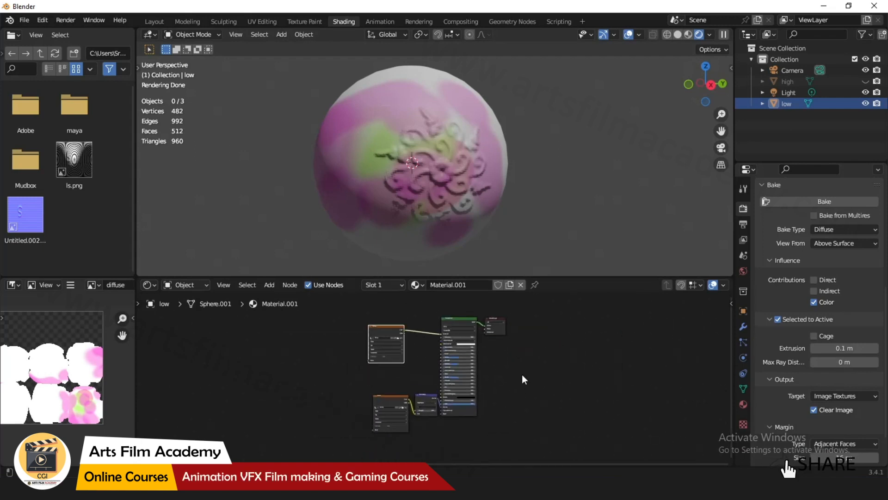